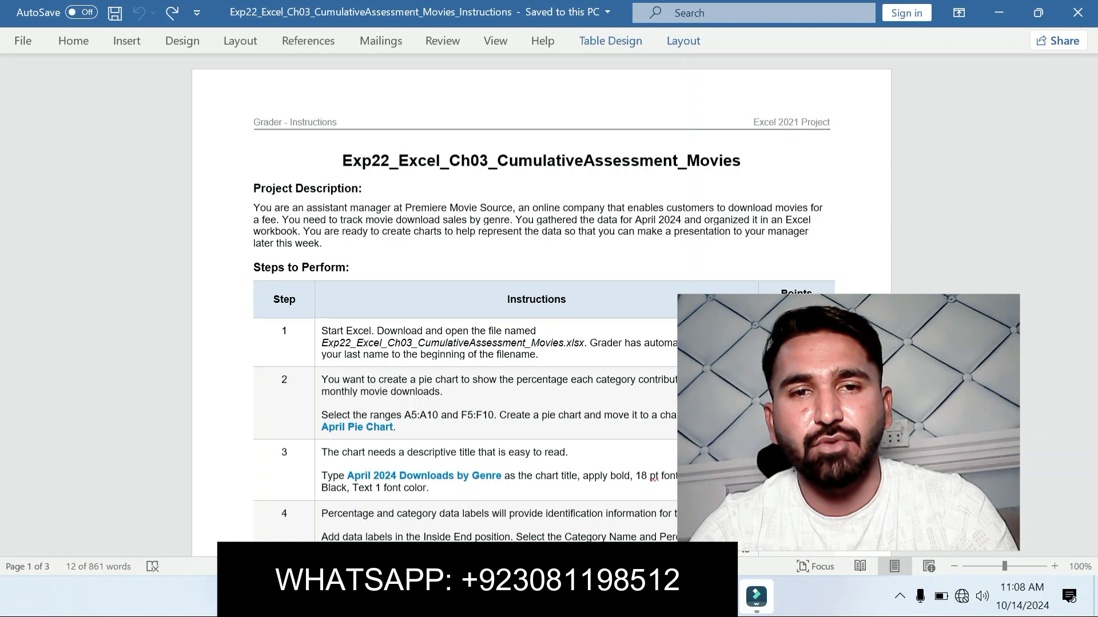
Step: Highlight the project description and the step 1 instruction in yellow in the Word instructions
{"action": "left_click_drag", "start_coordinate": [341, 161], "coordinate": [750, 161]}
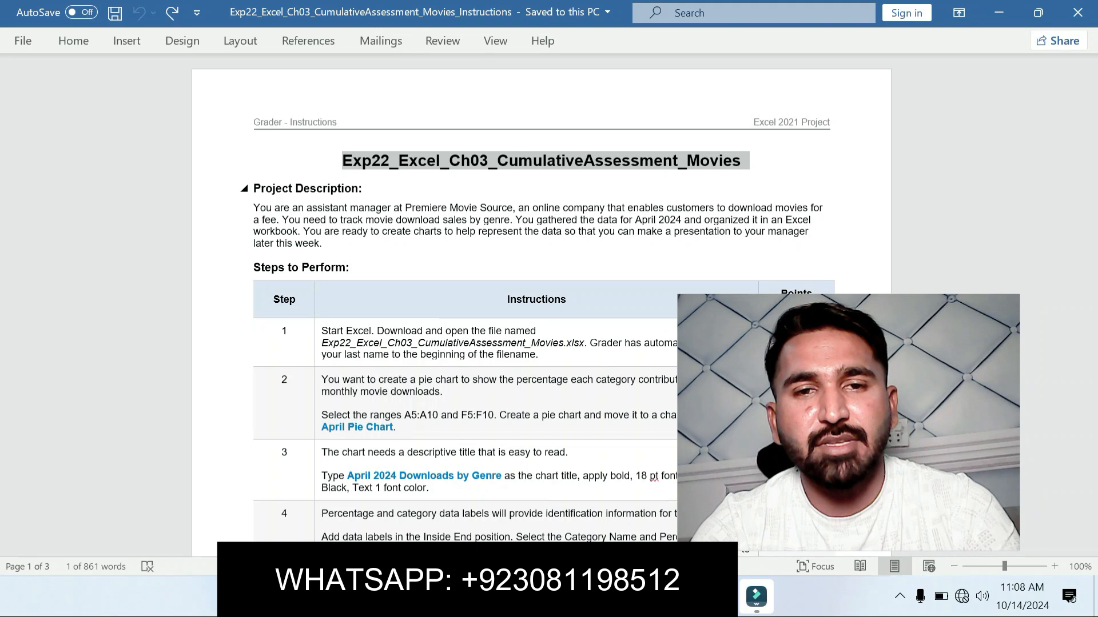
{"action": "left_click_drag", "start_coordinate": [253, 188], "coordinate": [375, 253]}
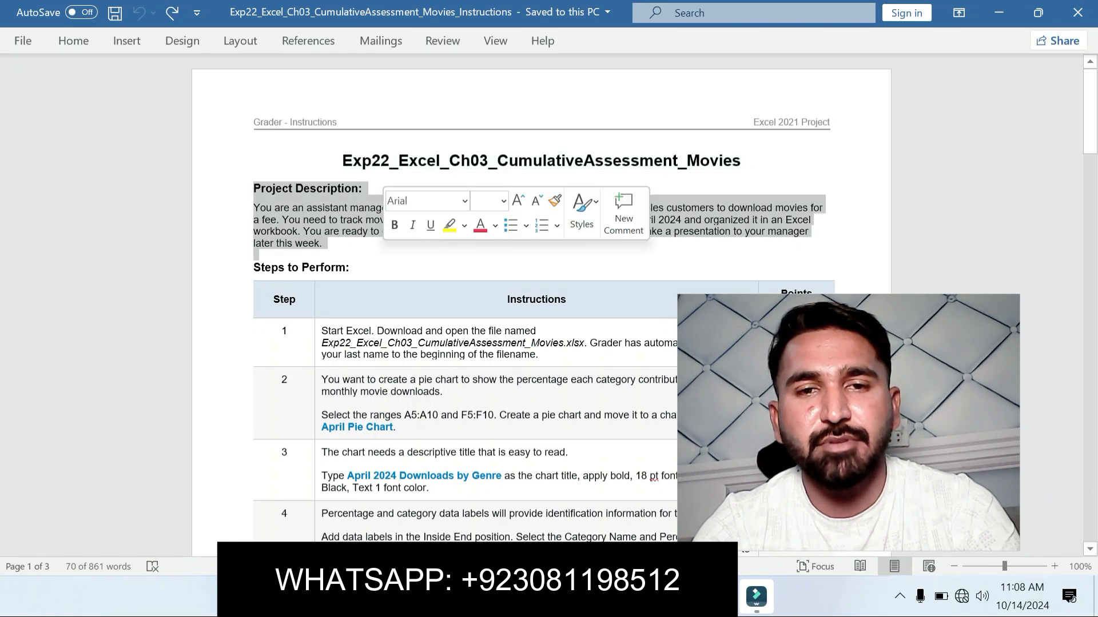
{"action": "left_click", "coordinate": [449, 225]}
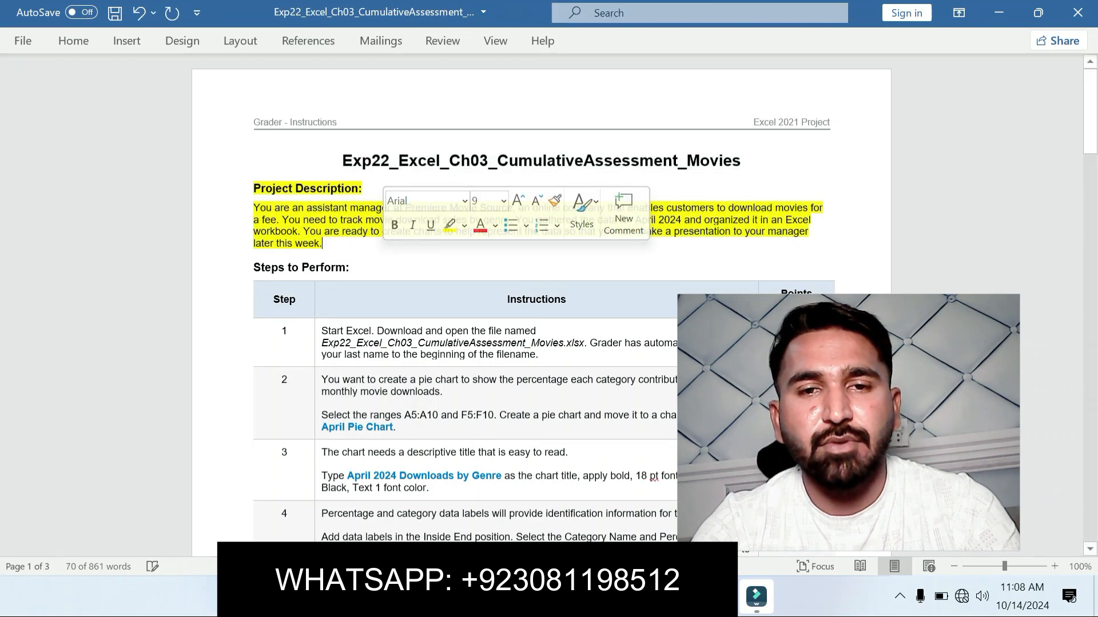
{"action": "left_click", "coordinate": [349, 267]}
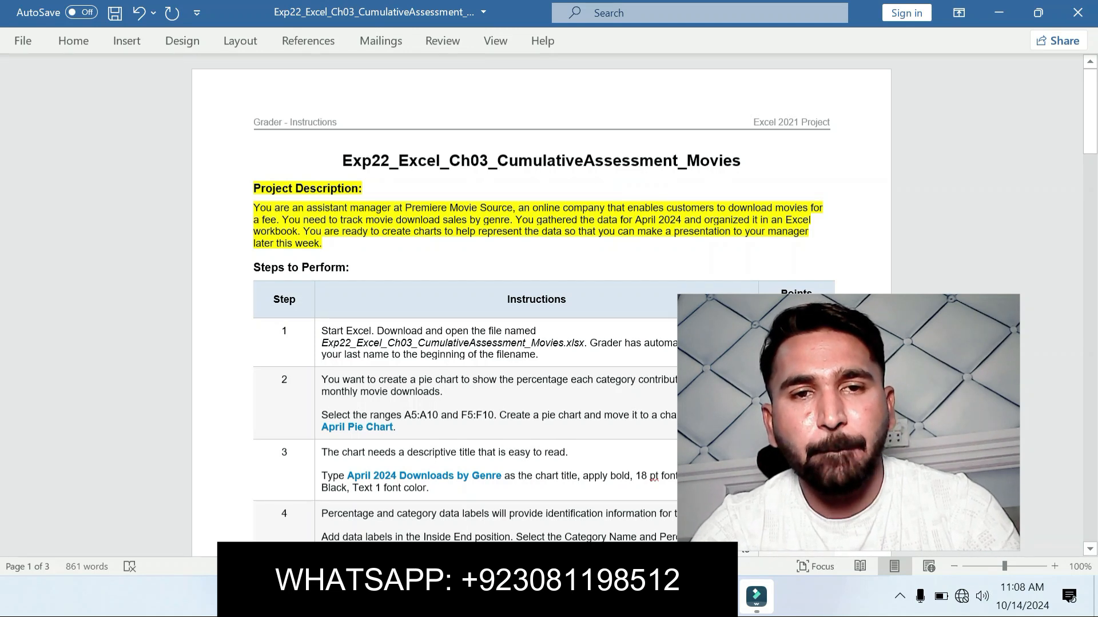
{"action": "left_click_drag", "start_coordinate": [321, 331], "coordinate": [548, 355]}
{"action": "left_click", "coordinate": [625, 325]}
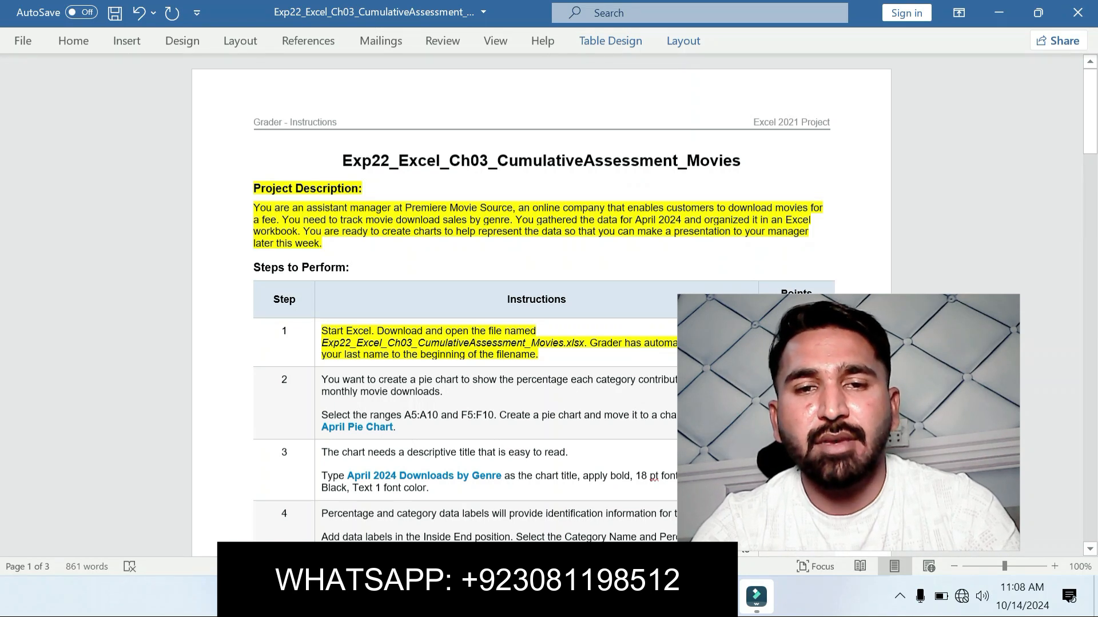
Step: Look at the Excel movie workbook, return to the Word instructions and undo the yellow highlights
{"action": "key", "text": "alt+Tab"}
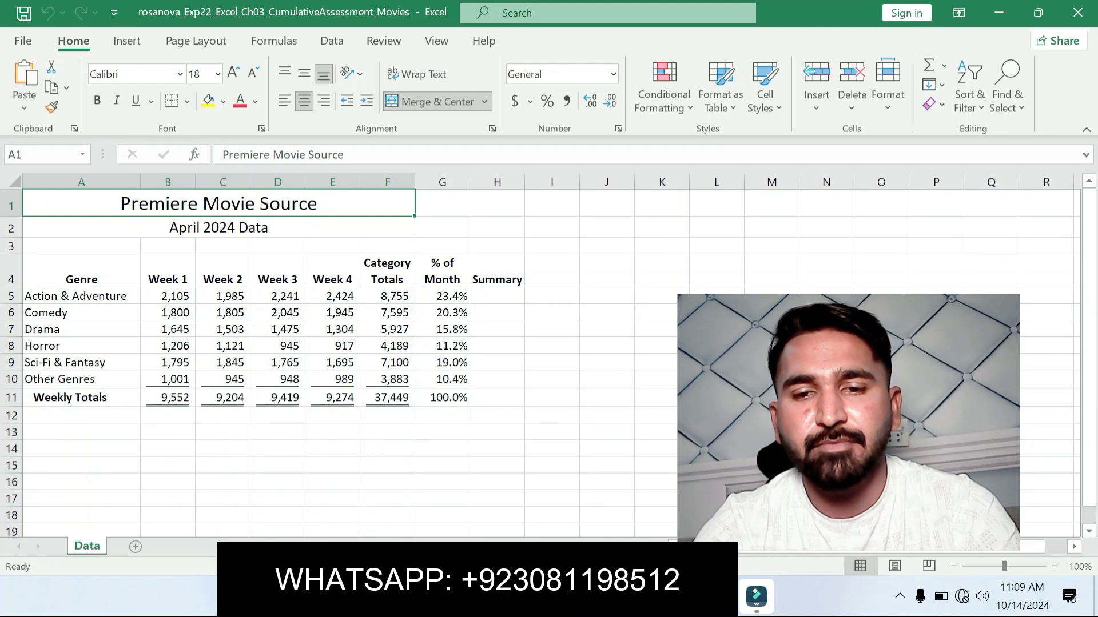
{"action": "key", "text": "alt+Tab"}
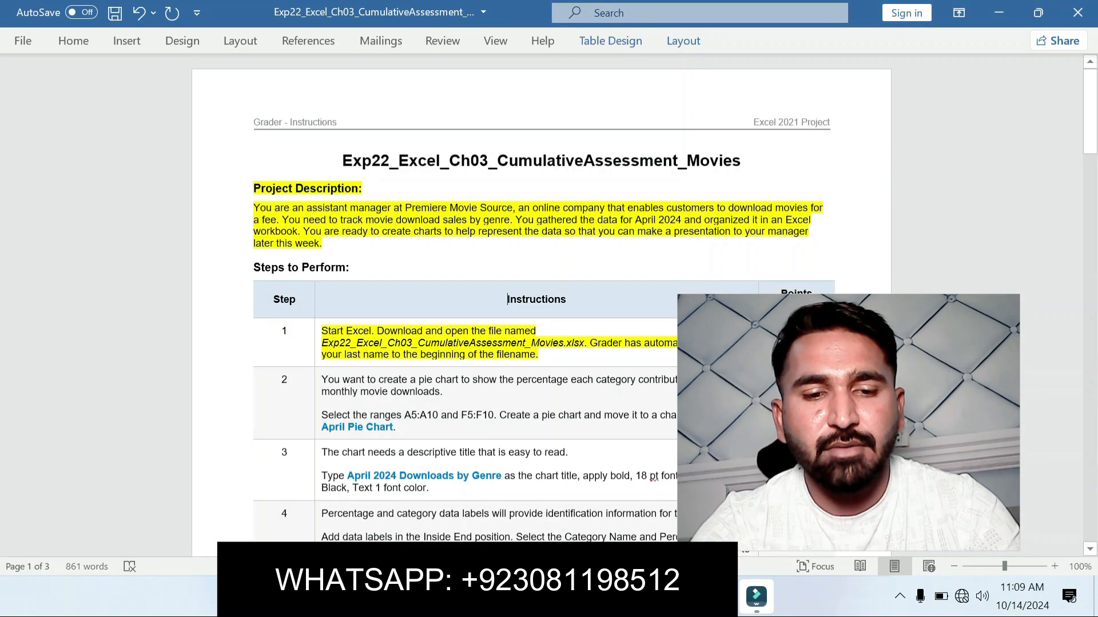
{"action": "key", "text": "ctrl+z"}
{"action": "key", "text": "ctrl+z"}
{"action": "key", "text": "ctrl+z"}
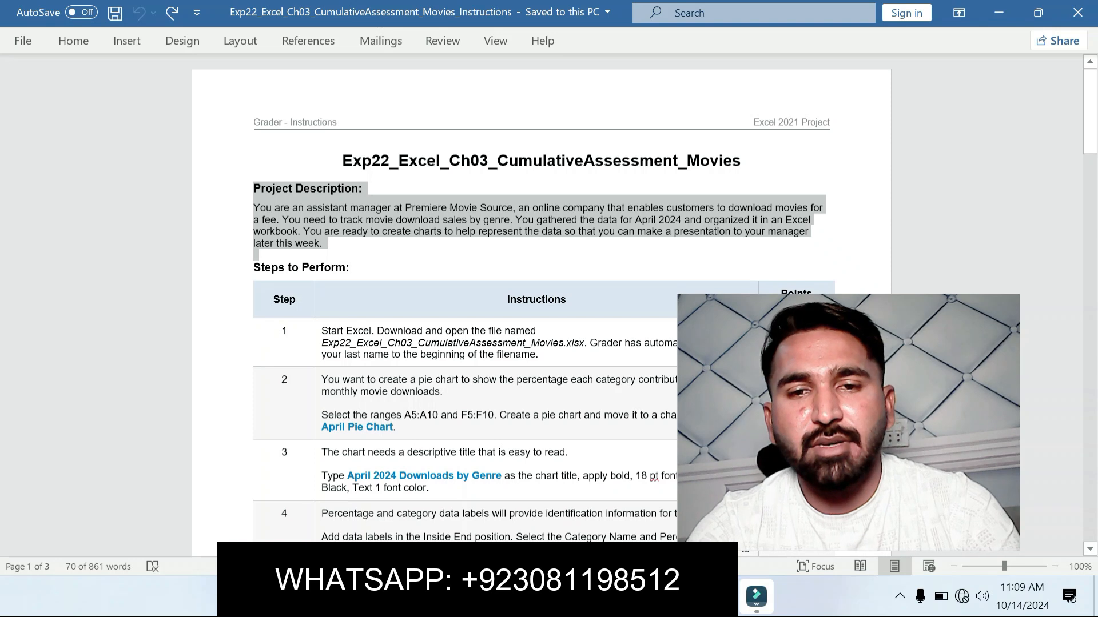
{"action": "left_click", "coordinate": [447, 337]}
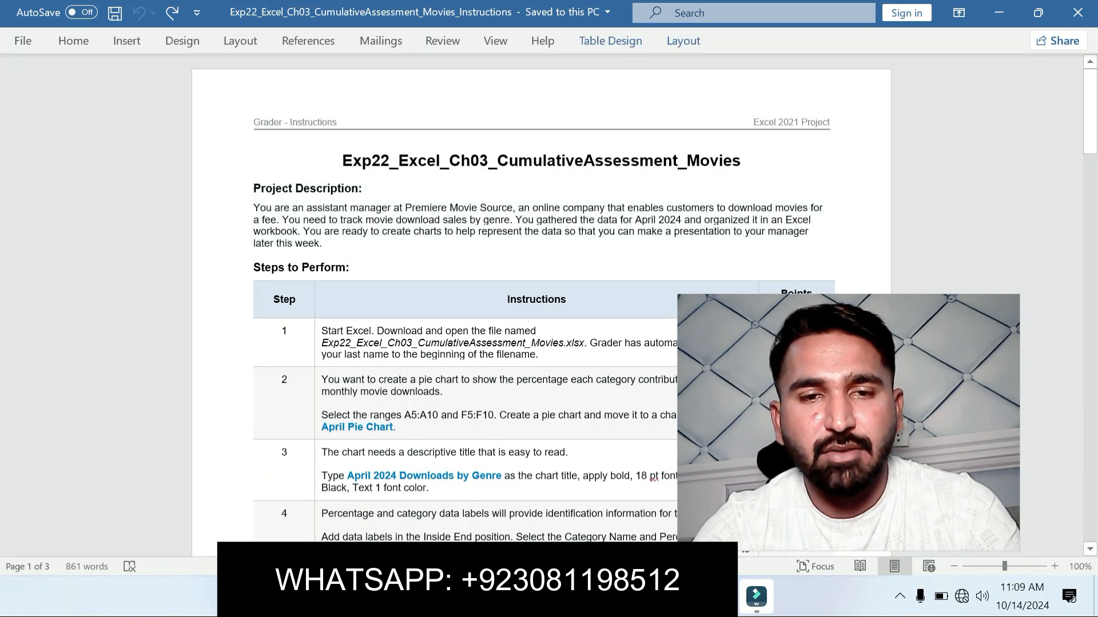
Step: Highlight the step 2 instruction about the ranges, pie chart and chart sheet name in yellow
{"action": "left_click_drag", "start_coordinate": [329, 415], "coordinate": [396, 427]}
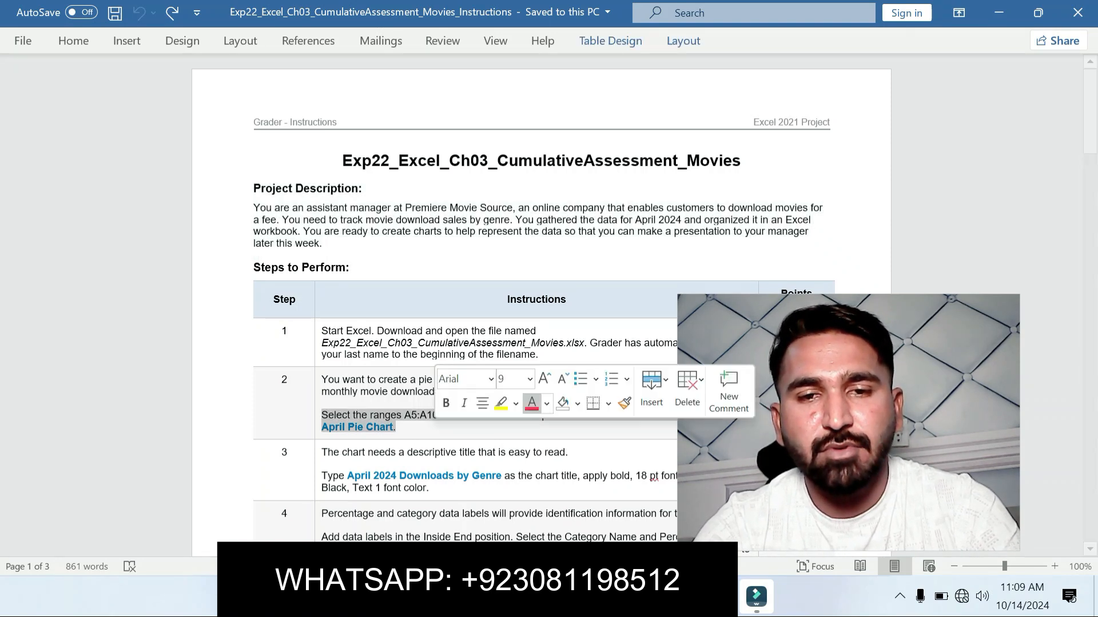
{"action": "left_click", "coordinate": [501, 403]}
{"action": "left_click_drag", "start_coordinate": [1089, 130], "coordinate": [1090, 152]}
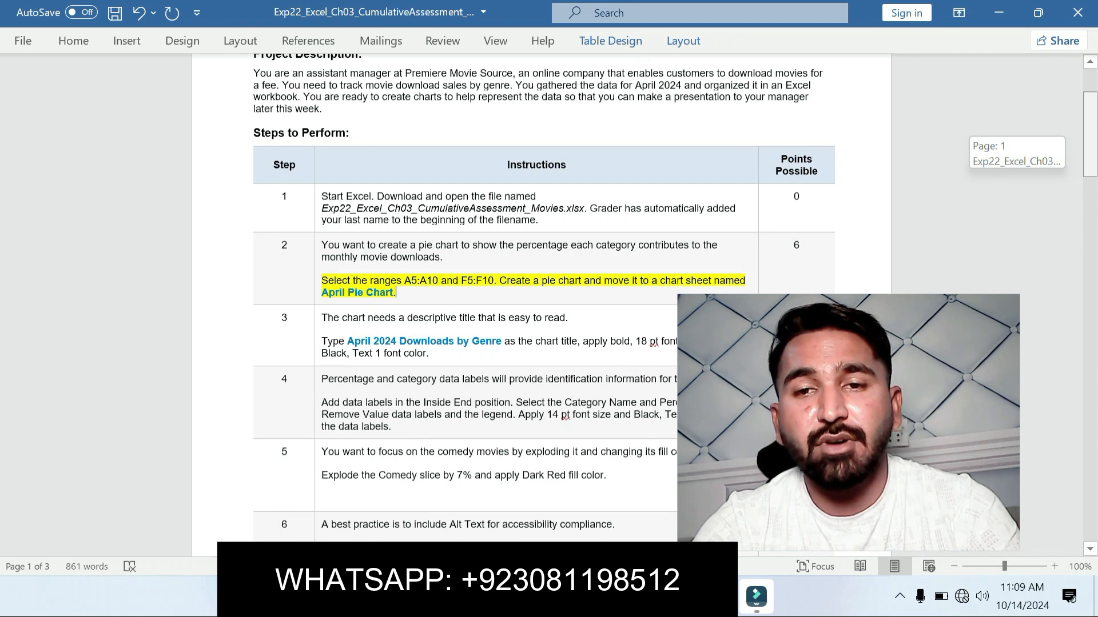
{"action": "left_click_drag", "start_coordinate": [1090, 151], "coordinate": [1089, 143]}
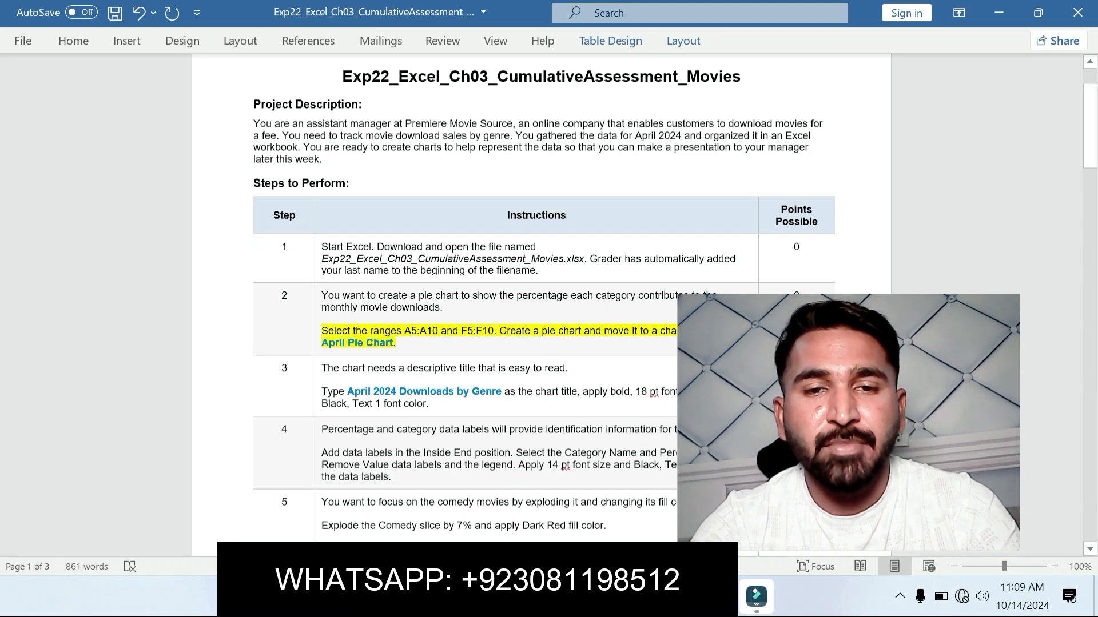
Step: Take the ranges from step 2 of the instructions and select A5:A10 and F5:F10 together on the Data sheet in Excel
{"action": "left_click_drag", "start_coordinate": [405, 331], "coordinate": [441, 331]}
{"action": "key", "text": "ctrl+c"}
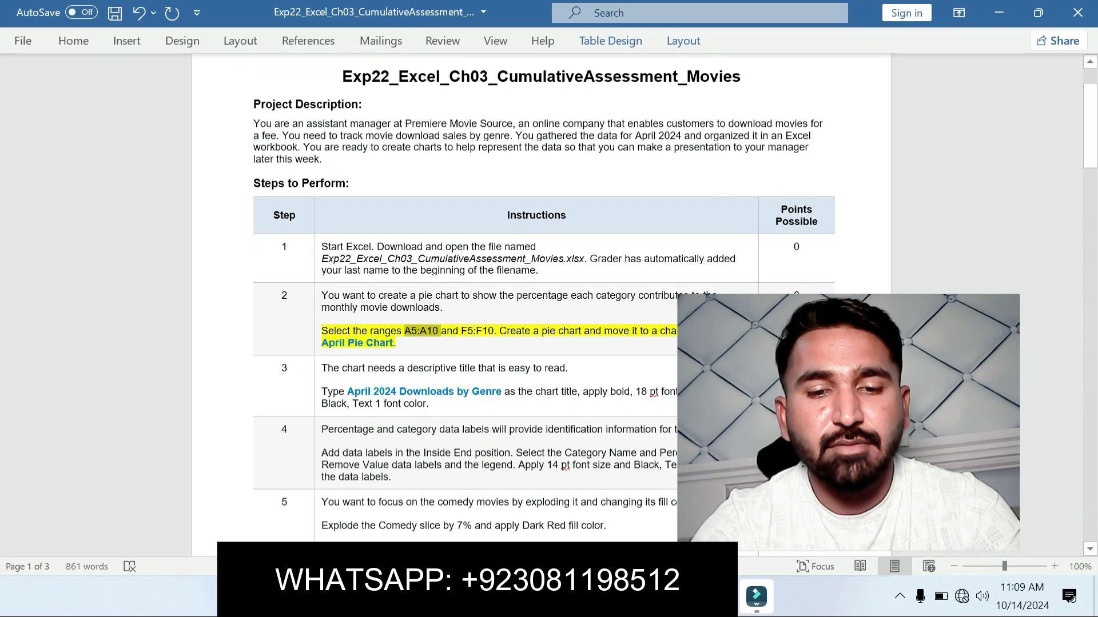
{"action": "key", "text": "alt+Tab"}
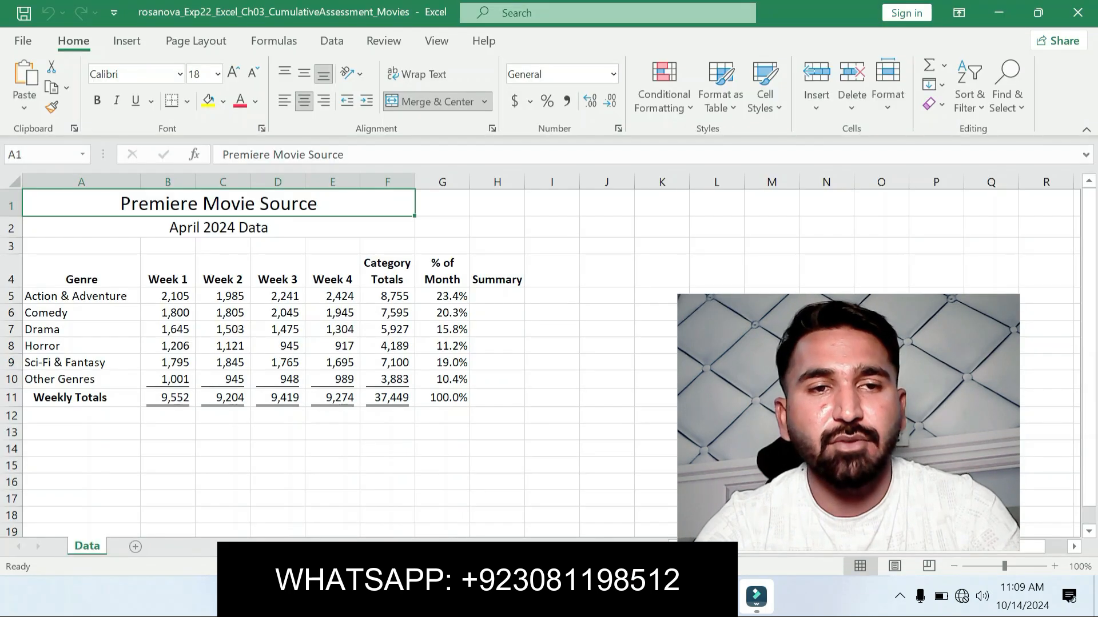
{"action": "left_click", "coordinate": [41, 155]}
{"action": "key", "text": "ctrl+v"}
{"action": "key", "text": "Return"}
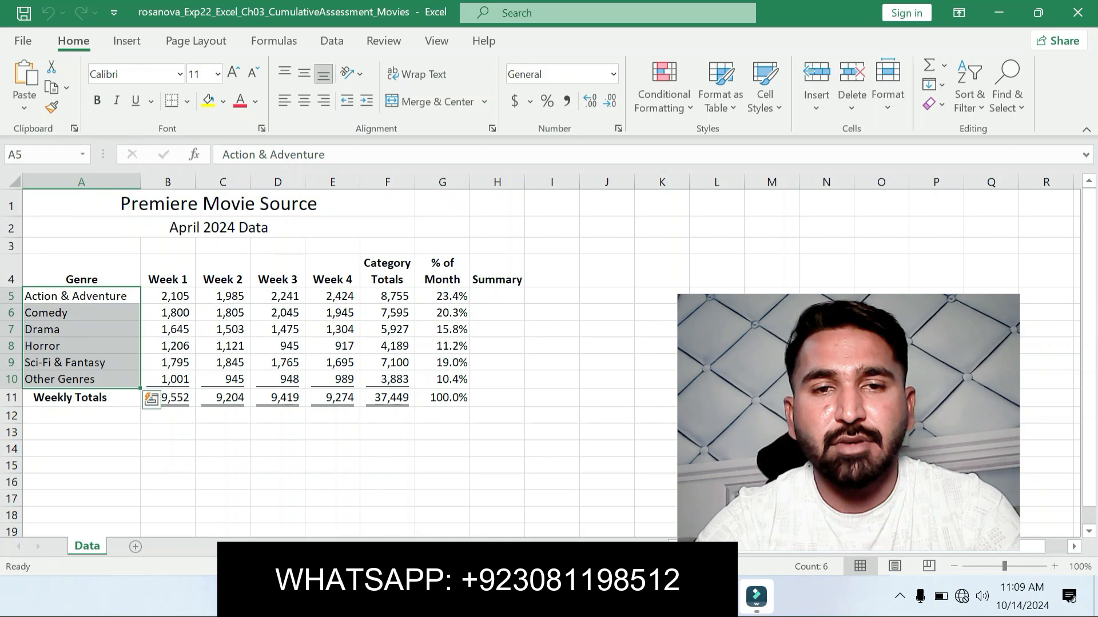
{"action": "key", "text": "alt+Tab"}
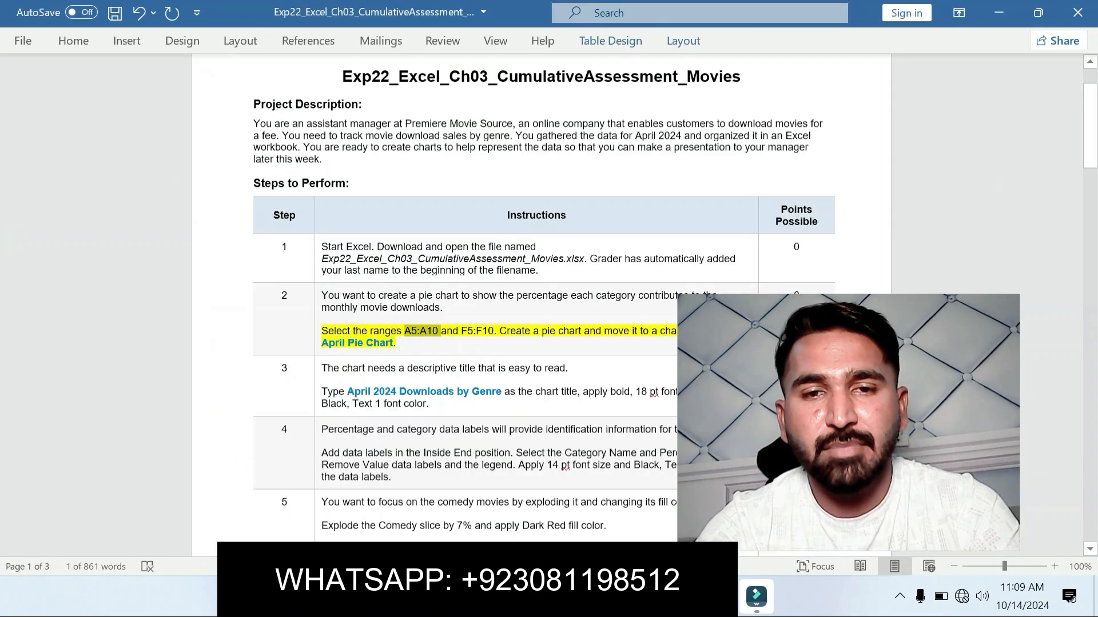
{"action": "left_click_drag", "start_coordinate": [462, 331], "coordinate": [494, 331]}
{"action": "key", "text": "ctrl+c"}
{"action": "key", "text": "alt+Tab"}
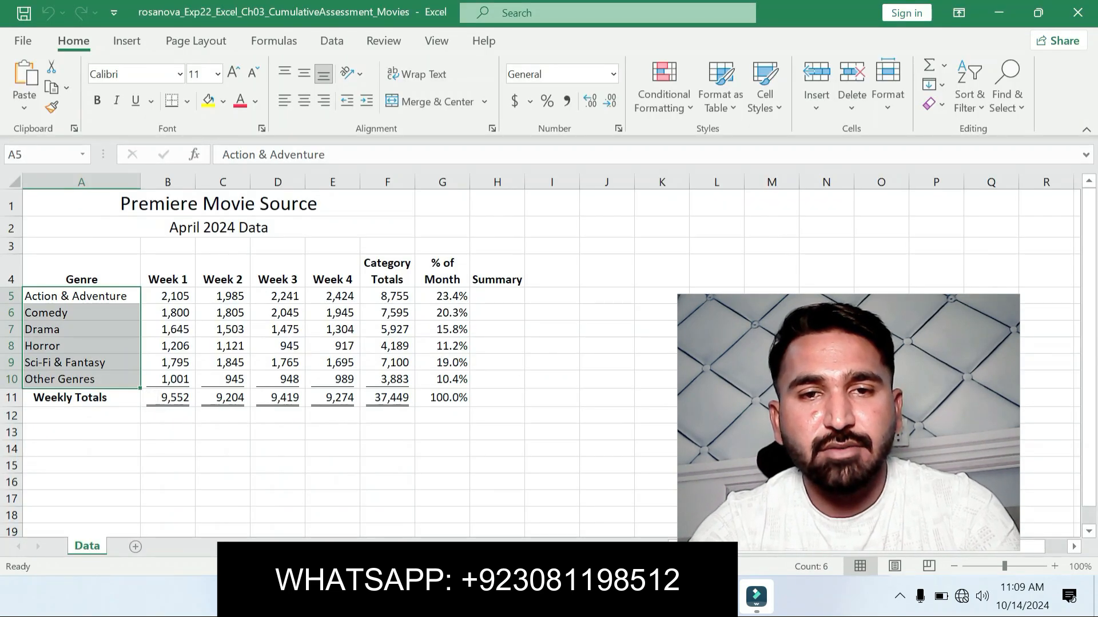
{"action": "left_click_drag", "start_coordinate": [387, 296], "coordinate": [387, 379]}
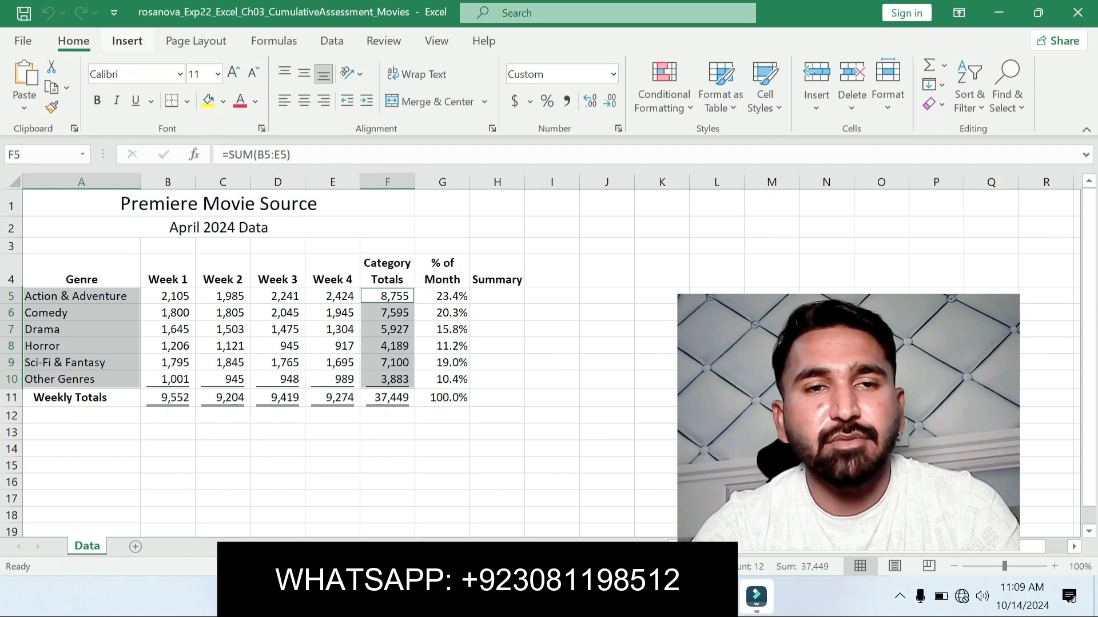
Step: Insert the recommended pie chart for the selected genres and category totals
{"action": "left_click", "coordinate": [126, 40]}
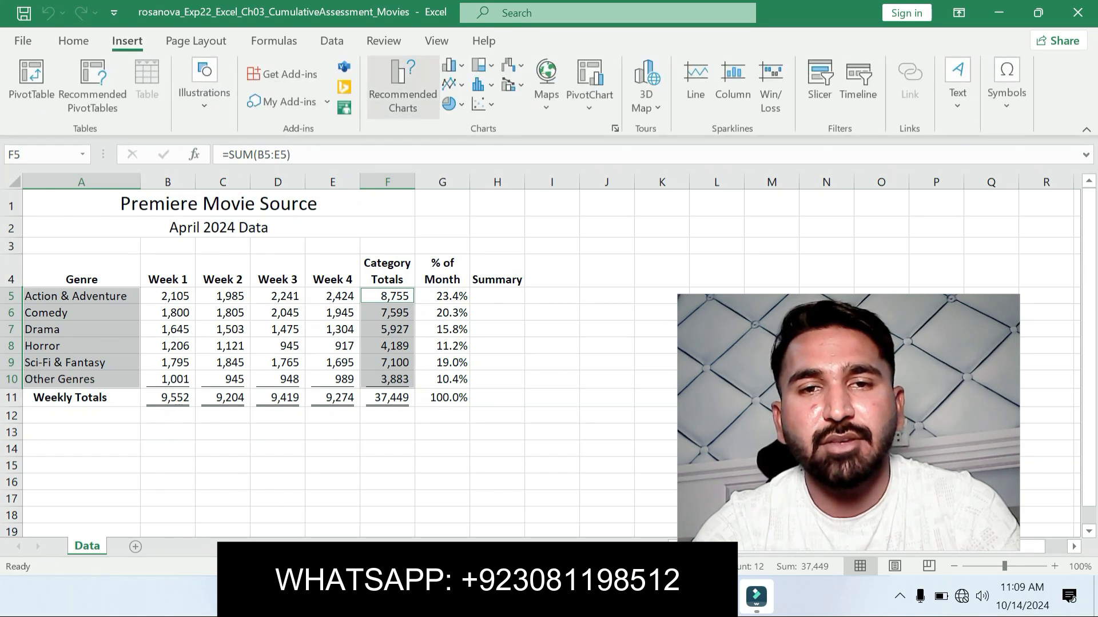
{"action": "left_click", "coordinate": [402, 86]}
{"action": "left_click", "coordinate": [364, 306]}
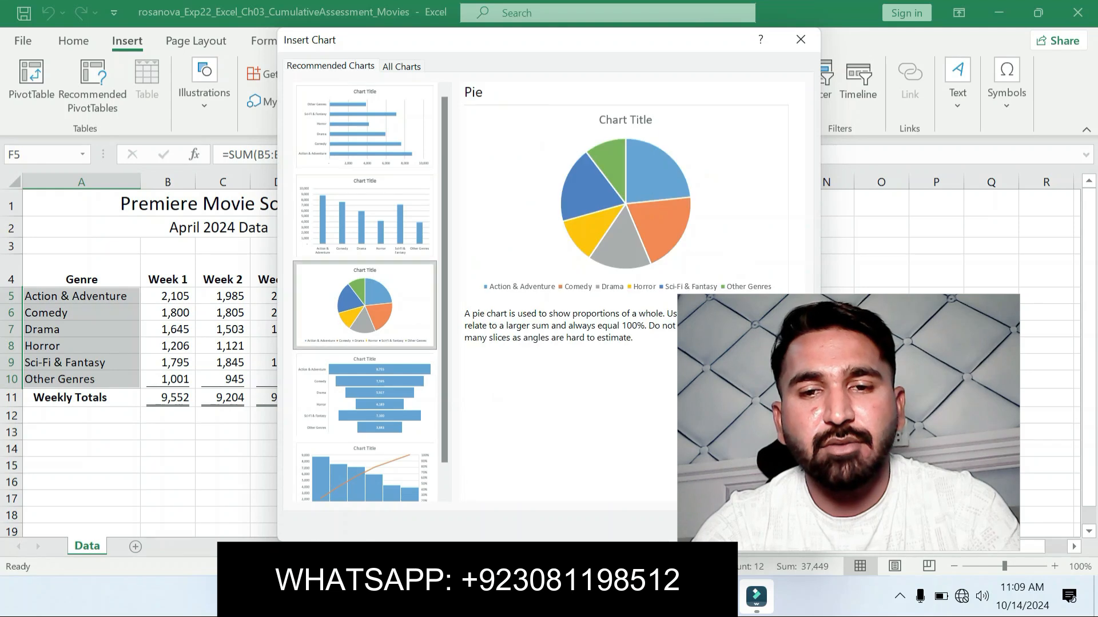
{"action": "left_click_drag", "start_coordinate": [848, 423], "coordinate": [943, 409]}
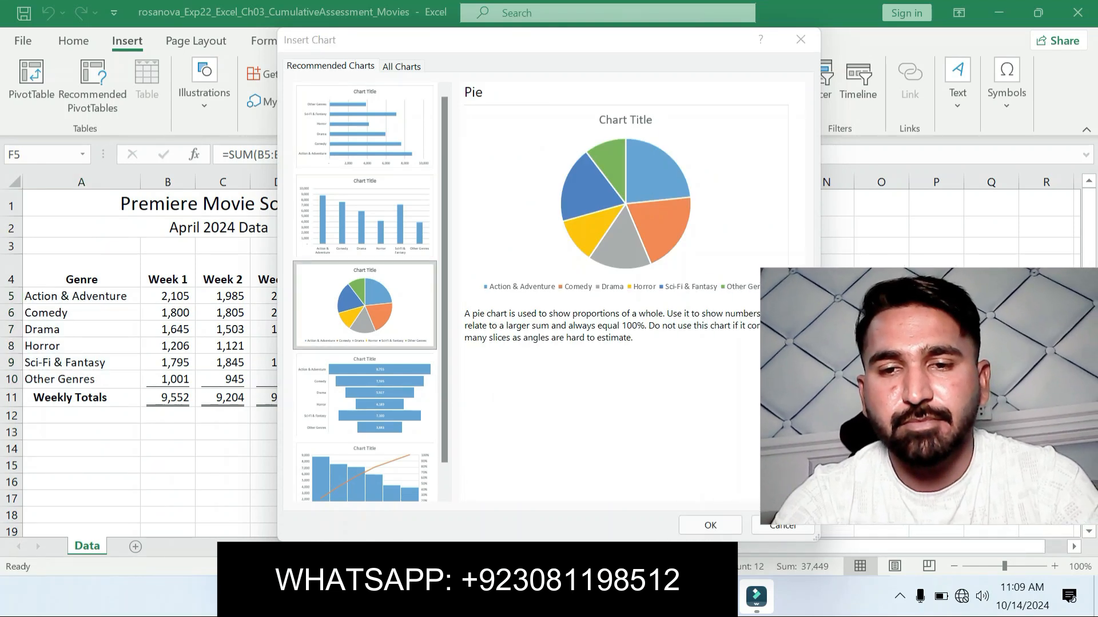
{"action": "left_click", "coordinate": [710, 524]}
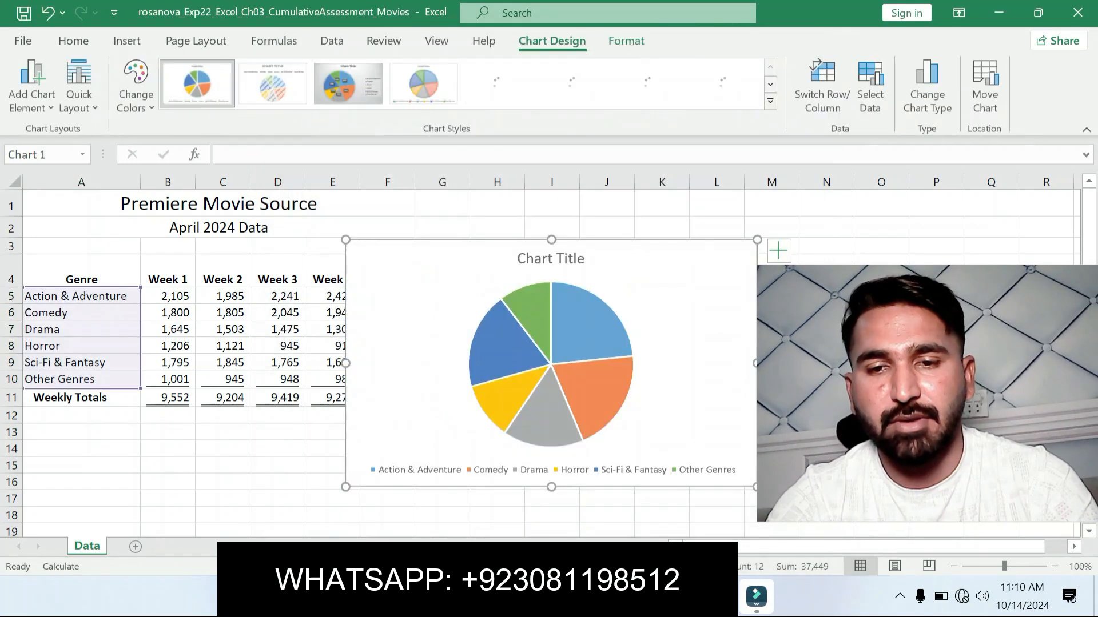
Step: Copy the sheet name from step 2 in Word and move the Excel pie chart to a new sheet named April Pie Chart
{"action": "key", "text": "alt+Tab"}
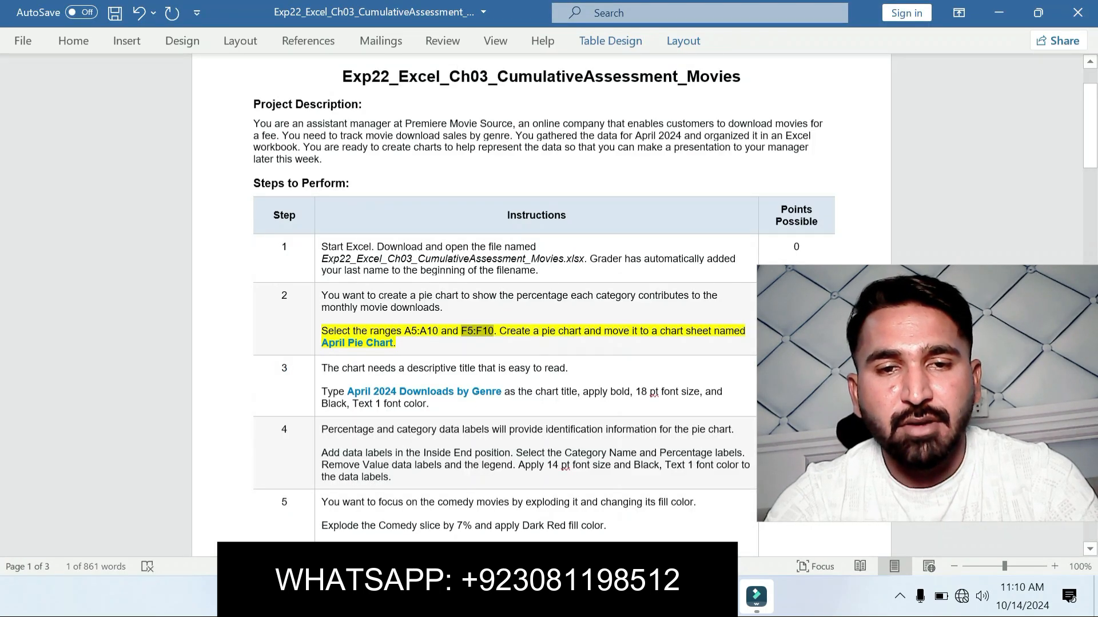
{"action": "left_click_drag", "start_coordinate": [585, 331], "coordinate": [395, 343]}
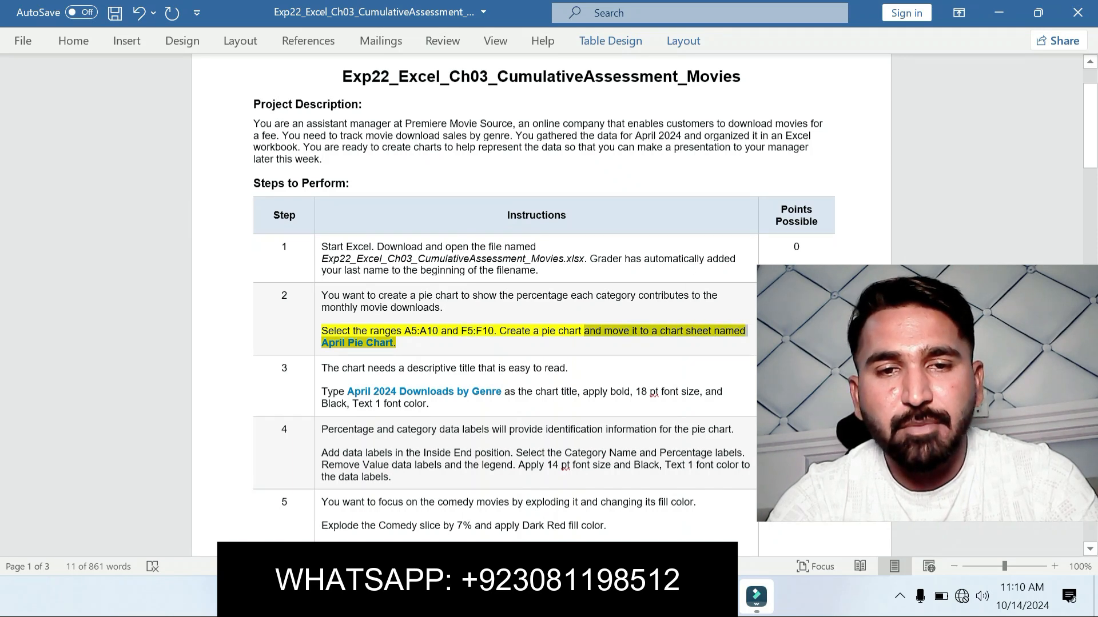
{"action": "left_click", "coordinate": [347, 343]}
{"action": "left_click_drag", "start_coordinate": [321, 343], "coordinate": [394, 343]}
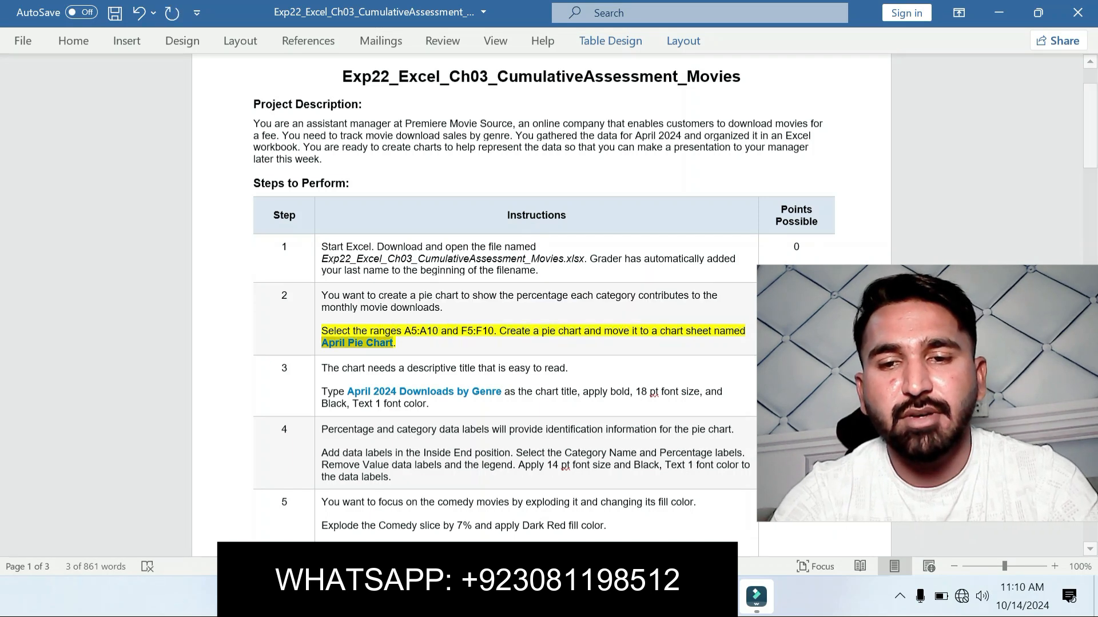
{"action": "key", "text": "alt+Tab"}
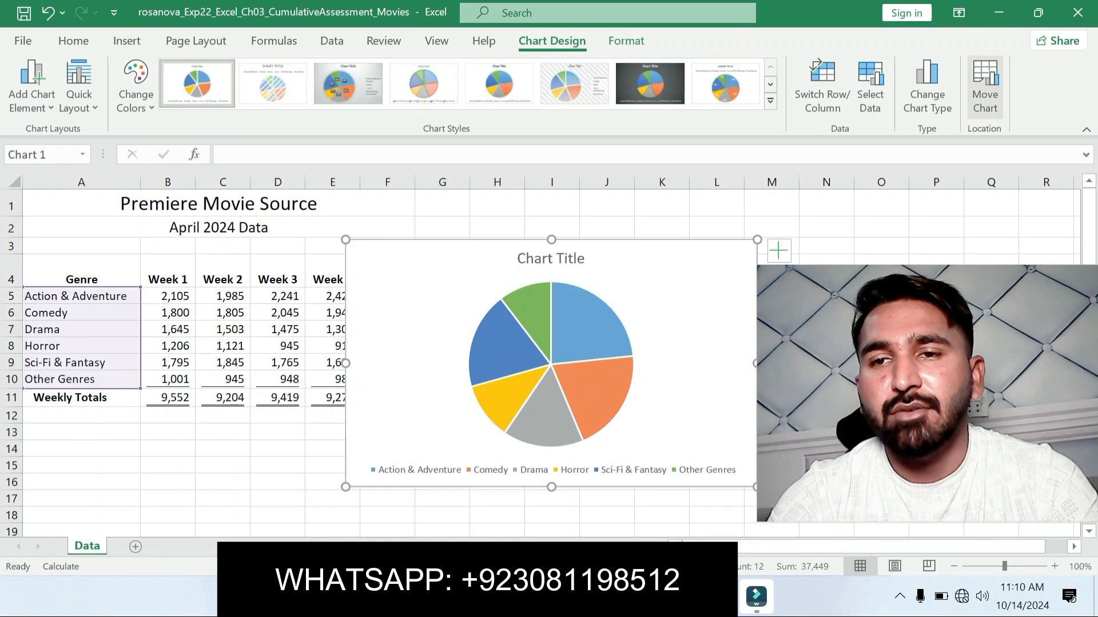
{"action": "left_click", "coordinate": [985, 85]}
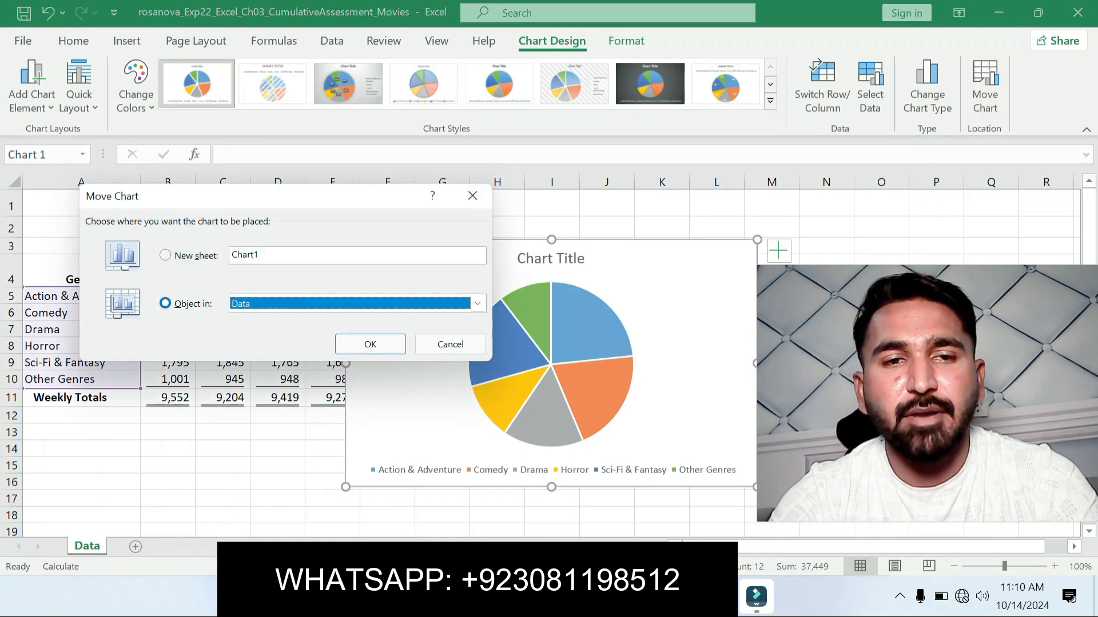
{"action": "key", "text": "alt+s"}
{"action": "key", "text": "ctrl+v"}
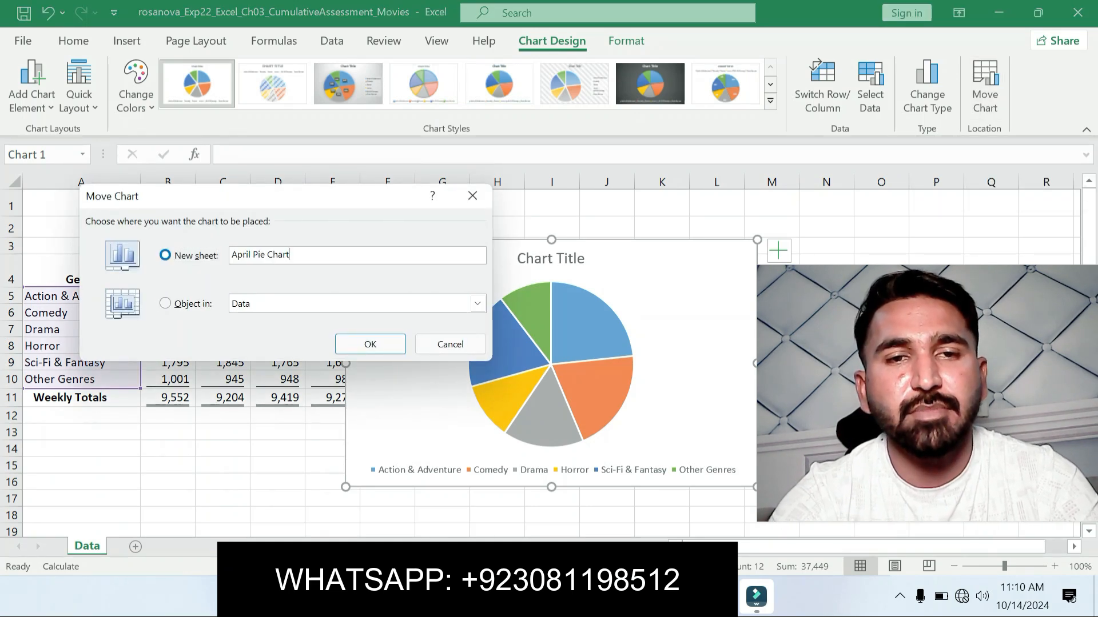
{"action": "key", "text": "Return"}
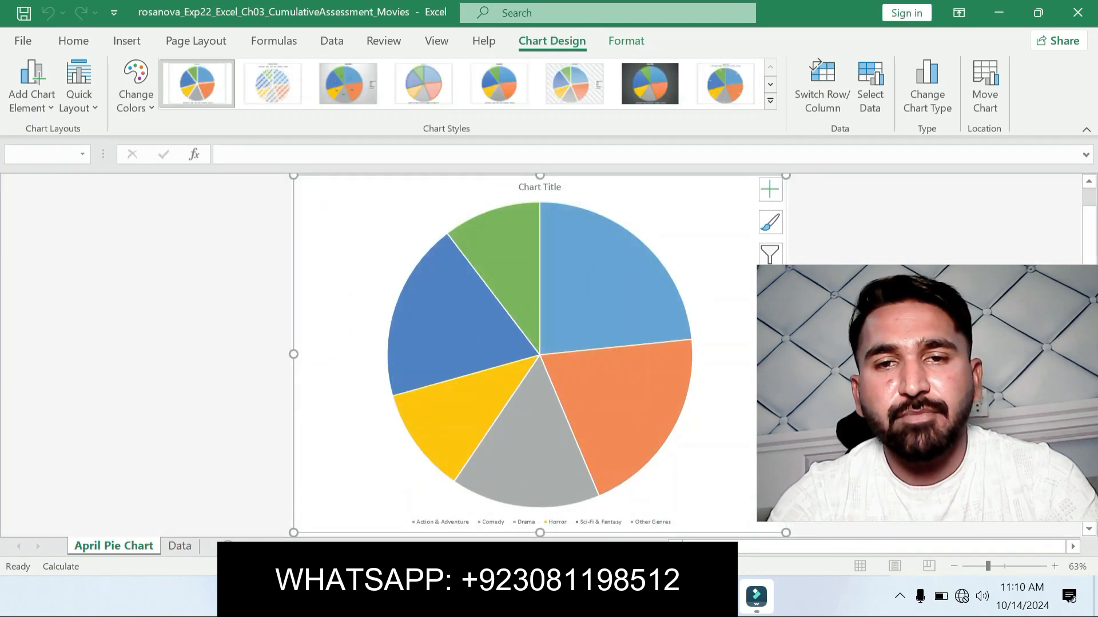
Step: Switch to the Word instructions, undo the step 2 highlight and highlight the step 3 chart title instruction in yellow
{"action": "key", "text": "alt+Tab"}
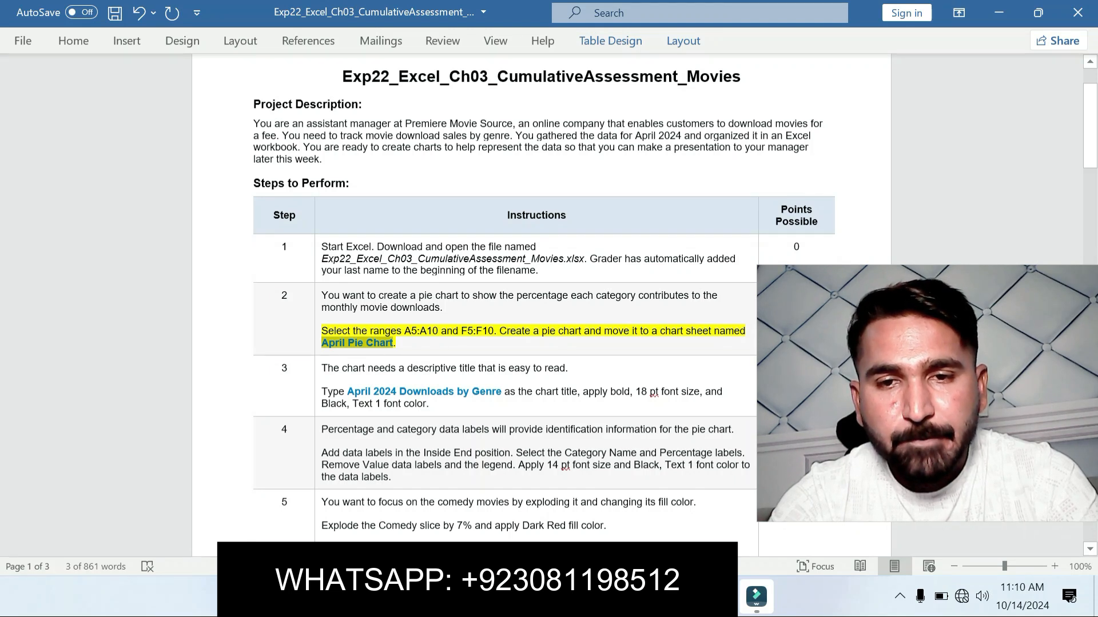
{"action": "key", "text": "ctrl+z"}
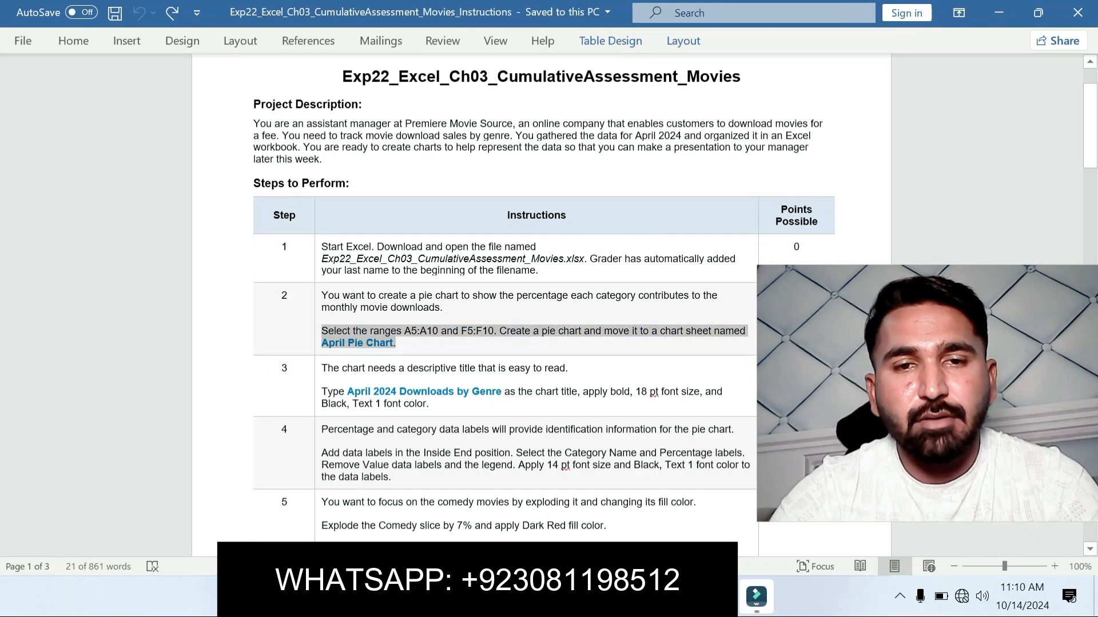
{"action": "left_click", "coordinate": [404, 368]}
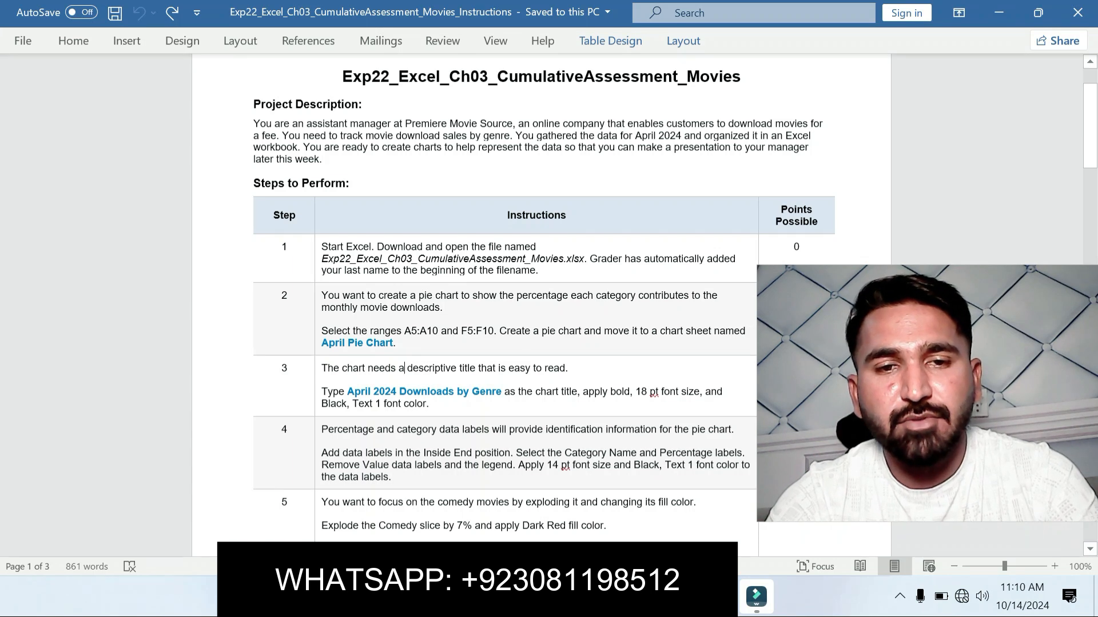
{"action": "left_click_drag", "start_coordinate": [322, 391], "coordinate": [429, 403]}
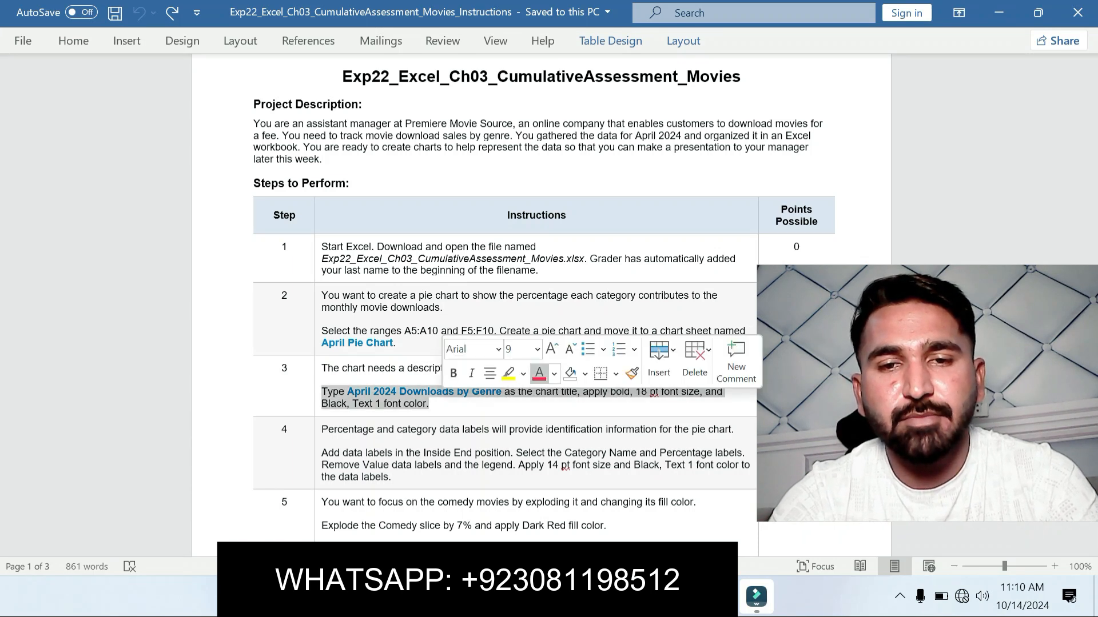
{"action": "left_click", "coordinate": [508, 373]}
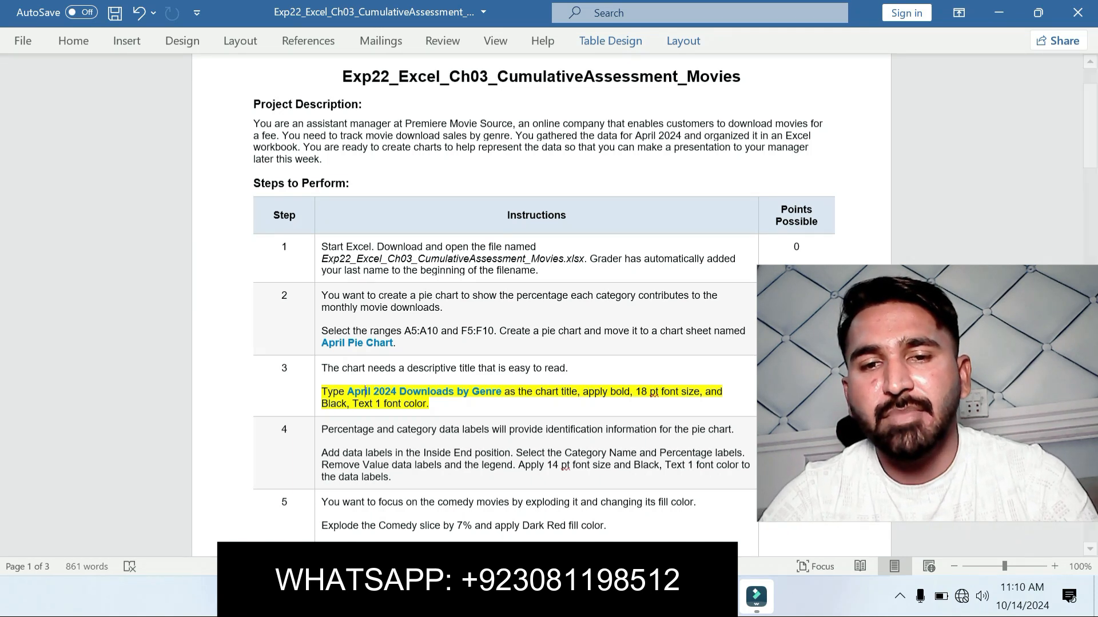
Step: Copy the title text from step 3 in Word and set the Excel pie chart title to April 2024 Downloads by Genre
{"action": "left_click_drag", "start_coordinate": [347, 392], "coordinate": [503, 391]}
{"action": "key", "text": "ctrl+c"}
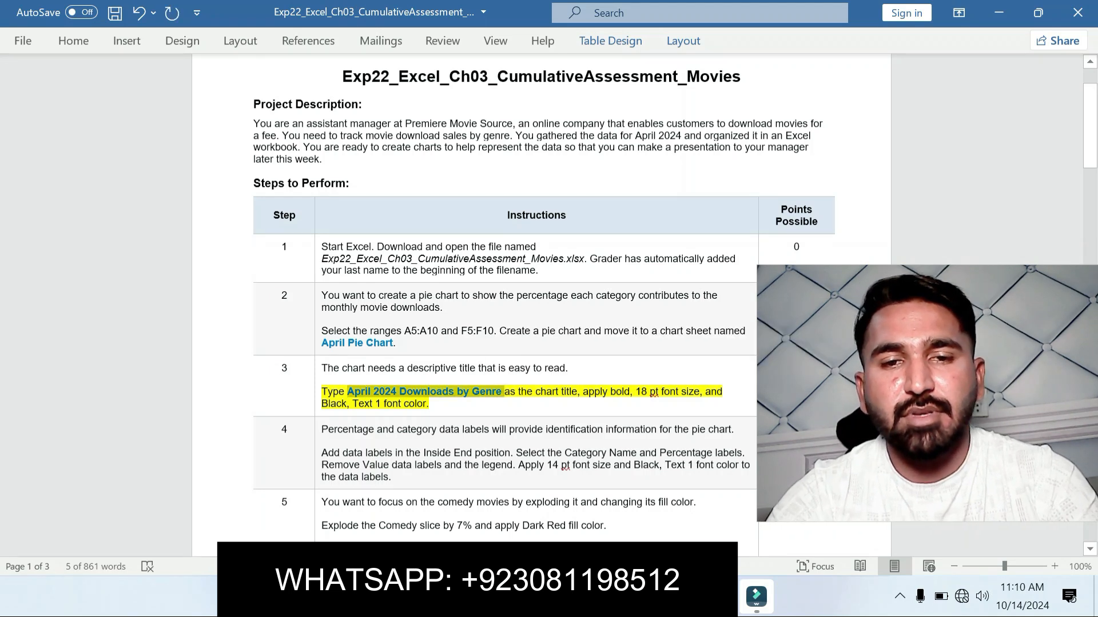
{"action": "left_click", "coordinate": [720, 597]}
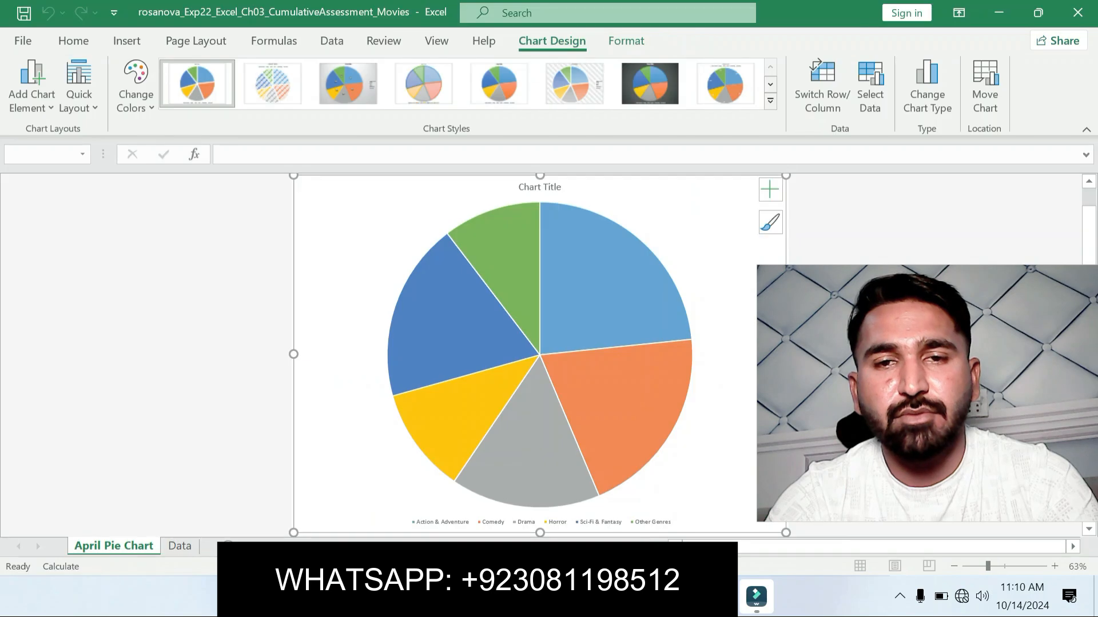
{"action": "left_click", "coordinate": [541, 187]}
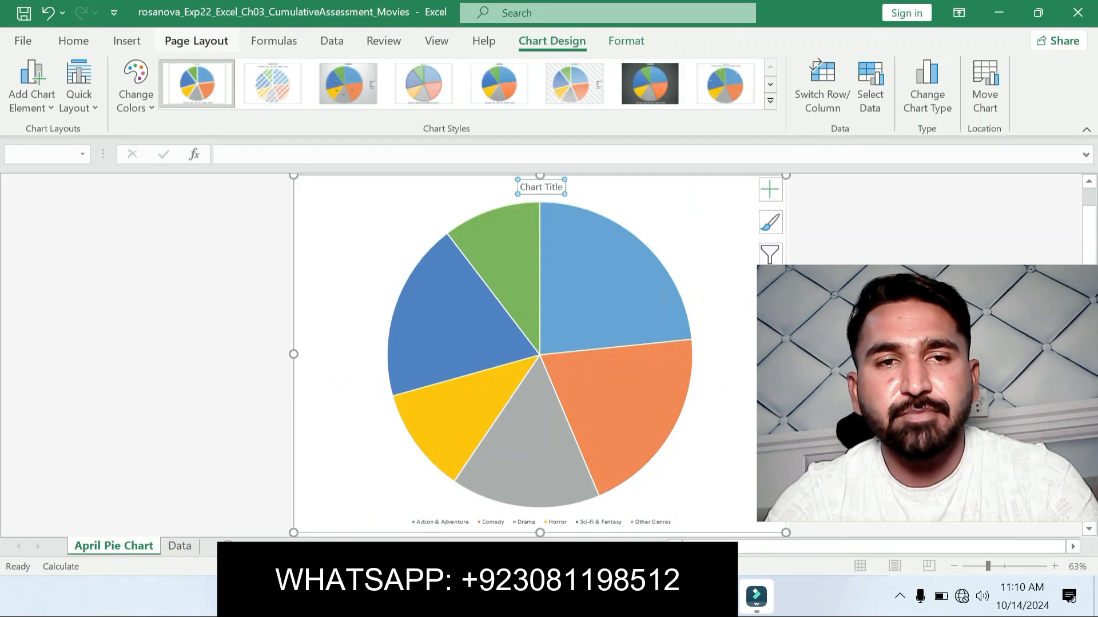
{"action": "left_click", "coordinate": [252, 155]}
{"action": "key", "text": "ctrl+v"}
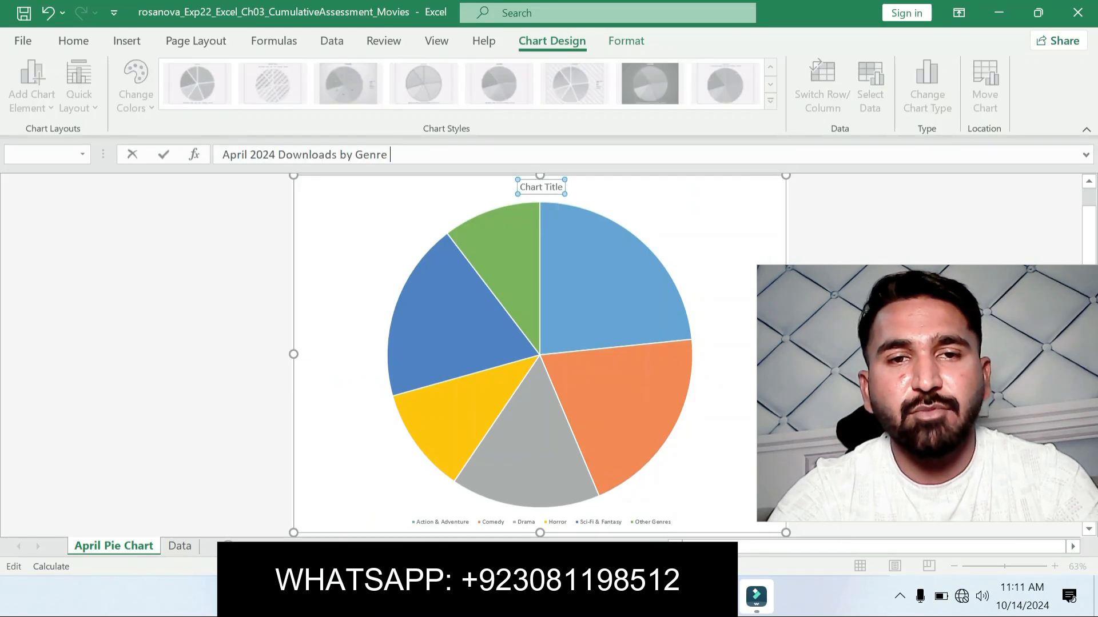
{"action": "key", "text": "Return"}
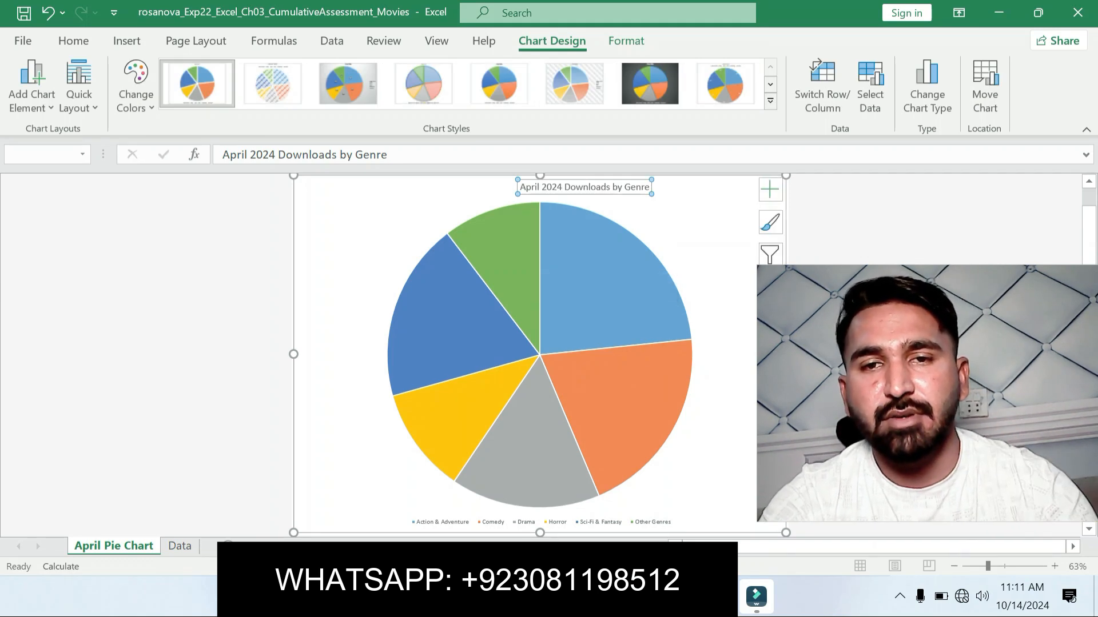
Step: Check the title formatting in step 3 of the Word instructions and make the Excel chart title bold at 18 pt
{"action": "left_click", "coordinate": [665, 229]}
{"action": "left_click", "coordinate": [584, 187]}
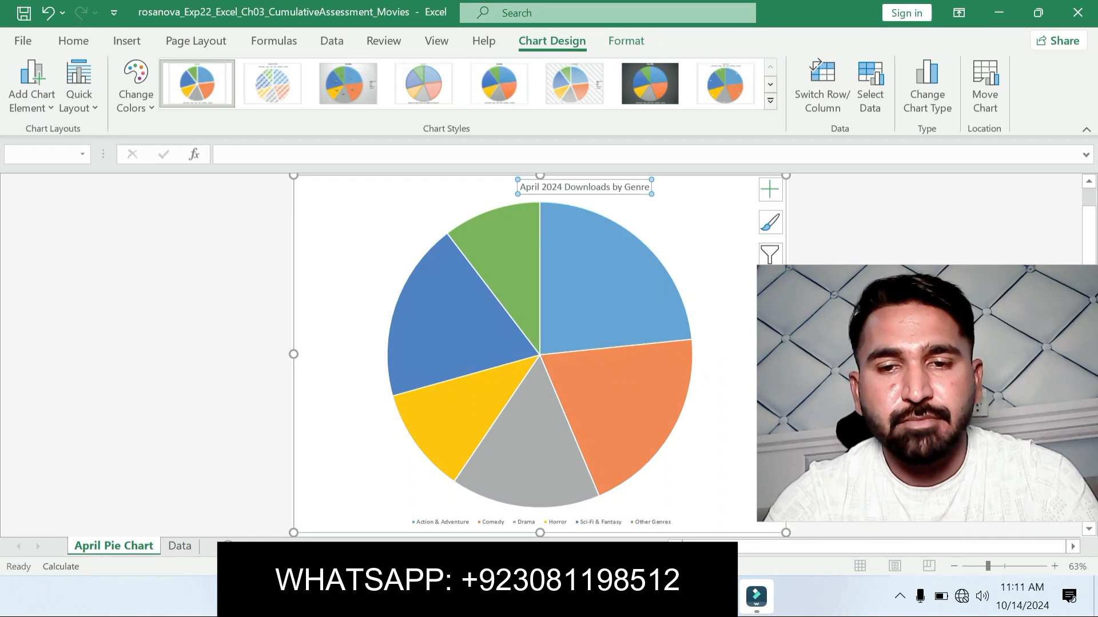
{"action": "key", "text": "alt+Tab"}
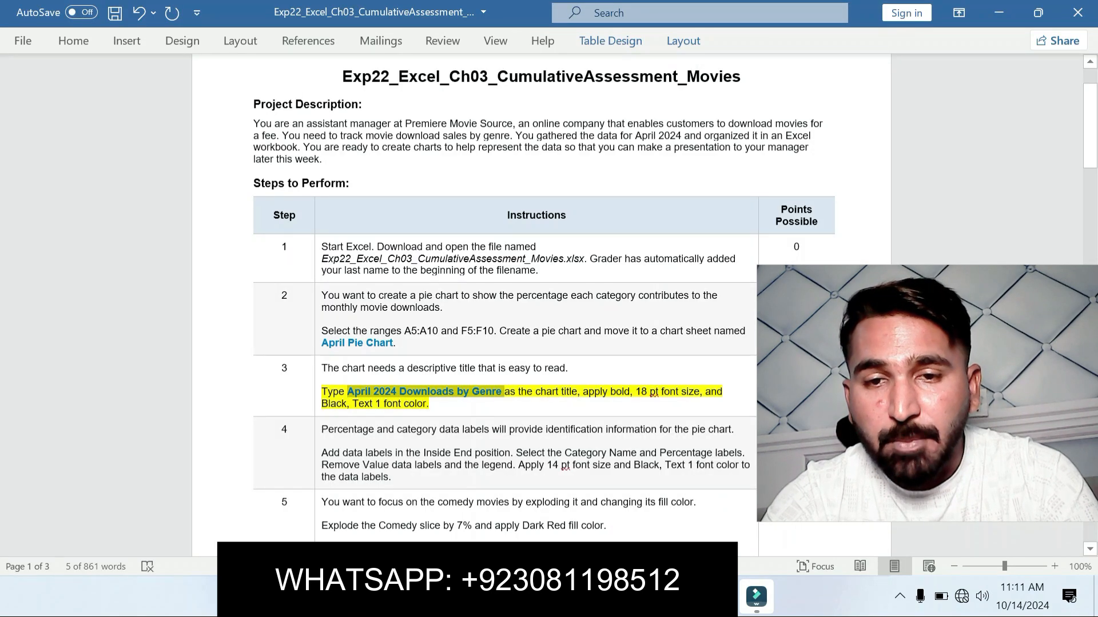
{"action": "left_click_drag", "start_coordinate": [585, 392], "coordinate": [430, 404]}
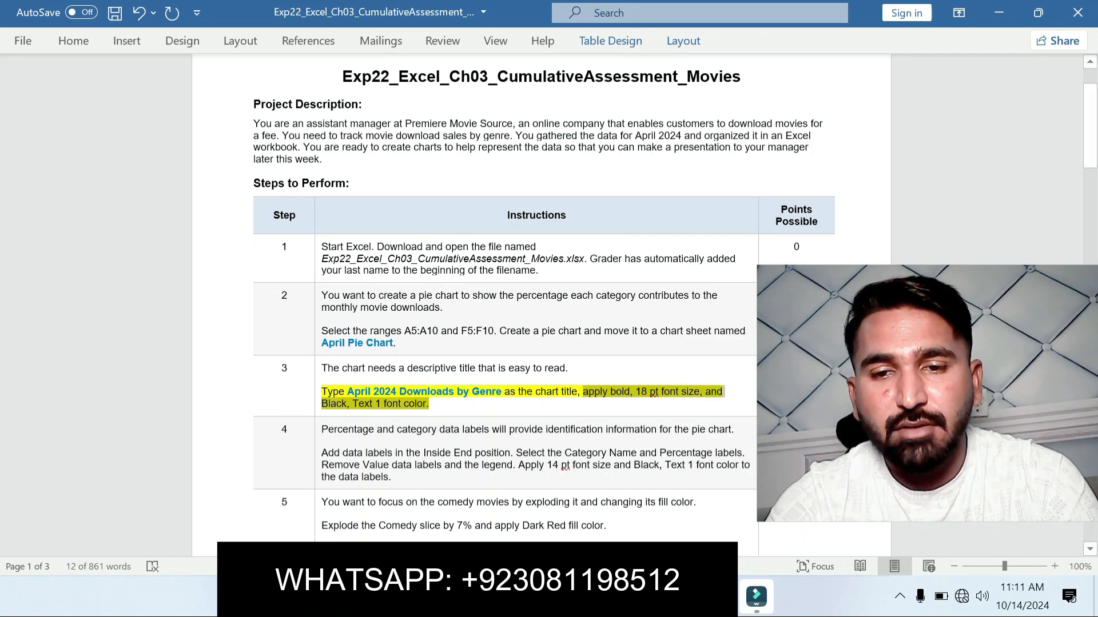
{"action": "key", "text": "alt+Tab"}
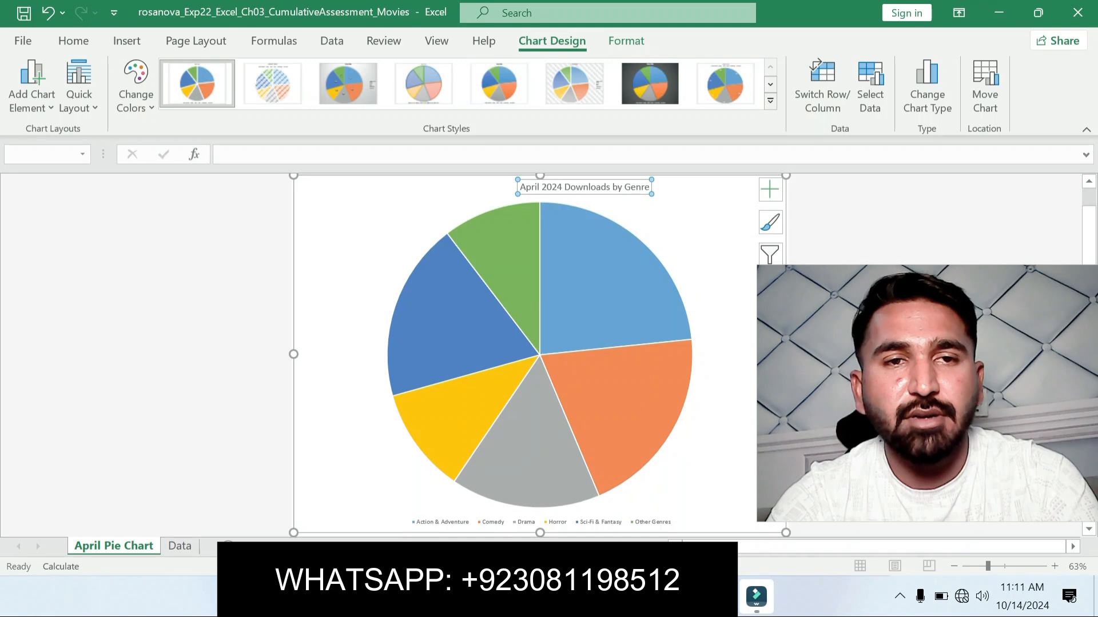
{"action": "left_click", "coordinate": [74, 41]}
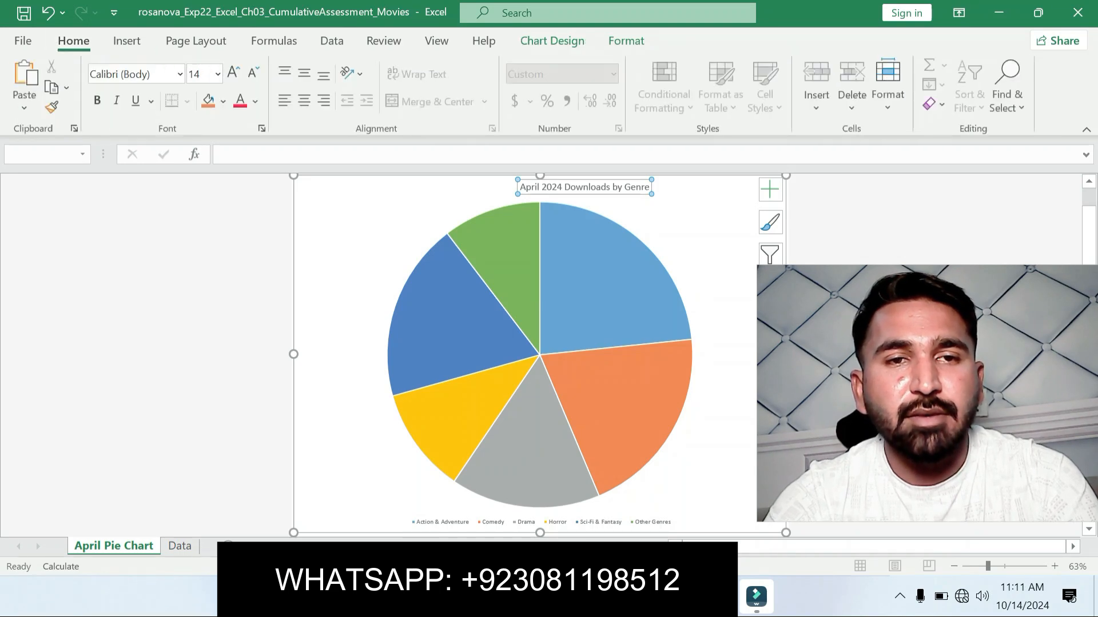
{"action": "left_click", "coordinate": [97, 100]}
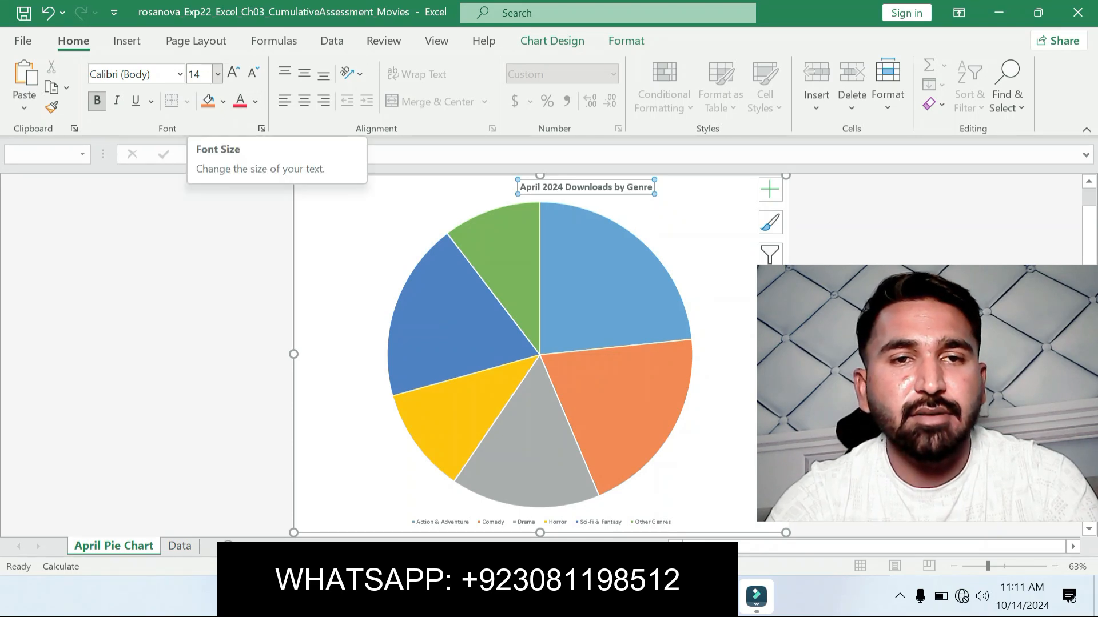
{"action": "left_click", "coordinate": [217, 74]}
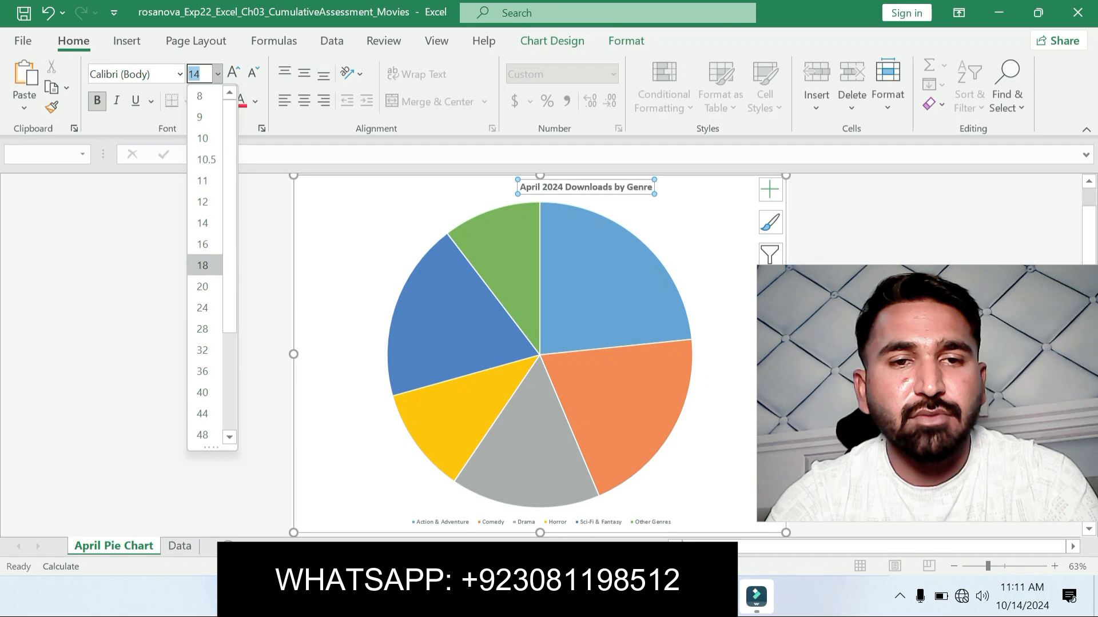
{"action": "left_click", "coordinate": [202, 265]}
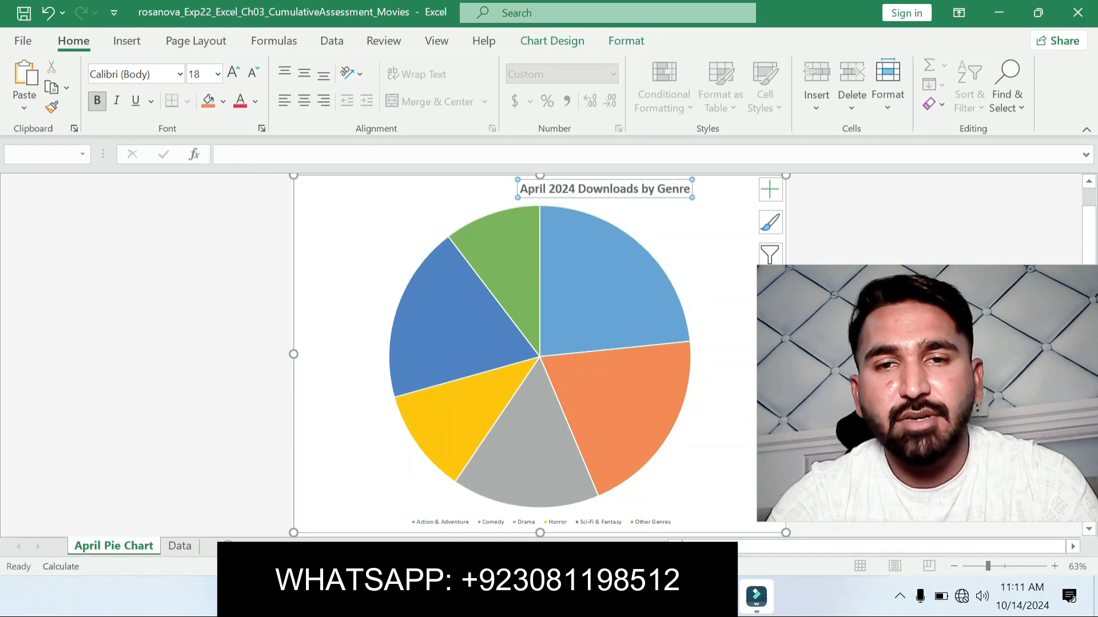
Step: Recheck step 3 in Word and apply the Black, Text 1 font color to the Excel chart title
{"action": "key", "text": "alt+Tab"}
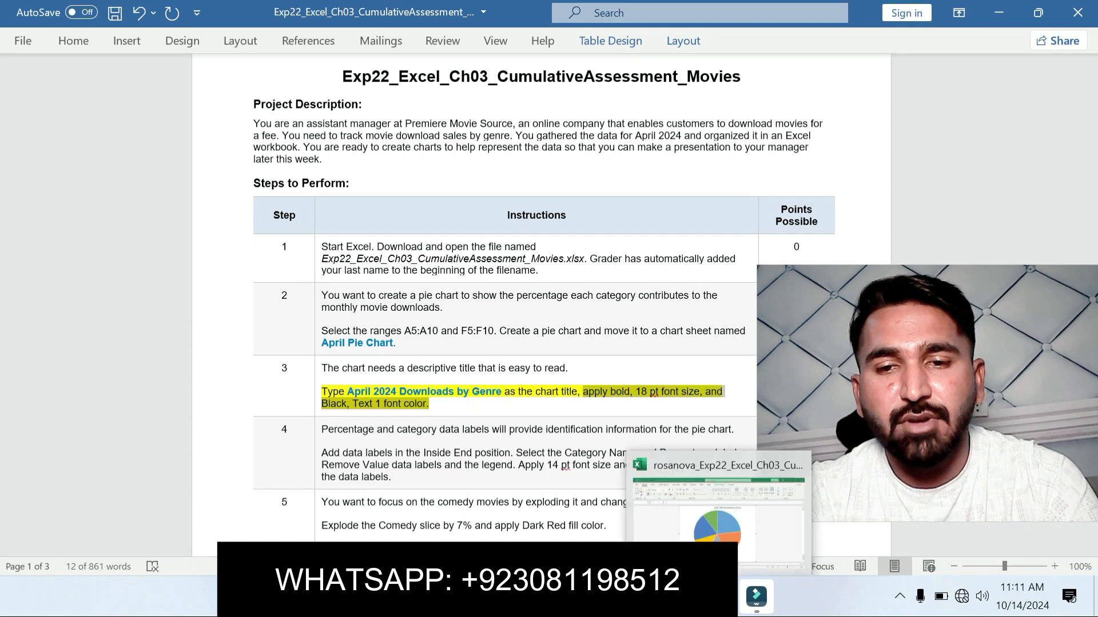
{"action": "left_click", "coordinate": [720, 596]}
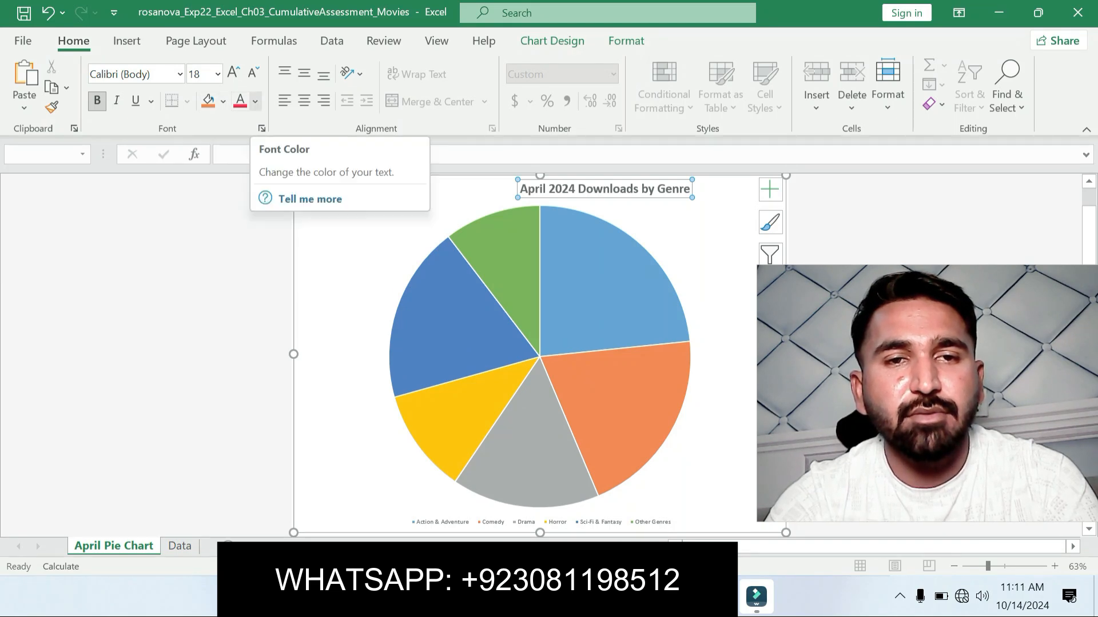
{"action": "left_click", "coordinate": [255, 102]}
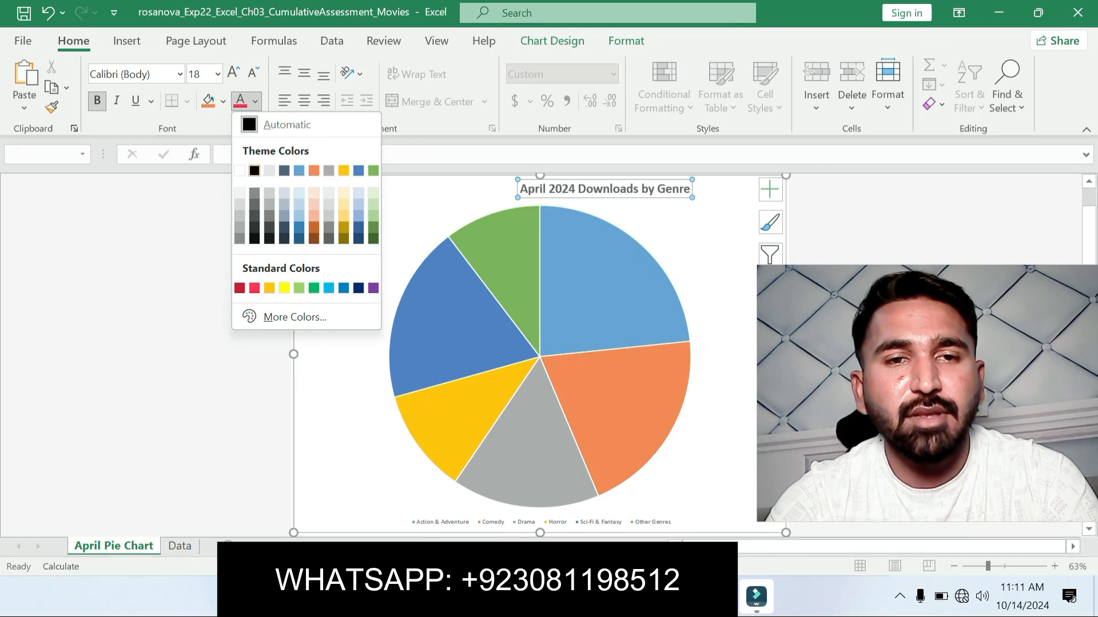
{"action": "left_click", "coordinate": [254, 170]}
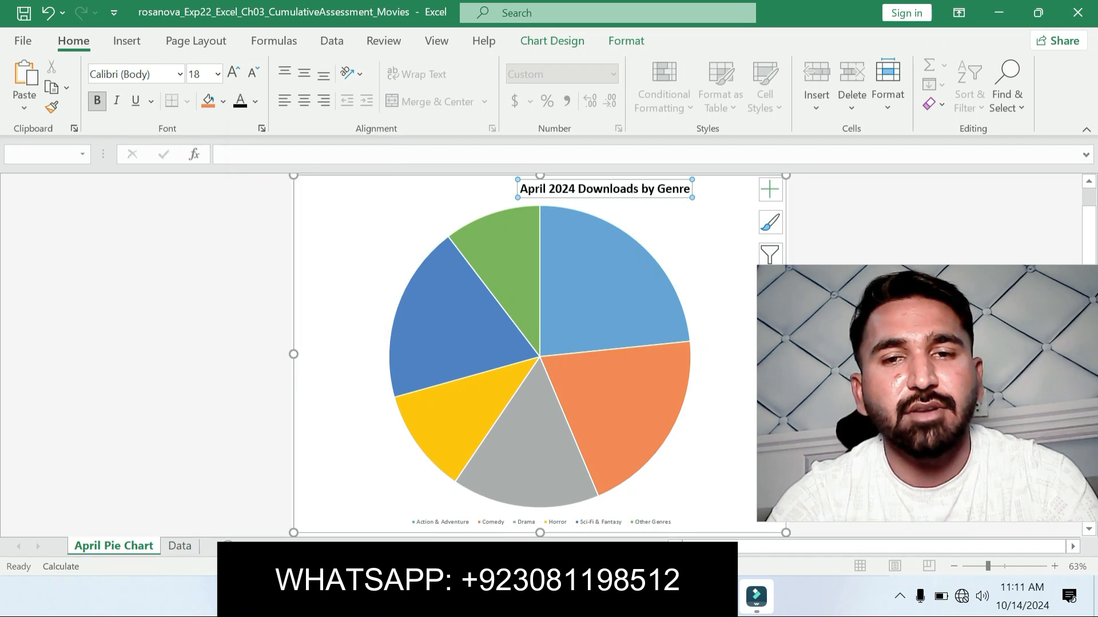
{"action": "key", "text": "Escape"}
Step: Switch to the Word instructions, undo the step 3 highlight and highlight the step 4 data label instructions in yellow
{"action": "key", "text": "alt+Tab"}
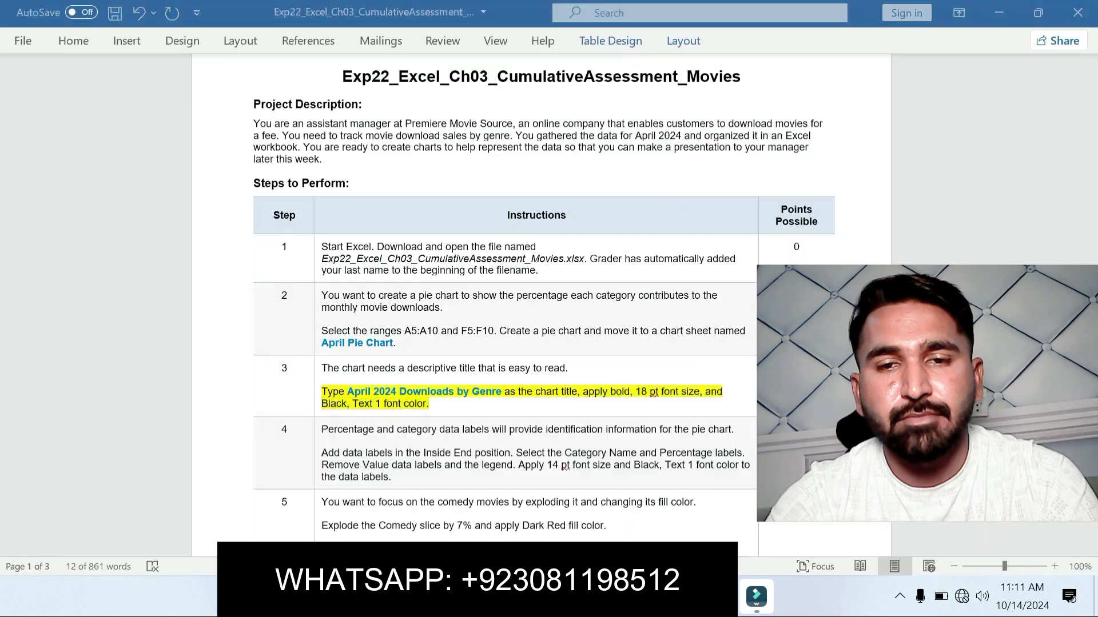
{"action": "key", "text": "ctrl+z"}
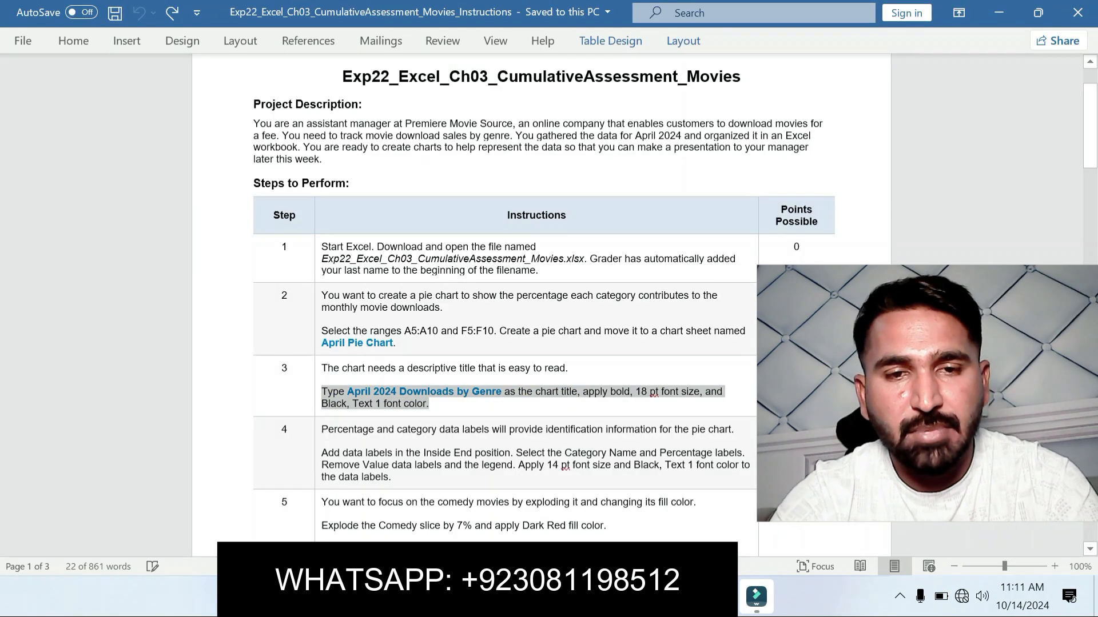
{"action": "left_click", "coordinate": [487, 368]}
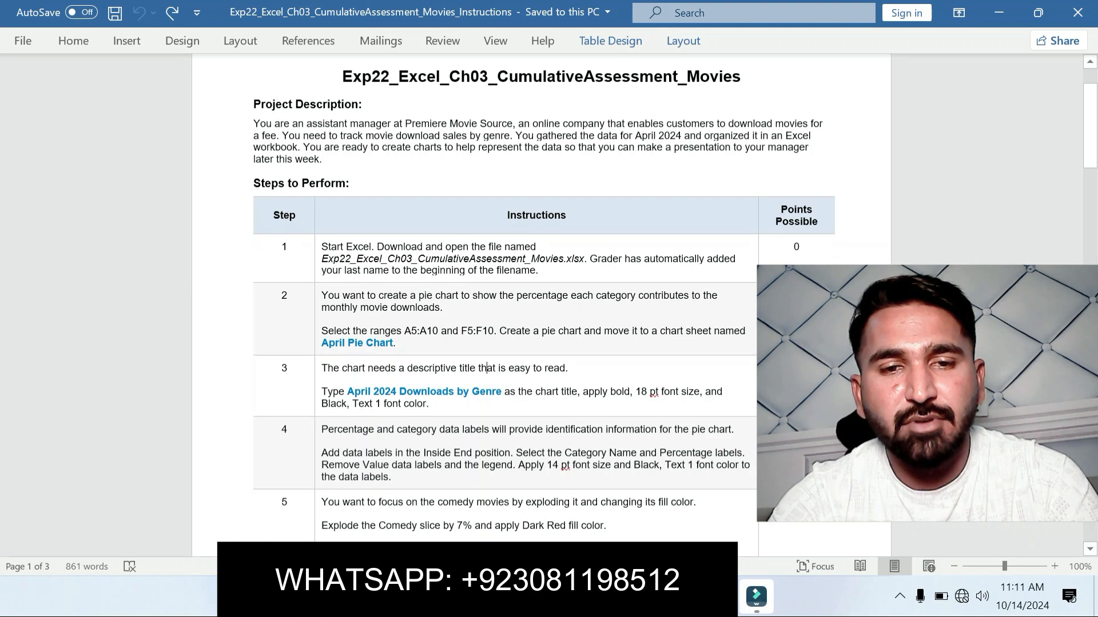
{"action": "triple_click", "coordinate": [394, 465]}
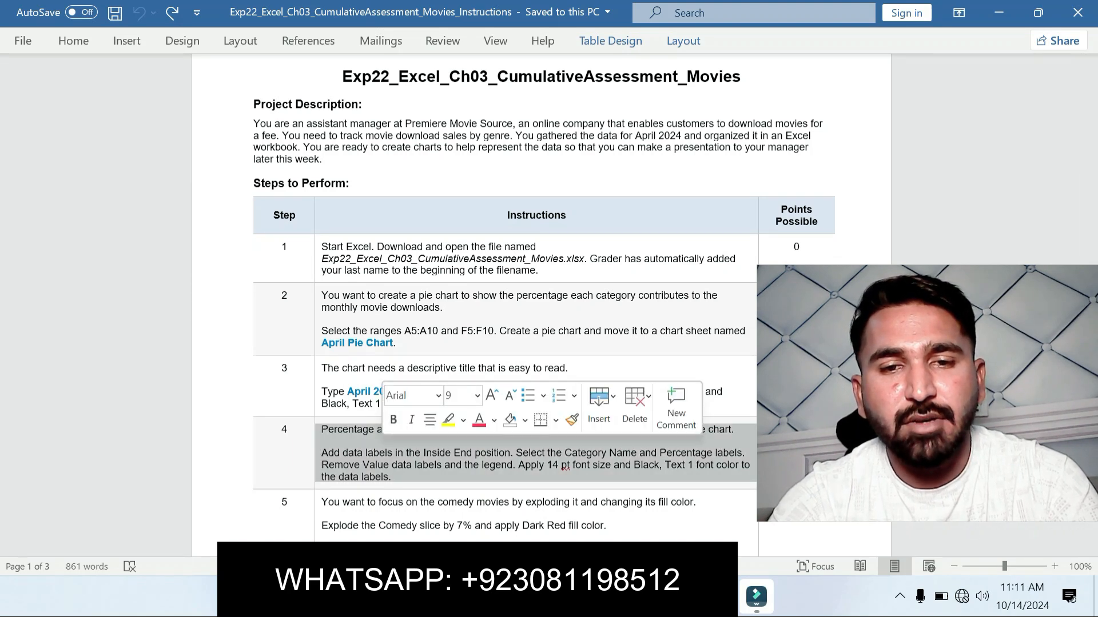
{"action": "left_click", "coordinate": [449, 420]}
{"action": "left_click", "coordinate": [435, 502]}
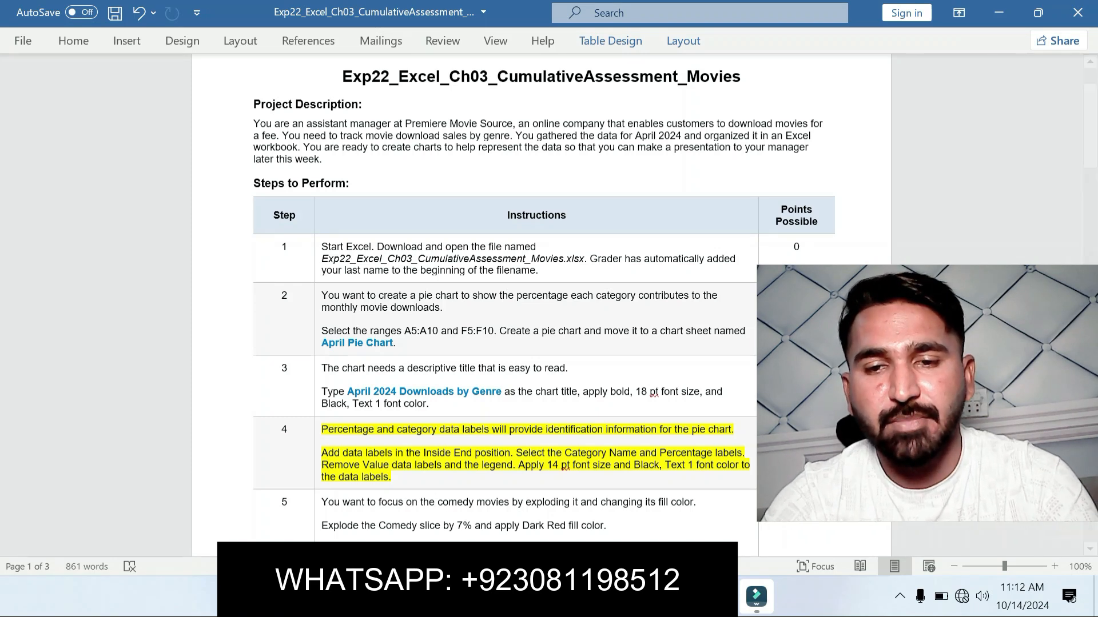
Step: Return to the Excel pie chart, remove its legend and add data labels in the Inside End position
{"action": "key", "text": "alt+Tab"}
{"action": "left_click", "coordinate": [732, 217]}
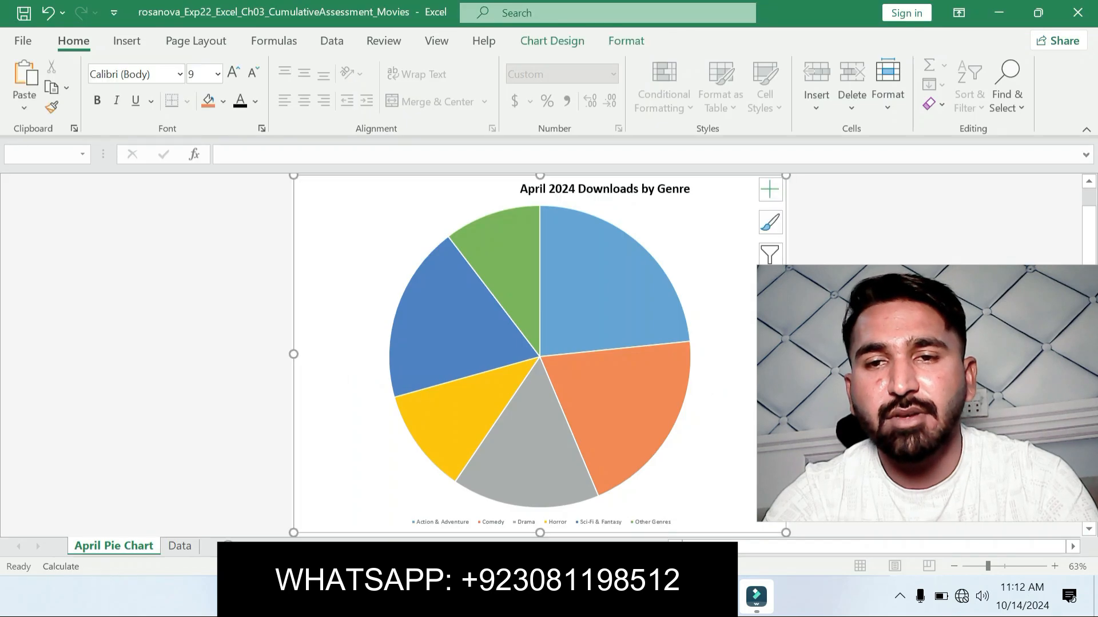
{"action": "left_click", "coordinate": [770, 189]}
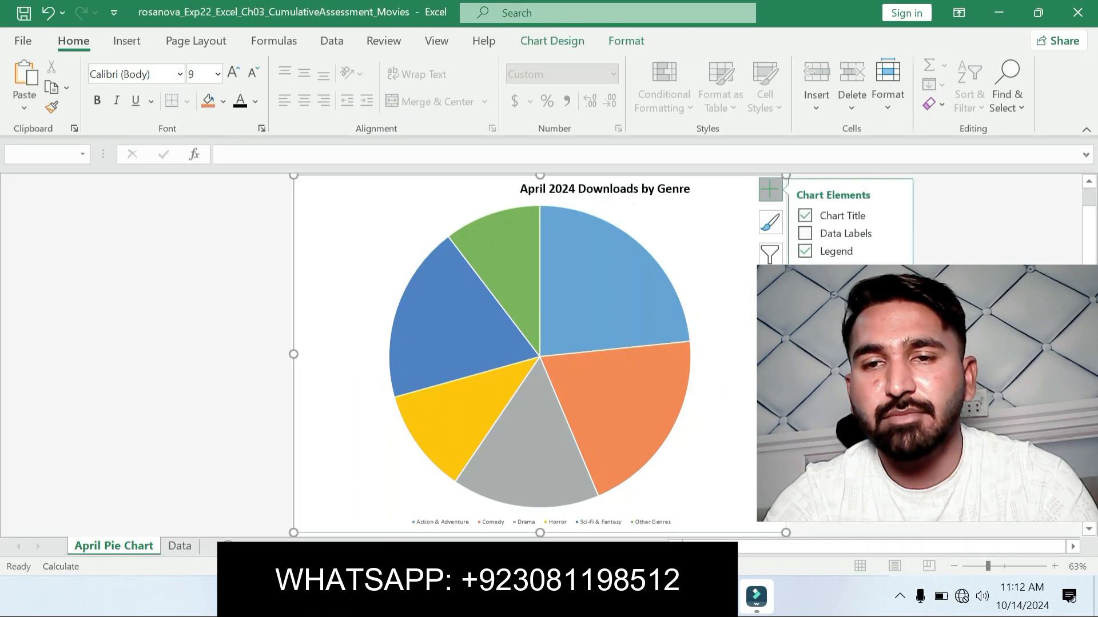
{"action": "left_click", "coordinate": [892, 246]}
{"action": "left_click", "coordinate": [896, 232]}
{"action": "left_click", "coordinate": [946, 262]}
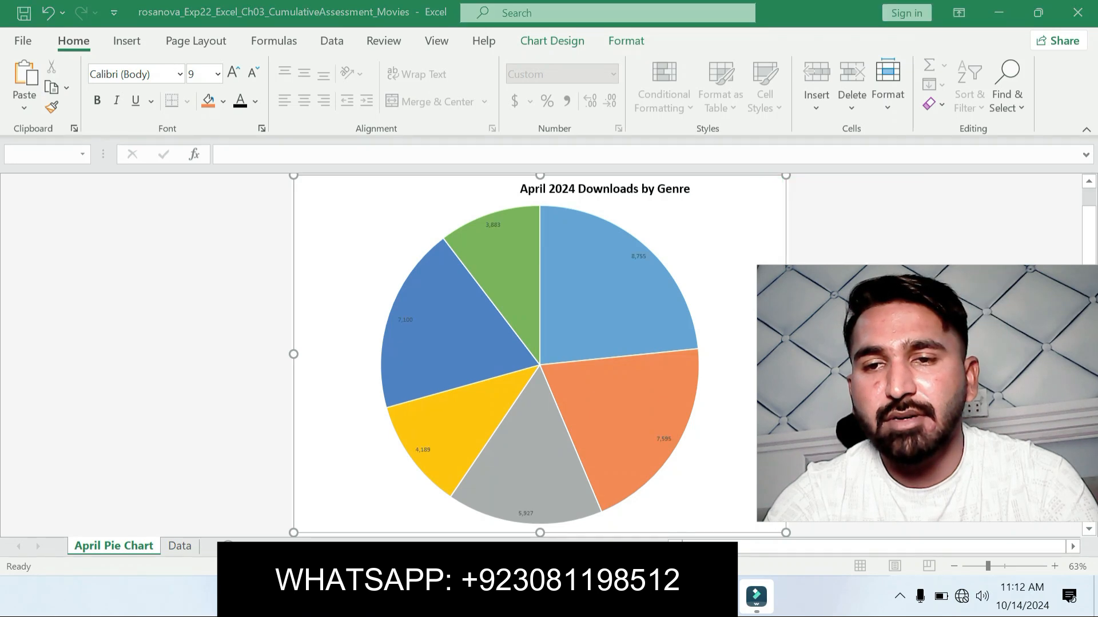
Step: Format the pie chart's data labels to include Category Name and Percentage and exclude Value
{"action": "left_click", "coordinate": [770, 189]}
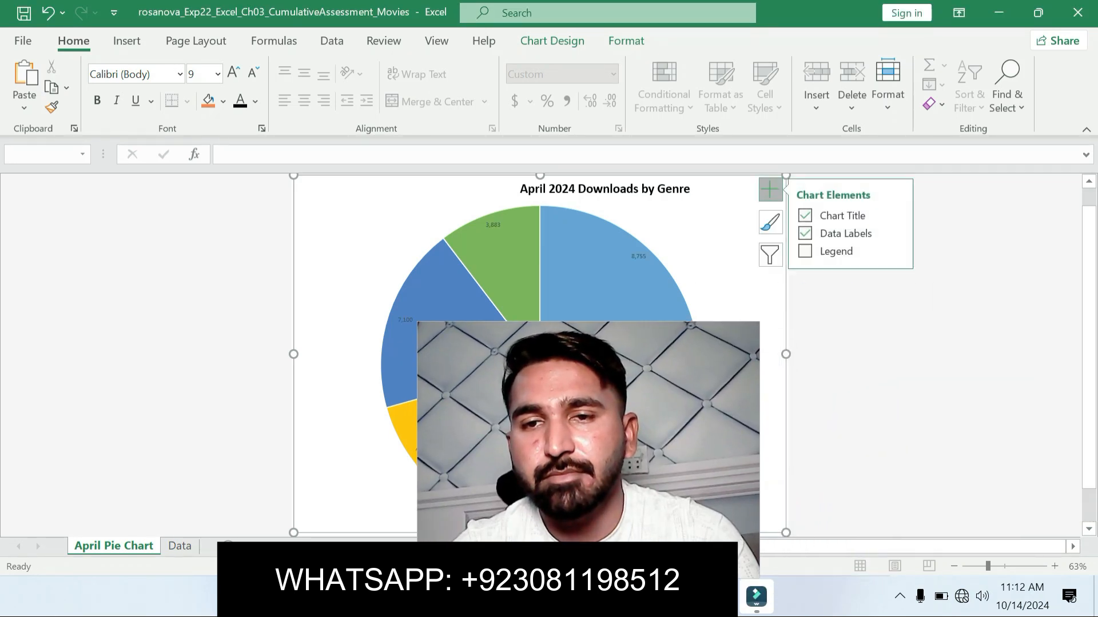
{"action": "left_click", "coordinate": [893, 231]}
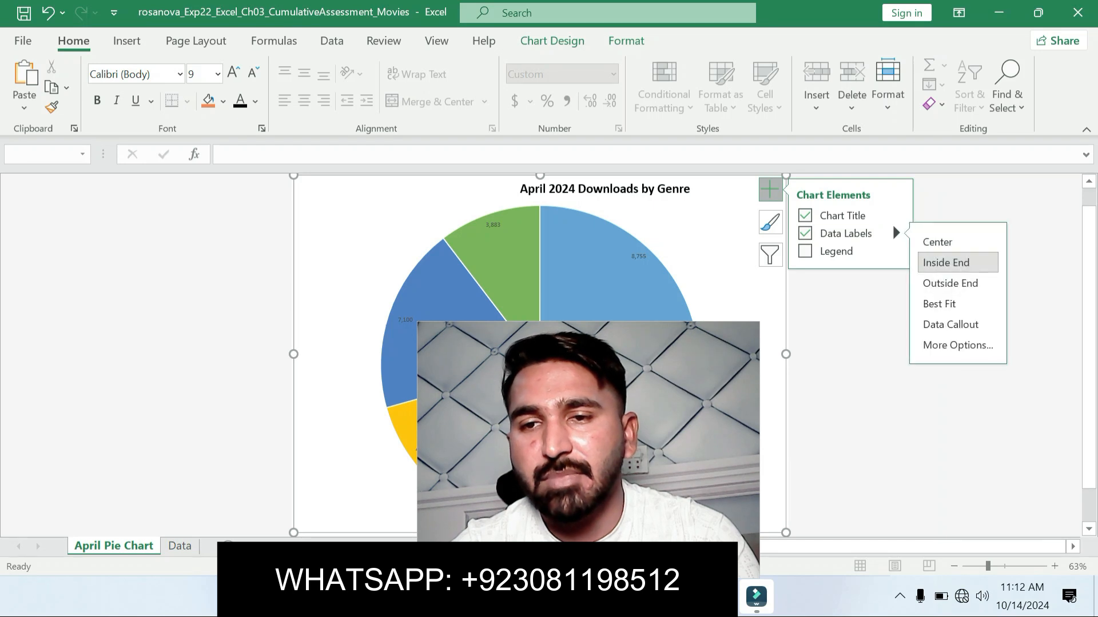
{"action": "left_click", "coordinate": [956, 345]}
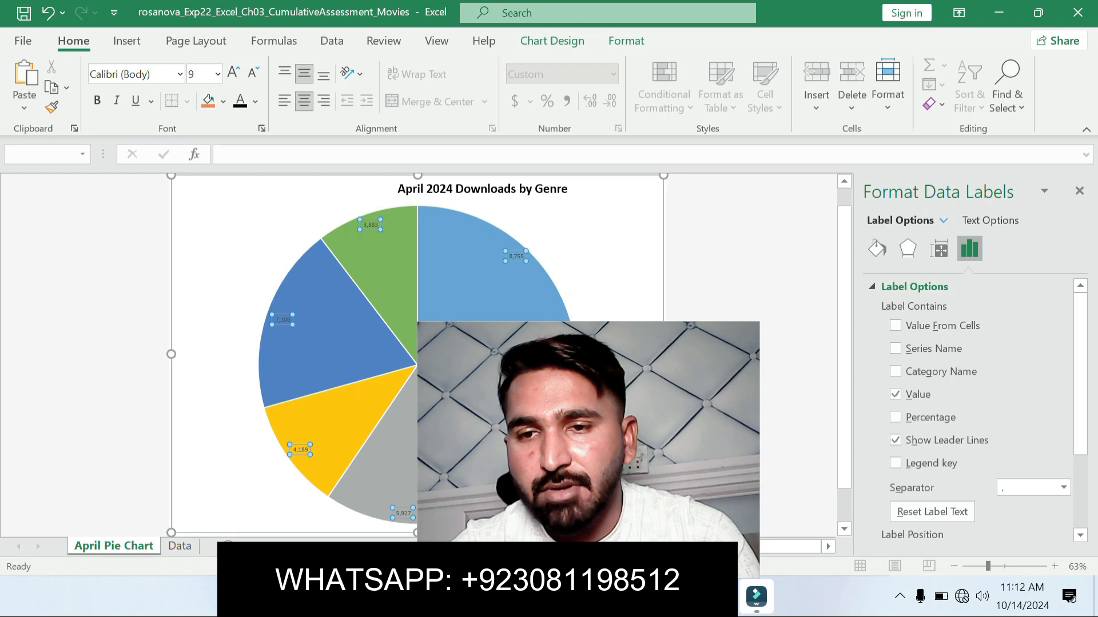
{"action": "left_click", "coordinate": [896, 371]}
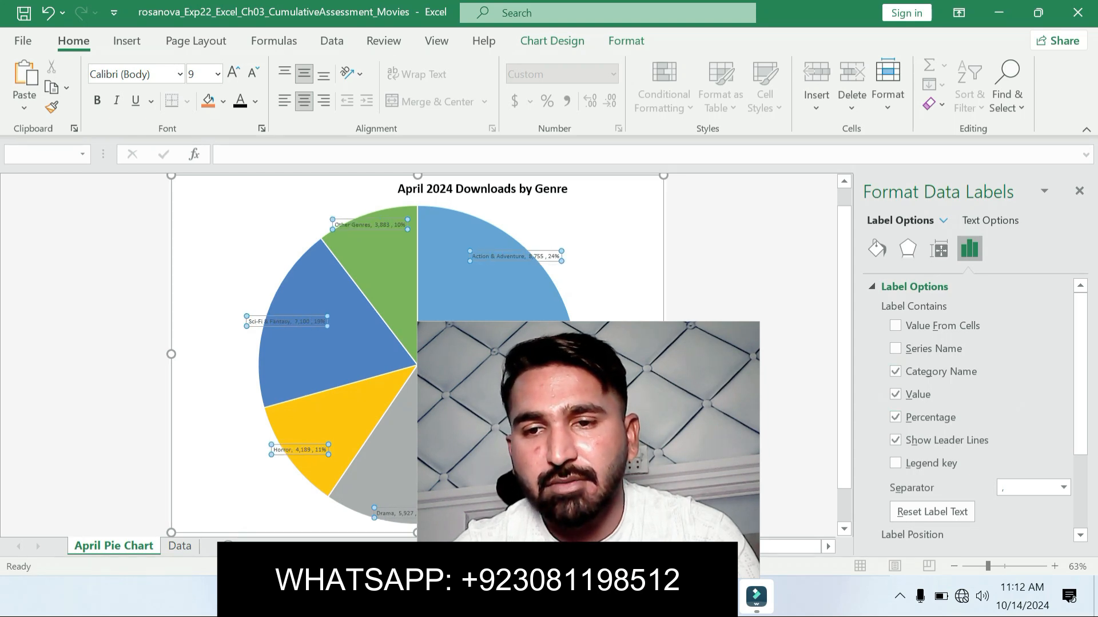
{"action": "left_click", "coordinate": [896, 394]}
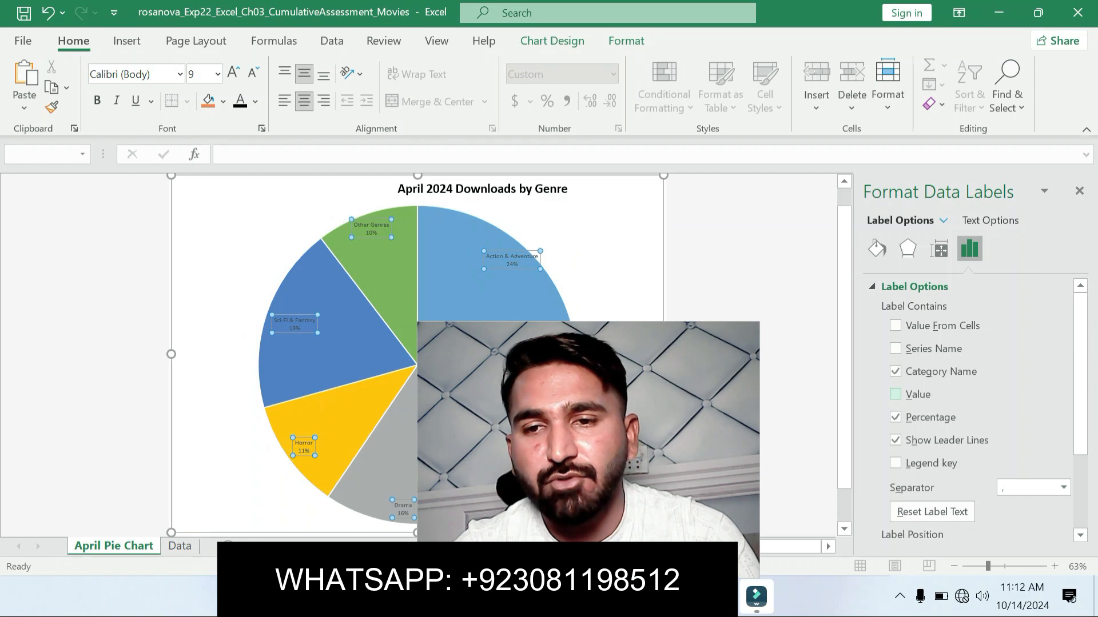
{"action": "left_click", "coordinate": [1079, 191]}
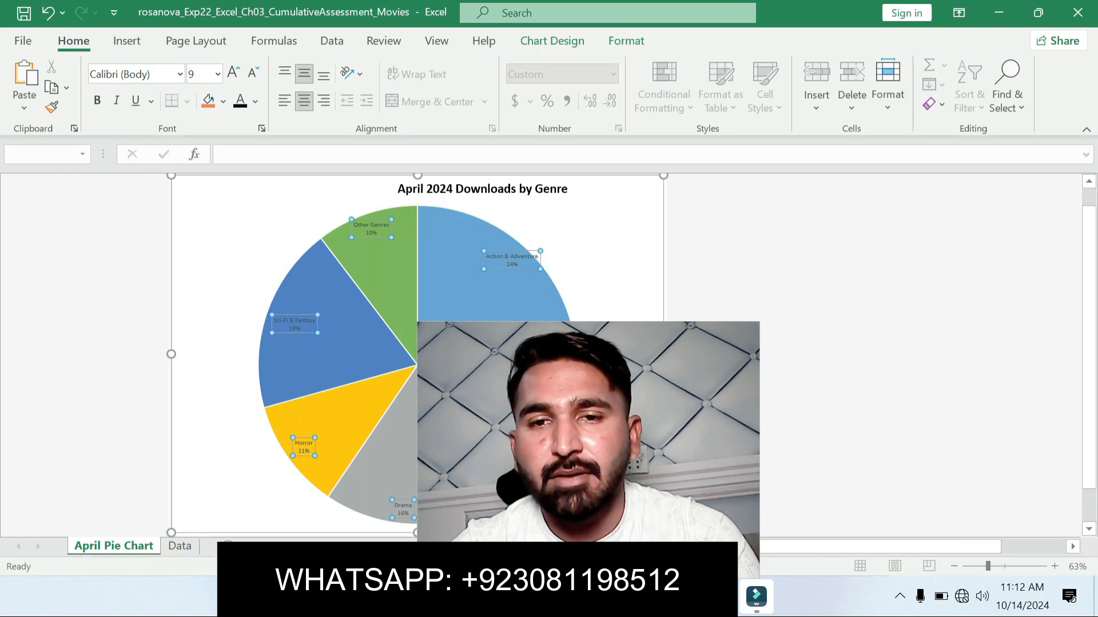
{"action": "left_click_drag", "start_coordinate": [589, 450], "coordinate": [907, 420]}
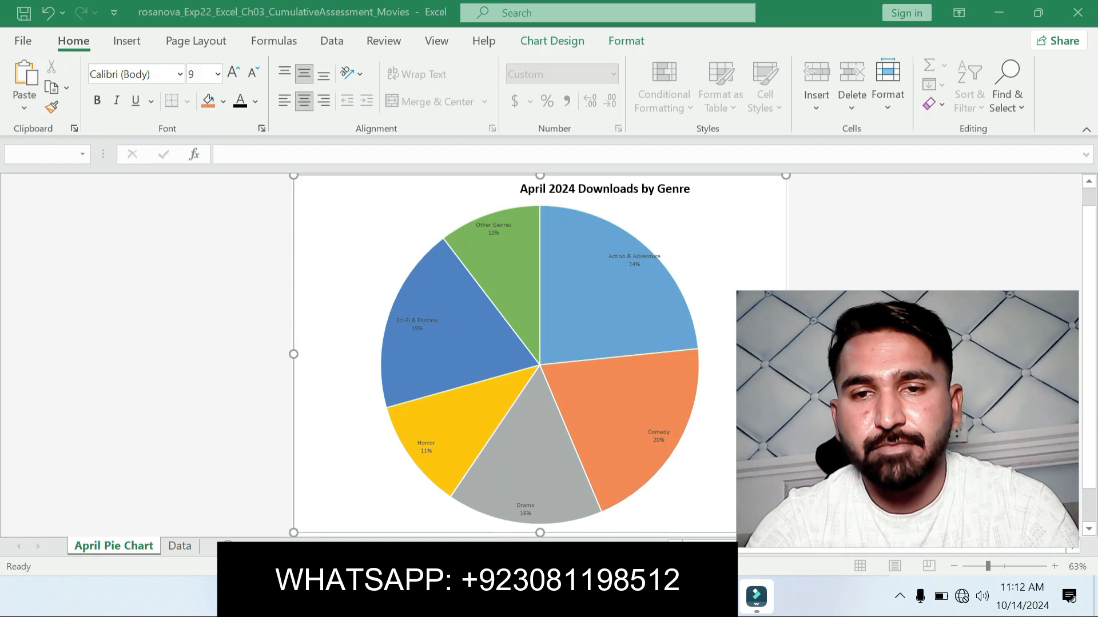
Step: Switch to the Word instructions, undo the step 4 highlight and highlight only its sentence about 14 pt size and Black, Text 1 color
{"action": "key", "text": "alt+Tab"}
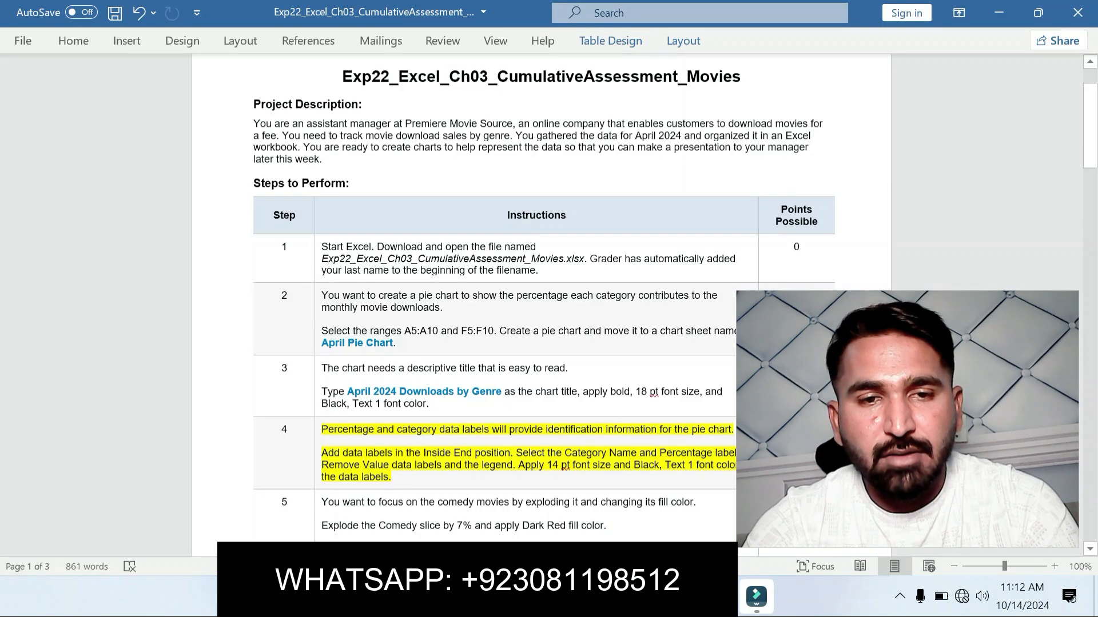
{"action": "key", "text": "ctrl+z"}
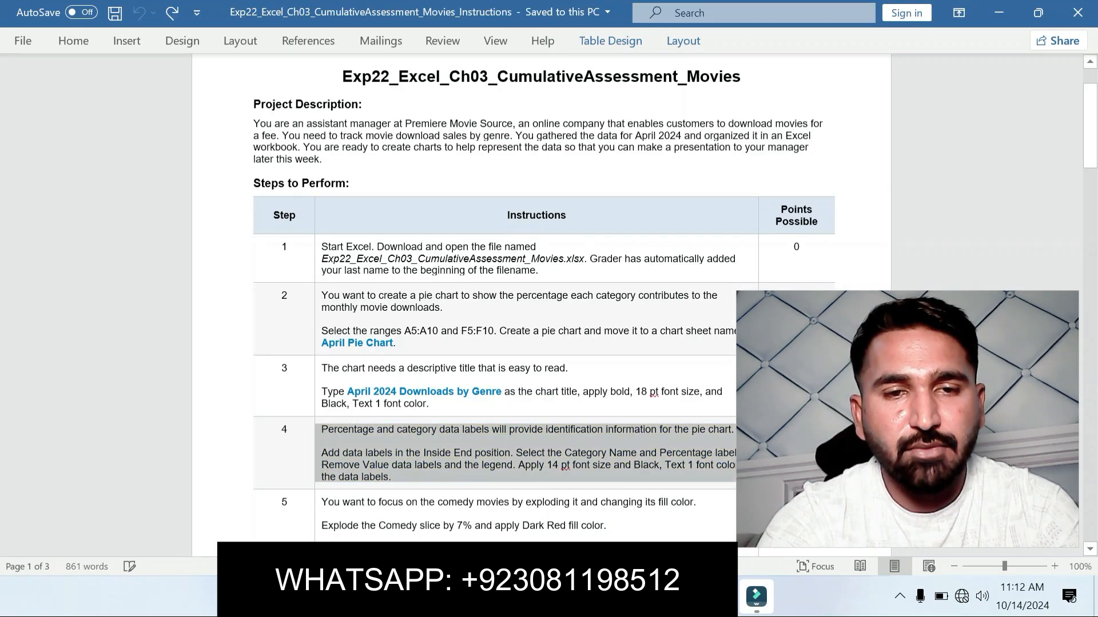
{"action": "left_click_drag", "start_coordinate": [1090, 141], "coordinate": [1090, 176]}
{"action": "left_click_drag", "start_coordinate": [518, 246], "coordinate": [391, 259]}
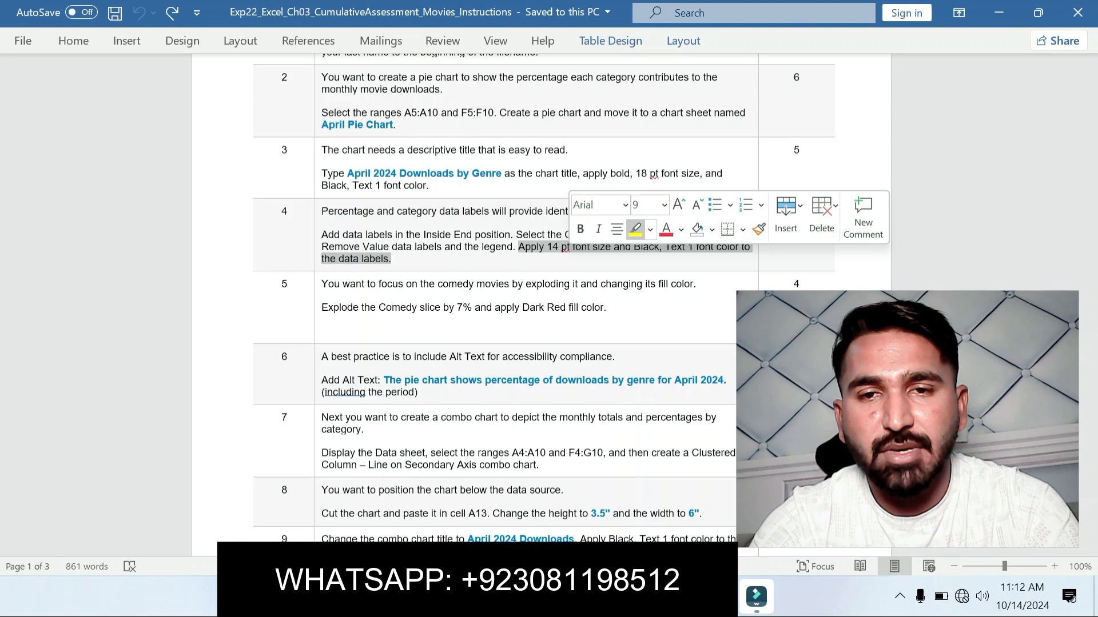
{"action": "left_click", "coordinate": [321, 296]}
{"action": "left_click_drag", "start_coordinate": [518, 247], "coordinate": [574, 259]}
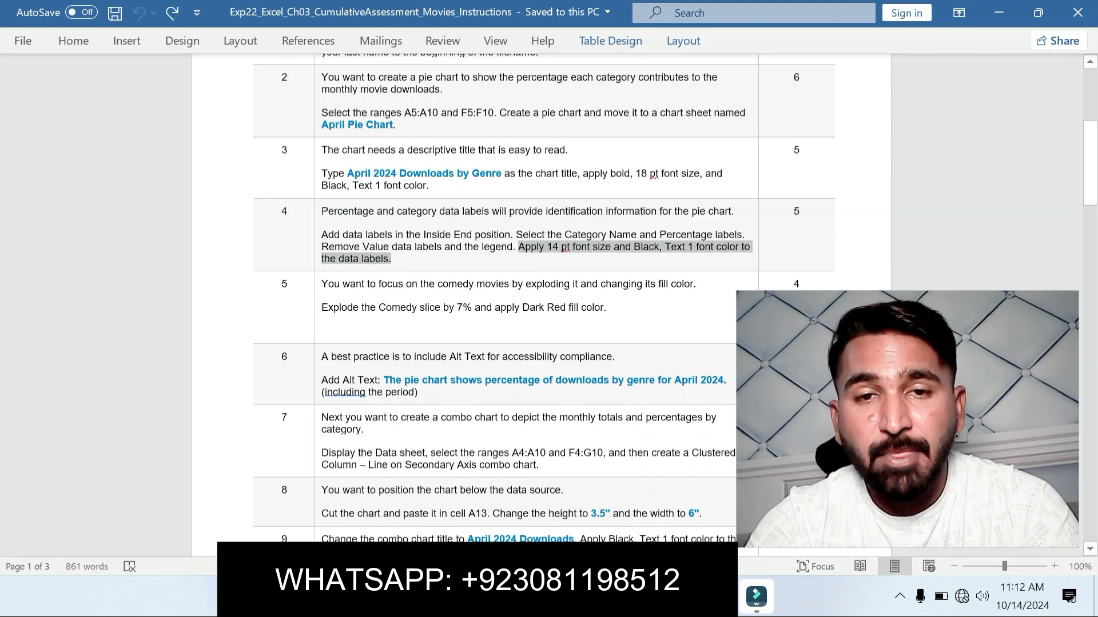
{"action": "left_click", "coordinate": [651, 231]}
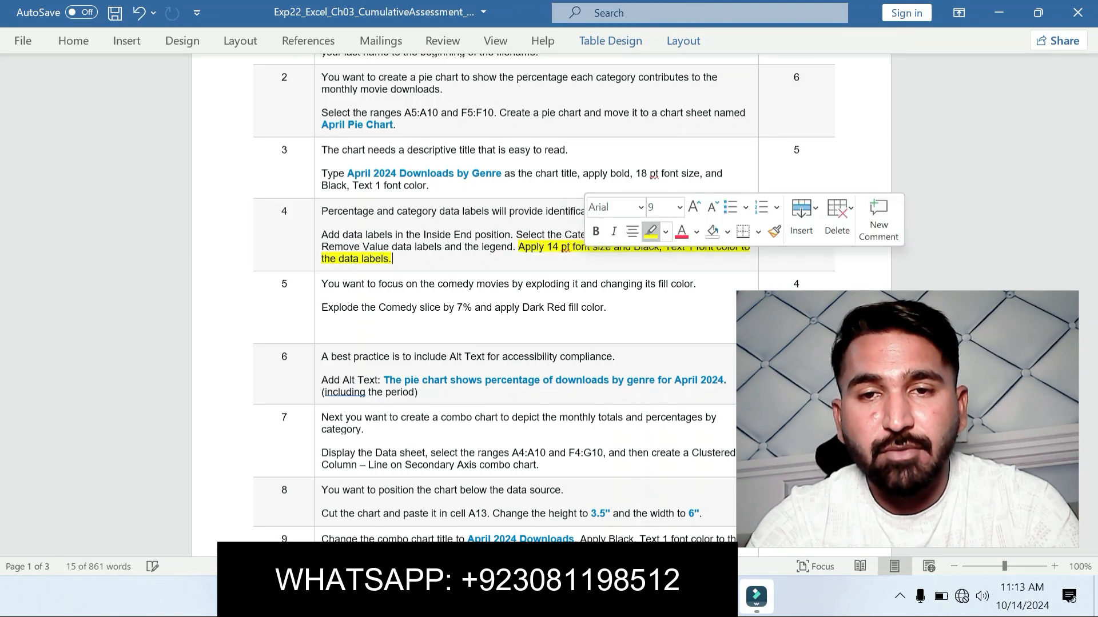
{"action": "left_click", "coordinate": [570, 284]}
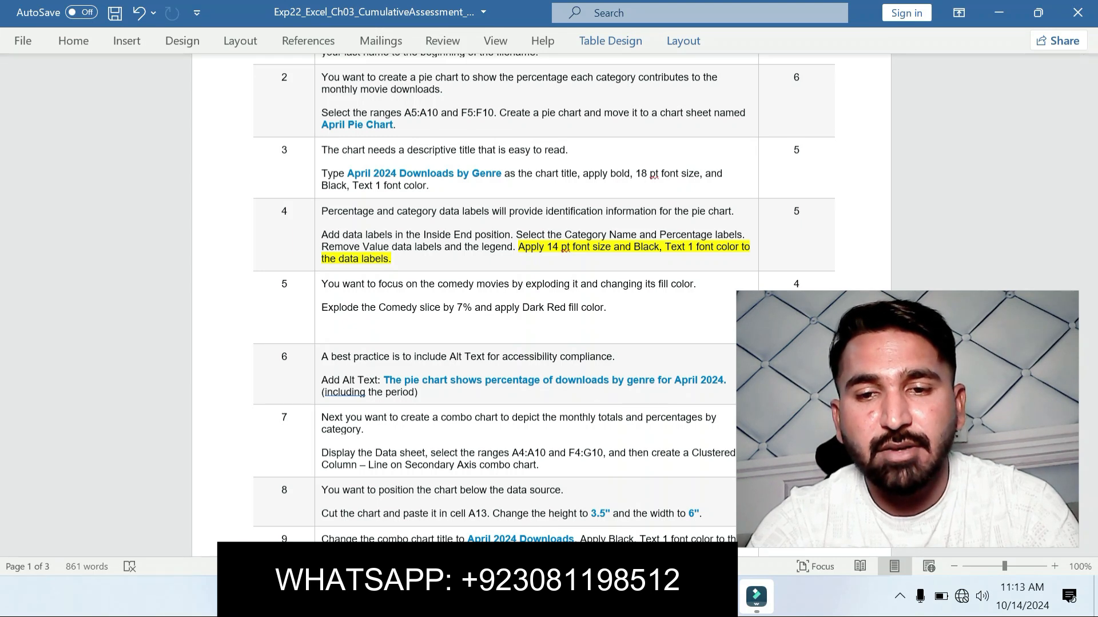
Step: Return to the Excel pie chart and format its data labels with 14 pt font size and Black, Text 1 font color
{"action": "key", "text": "alt+Tab"}
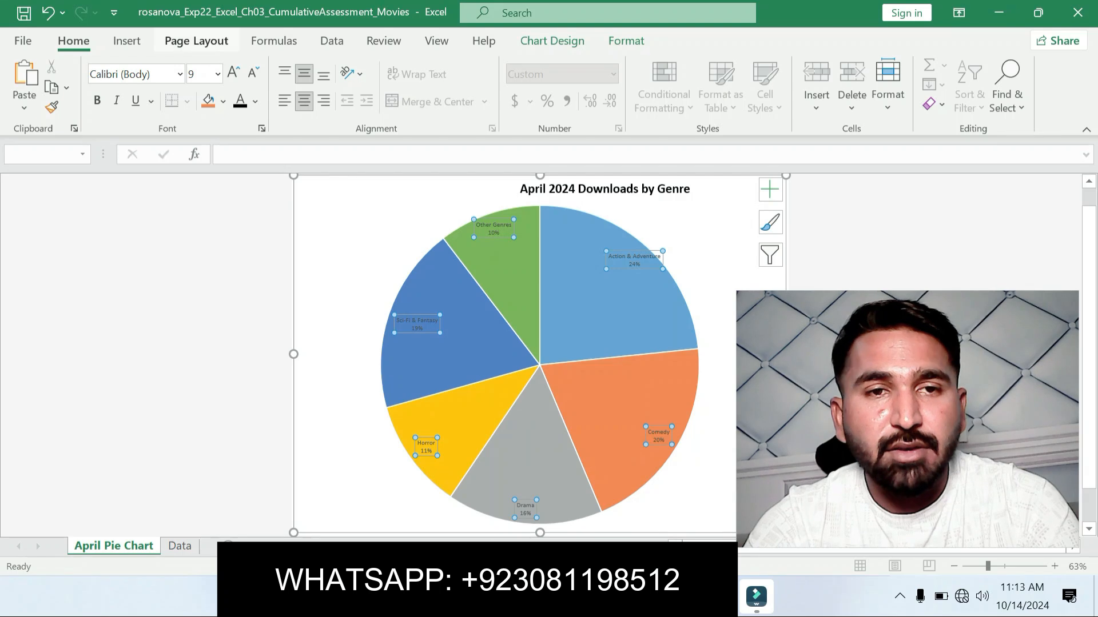
{"action": "left_click", "coordinate": [218, 73]}
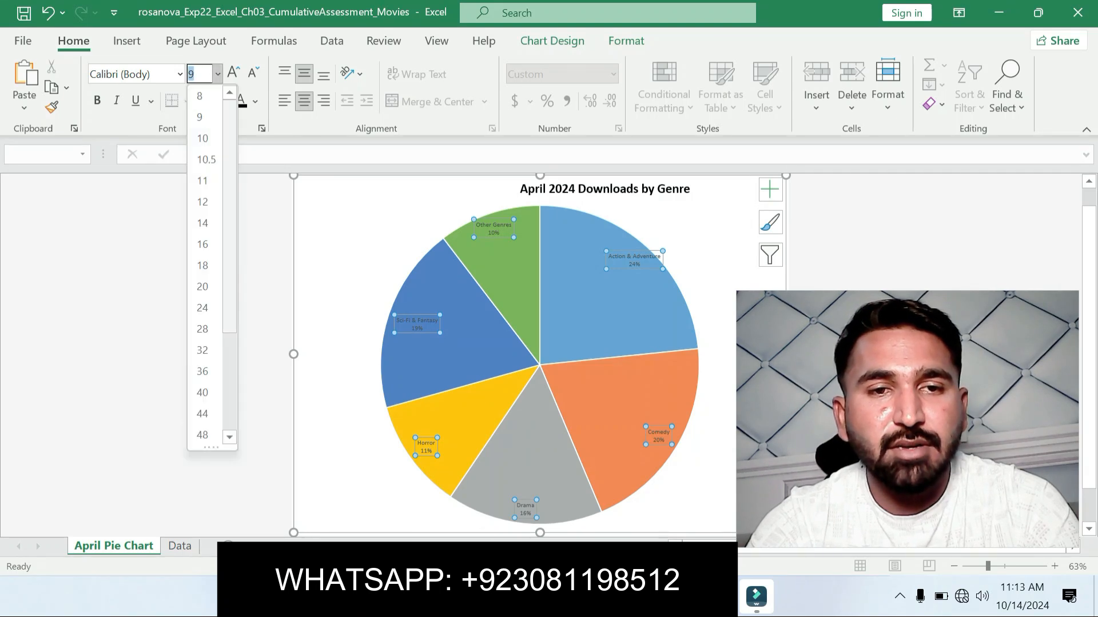
{"action": "left_click", "coordinate": [202, 217]}
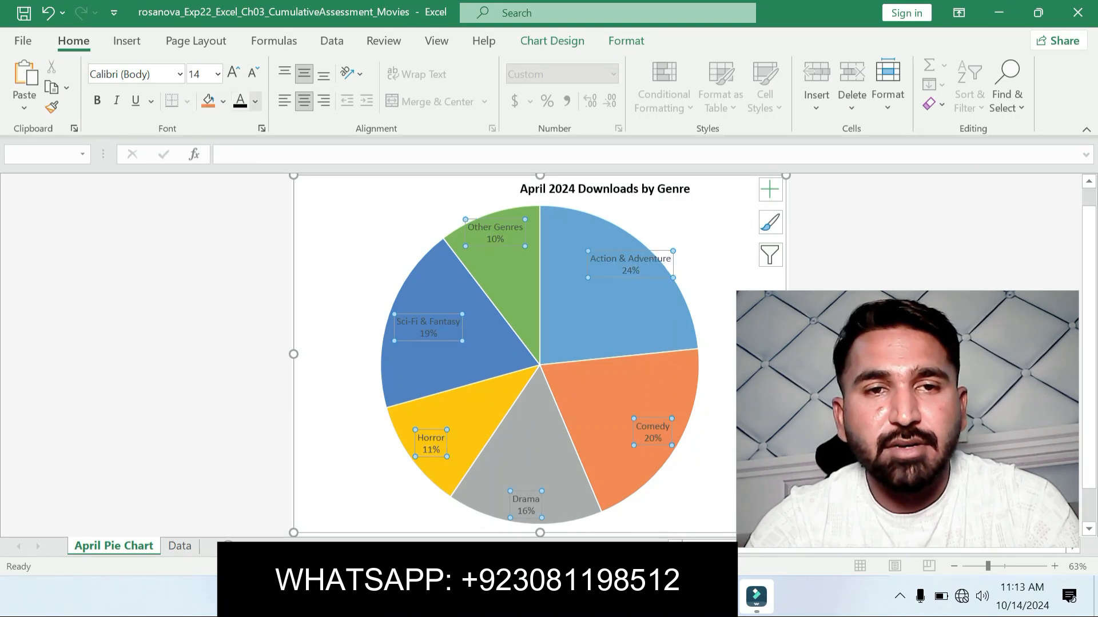
{"action": "left_click", "coordinate": [255, 101]}
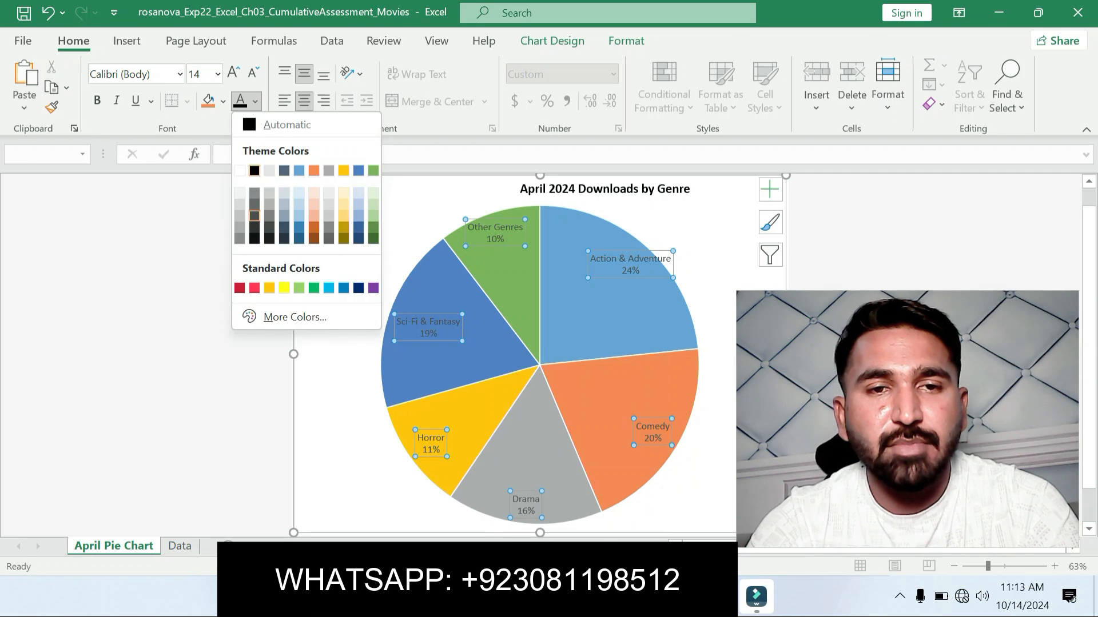
{"action": "left_click", "coordinate": [254, 216]}
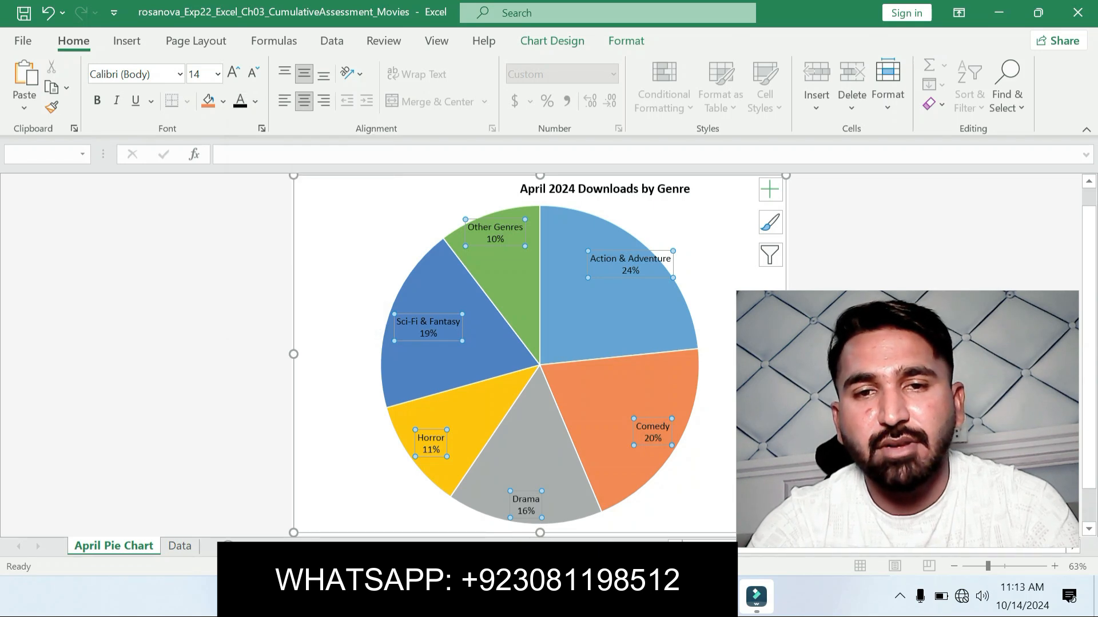
{"action": "key", "text": "Escape"}
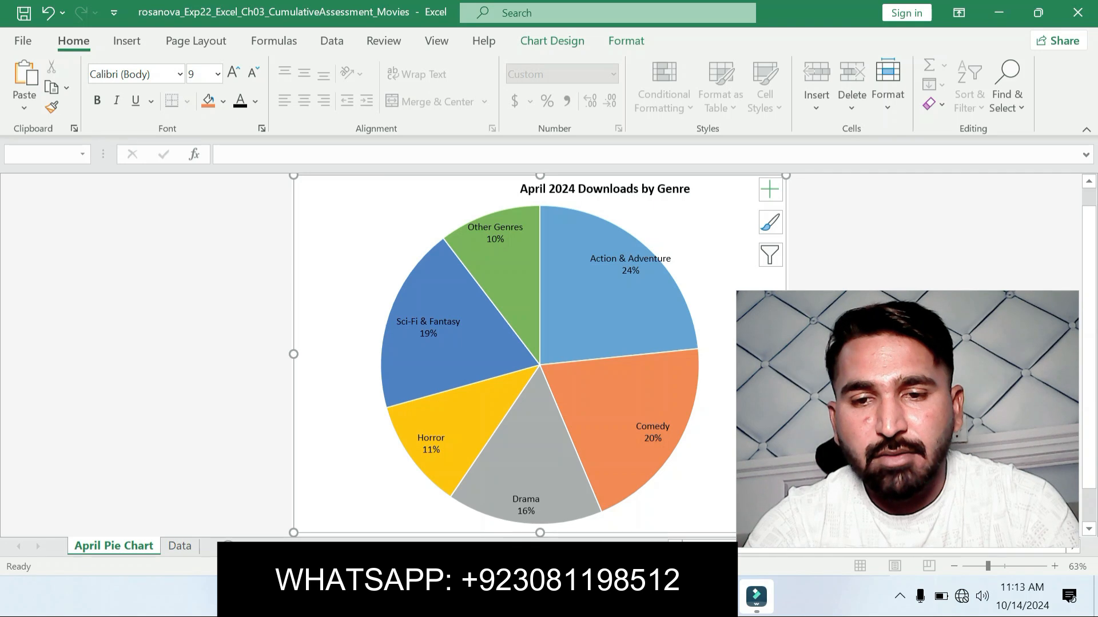
Step: Switch to the Word instructions, undo the step 4 highlight and highlight the step 5 Comedy slice instruction in yellow
{"action": "key", "text": "alt+Tab"}
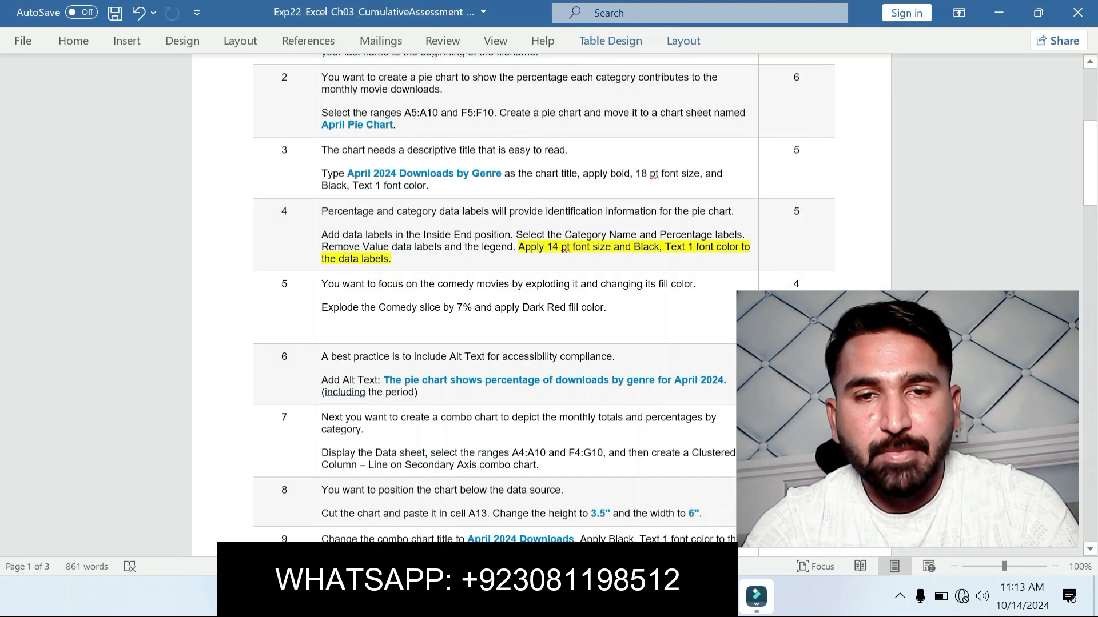
{"action": "key", "text": "ctrl+z"}
{"action": "left_click", "coordinate": [330, 248]}
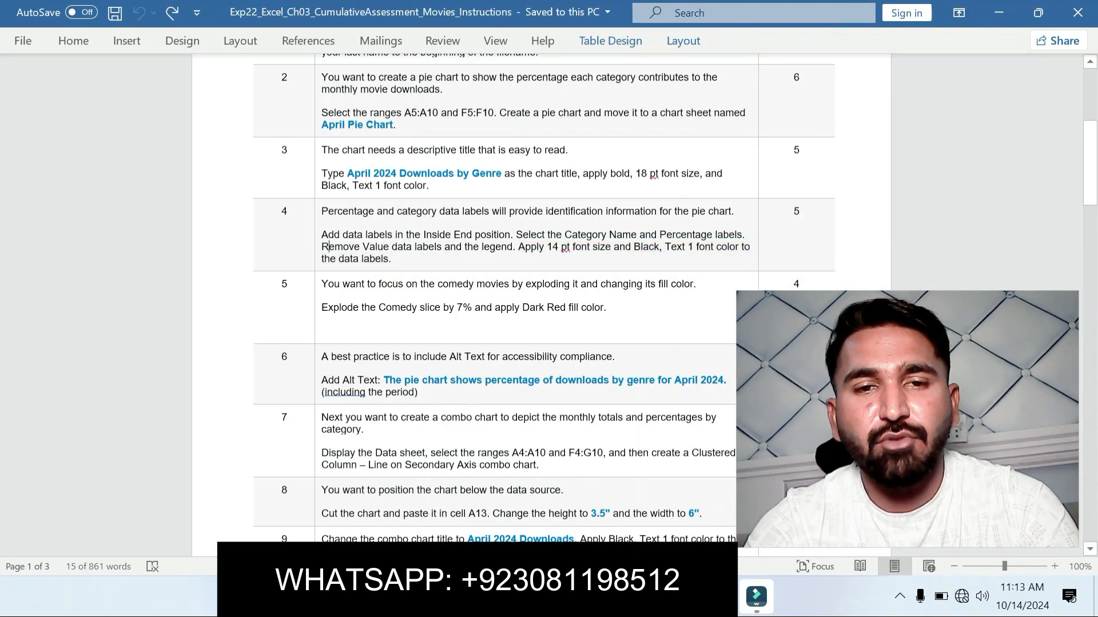
{"action": "left_click_drag", "start_coordinate": [321, 308], "coordinate": [615, 310]}
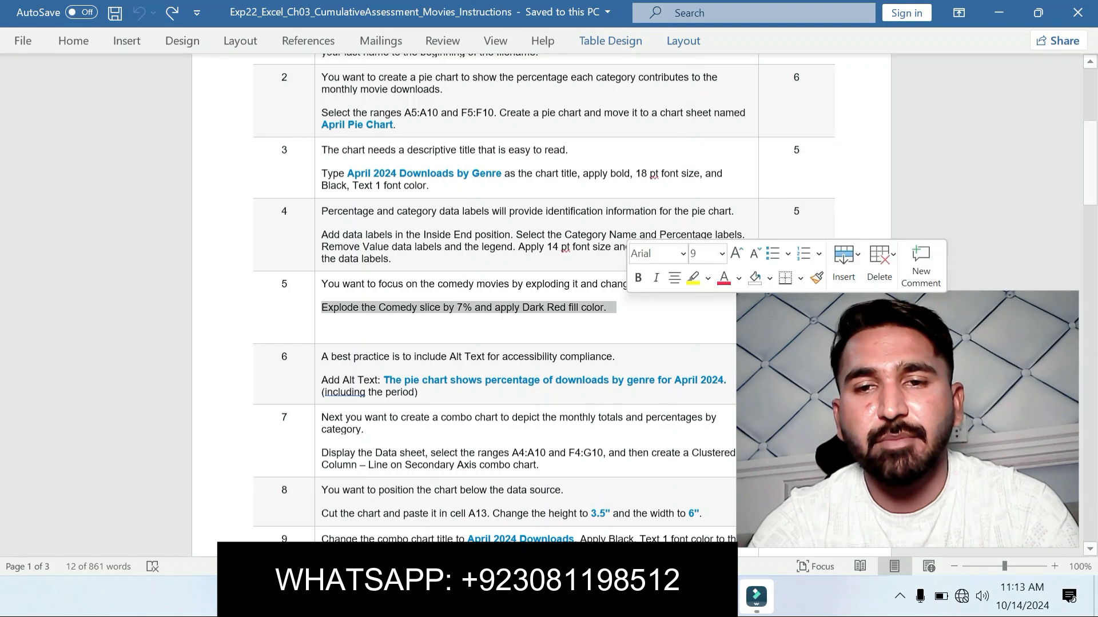
{"action": "left_click", "coordinate": [689, 278]}
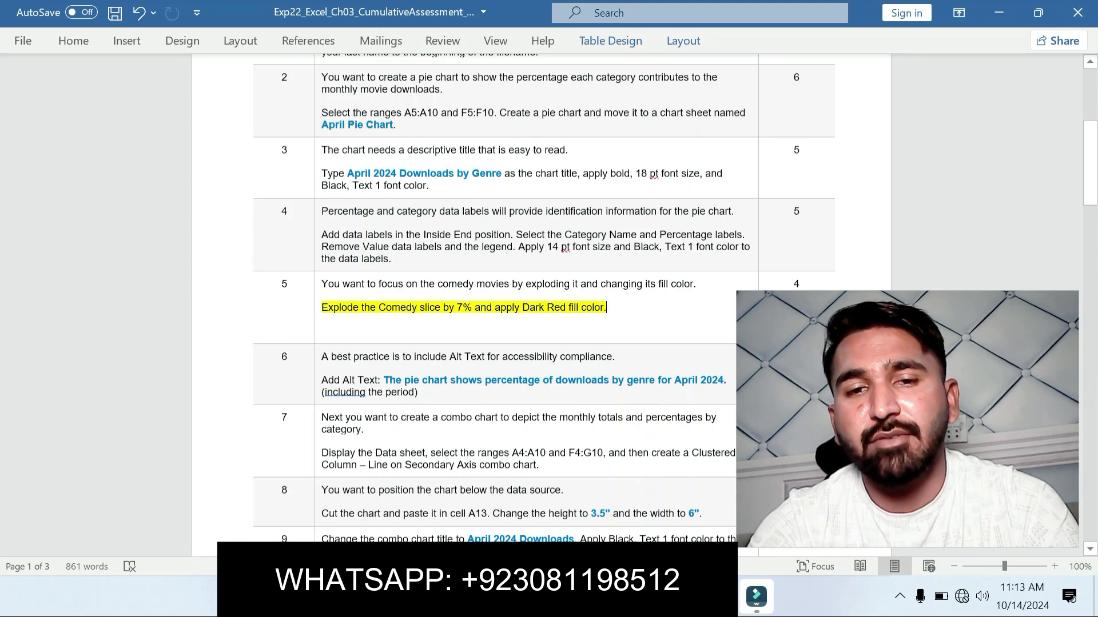
Step: Return to the Excel pie chart and explode only the Comedy slice by 7%
{"action": "key", "text": "alt+Tab"}
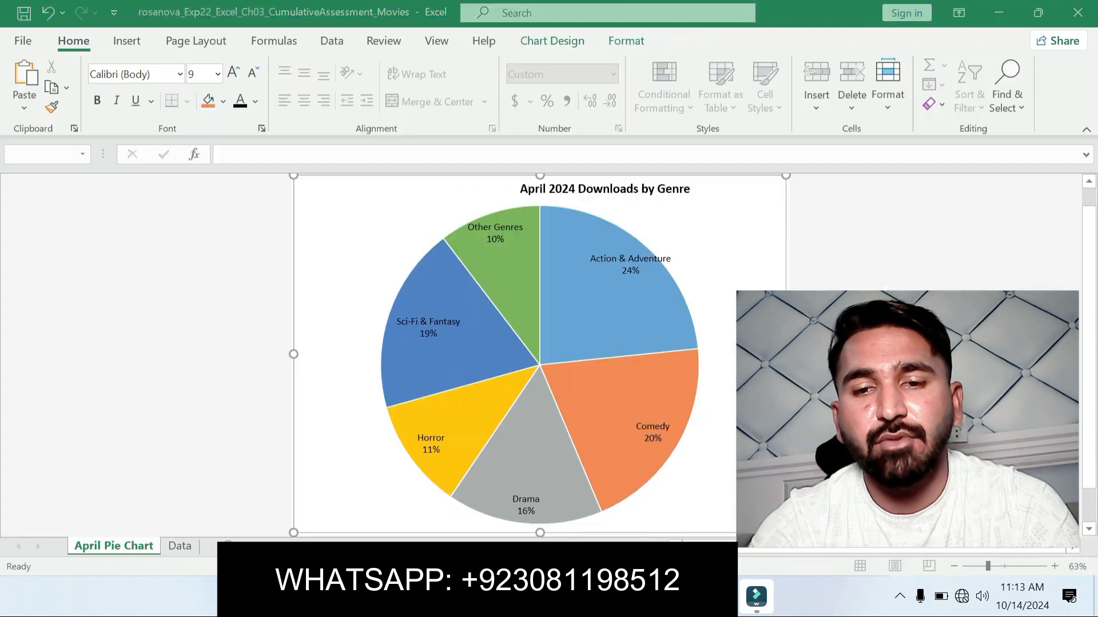
{"action": "double_click", "coordinate": [650, 412]}
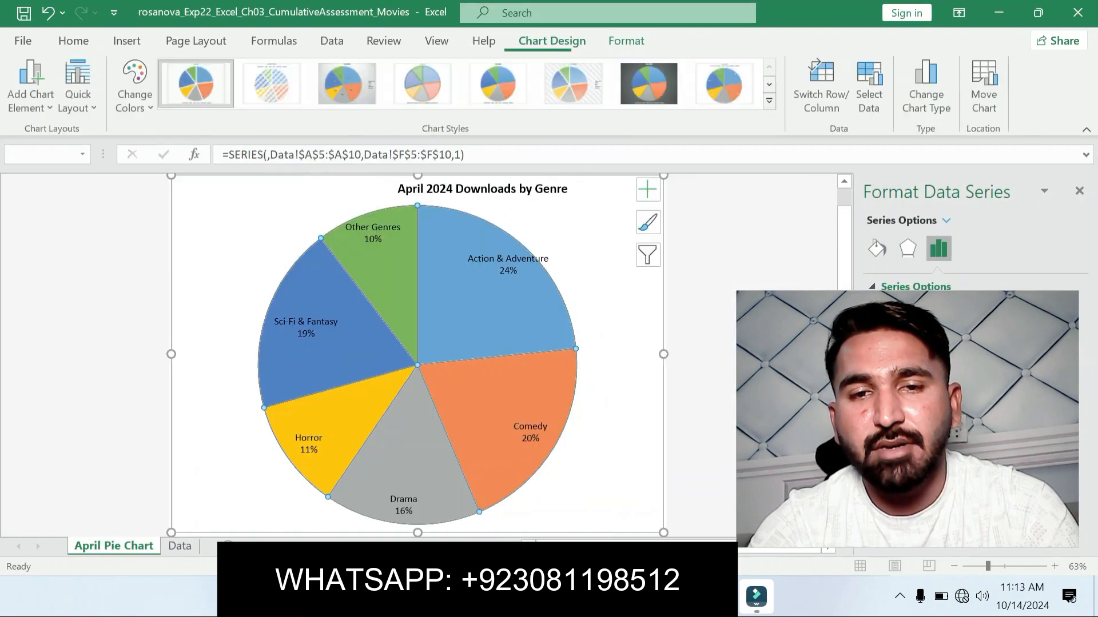
{"action": "left_click", "coordinate": [532, 400]}
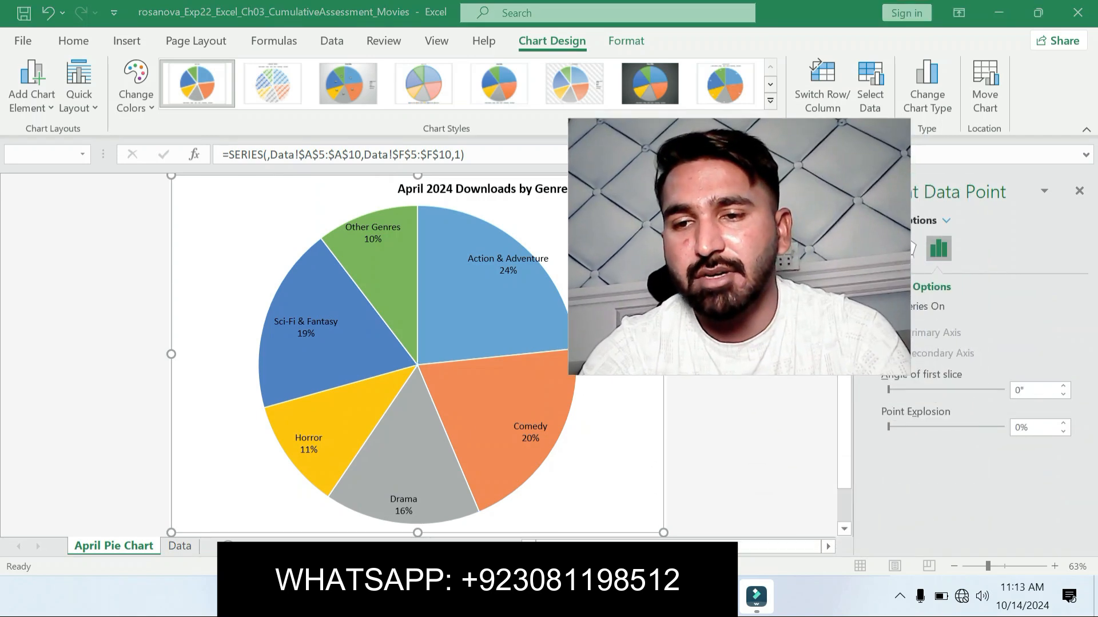
{"action": "left_click", "coordinate": [1063, 423]}
{"action": "left_click", "coordinate": [1062, 423]}
{"action": "left_click", "coordinate": [1062, 423]}
{"action": "left_click", "coordinate": [1063, 423]}
{"action": "left_click", "coordinate": [1062, 423]}
{"action": "left_click", "coordinate": [1062, 423]}
{"action": "left_click", "coordinate": [1063, 423]}
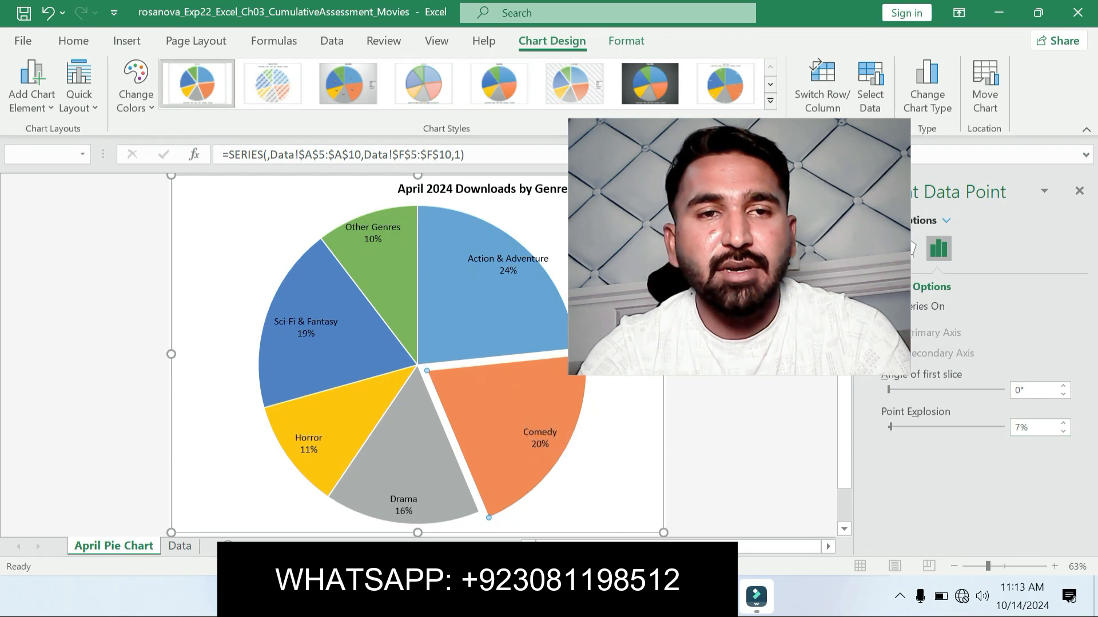
Step: Apply the Dark Red standard fill color to the Comedy slice
{"action": "left_click", "coordinate": [73, 40]}
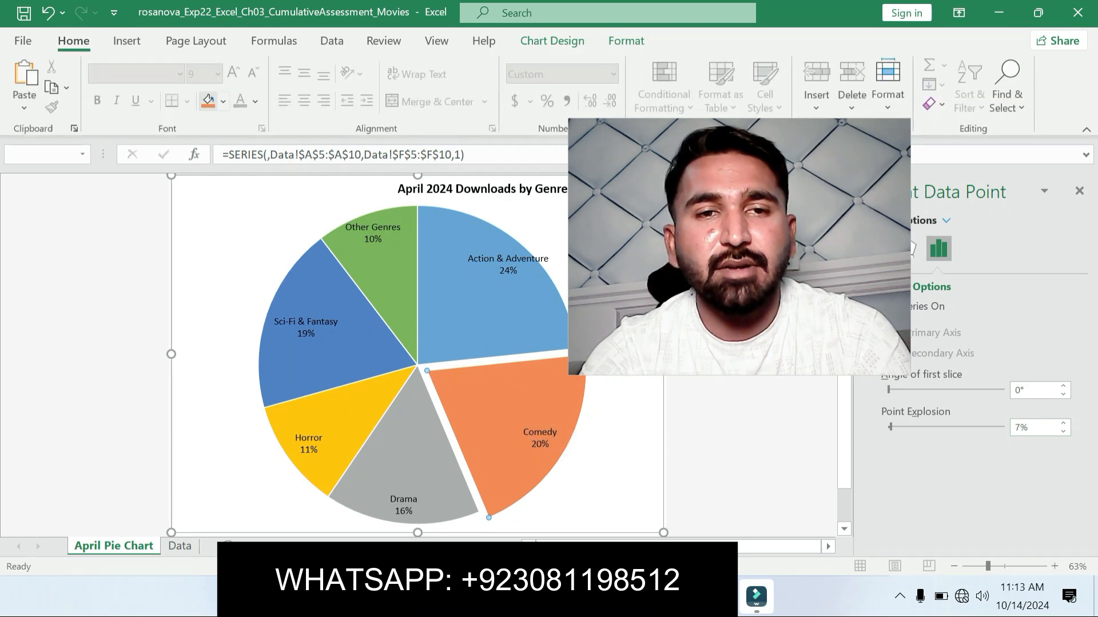
{"action": "left_click", "coordinate": [223, 101]}
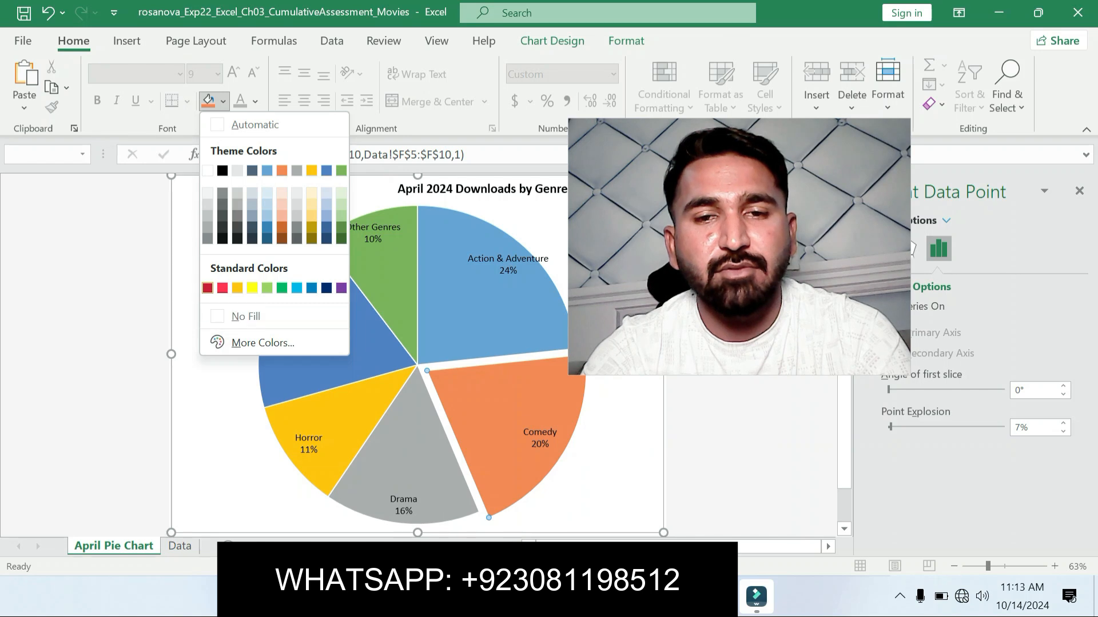
{"action": "left_click", "coordinate": [208, 288]}
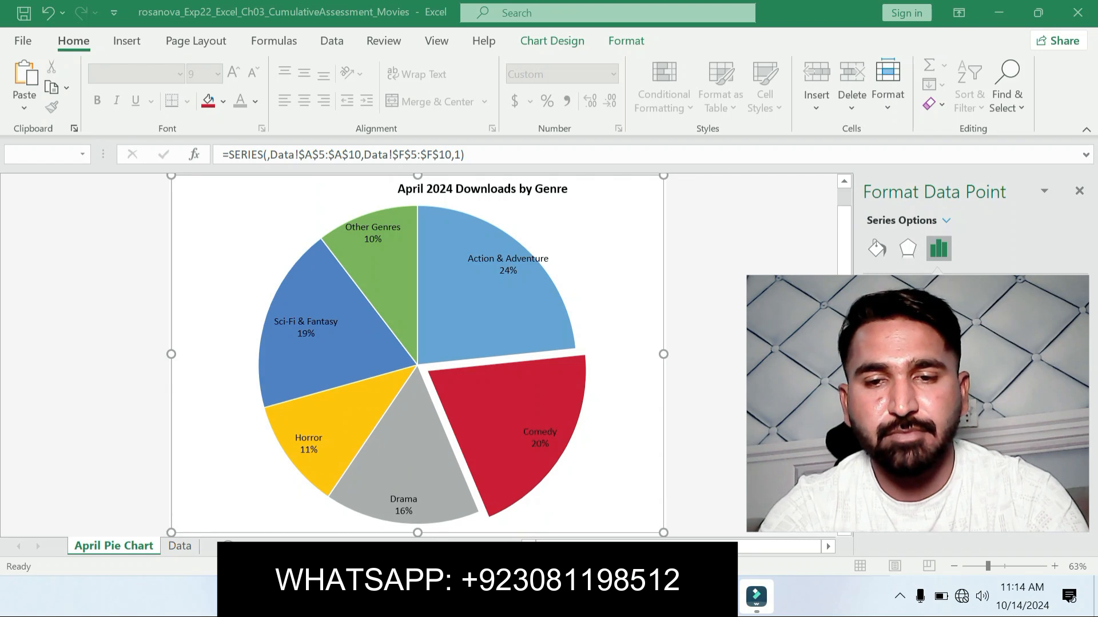
Step: Switch to the Word instructions, move the yellow highlight from step 5 to the step 6 Alt Text instruction and copy its description sentence
{"action": "key", "text": "alt+Tab"}
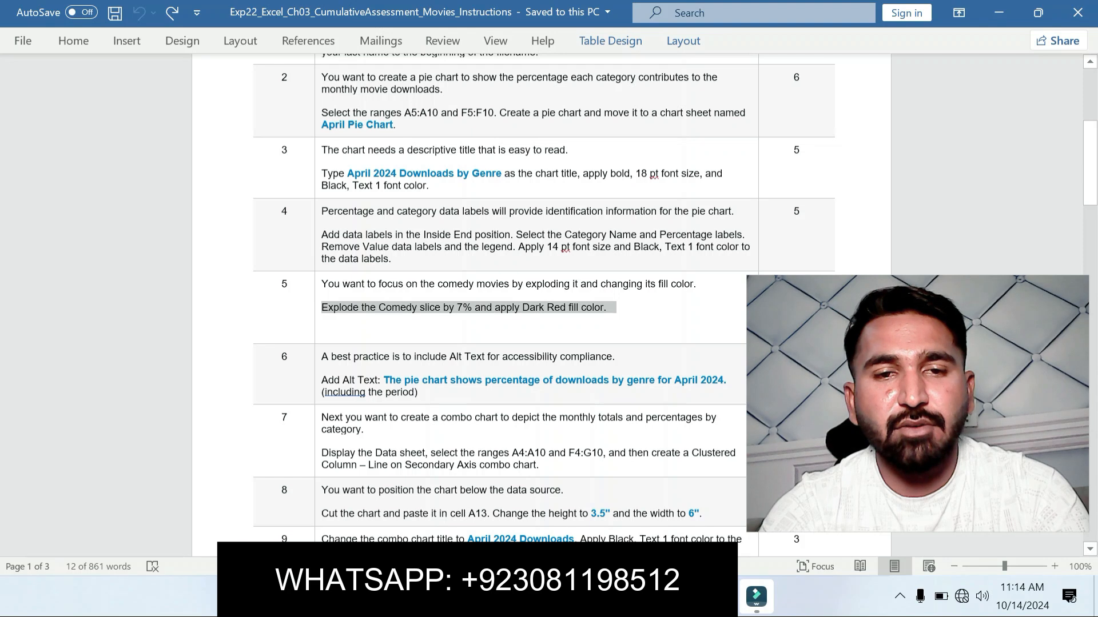
{"action": "triple_click", "coordinate": [432, 384]}
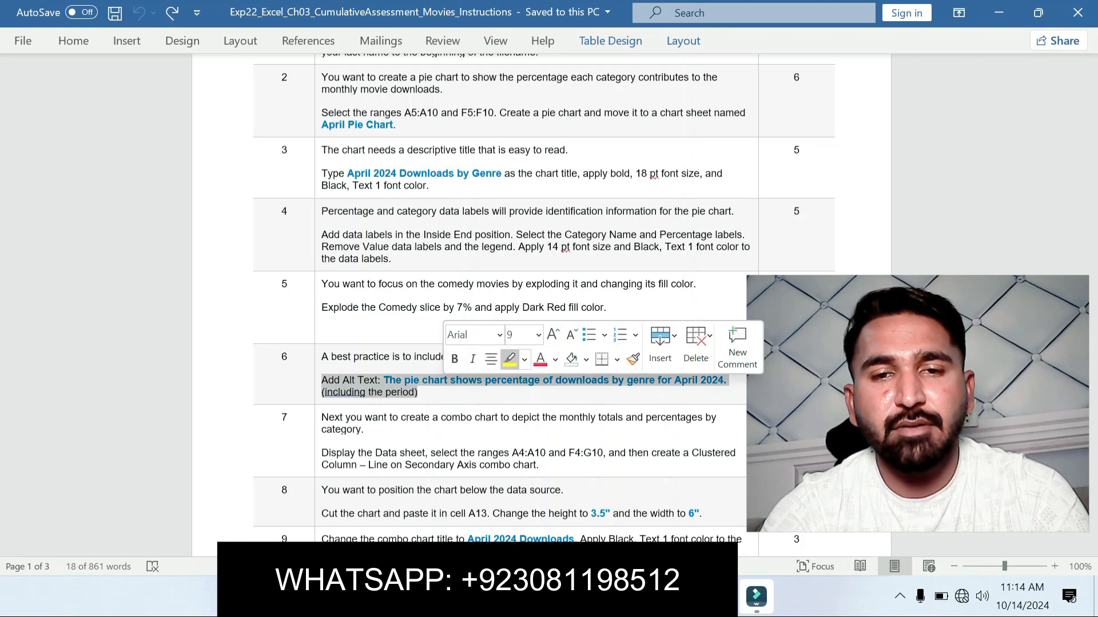
{"action": "left_click", "coordinate": [510, 360]}
{"action": "left_click", "coordinate": [460, 418]}
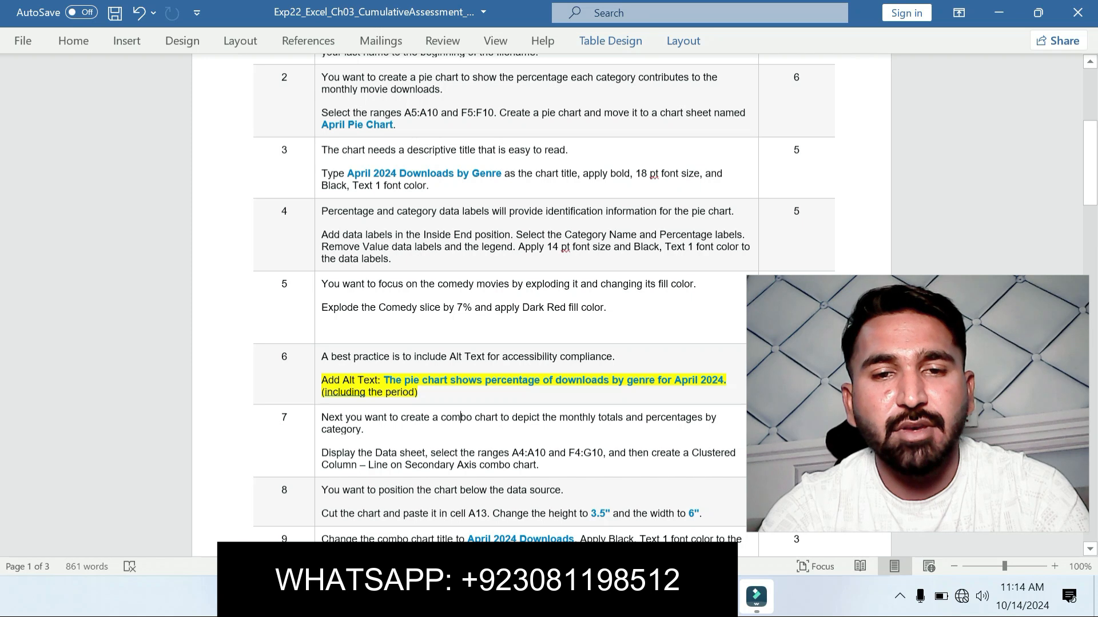
{"action": "left_click_drag", "start_coordinate": [384, 381], "coordinate": [727, 381]}
{"action": "key", "text": "ctrl+c"}
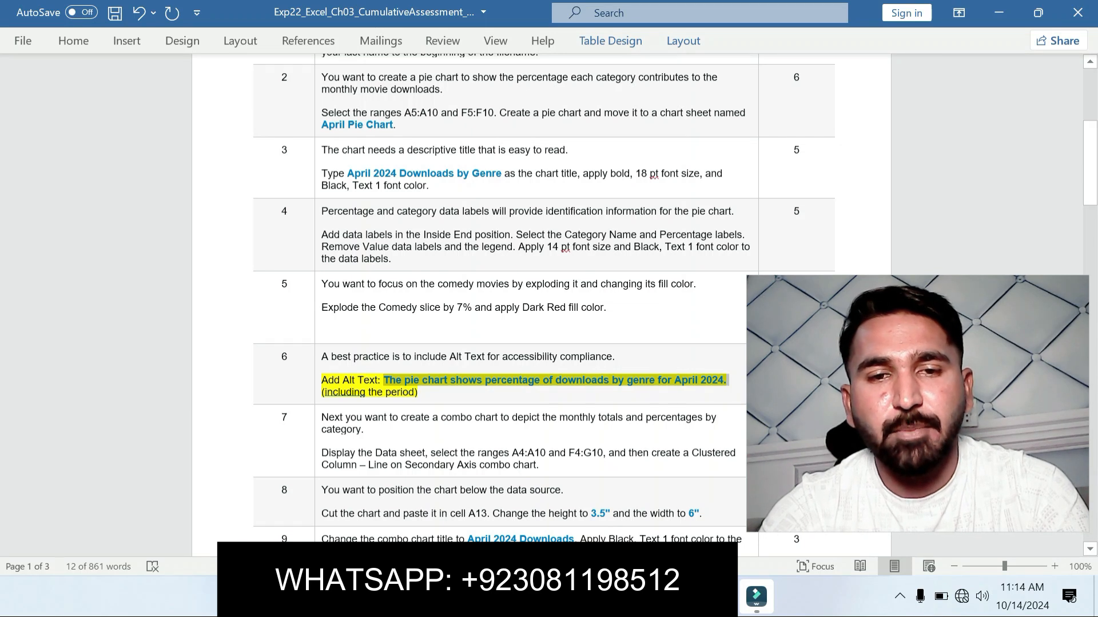
Step: Return to Excel and add the pie chart's Alt Text "The pie chart shows percentage of downloads by genre for April 2024."
{"action": "left_click", "coordinate": [718, 596]}
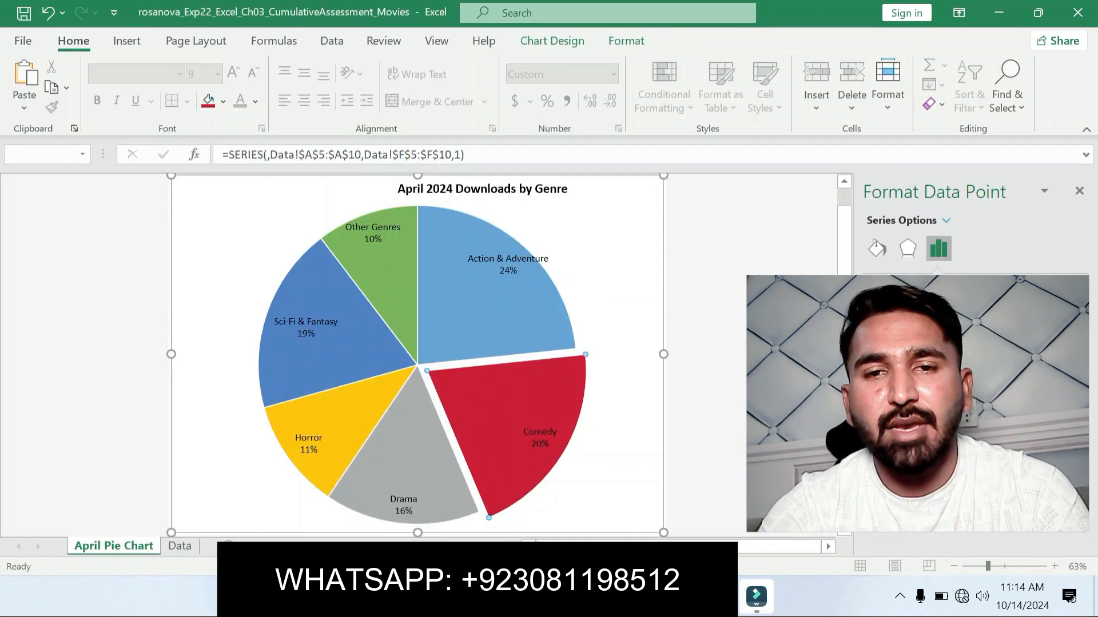
{"action": "left_click", "coordinate": [587, 275]}
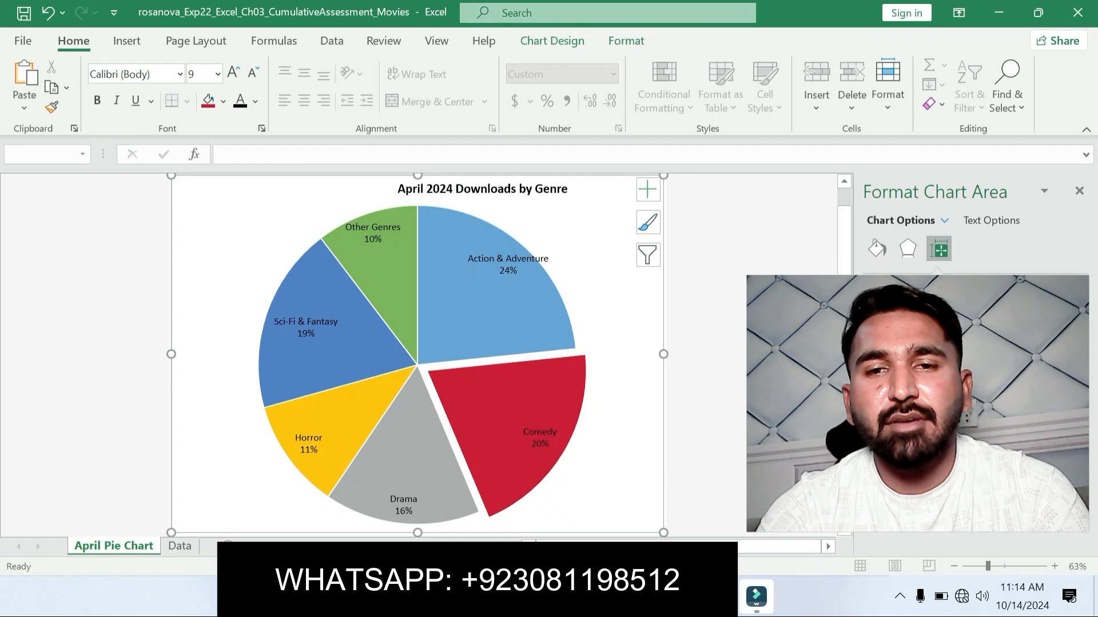
{"action": "right_click", "coordinate": [587, 274]}
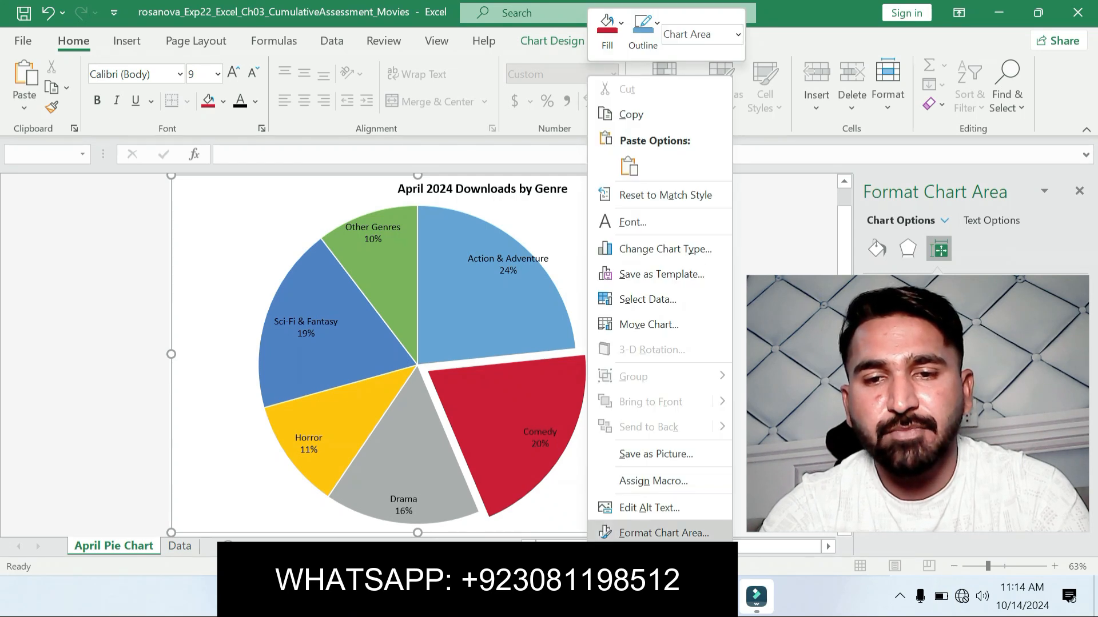
{"action": "left_click", "coordinate": [649, 508]}
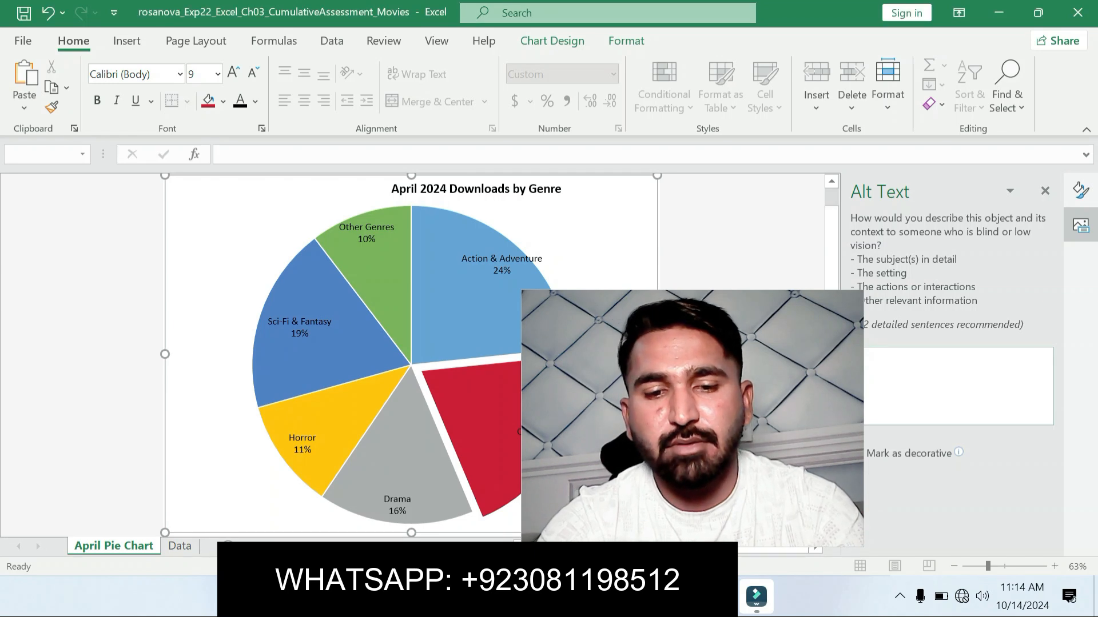
{"action": "key", "text": "ctrl+v"}
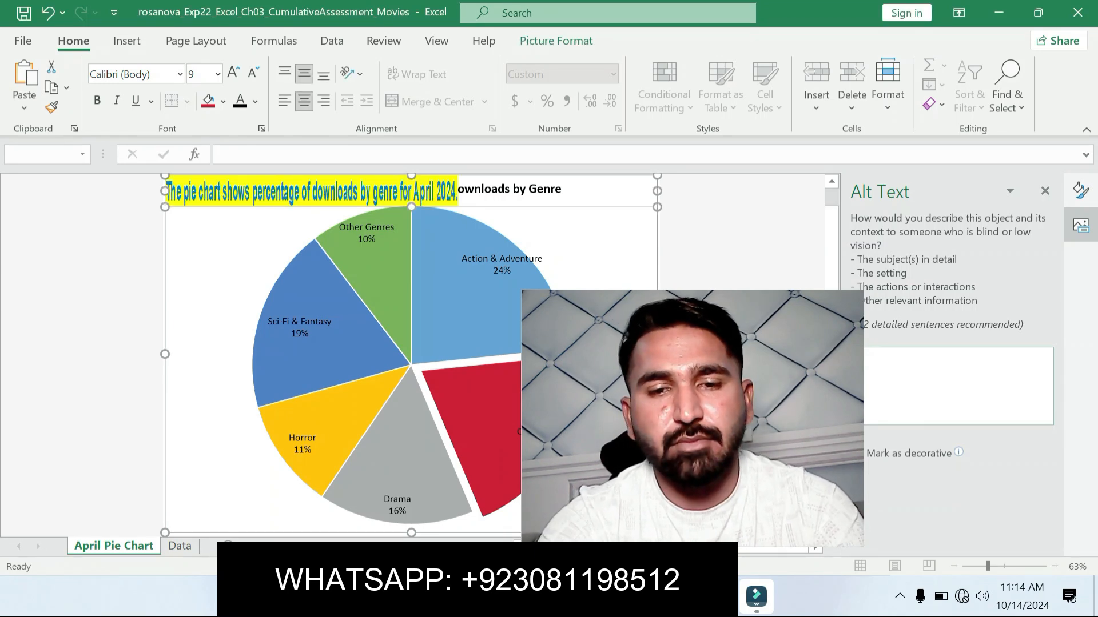
{"action": "key", "text": "ctrl+z"}
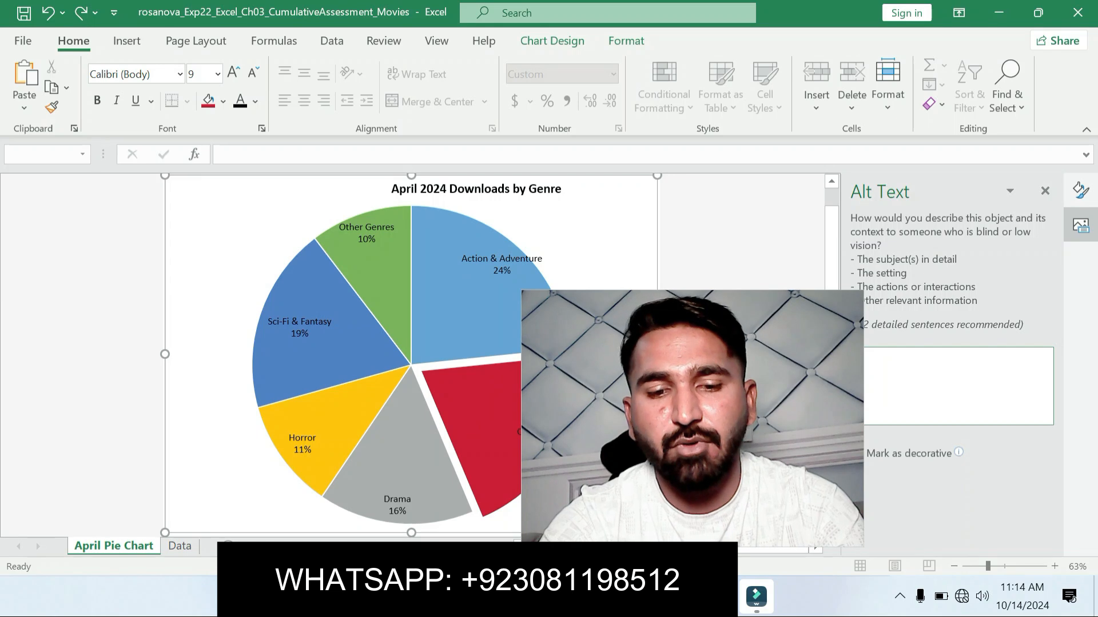
{"action": "key", "text": "ctrl+v"}
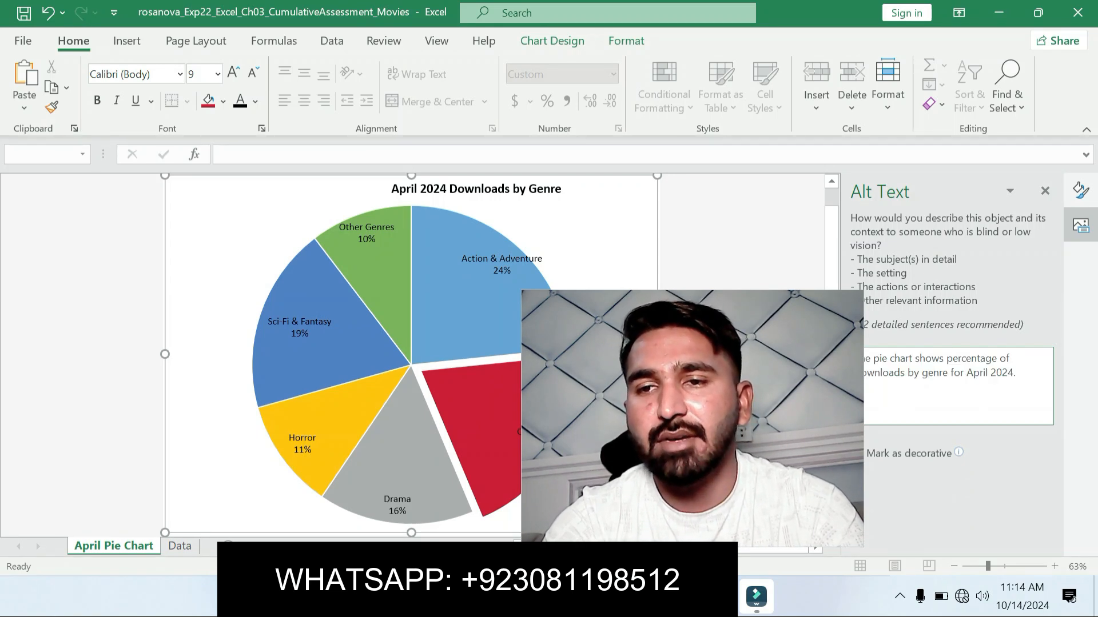
{"action": "left_click", "coordinate": [1044, 191]}
{"action": "left_click_drag", "start_coordinate": [743, 388], "coordinate": [962, 382]}
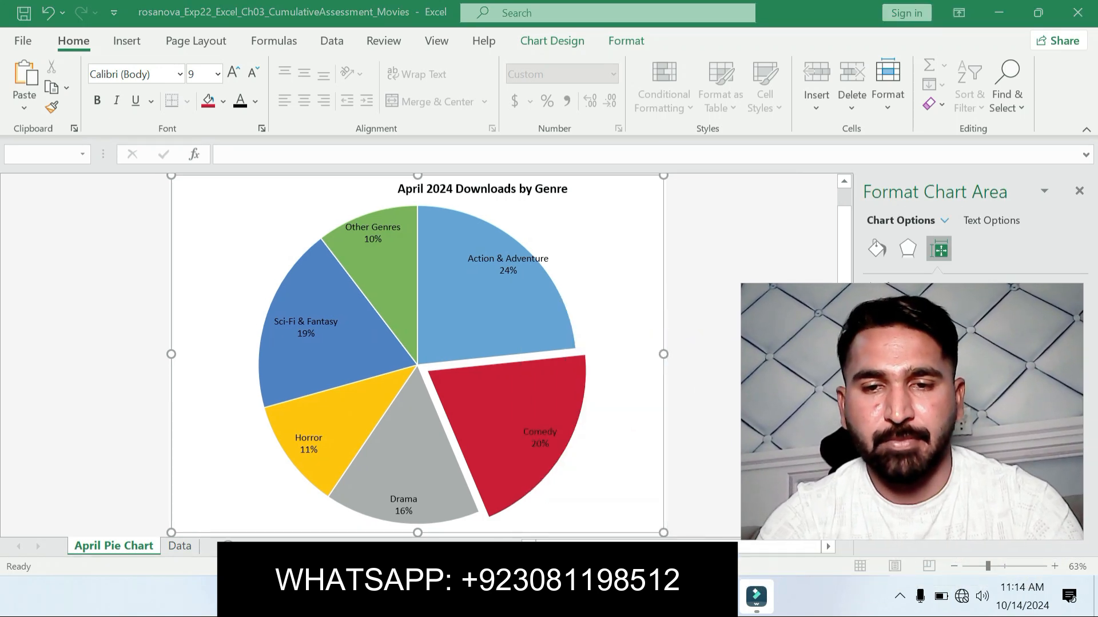
Step: Switch to the Word instructions and move the yellow highlight from the step 6 Alt Text instruction to the step 7 combo chart instruction
{"action": "key", "text": "alt+Tab"}
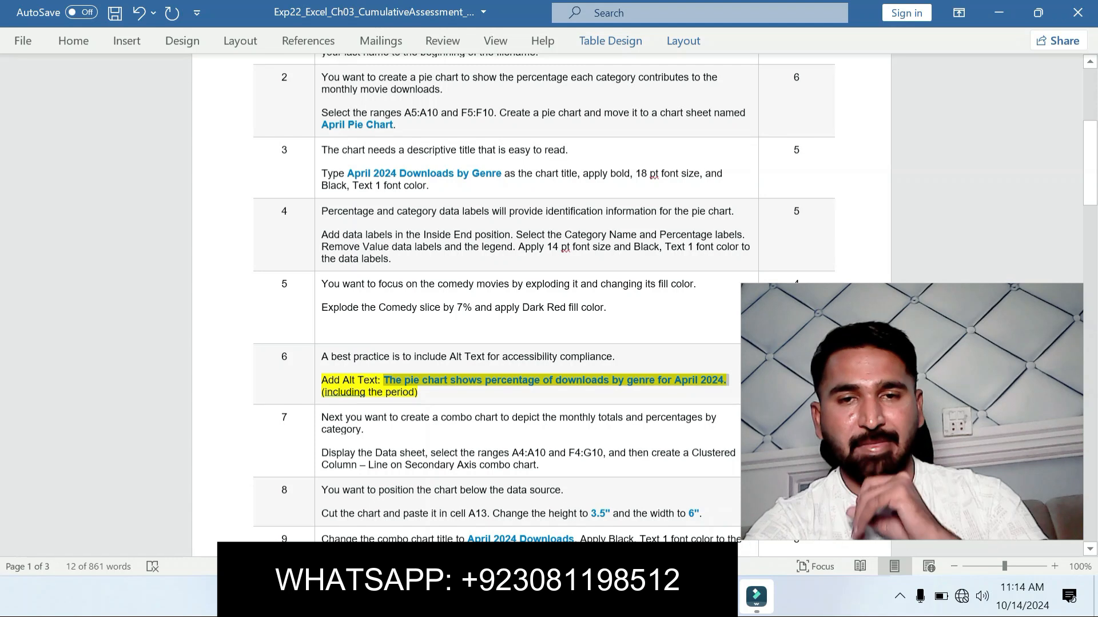
{"action": "key", "text": "ctrl+z"}
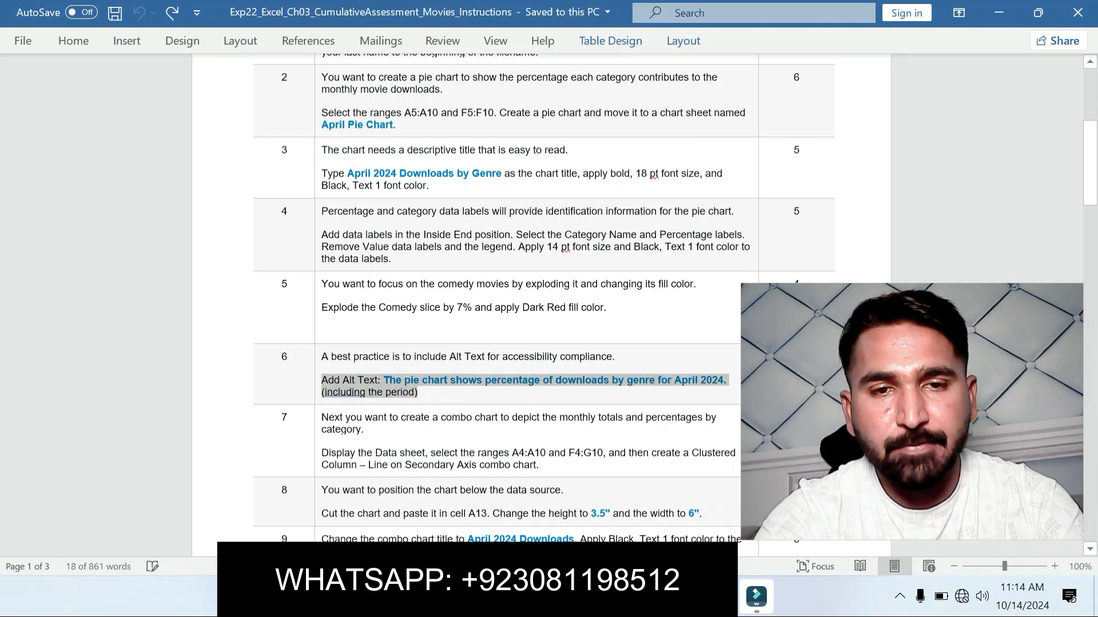
{"action": "left_click", "coordinate": [365, 430]}
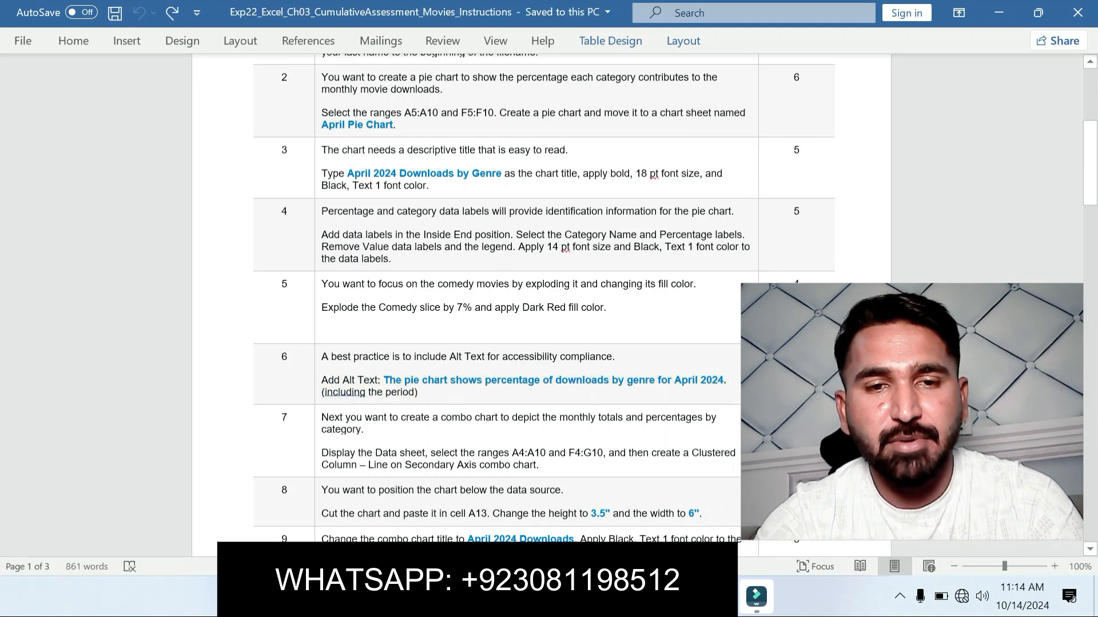
{"action": "left_click_drag", "start_coordinate": [329, 453], "coordinate": [539, 465]}
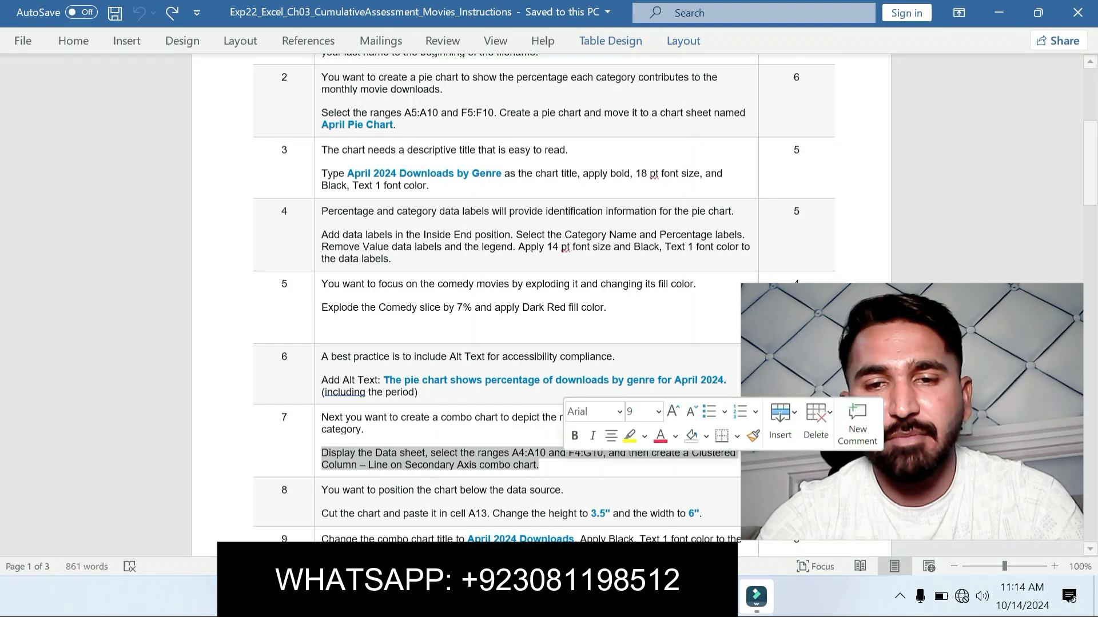
{"action": "left_click", "coordinate": [629, 436]}
{"action": "left_click", "coordinate": [403, 392]}
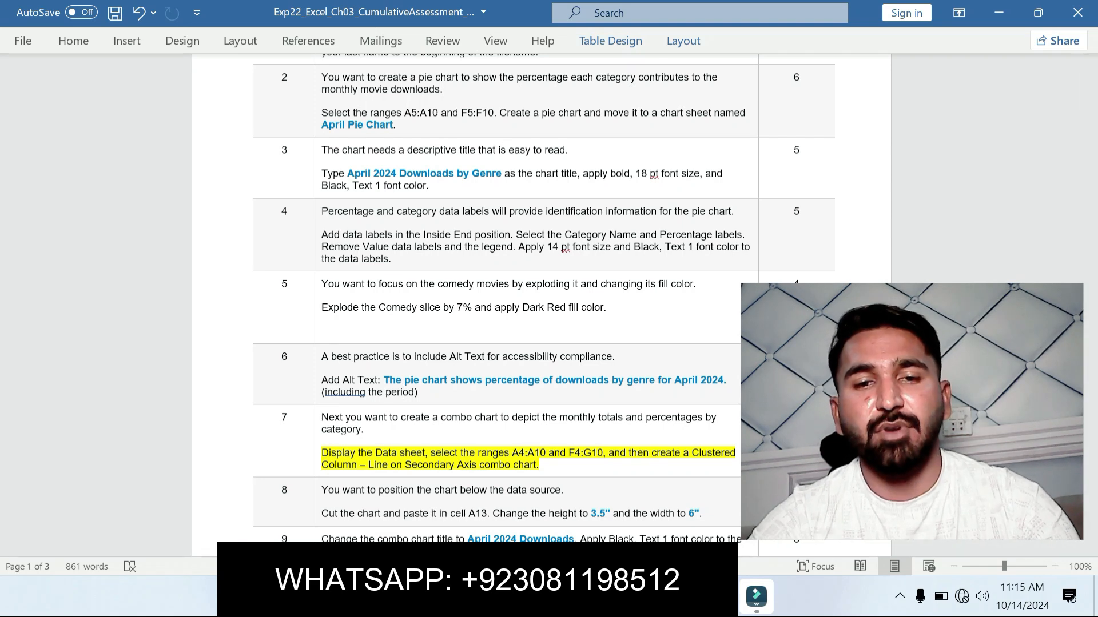
Step: Copy the range reference A4:A10 from step 7, switch to Excel and select that range on the Data sheet
{"action": "left_click_drag", "start_coordinate": [510, 453], "coordinate": [547, 453]}
{"action": "key", "text": "ctrl+c"}
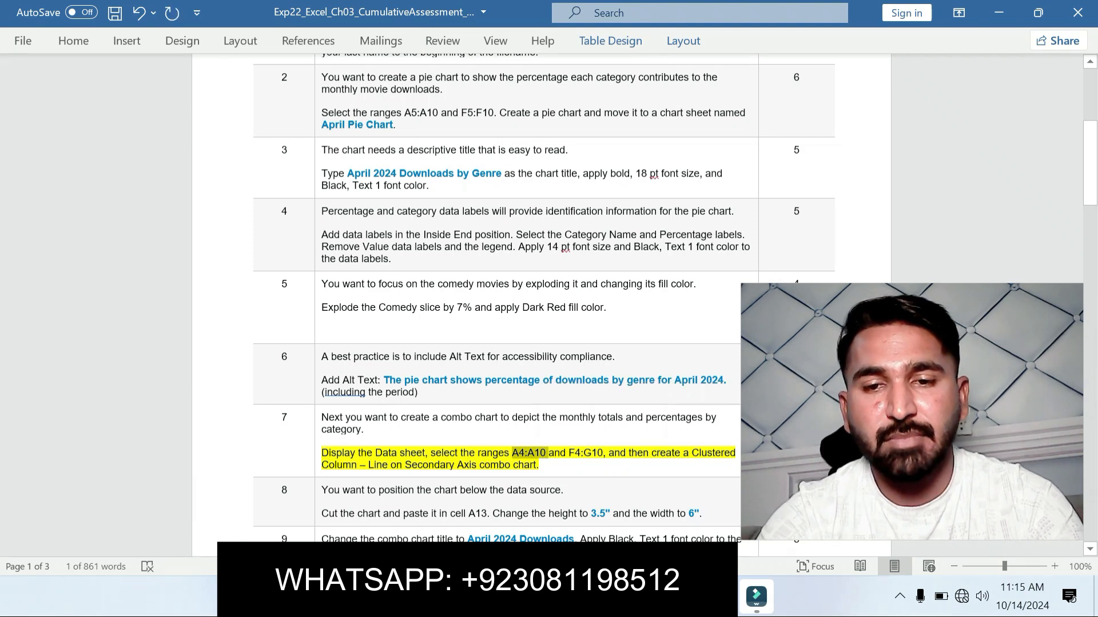
{"action": "key", "text": "alt+Tab"}
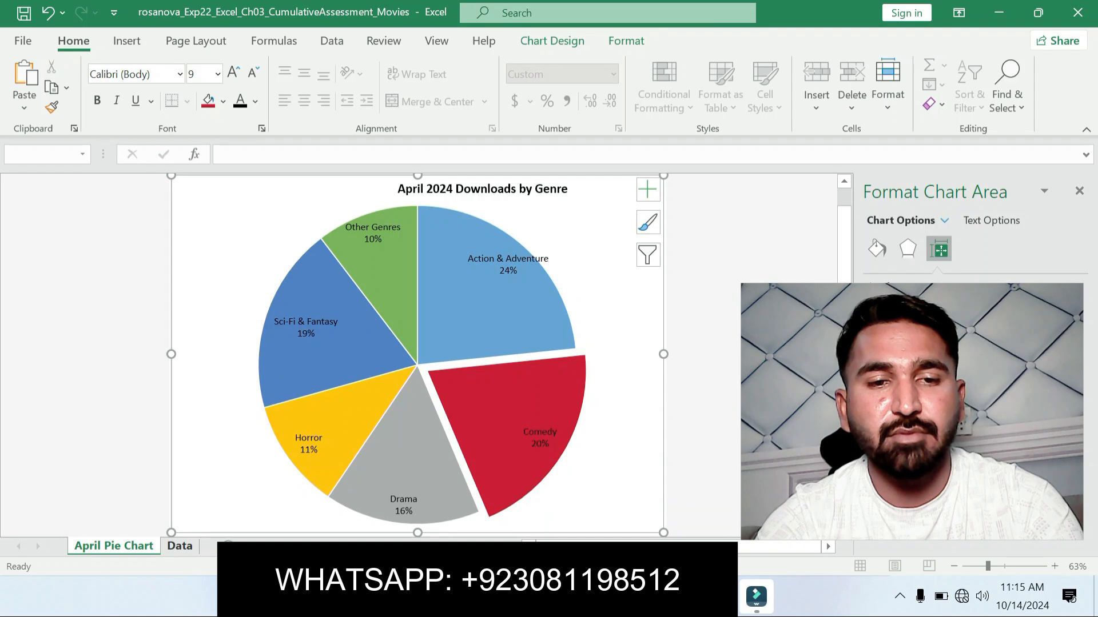
{"action": "left_click", "coordinate": [180, 546]}
{"action": "left_click", "coordinate": [40, 155]}
{"action": "key", "text": "ctrl+v"}
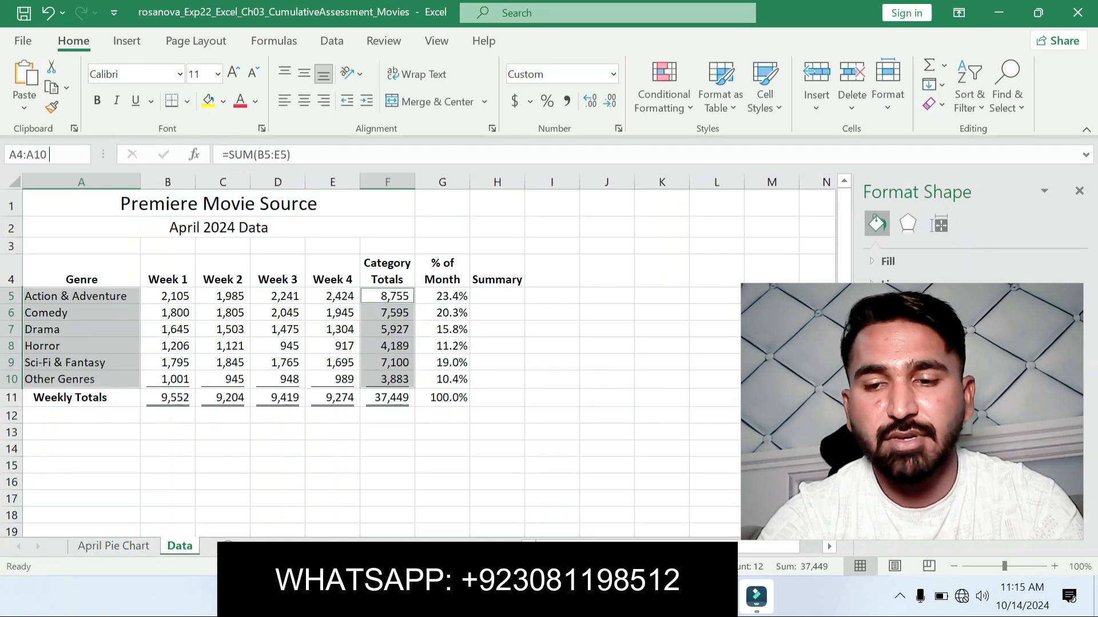
{"action": "key", "text": "Return"}
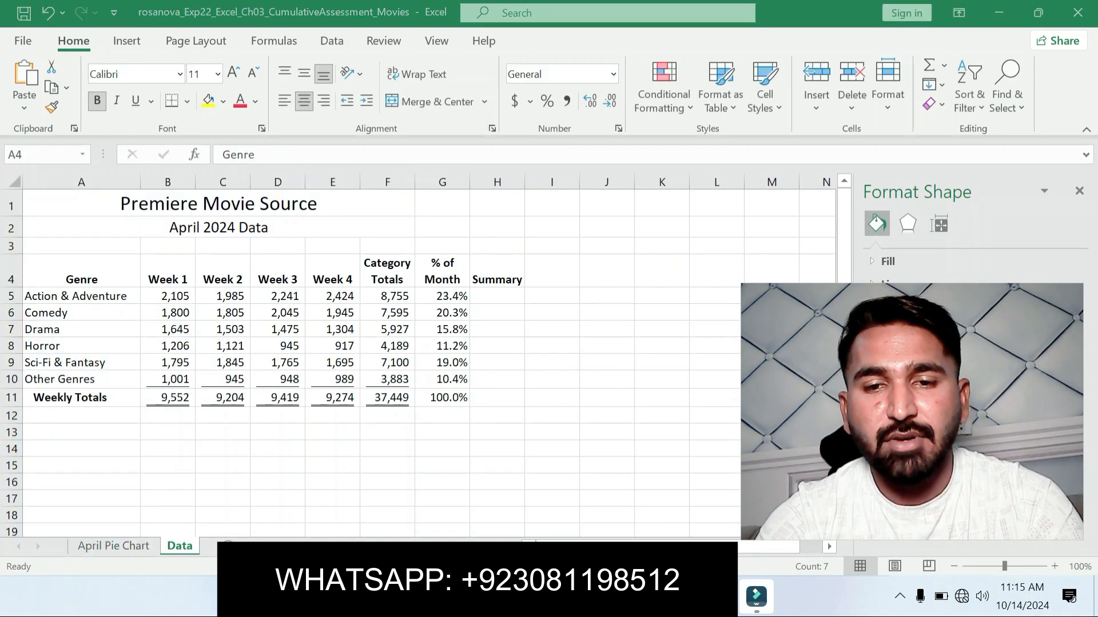
Step: Recheck step 7 in Word, add F4:G10 to the Excel selection and insert a Clustered Column - Line on Secondary Axis combo chart
{"action": "key", "text": "alt+Tab"}
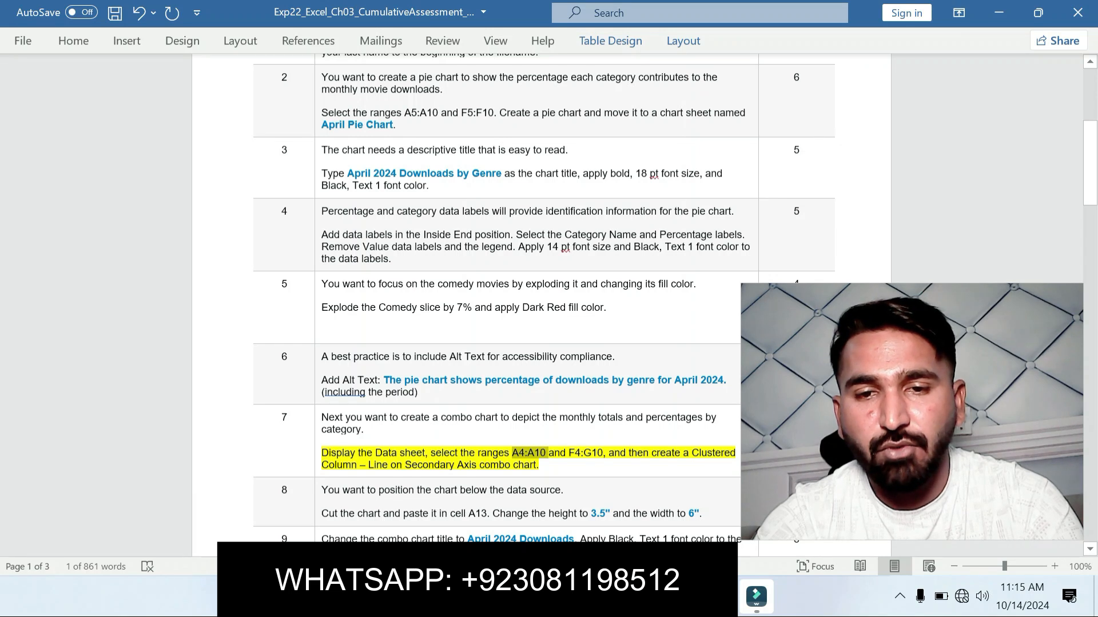
{"action": "key", "text": "alt+Tab"}
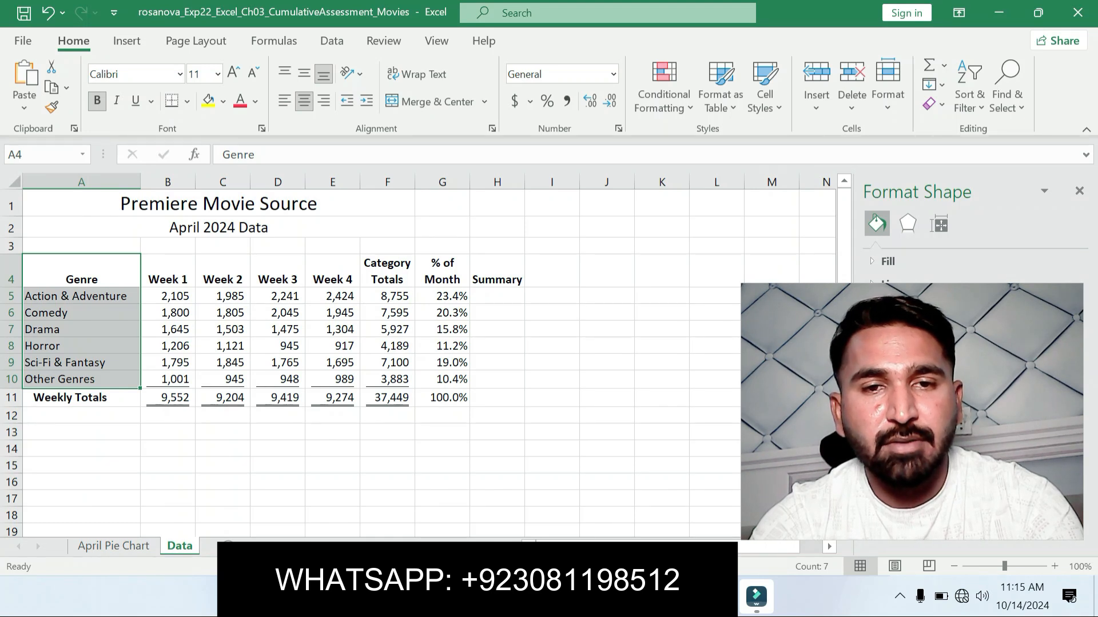
{"action": "left_click_drag", "start_coordinate": [387, 271], "coordinate": [440, 380]}
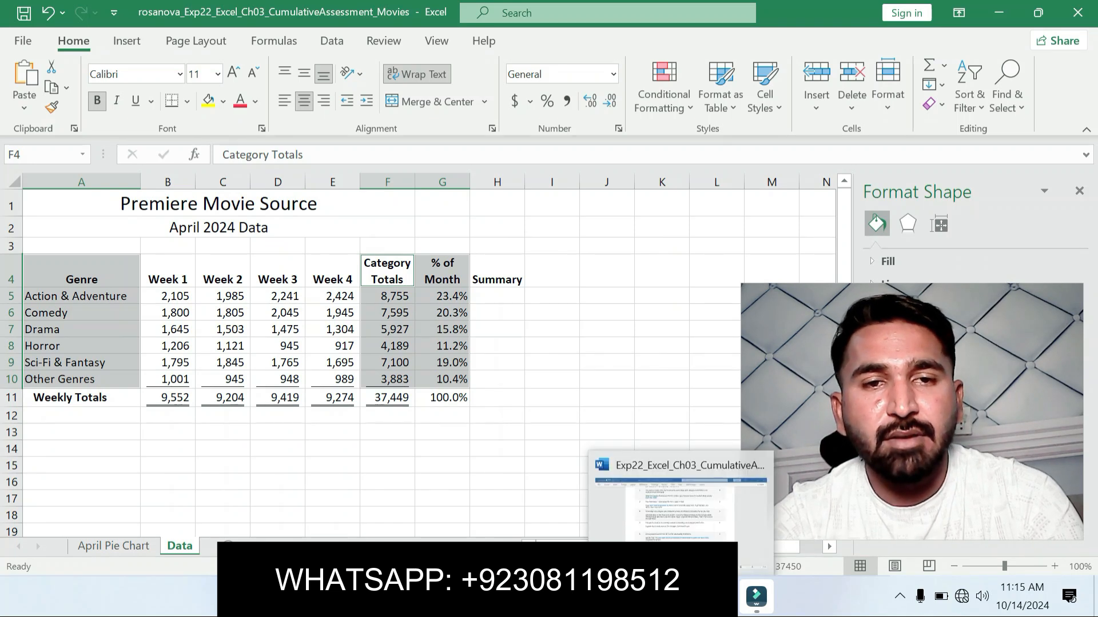
{"action": "key", "text": "alt+Tab"}
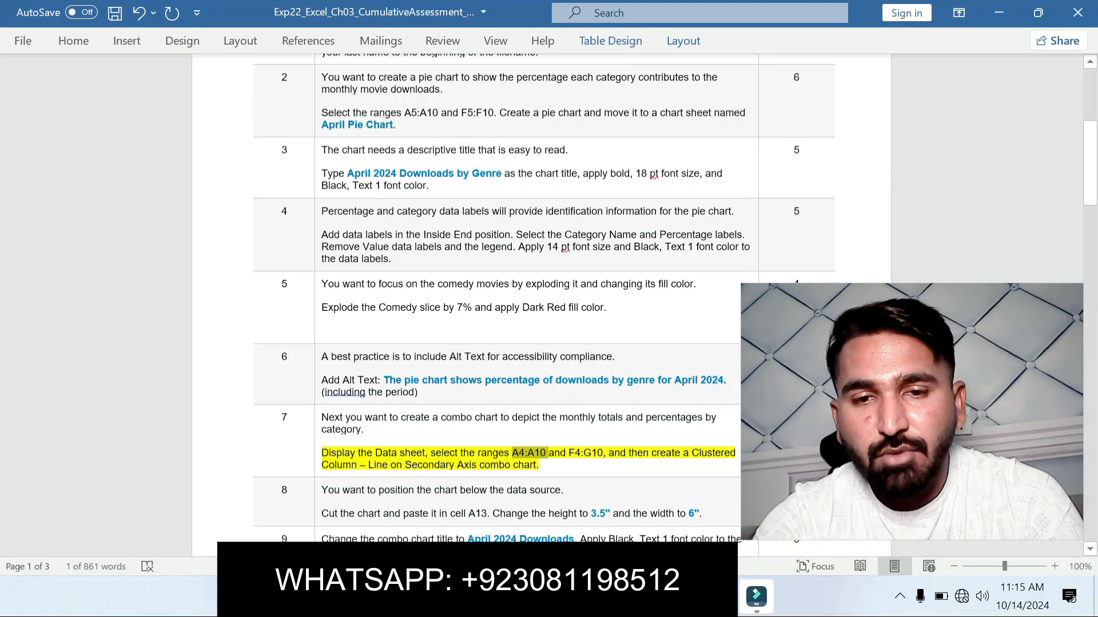
{"action": "key", "text": "alt+Tab"}
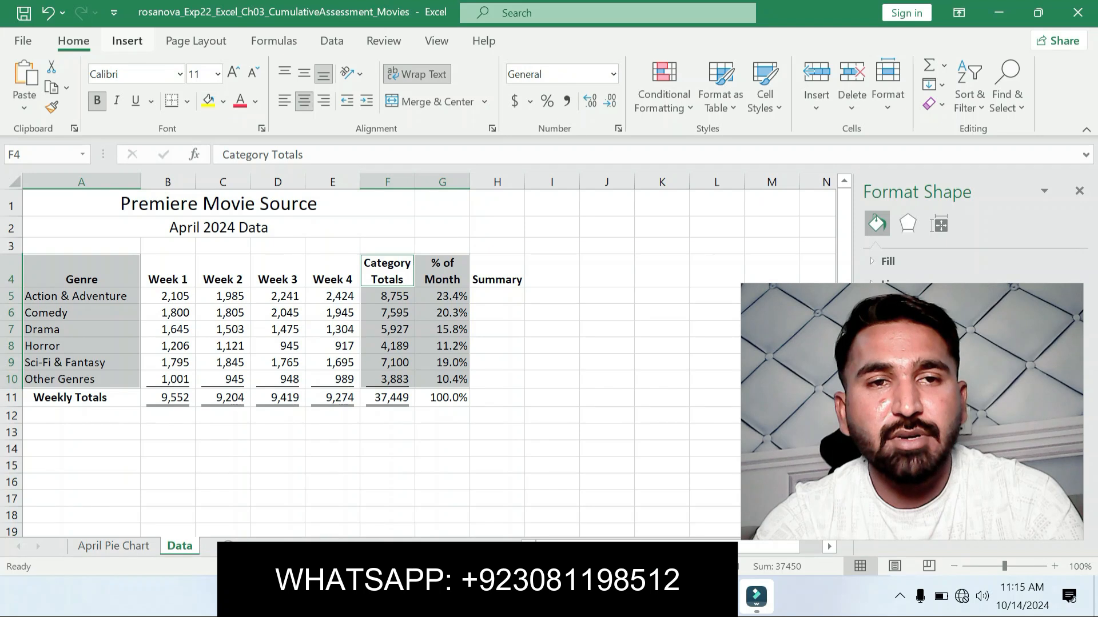
{"action": "left_click", "coordinate": [127, 41]}
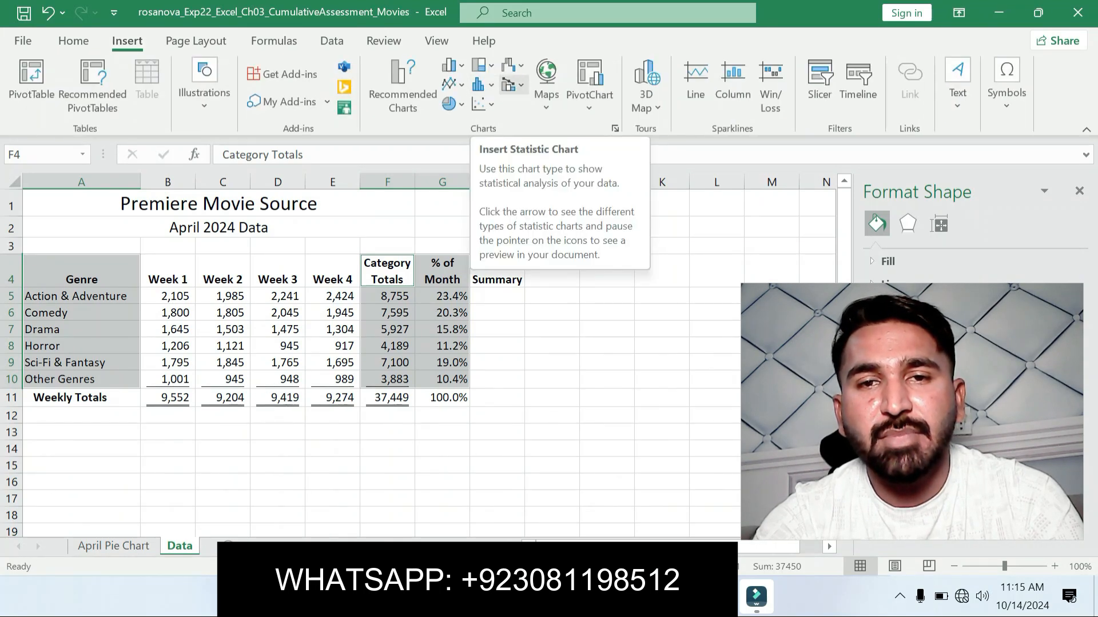
{"action": "left_click", "coordinate": [514, 85]}
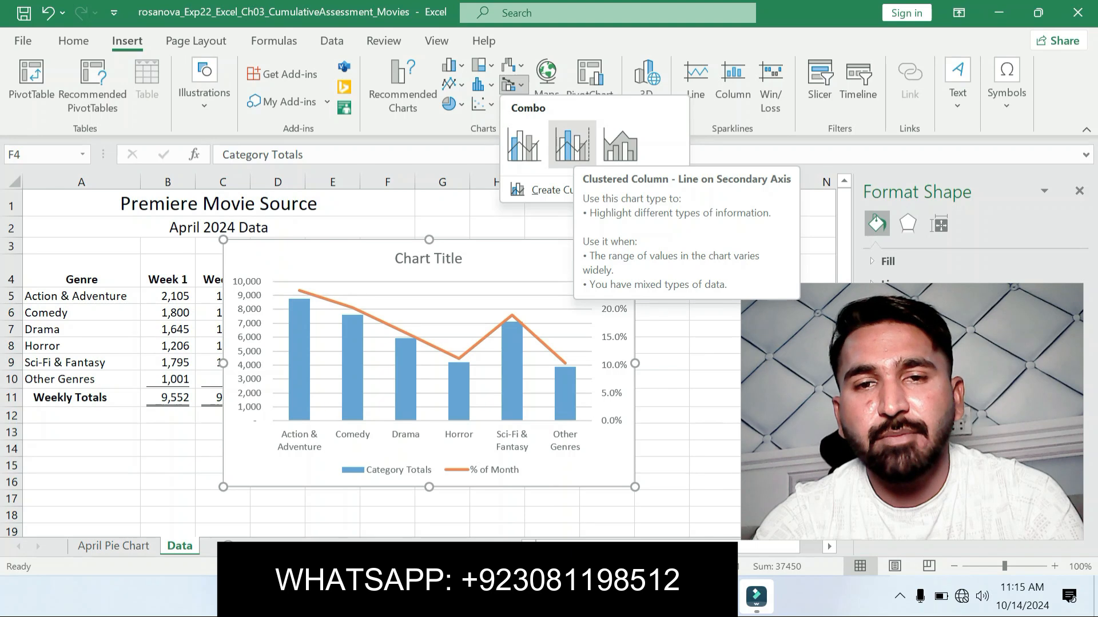
{"action": "left_click", "coordinate": [571, 144]}
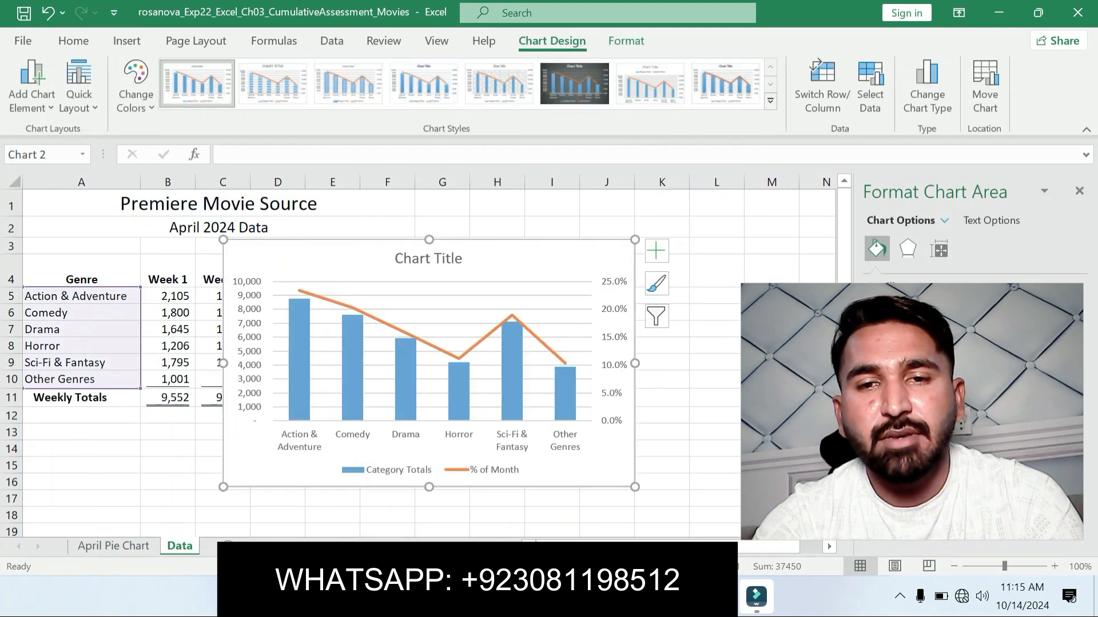
Step: Return to the Word instructions and move the yellow highlight from step 7 to the step 8 chart position and size instruction
{"action": "key", "text": "alt+Tab"}
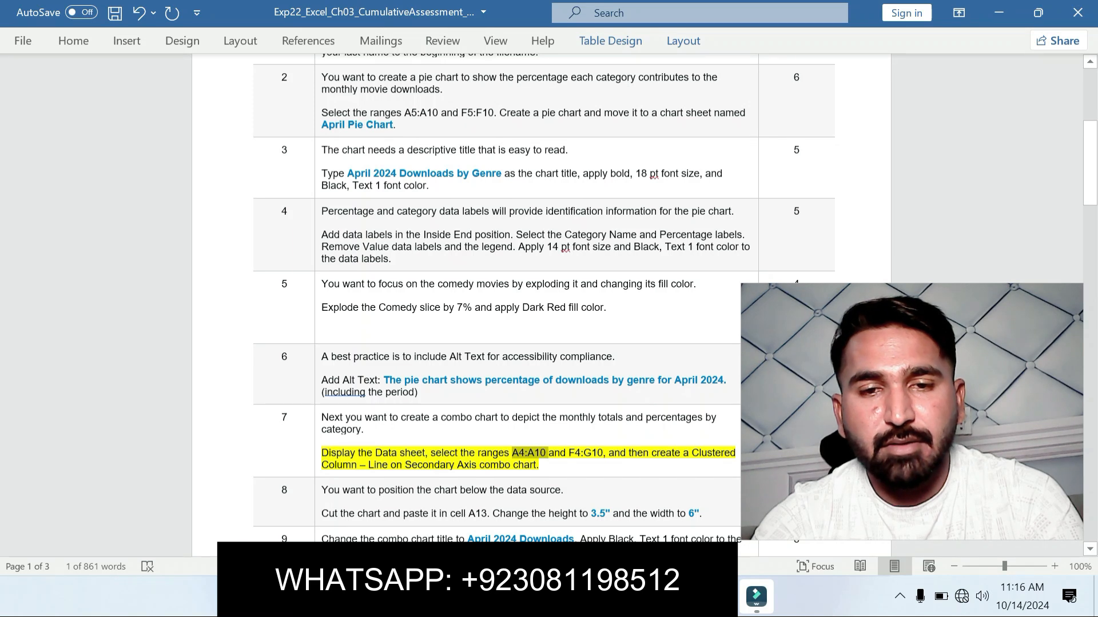
{"action": "left_click", "coordinate": [719, 596]}
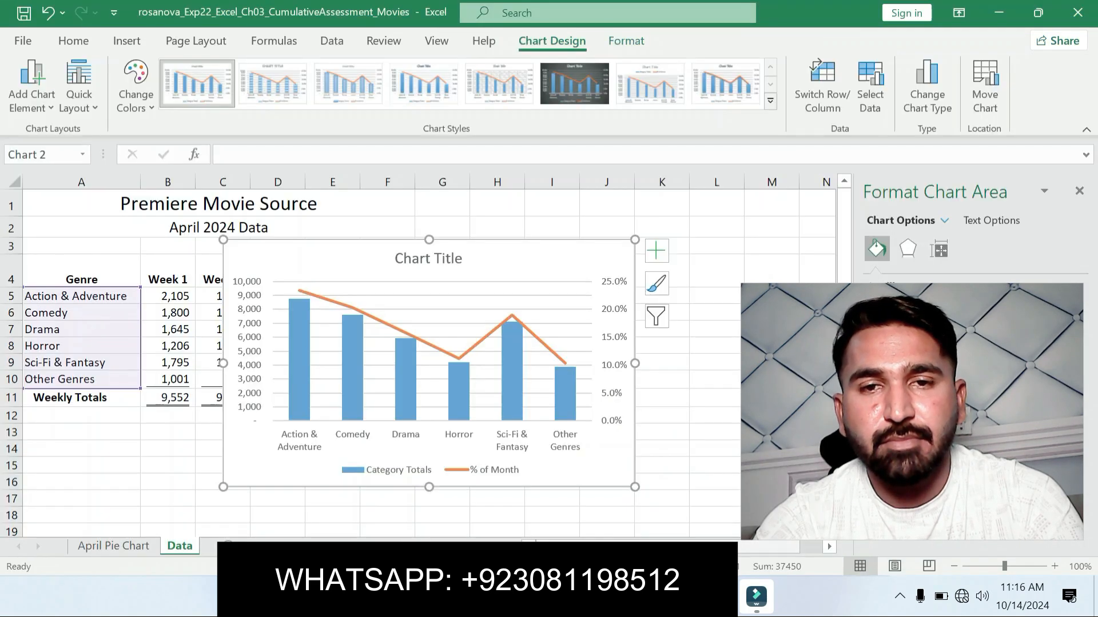
{"action": "key", "text": "alt+Tab"}
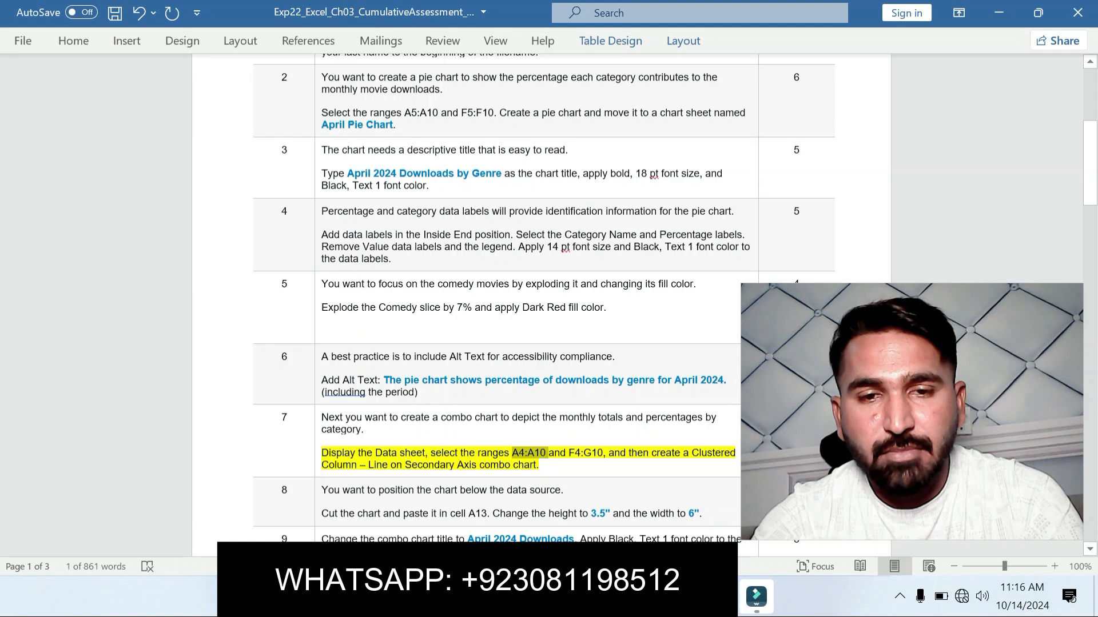
{"action": "key", "text": "ctrl+z"}
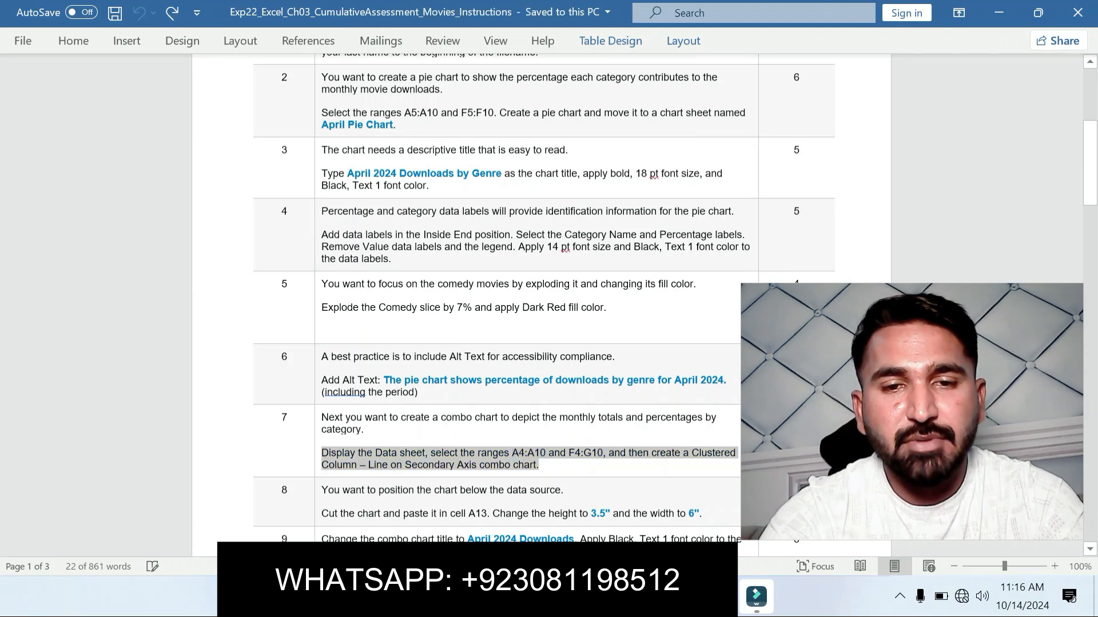
{"action": "left_click", "coordinate": [413, 464]}
{"action": "left_click_drag", "start_coordinate": [328, 514], "coordinate": [702, 513]}
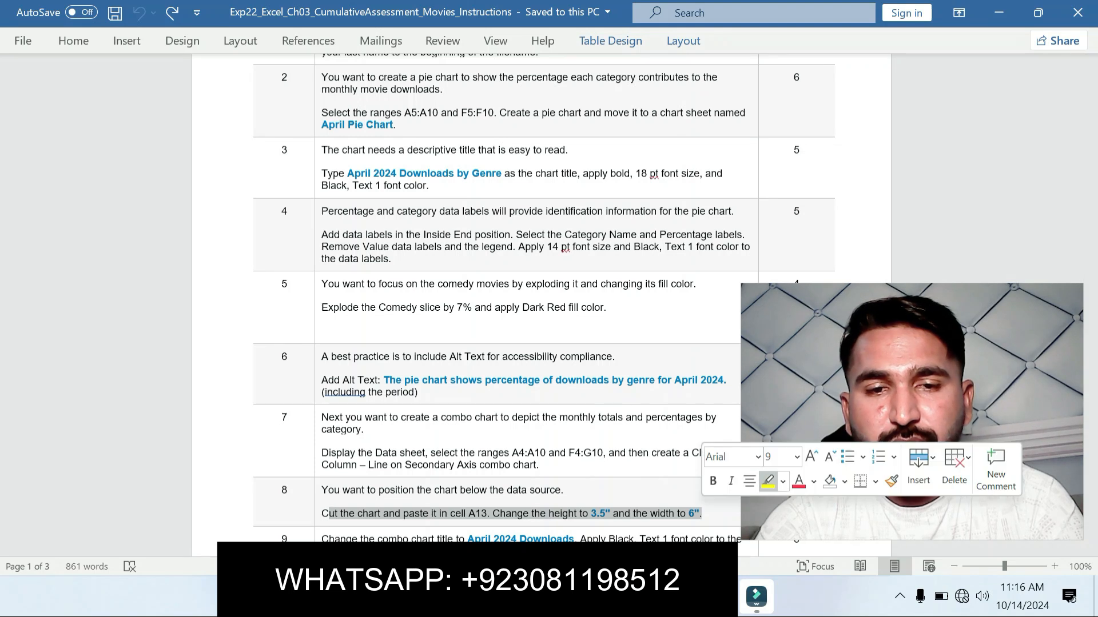
{"action": "left_click", "coordinate": [769, 481]}
{"action": "left_click_drag", "start_coordinate": [1091, 178], "coordinate": [1090, 212]}
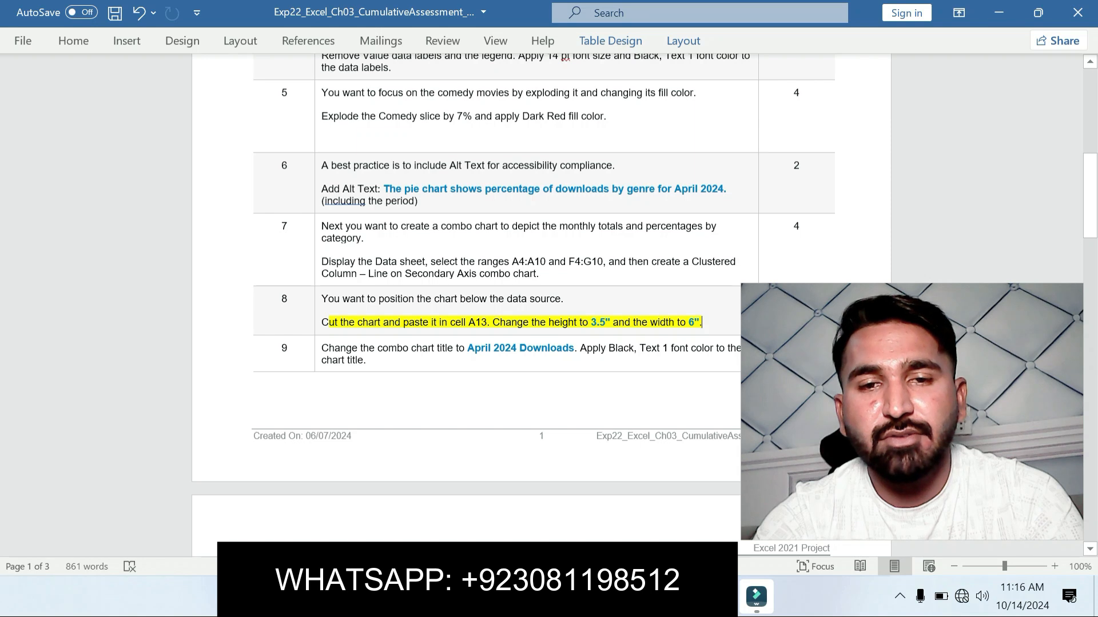
Step: Switch to Excel, cut the combo chart and paste it in cell A13 of the Data sheet
{"action": "key", "text": "alt+Tab"}
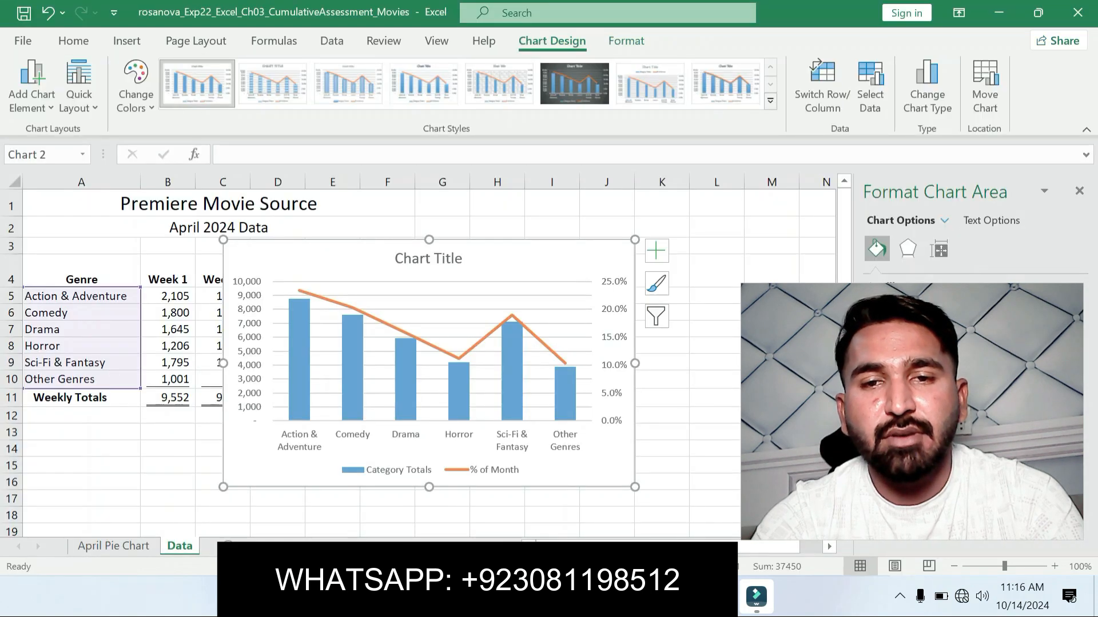
{"action": "right_click", "coordinate": [582, 260]}
{"action": "left_click", "coordinate": [622, 89]}
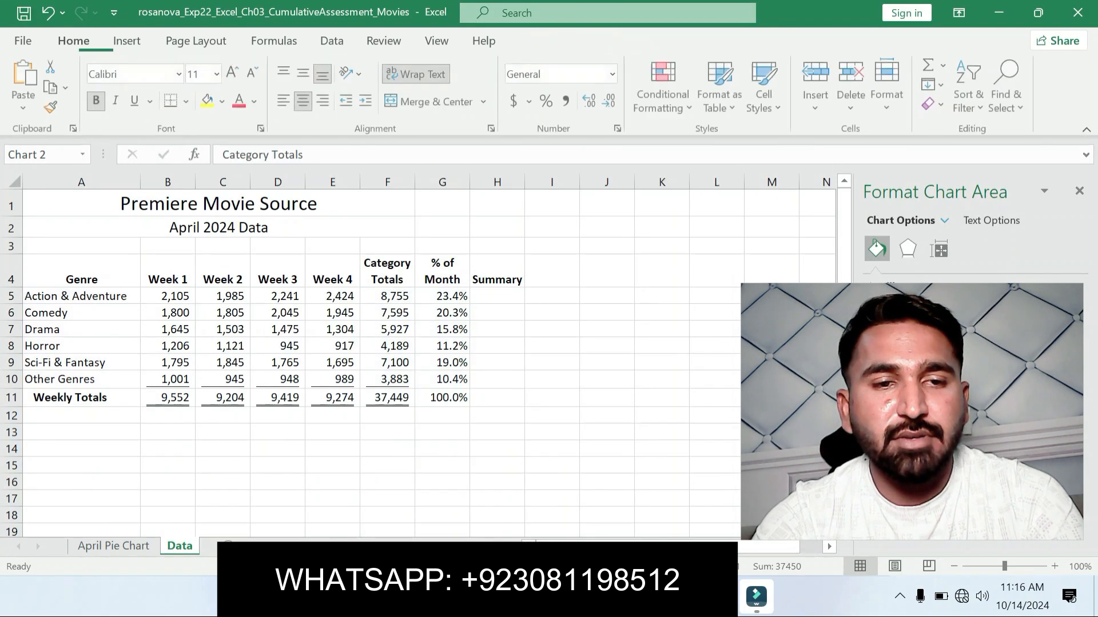
{"action": "left_click", "coordinate": [81, 433]}
{"action": "key", "text": "ctrl+v"}
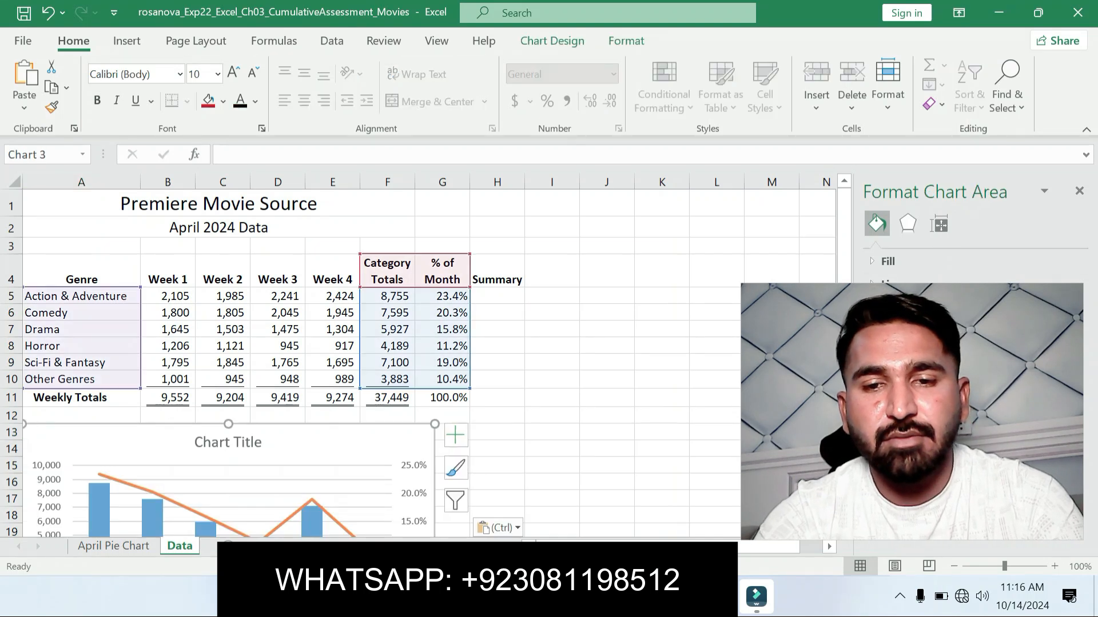
Step: Copy the 3.5" height value from step 8 in Word and set the combo chart's height to 3.5" in Excel
{"action": "key", "text": "alt+Tab"}
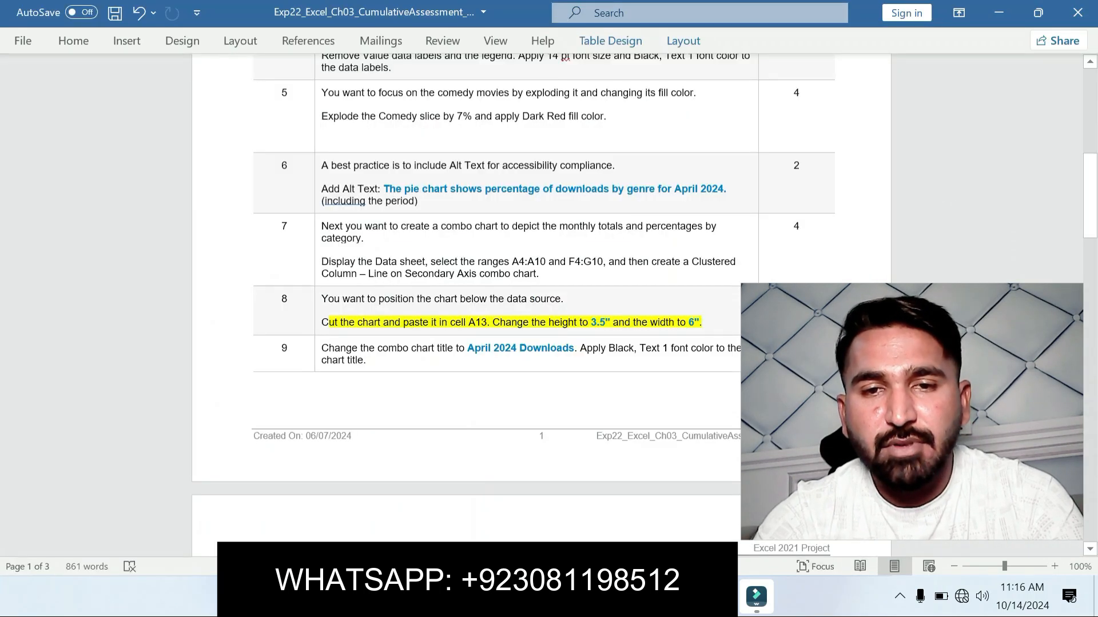
{"action": "key", "text": "shift+Right"}
{"action": "key", "text": "shift+Right"}
{"action": "key", "text": "shift+Right"}
{"action": "key", "text": "shift+Right"}
{"action": "key", "text": "shift+Right"}
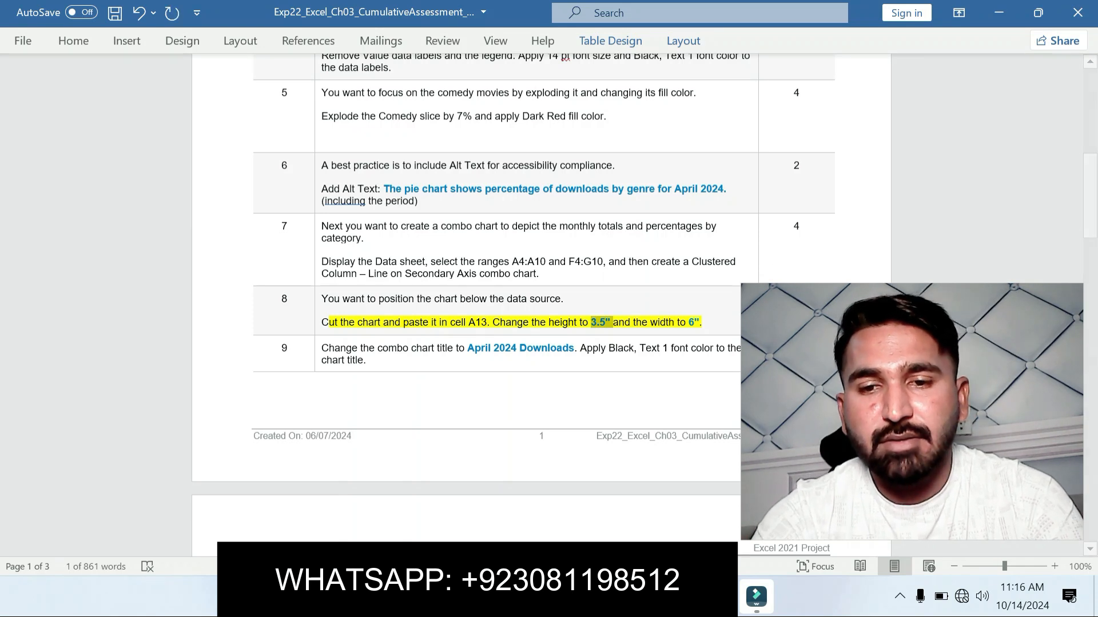
{"action": "key", "text": "alt+Tab"}
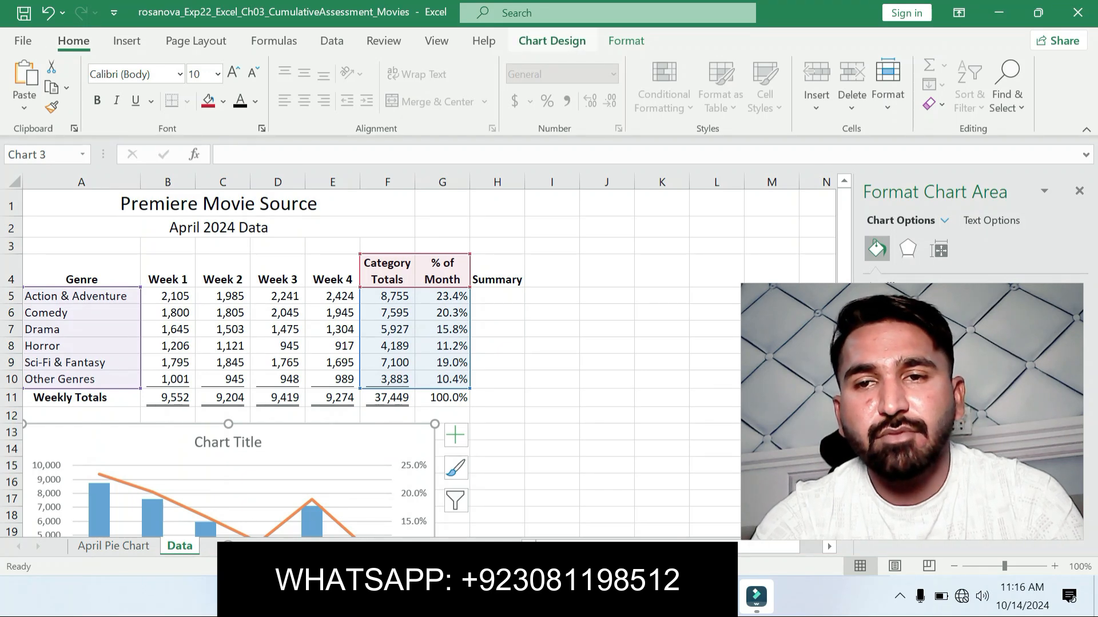
{"action": "left_click", "coordinate": [626, 40]}
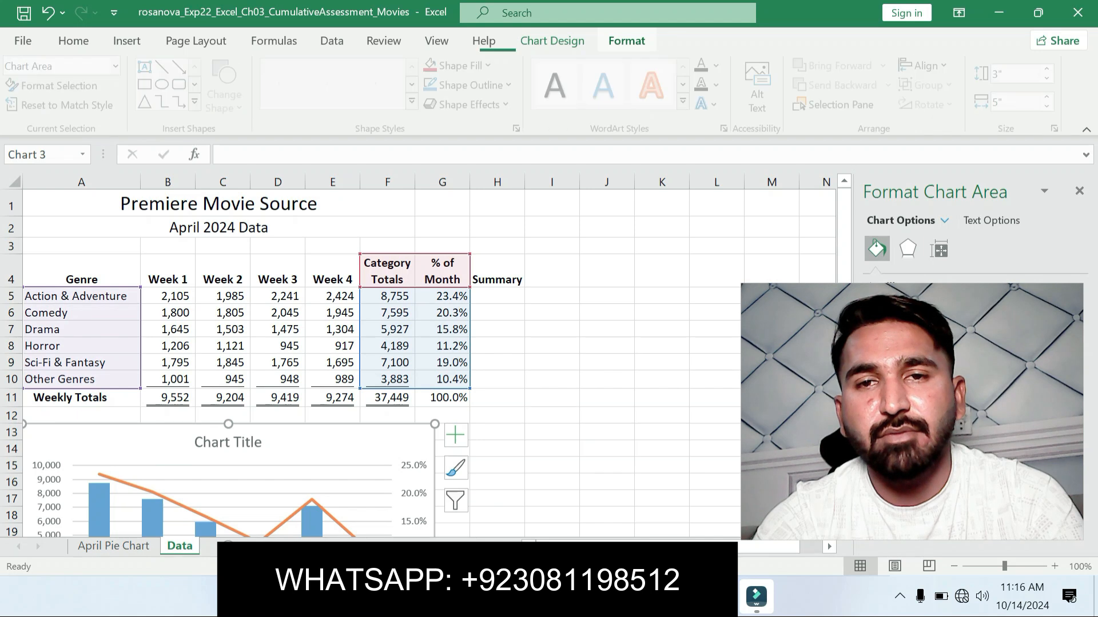
{"action": "left_click", "coordinate": [1017, 73]}
{"action": "key", "text": "ctrl+v"}
{"action": "key", "text": "Return"}
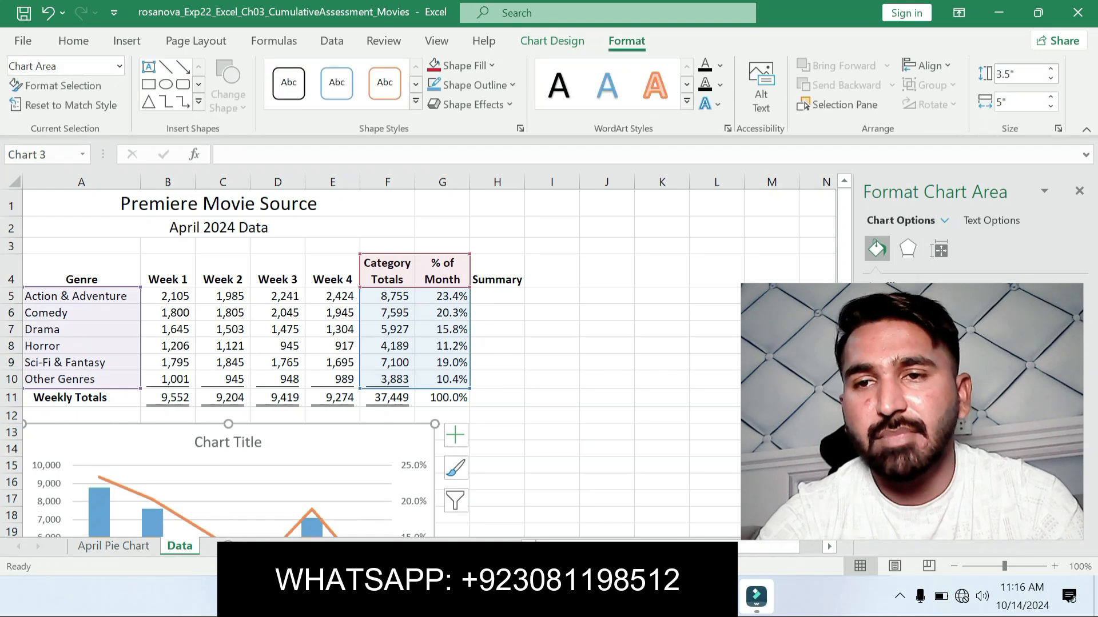
Step: Check the width value in step 8 in Word and set the combo chart's width to 6" in Excel
{"action": "key", "text": "alt+Tab"}
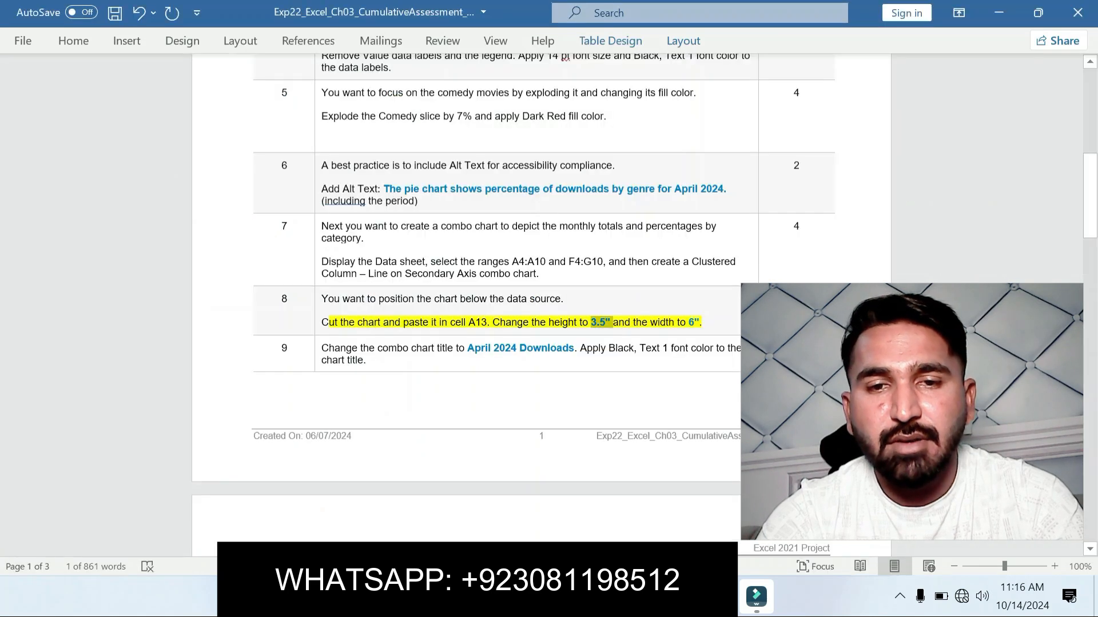
{"action": "left_click_drag", "start_coordinate": [688, 322], "coordinate": [700, 322]}
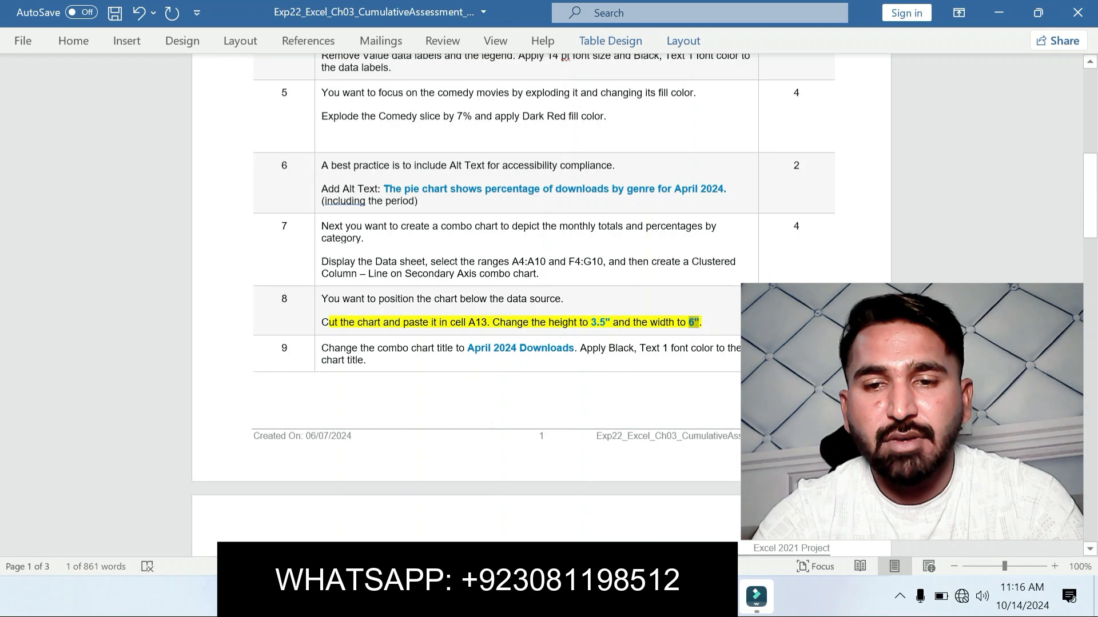
{"action": "key", "text": "alt+Tab"}
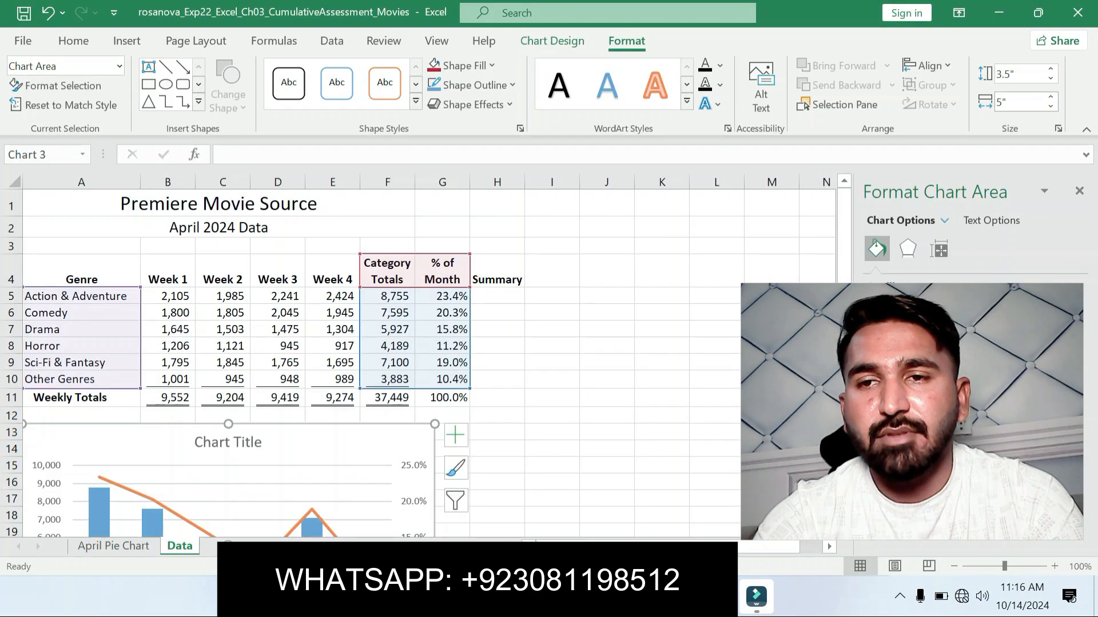
{"action": "left_click", "coordinate": [1009, 102]}
{"action": "type", "text": "6"}
{"action": "key", "text": "Return"}
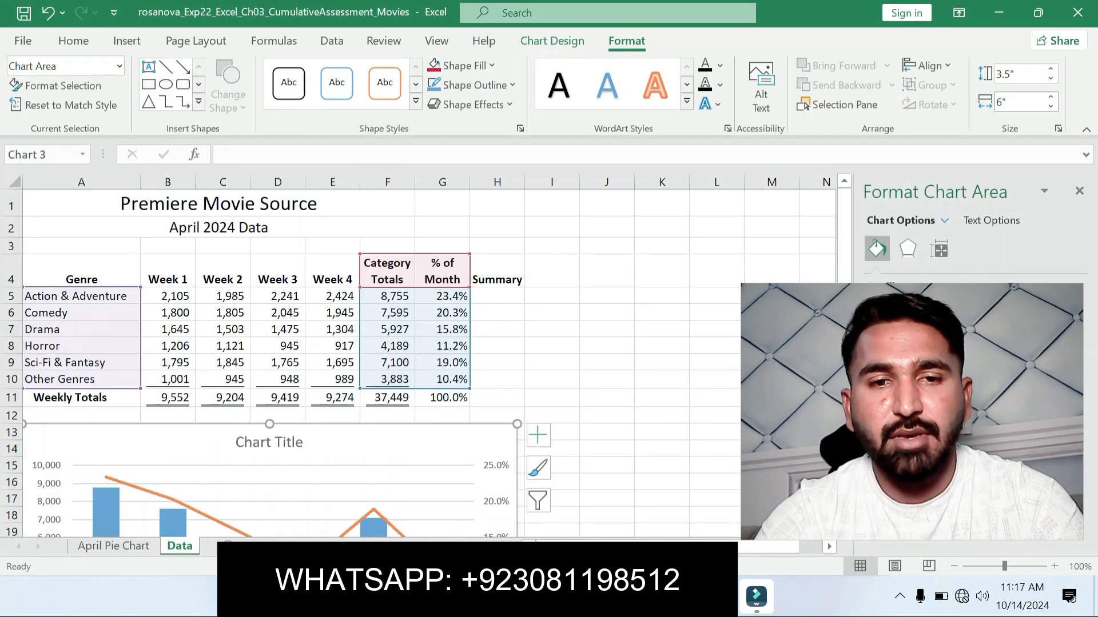
Step: Switch to the Word instructions and move the yellow highlight from step 8 to the step 9 chart title instruction
{"action": "left_click", "coordinate": [681, 596]}
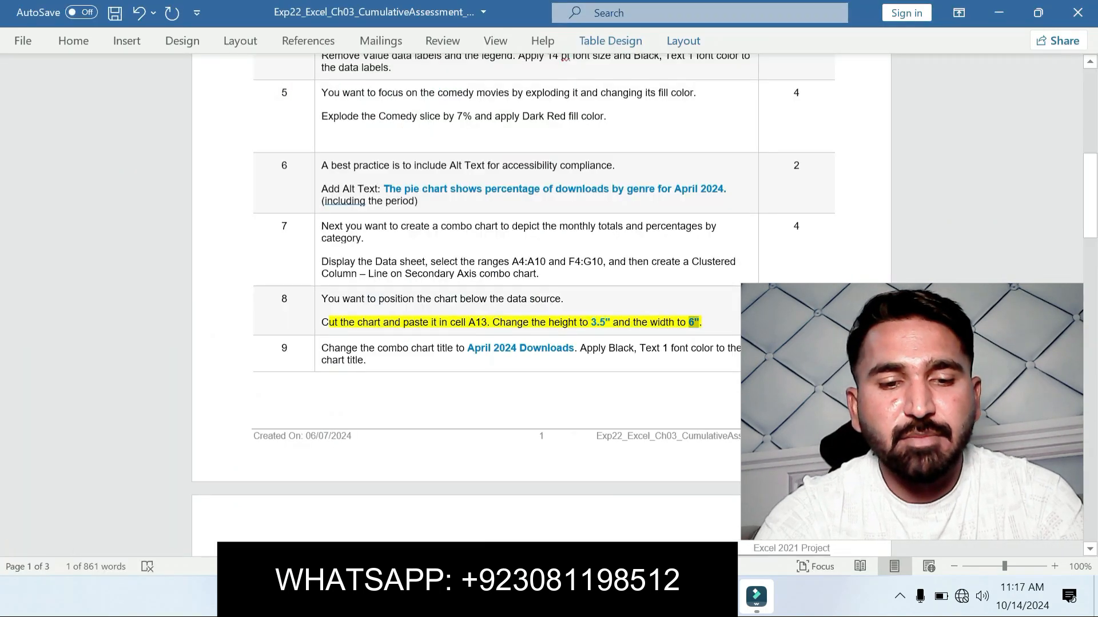
{"action": "key", "text": "ctrl+z"}
{"action": "left_click", "coordinate": [366, 360]}
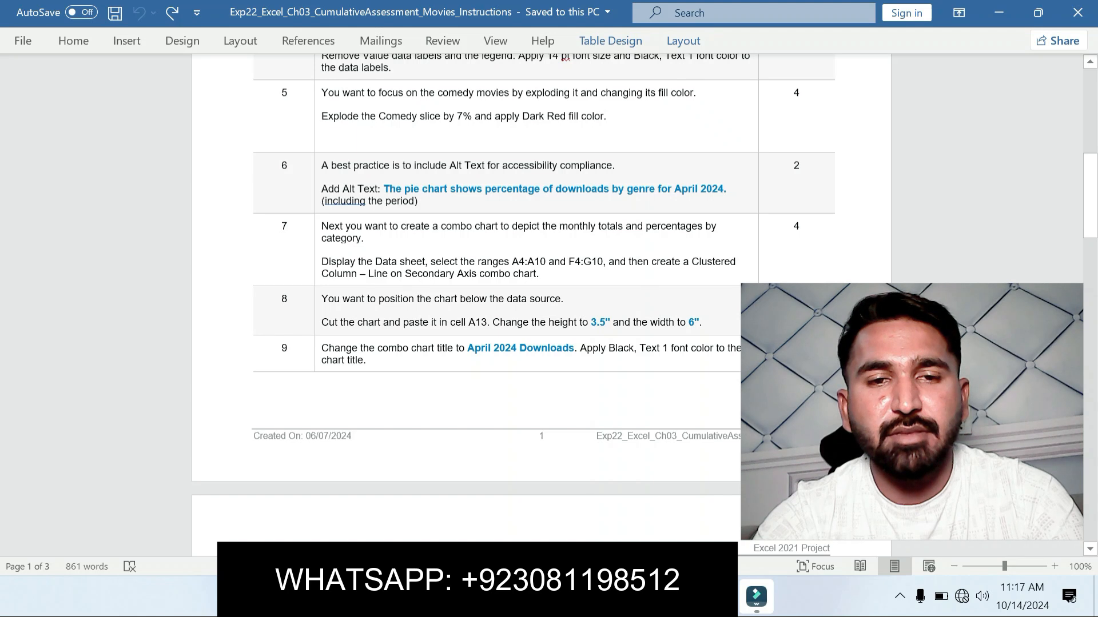
{"action": "left_click_drag", "start_coordinate": [321, 348], "coordinate": [366, 361]}
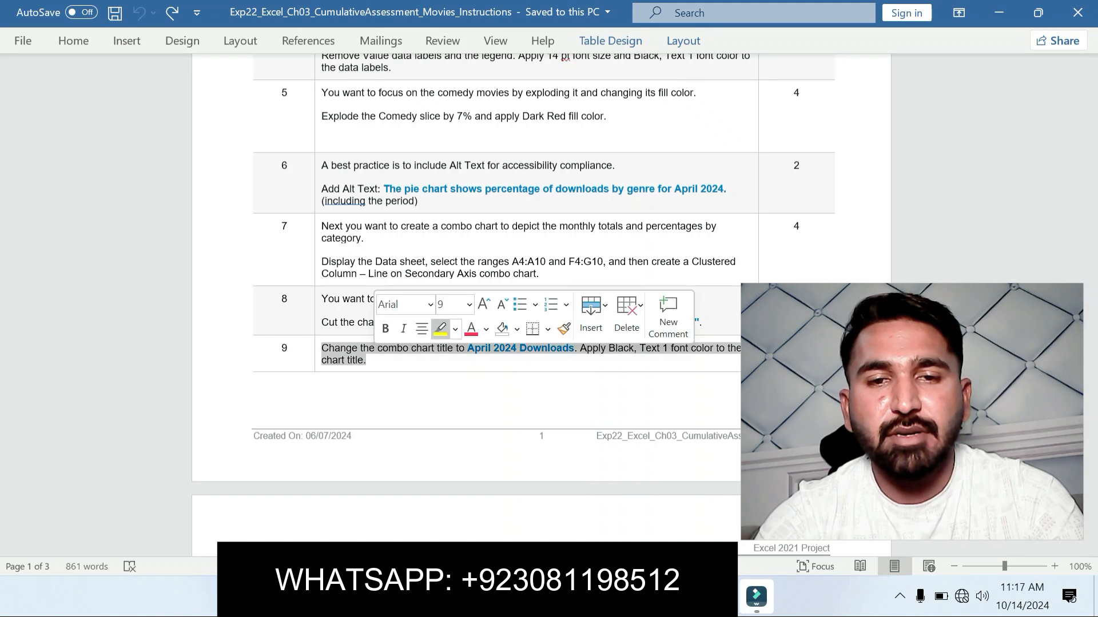
{"action": "left_click", "coordinate": [439, 326]}
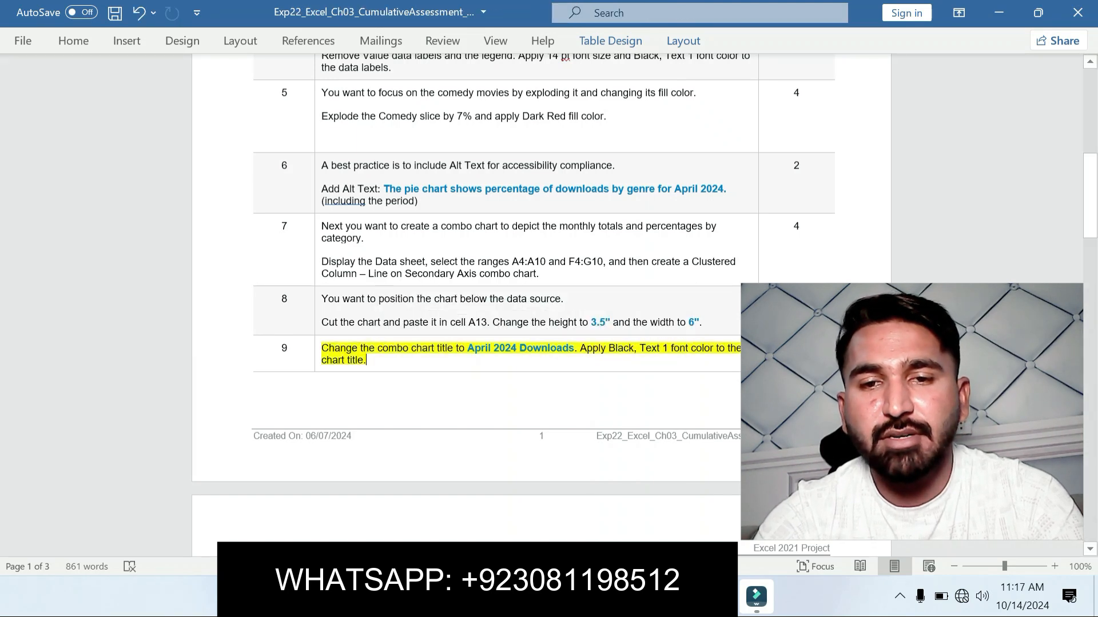
{"action": "scroll", "coordinate": [541, 303], "scroll_direction": "down", "scroll_amount": 3}
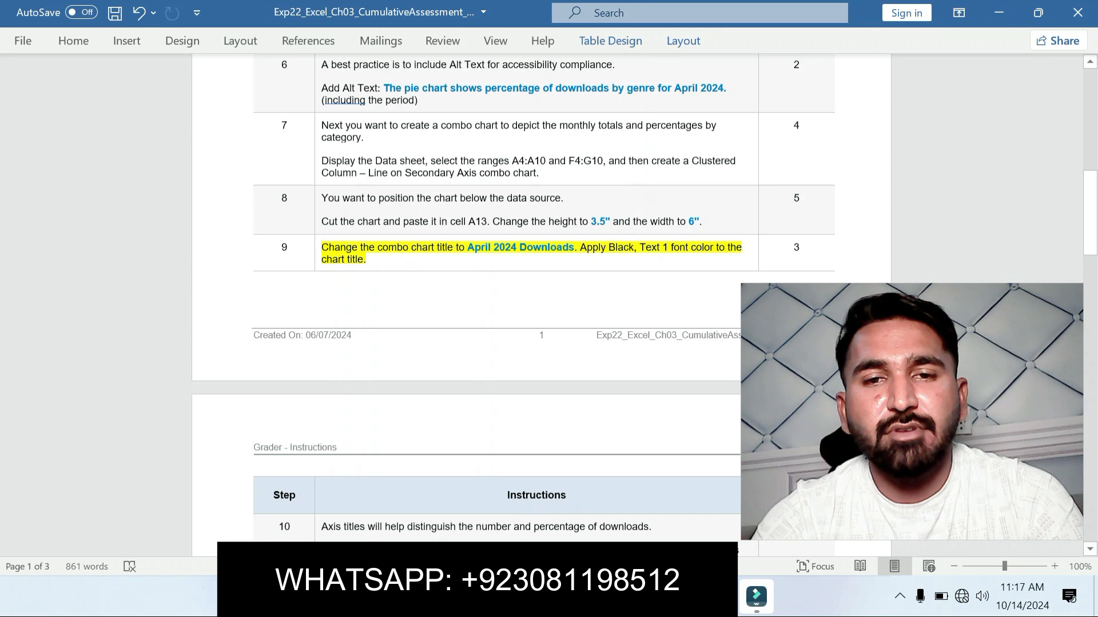
Step: Take the title text from step 9 in Word and set the combo chart's title to April 2024 Downloads in Excel
{"action": "left_click_drag", "start_coordinate": [467, 247], "coordinate": [574, 248]}
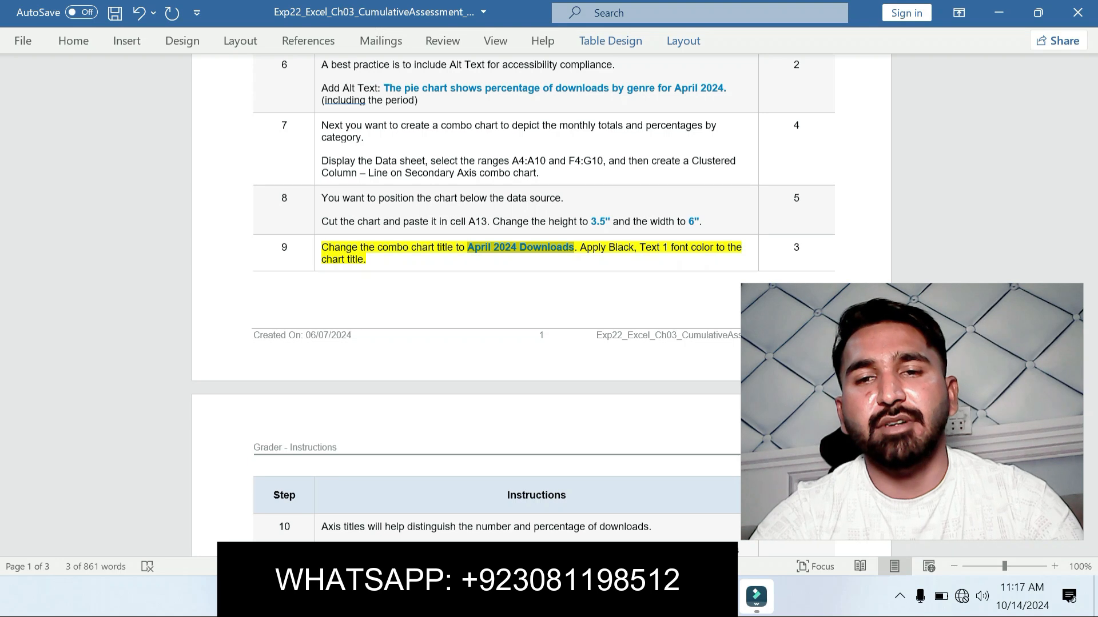
{"action": "left_click", "coordinate": [719, 596]}
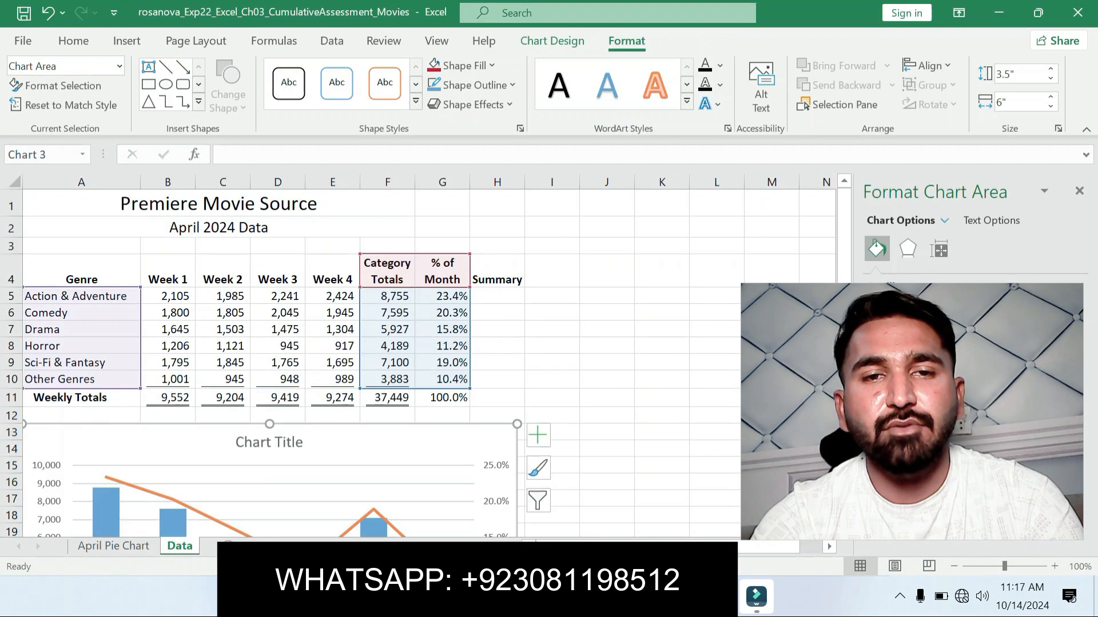
{"action": "left_click", "coordinate": [269, 443]}
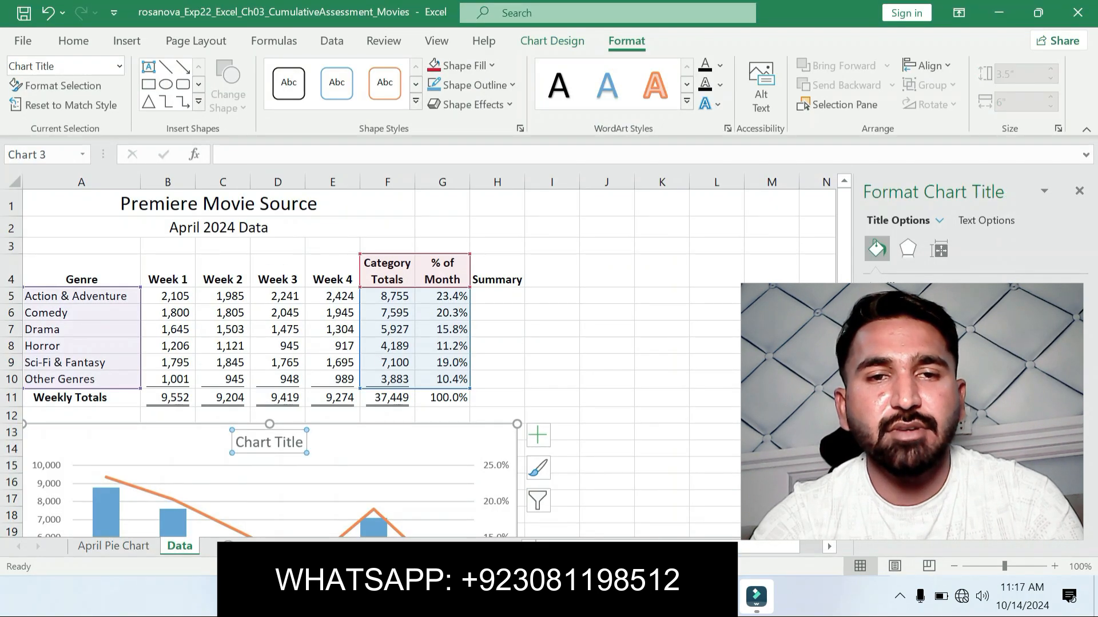
{"action": "type", "text": "April 2024 Downloads"}
{"action": "key", "text": "Return"}
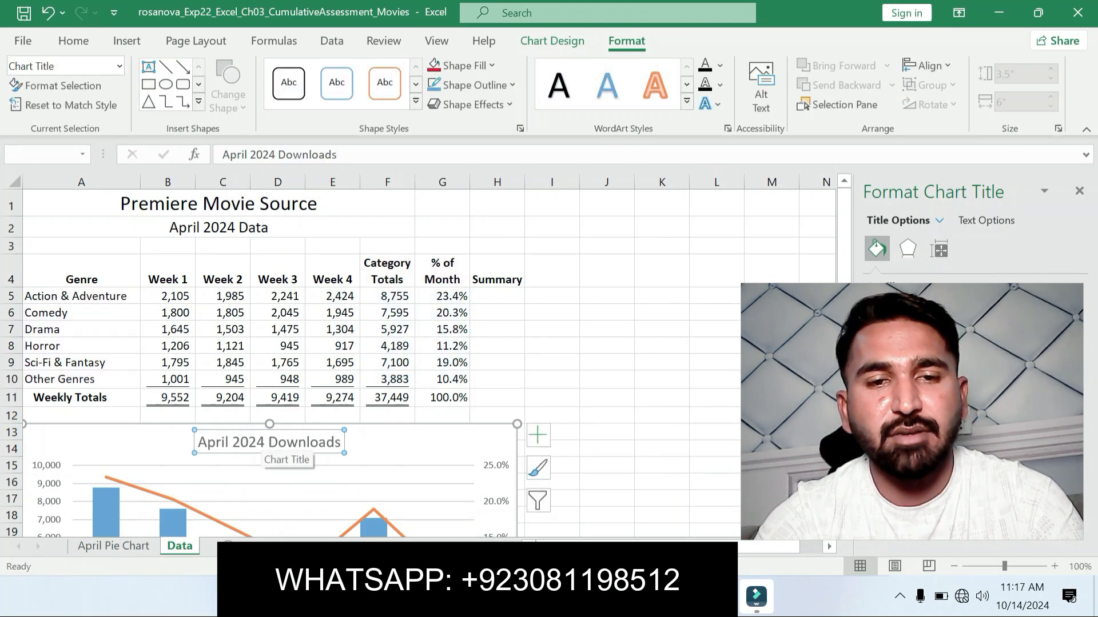
Step: Apply the Black, Text 1 font color to the combo chart's title and deselect the chart
{"action": "left_click", "coordinate": [74, 41]}
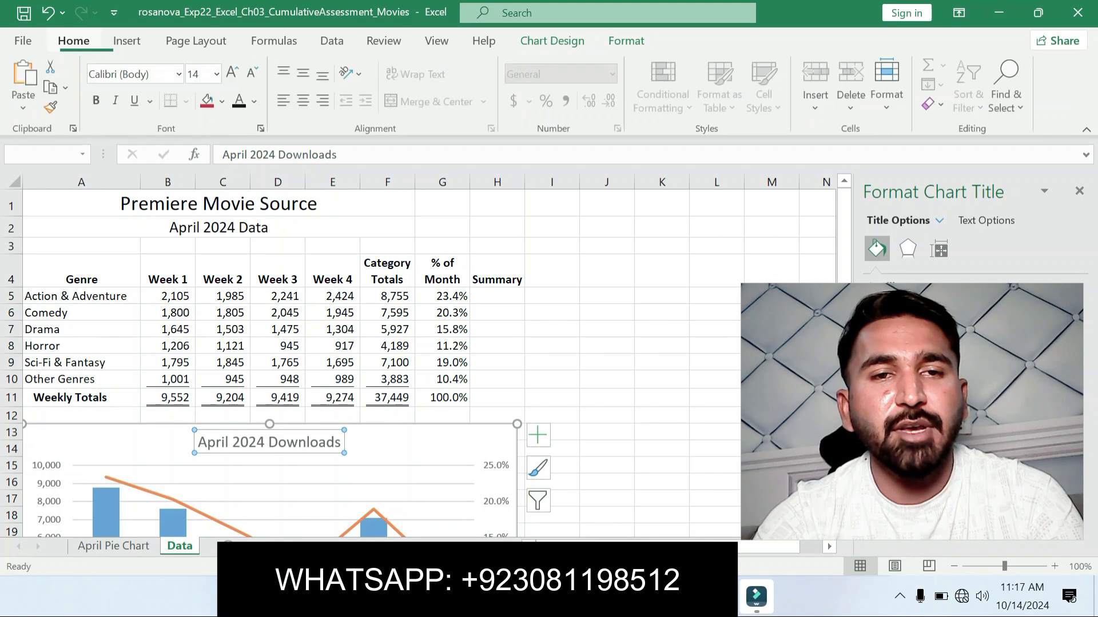
{"action": "left_click", "coordinate": [255, 102]}
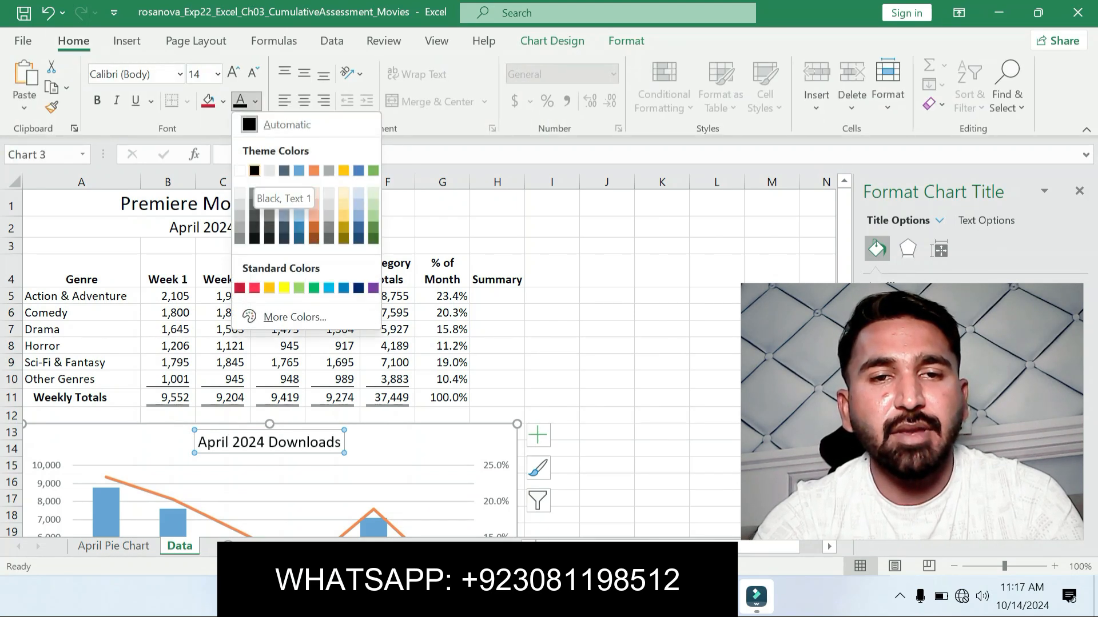
{"action": "left_click", "coordinate": [254, 170]}
{"action": "left_click", "coordinate": [607, 296]}
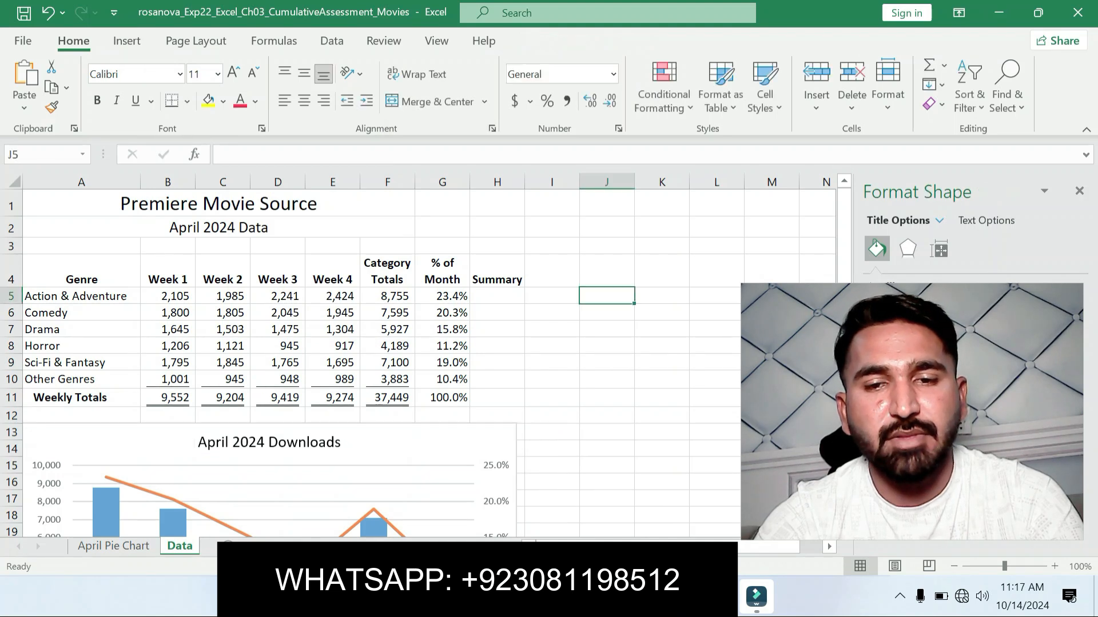
Step: Return to the Word instructions and move the yellow highlight from step 9 to the step 10 axis titles instruction
{"action": "key", "text": "alt+Tab"}
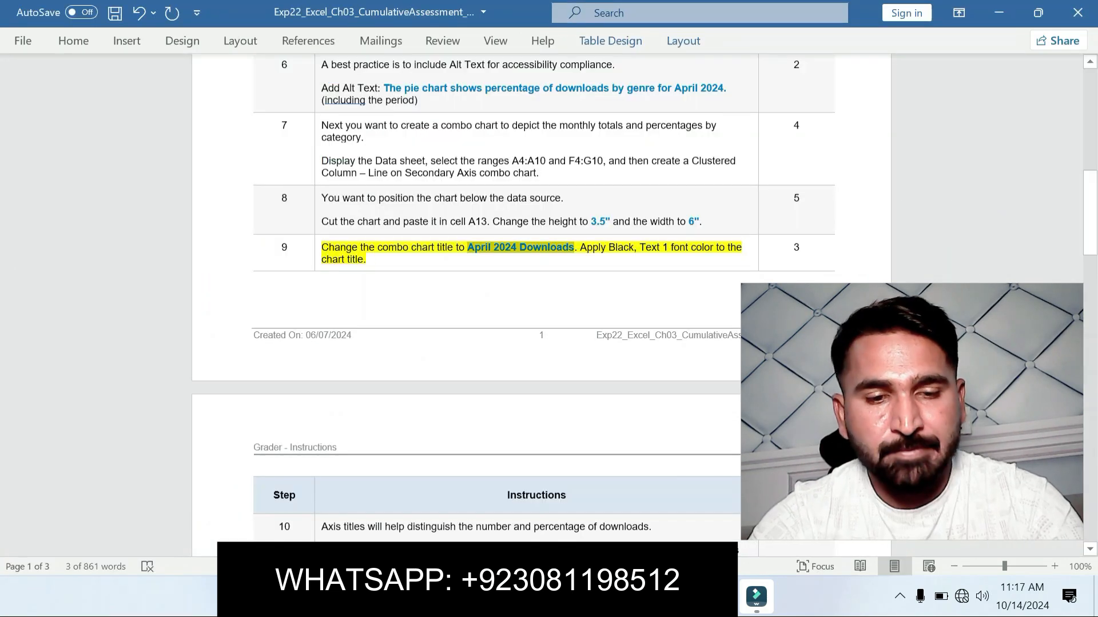
{"action": "key", "text": "ctrl+z"}
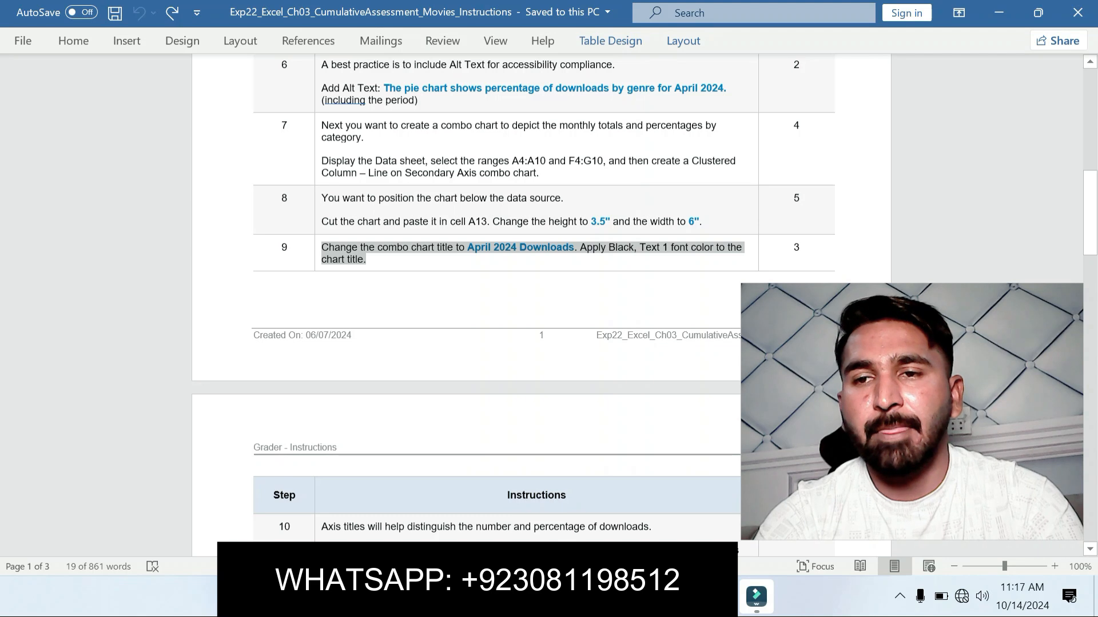
{"action": "left_click_drag", "start_coordinate": [1089, 202], "coordinate": [1090, 246]}
{"action": "left_click_drag", "start_coordinate": [321, 288], "coordinate": [367, 313]}
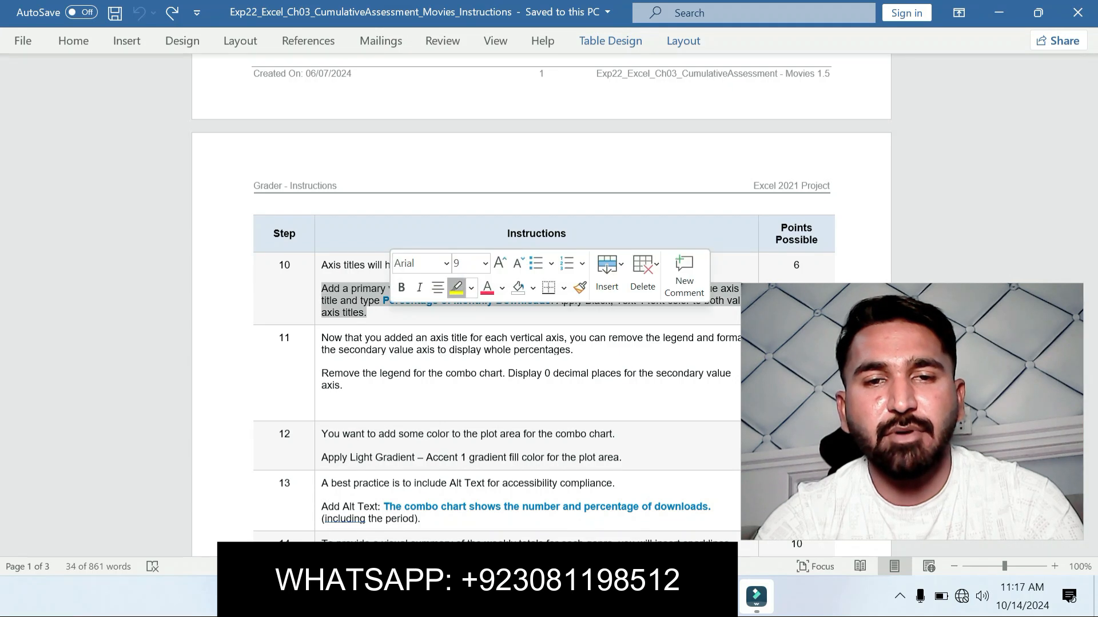
{"action": "left_click", "coordinate": [456, 288]}
{"action": "left_click", "coordinate": [389, 350]}
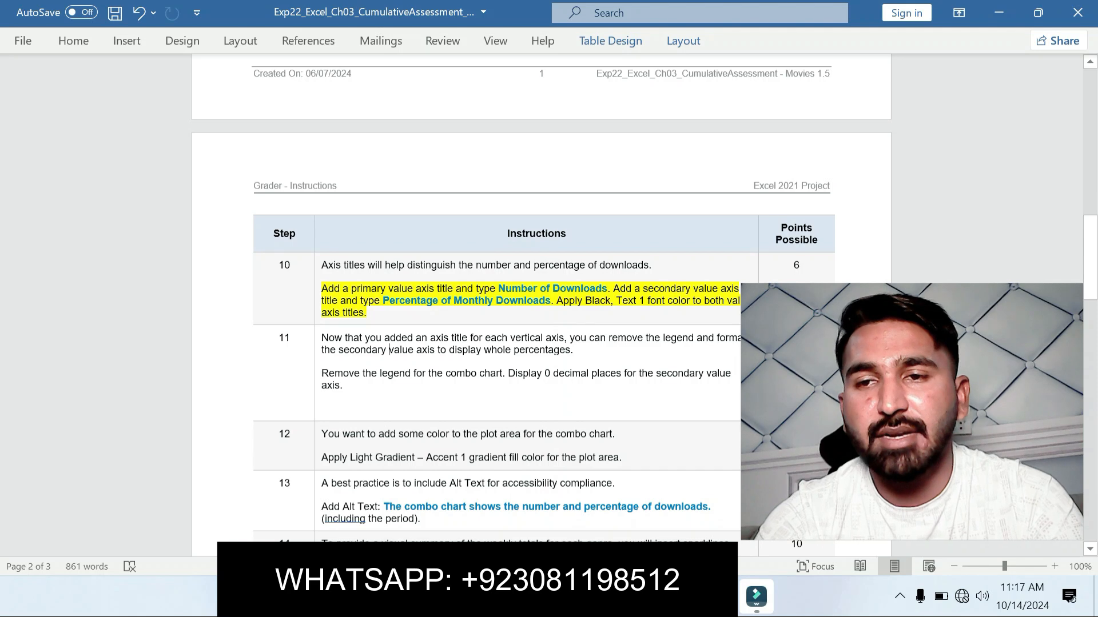
{"action": "left_click_drag", "start_coordinate": [1090, 255], "coordinate": [1089, 271]}
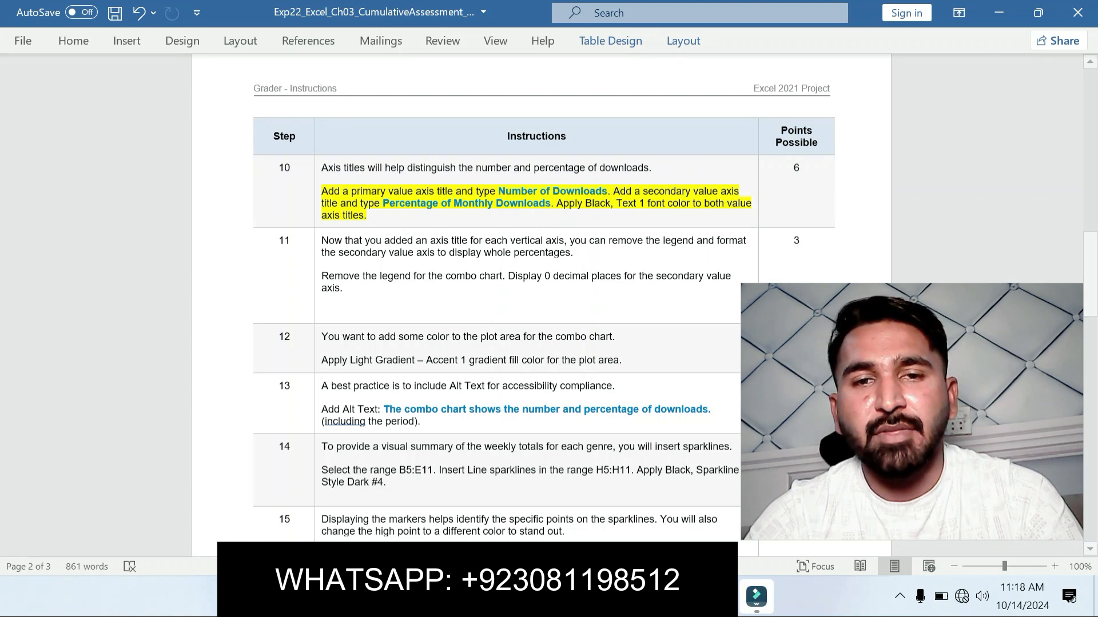
Step: Copy Number of Downloads from step 10 in Word and add primary horizontal and primary vertical axis titles to the combo chart in Excel
{"action": "left_click_drag", "start_coordinate": [498, 190], "coordinate": [607, 191]}
{"action": "key", "text": "ctrl+c"}
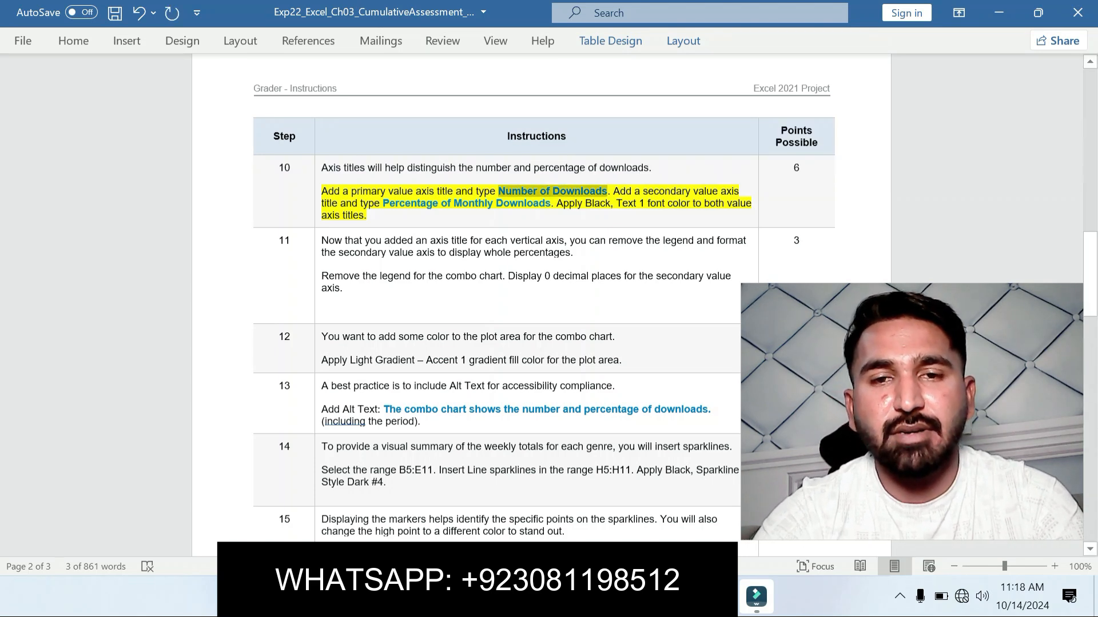
{"action": "key", "text": "alt+Tab"}
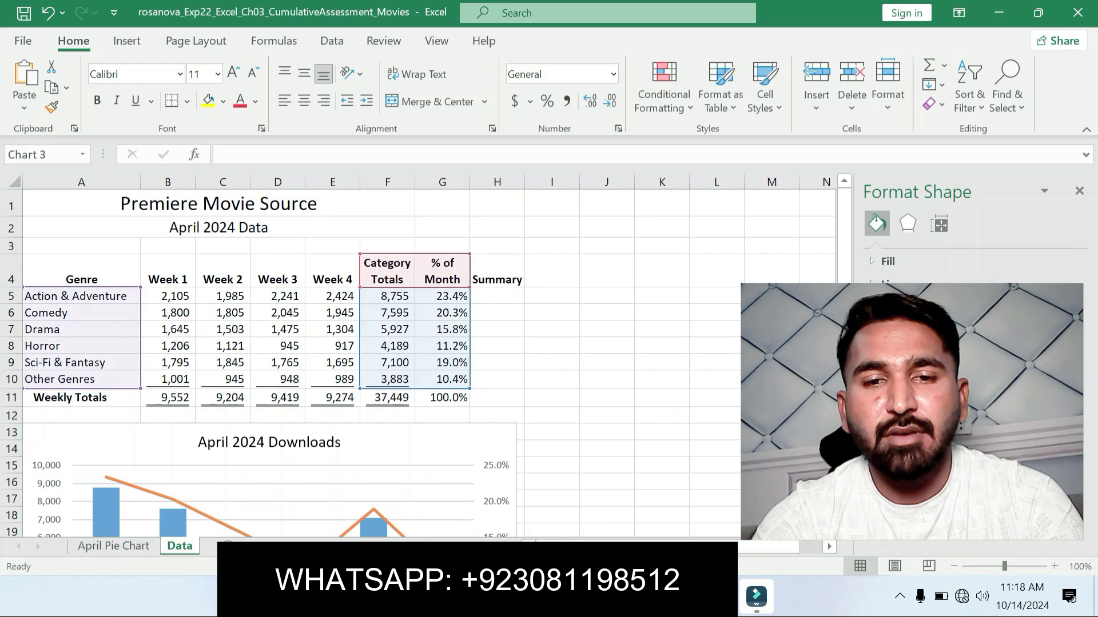
{"action": "left_click", "coordinate": [537, 440]}
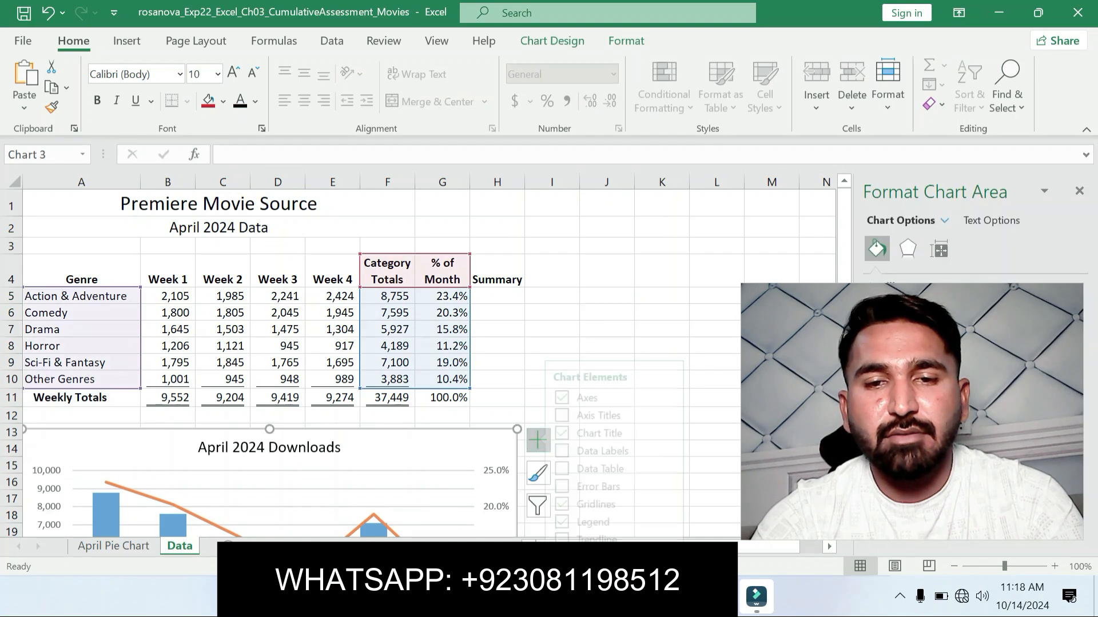
{"action": "left_click", "coordinate": [679, 415]}
{"action": "left_click", "coordinate": [709, 421]}
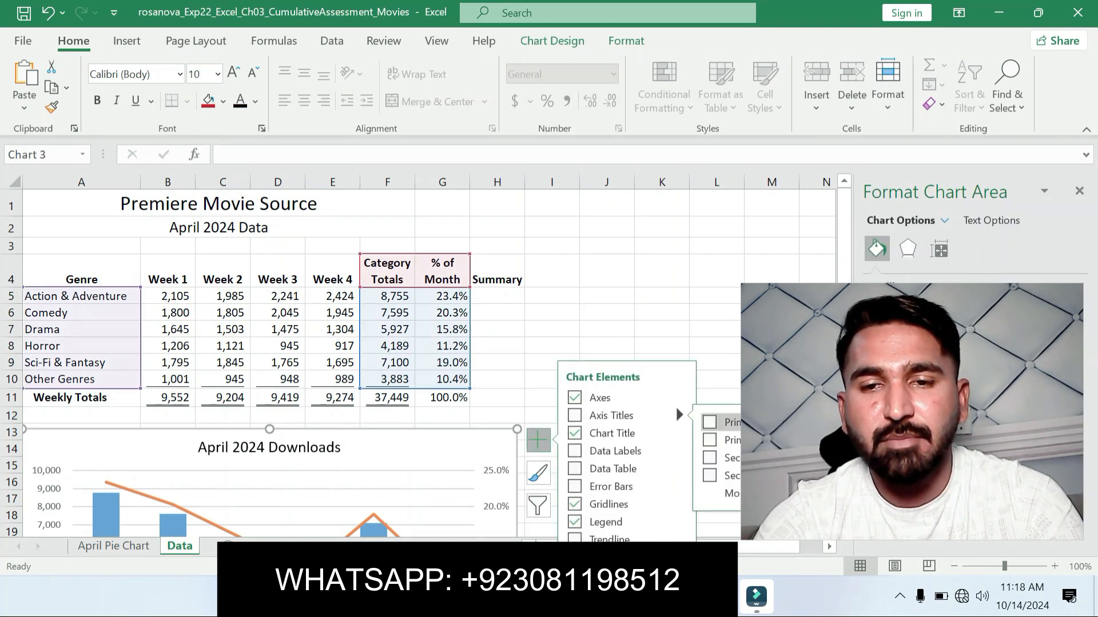
{"action": "left_click", "coordinate": [754, 440]}
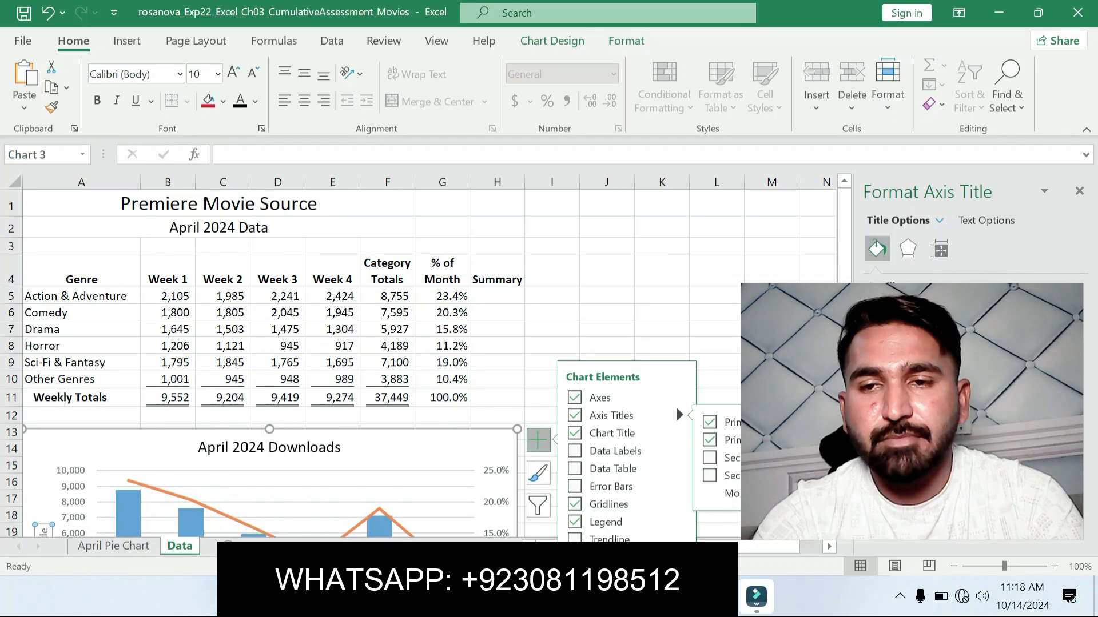
{"action": "left_click_drag", "start_coordinate": [766, 440], "coordinate": [812, 394]}
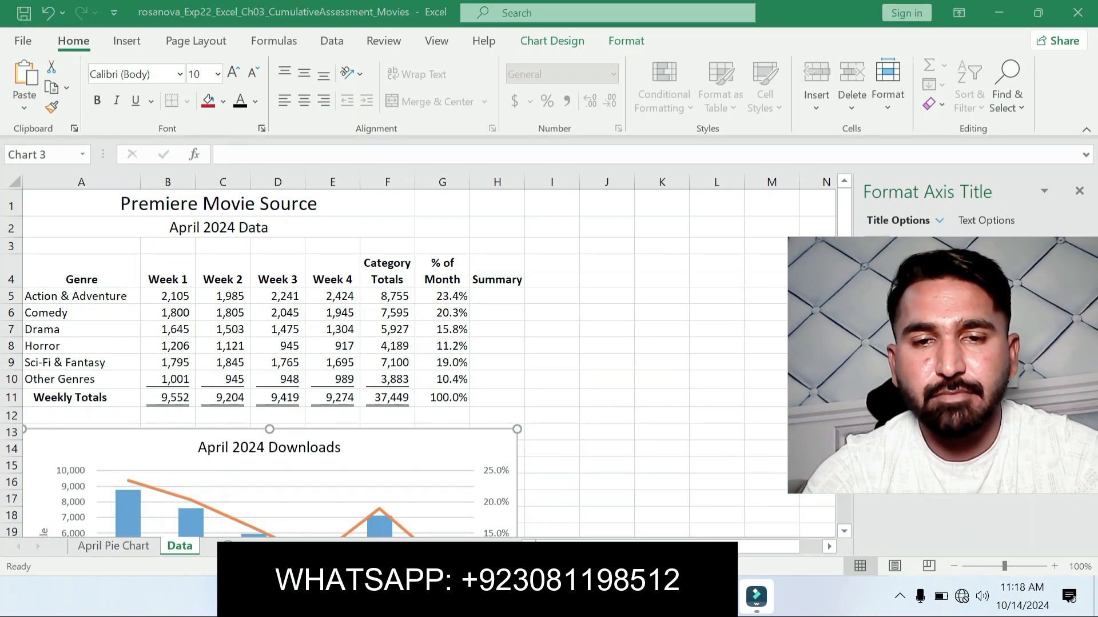
{"action": "left_click", "coordinate": [678, 413]}
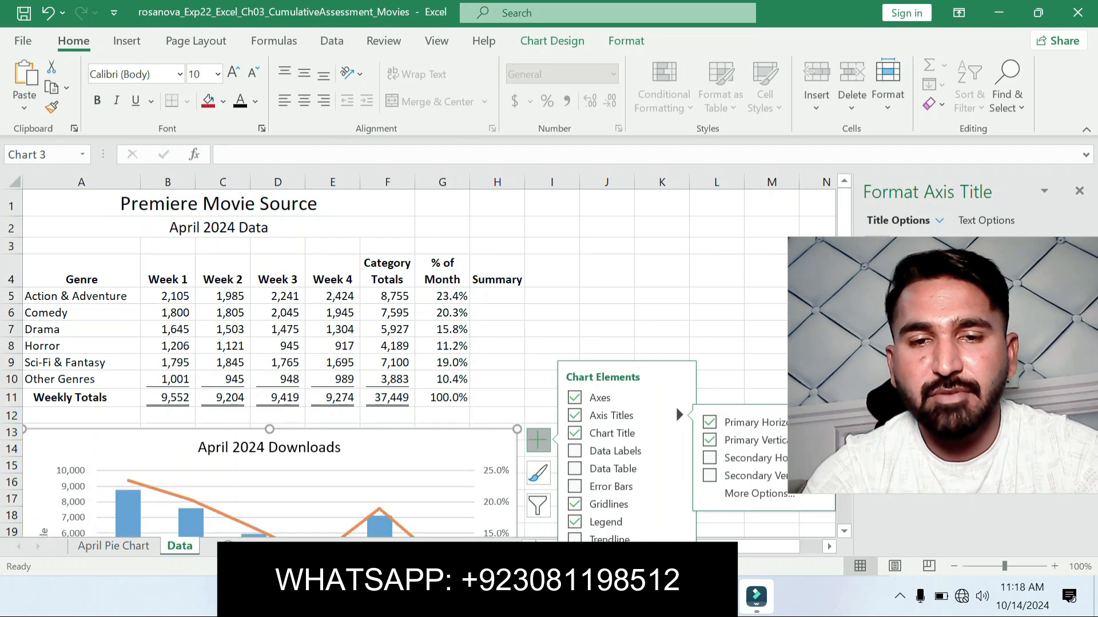
{"action": "left_click_drag", "start_coordinate": [829, 400], "coordinate": [730, 393]}
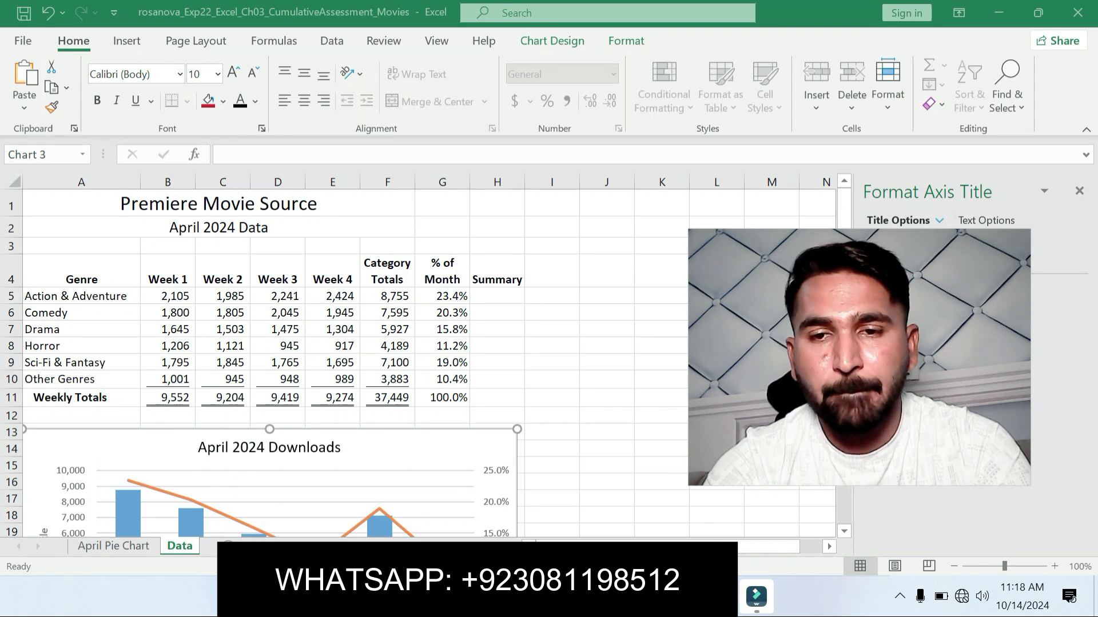
{"action": "left_click", "coordinate": [492, 456]}
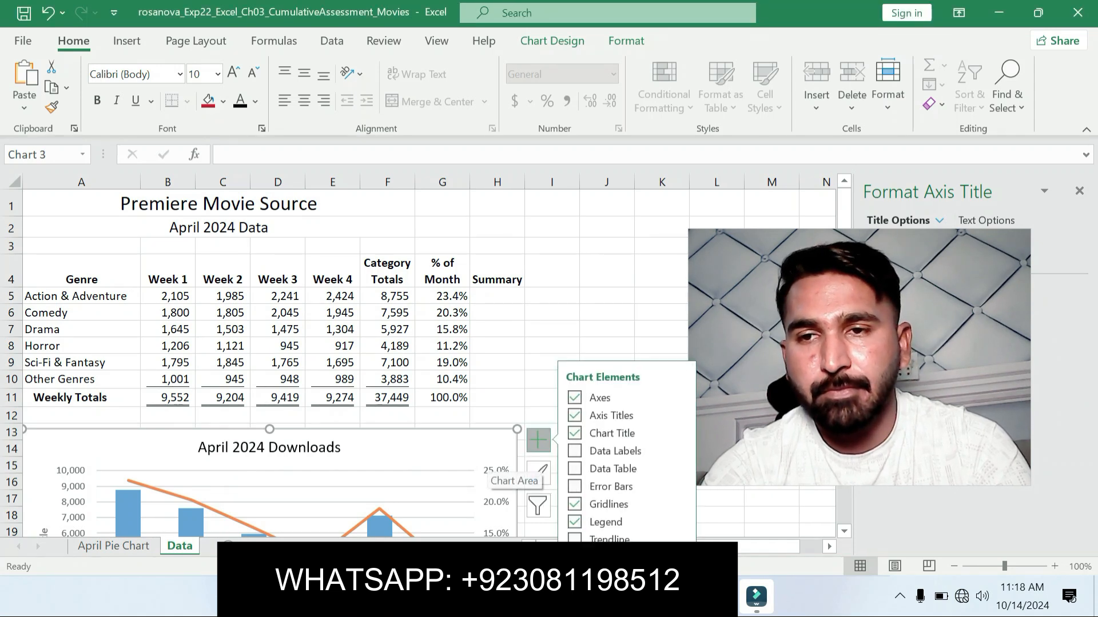
{"action": "mouse_move", "coordinate": [492, 449]}
{"action": "left_mouse_down"}
{"action": "mouse_move", "coordinate": [492, 418]}
{"action": "mouse_move", "coordinate": [492, 459]}
{"action": "left_mouse_up"}
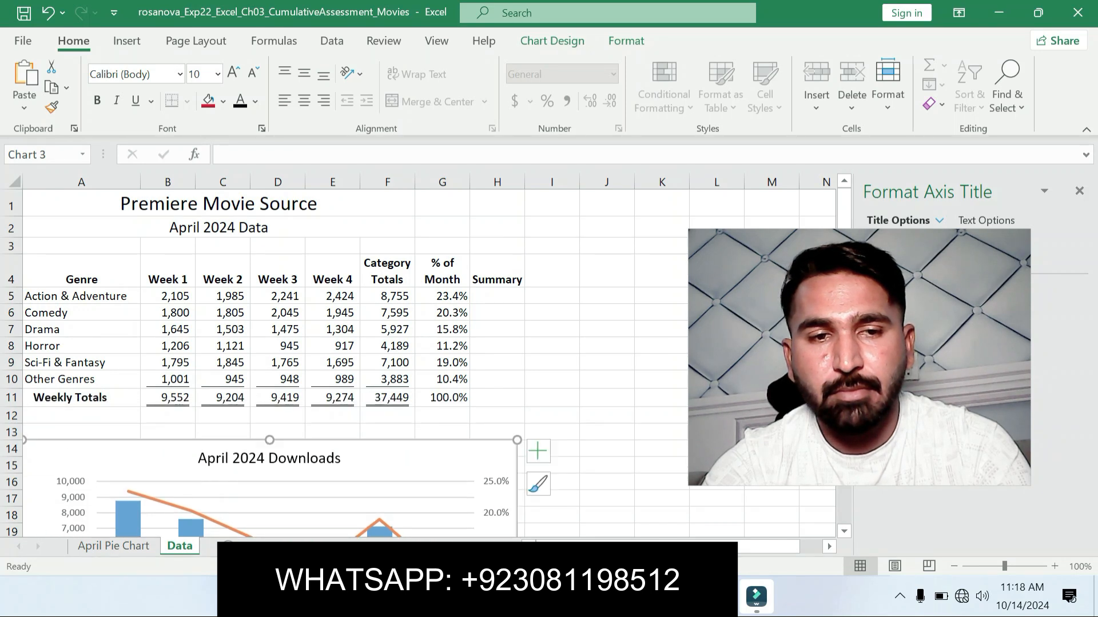
{"action": "key", "text": "ctrl+z"}
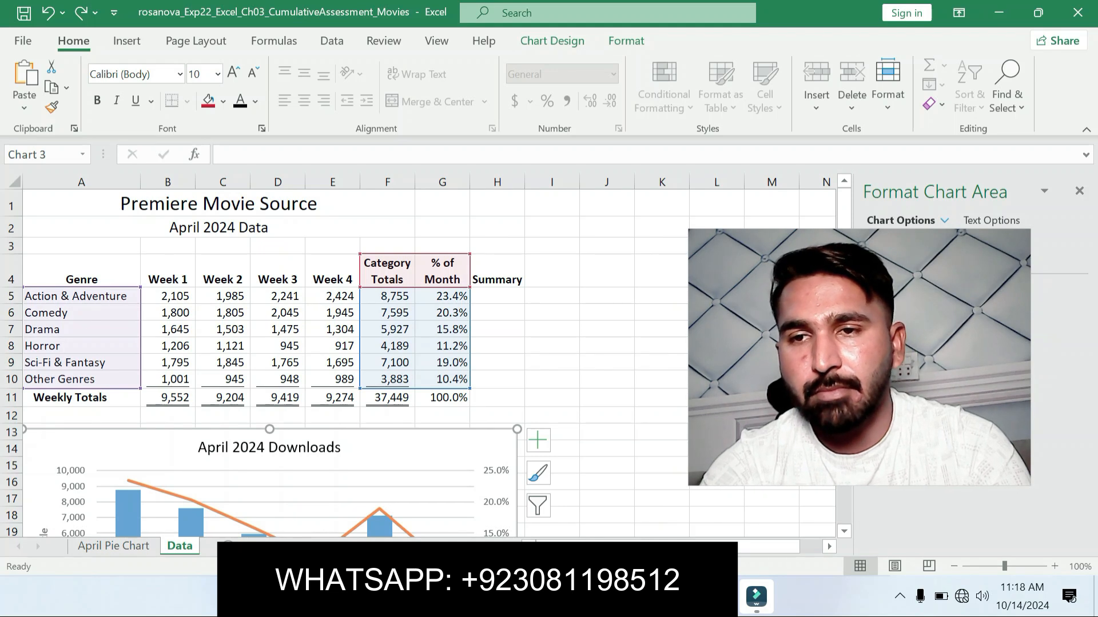
Step: Close the formatting pane and replace the primary vertical axis title's text with the copied Number of Downloads
{"action": "left_click", "coordinate": [1079, 191]}
{"action": "left_click_drag", "start_coordinate": [1088, 215], "coordinate": [1088, 300]}
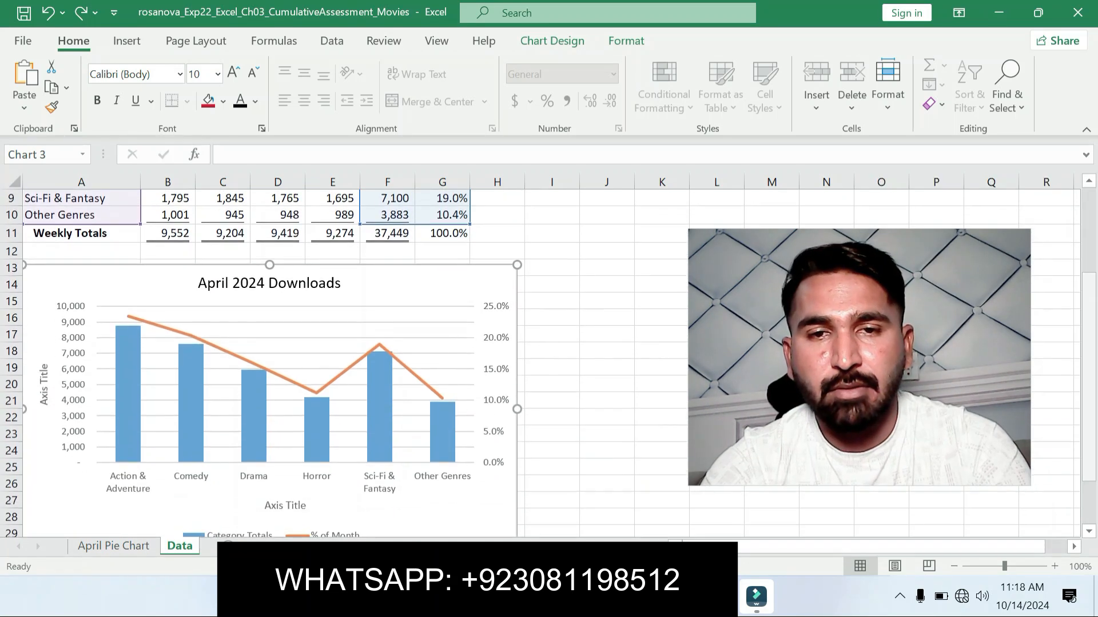
{"action": "left_click", "coordinate": [537, 276]}
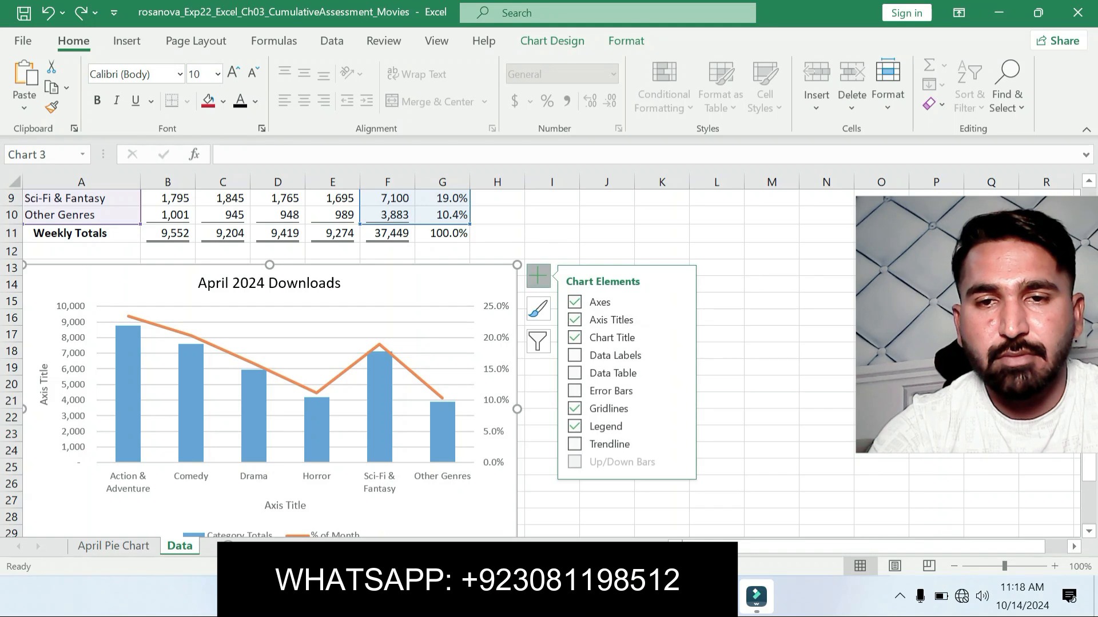
{"action": "mouse_move", "coordinate": [674, 310]}
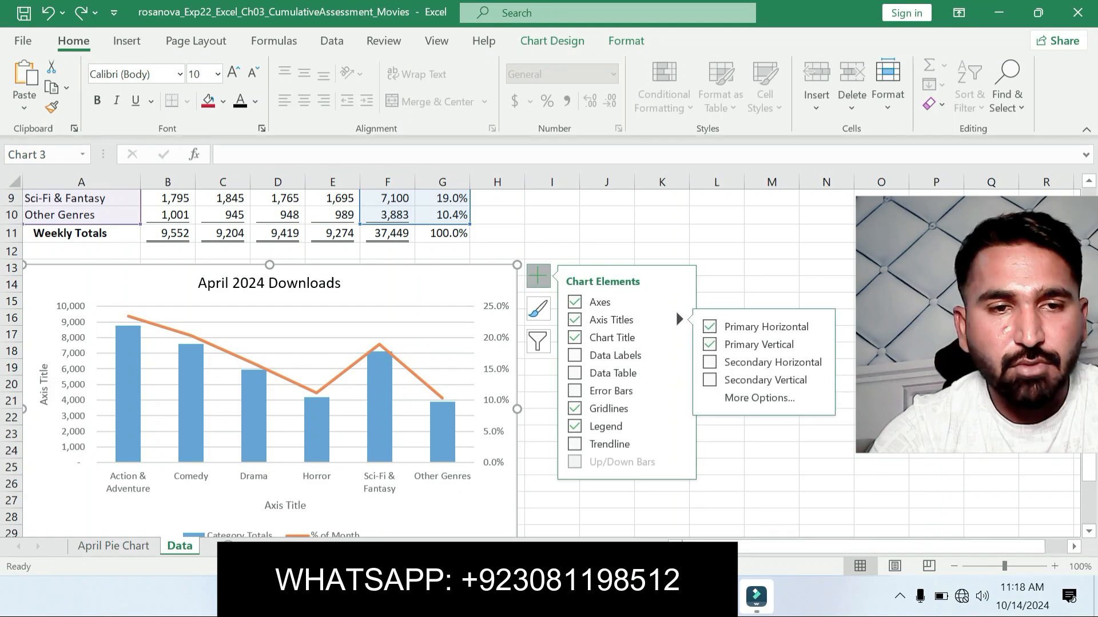
{"action": "left_click", "coordinate": [44, 386]}
{"action": "left_click_drag", "start_coordinate": [44, 404], "coordinate": [44, 366]}
{"action": "left_click_drag", "start_coordinate": [44, 405], "coordinate": [43, 364]}
{"action": "key", "text": "ctrl+v"}
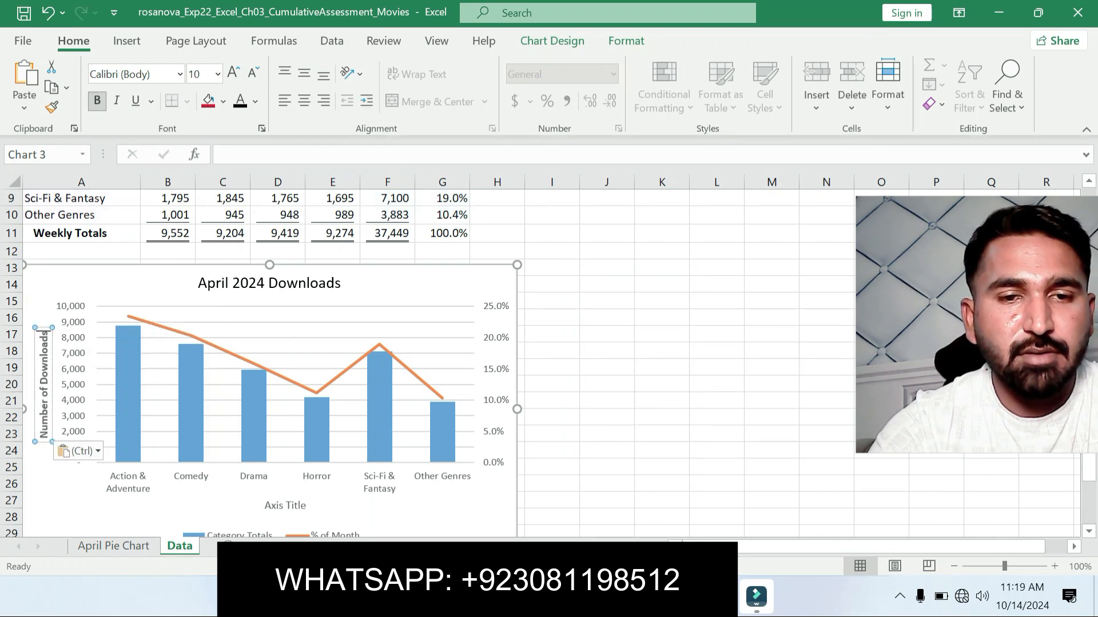
Step: Replace the primary horizontal axis title's text with Number of Downloads and switch back to the Word instructions
{"action": "left_click", "coordinate": [272, 505]}
{"action": "left_click_drag", "start_coordinate": [265, 506], "coordinate": [310, 506]}
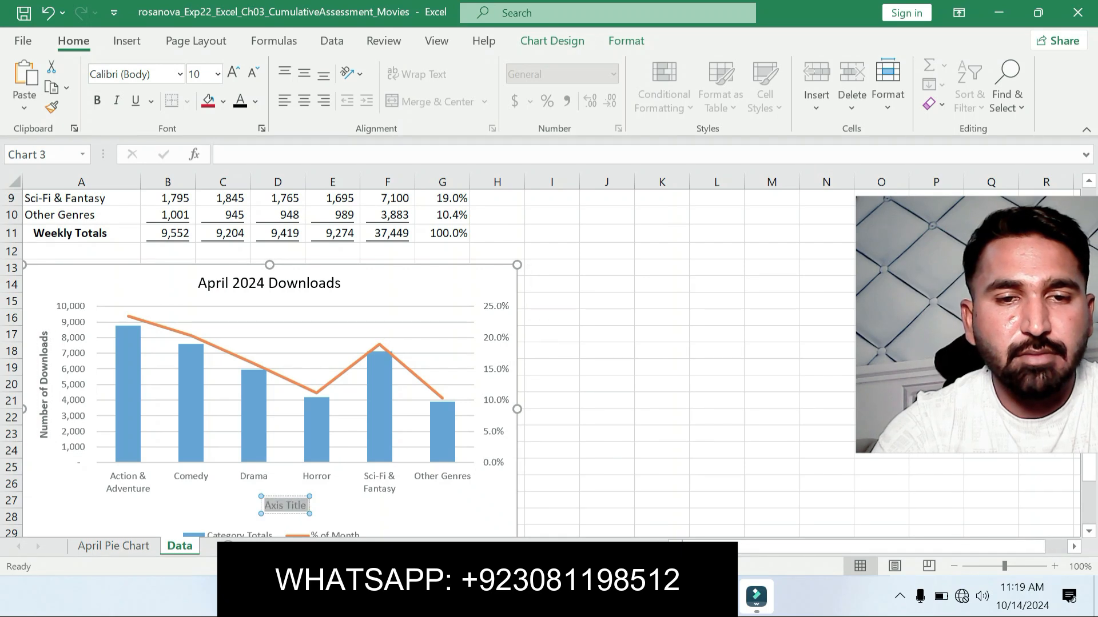
{"action": "key", "text": "ctrl+v"}
{"action": "left_click", "coordinate": [606, 450]}
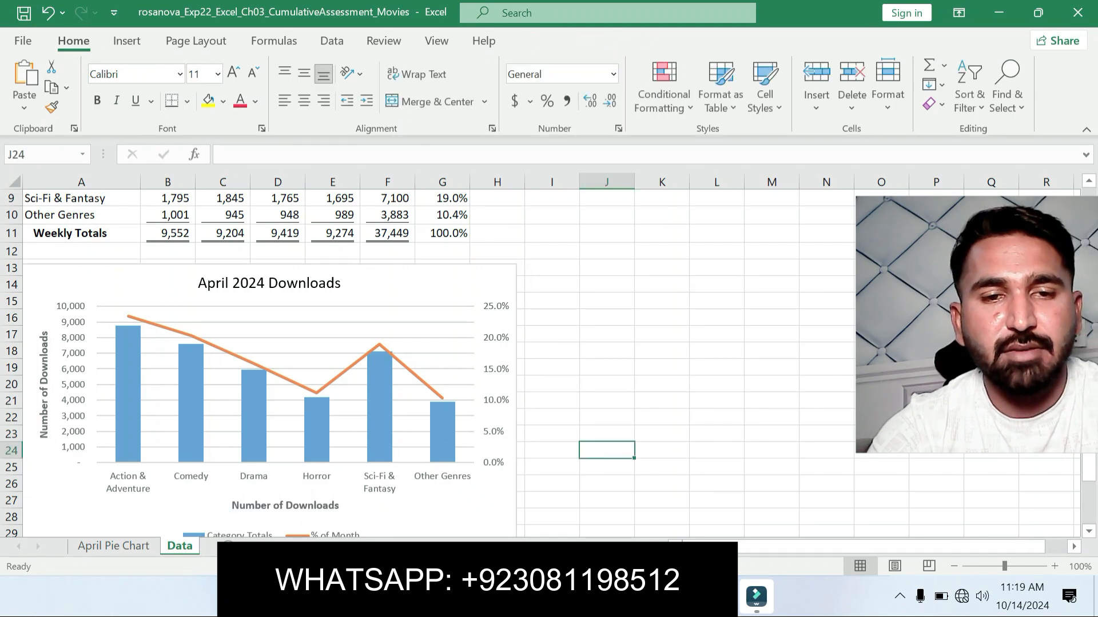
{"action": "key", "text": "alt+Tab"}
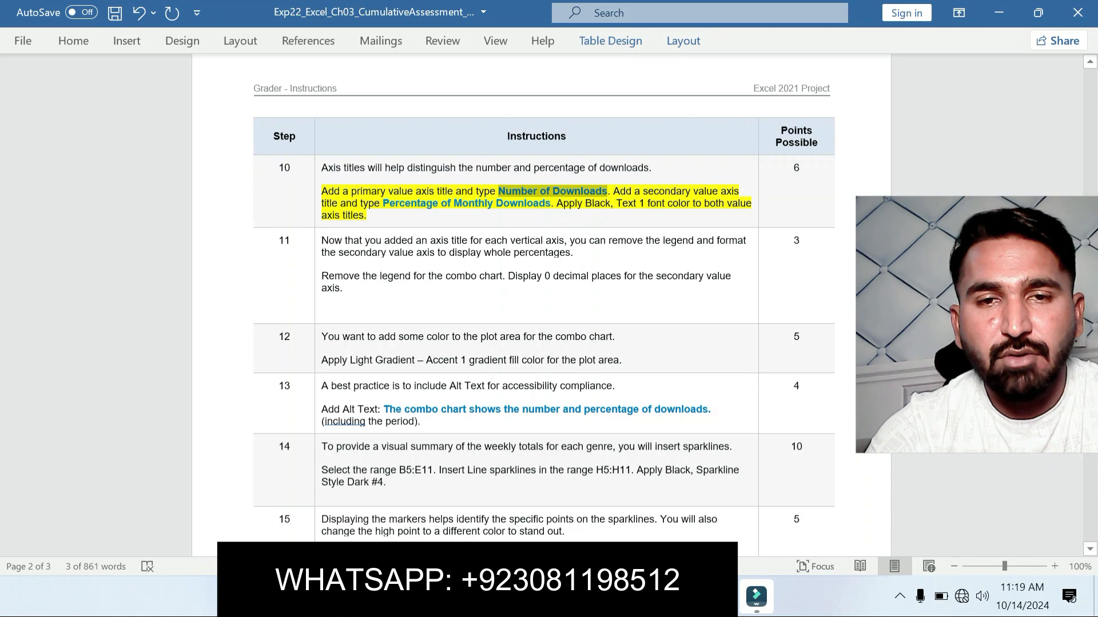
Step: Copy Percentage of Monthly Downloads from step 10 in Word and add secondary horizontal and secondary vertical axis titles to the combo chart in Excel
{"action": "left_click_drag", "start_coordinate": [388, 203], "coordinate": [550, 203]}
{"action": "key", "text": "ctrl+c"}
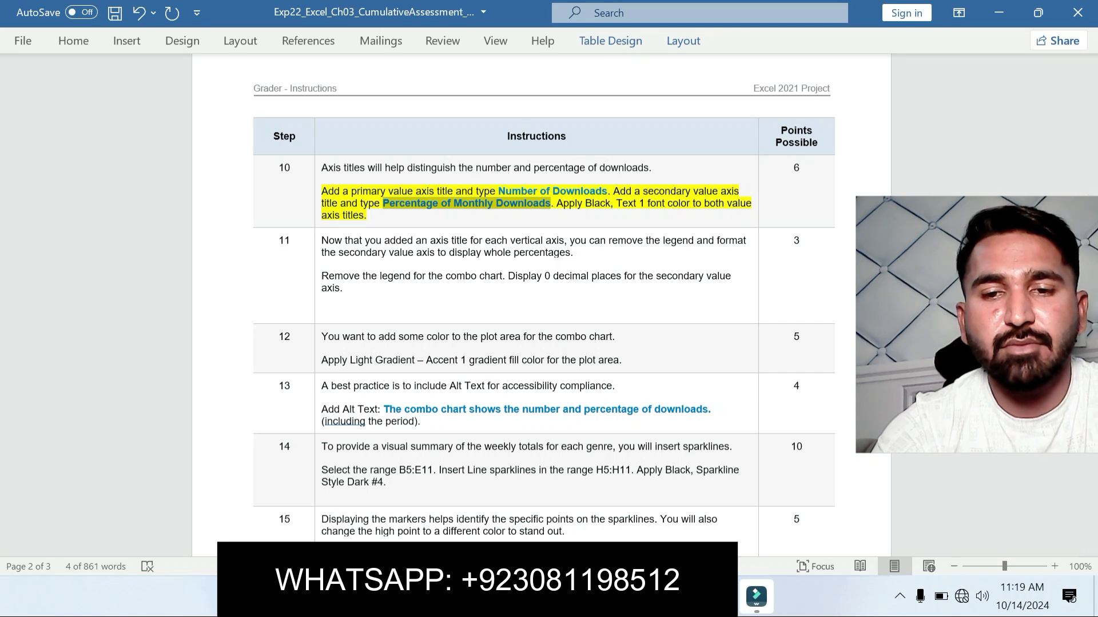
{"action": "key", "text": "alt+Tab"}
{"action": "left_click", "coordinate": [492, 274]}
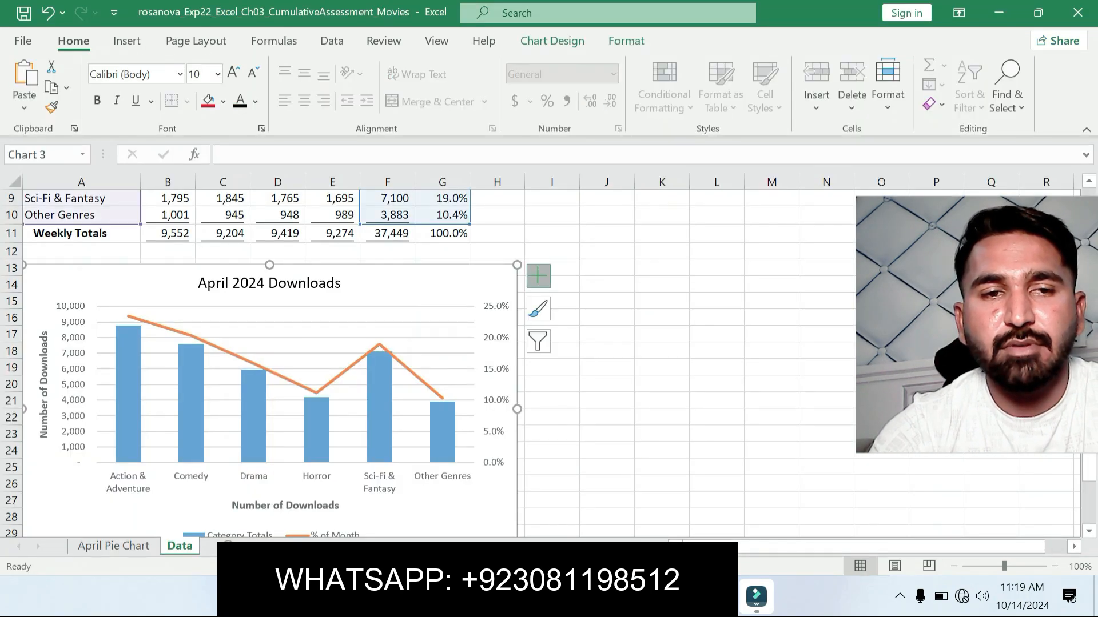
{"action": "left_click", "coordinate": [538, 276]}
{"action": "left_click", "coordinate": [678, 317]}
{"action": "left_click", "coordinate": [710, 361]}
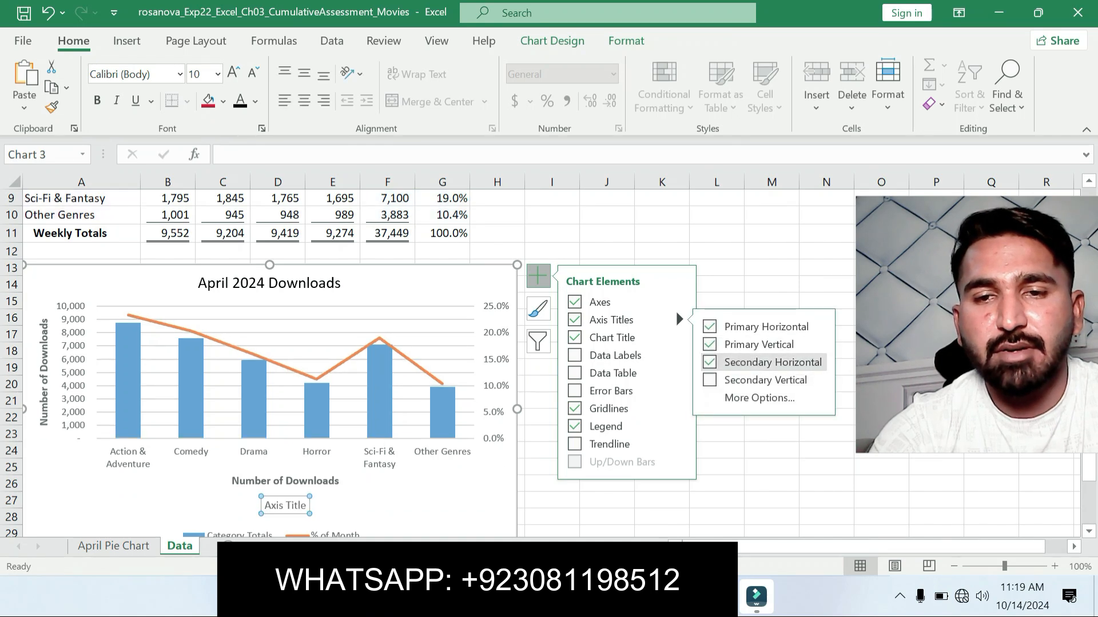
{"action": "left_click", "coordinate": [709, 380]}
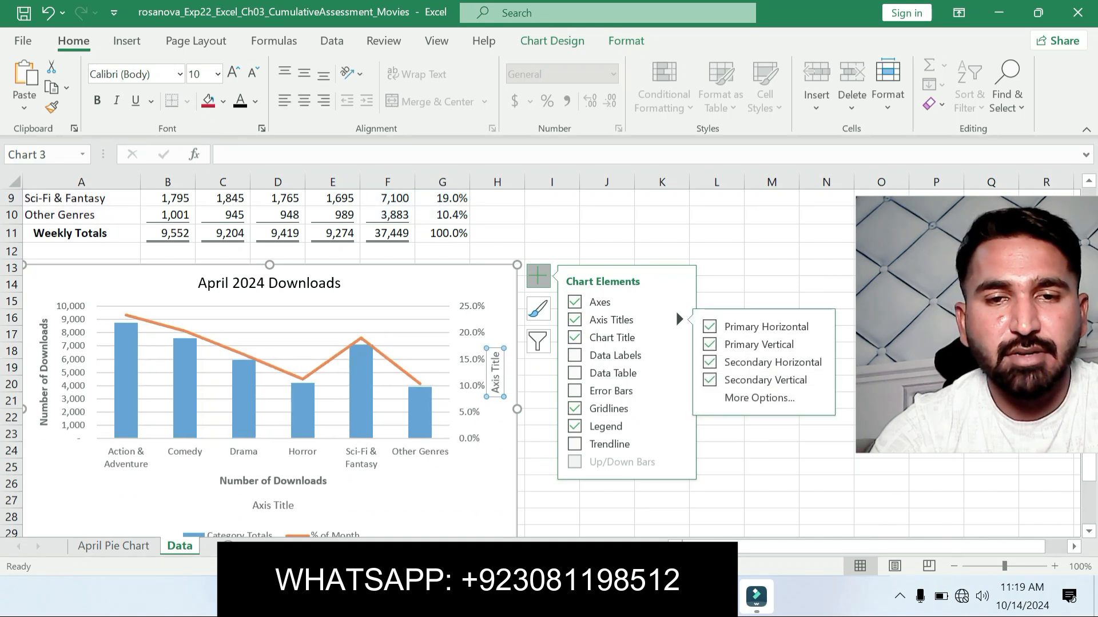
Step: Replace the text of the secondary vertical and secondary horizontal axis titles with the copied Percentage of Monthly Downloads
{"action": "left_click_drag", "start_coordinate": [496, 393], "coordinate": [496, 356]}
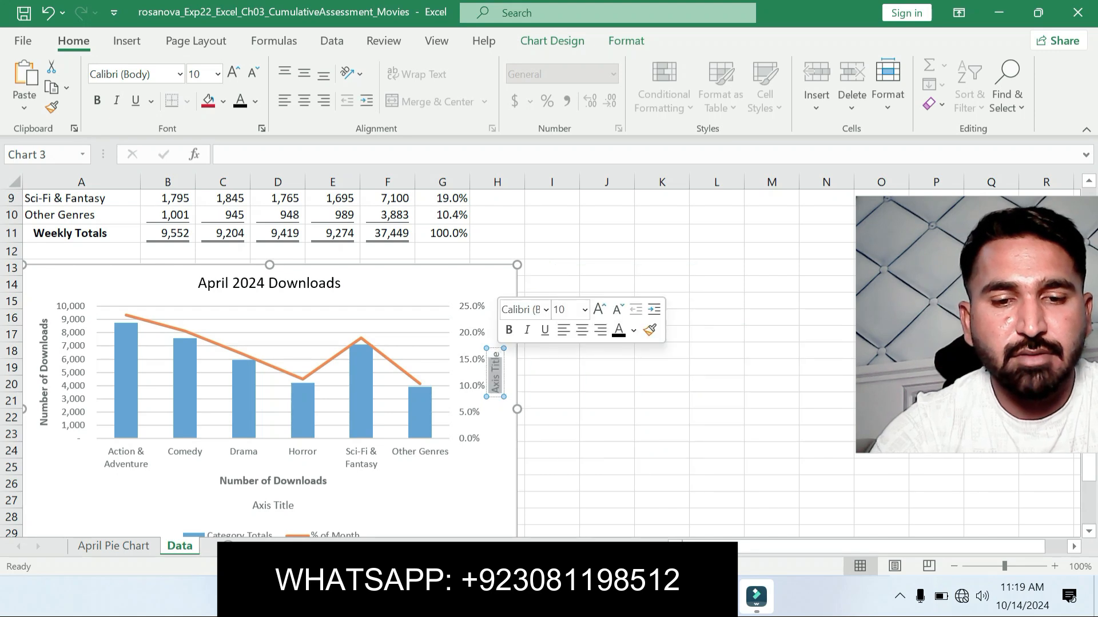
{"action": "key", "text": "ctrl+v"}
{"action": "left_click", "coordinate": [273, 505]}
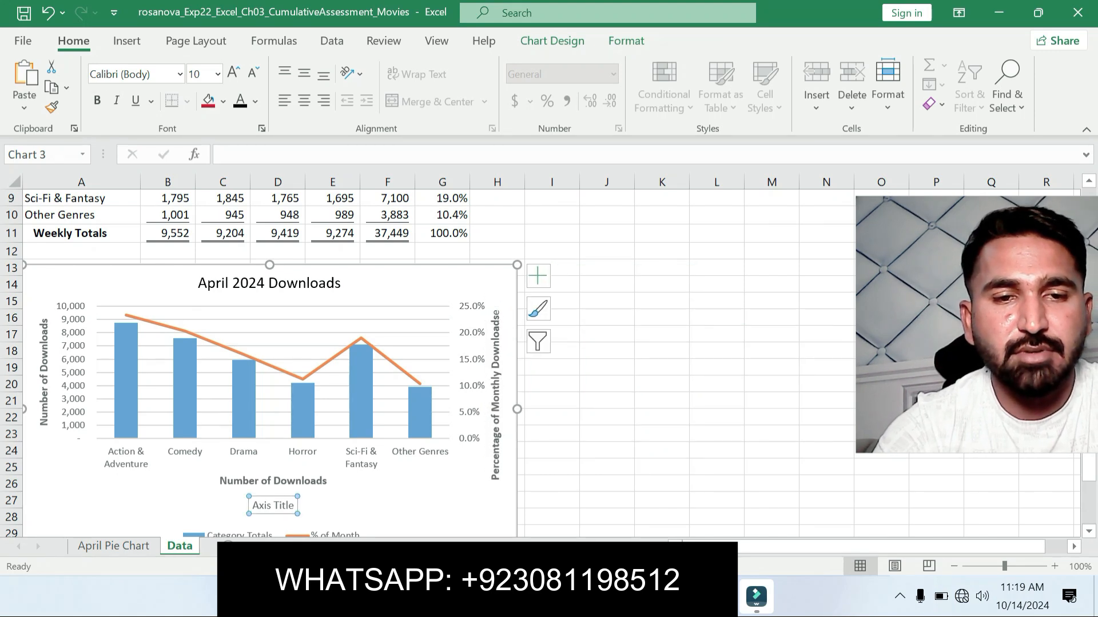
{"action": "left_click_drag", "start_coordinate": [297, 505], "coordinate": [252, 506]}
{"action": "key", "text": "ctrl+v"}
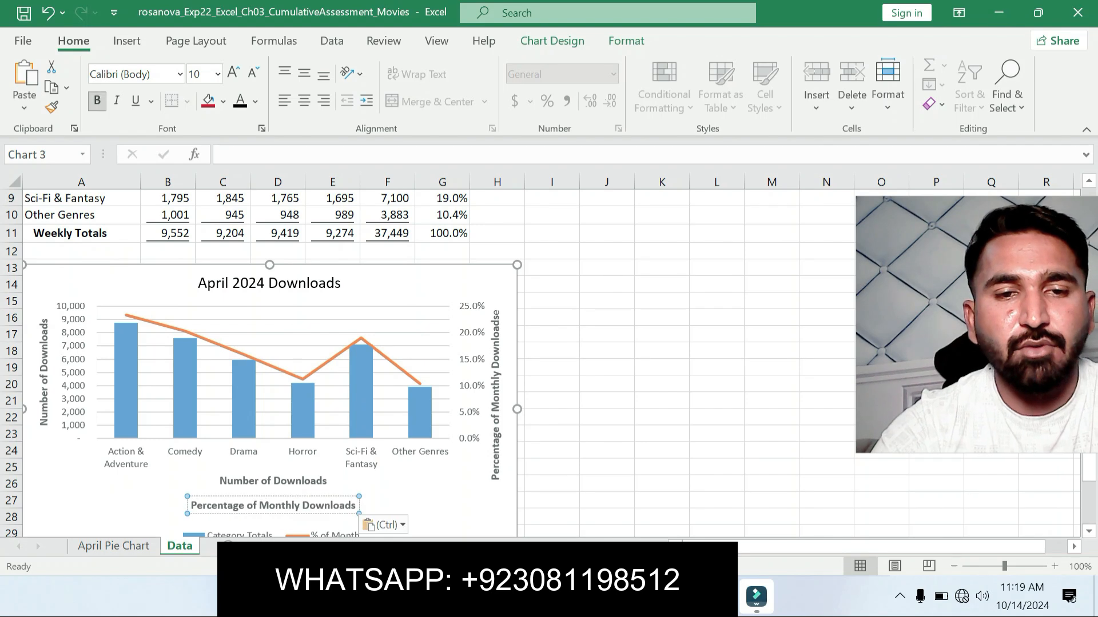
{"action": "left_click", "coordinate": [607, 450]}
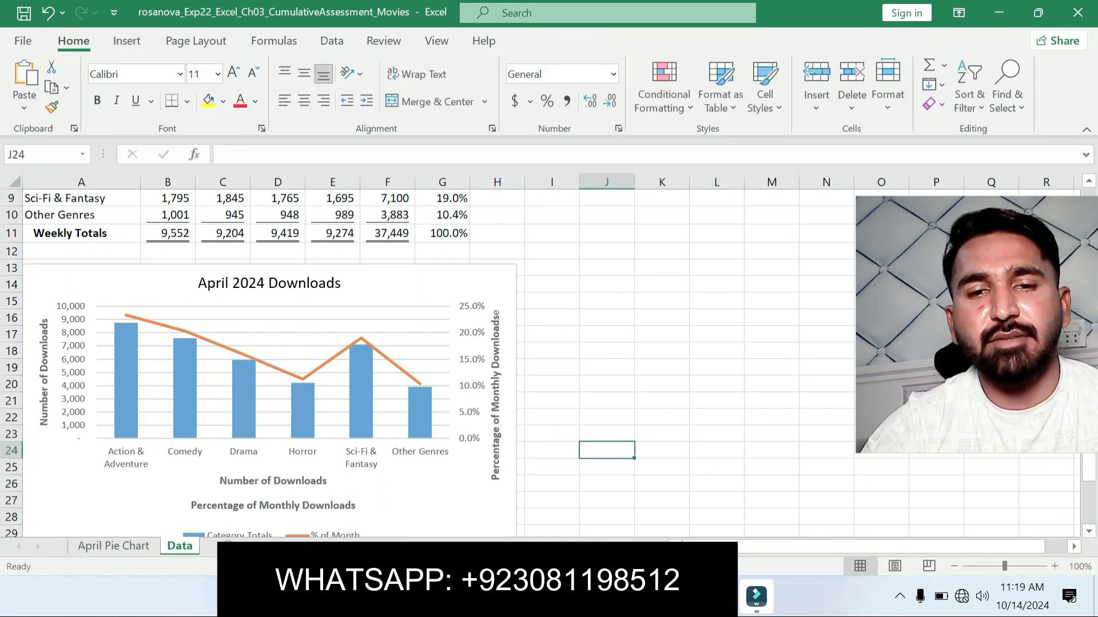
Step: Check step 10 in Word, return to Excel and apply black font color to all four axis titles of the combo chart
{"action": "key", "text": "alt+Tab"}
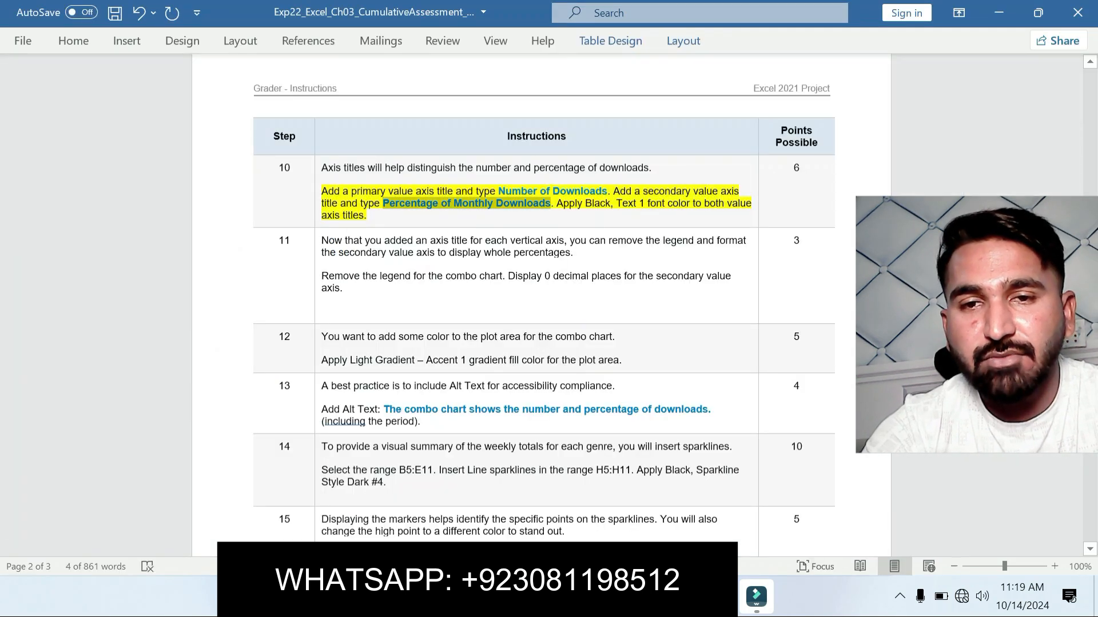
{"action": "key", "text": "alt+Tab"}
{"action": "left_click", "coordinate": [496, 395]}
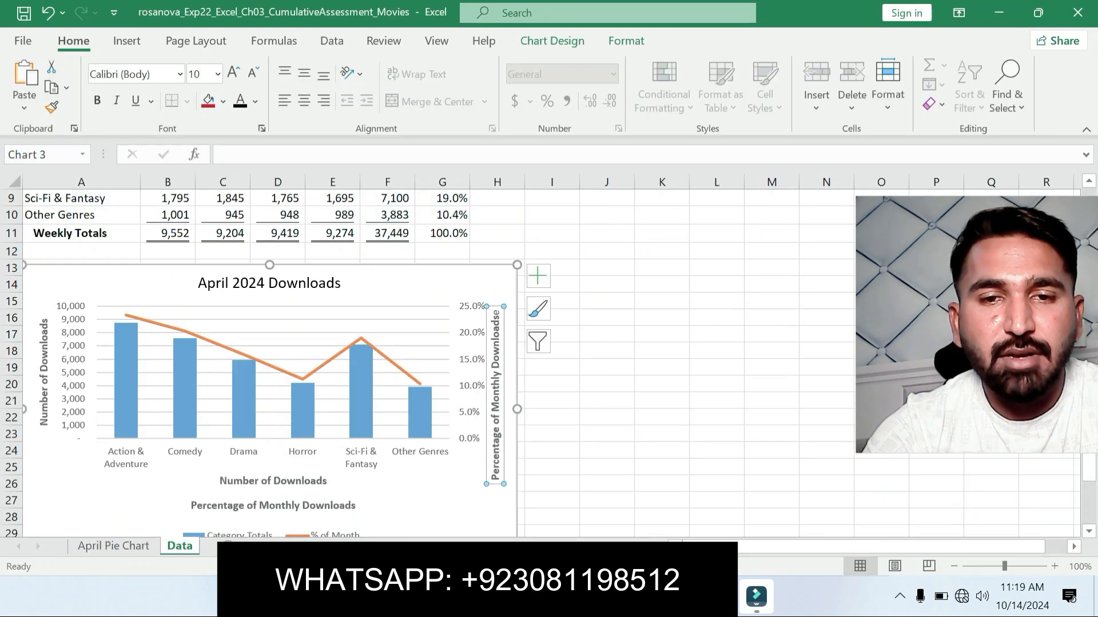
{"action": "left_click", "coordinate": [240, 101]}
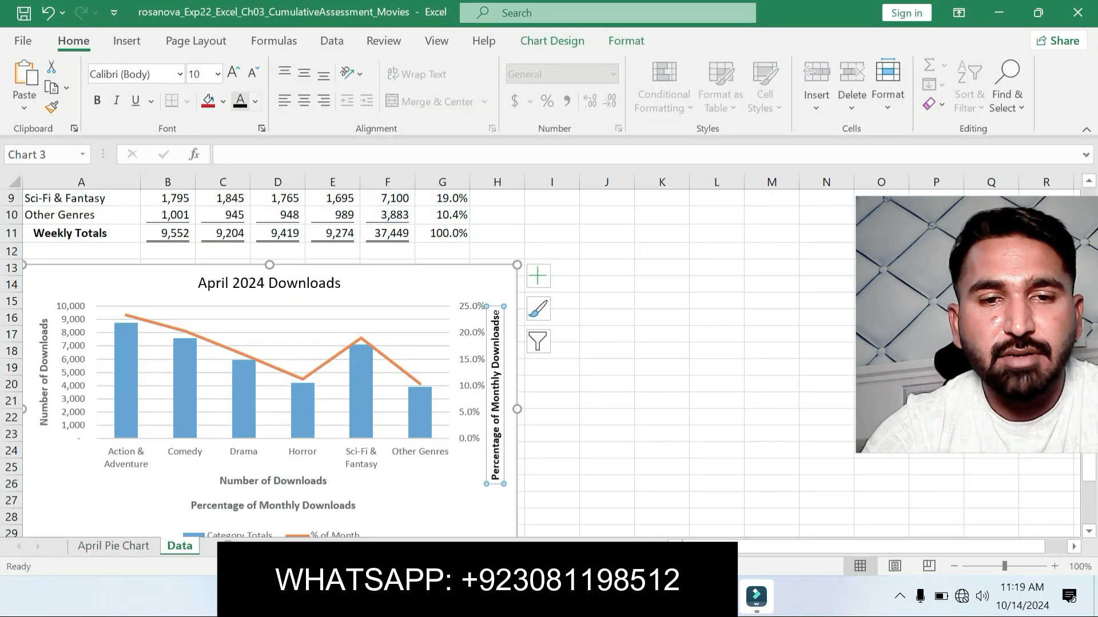
{"action": "left_click", "coordinate": [273, 506]}
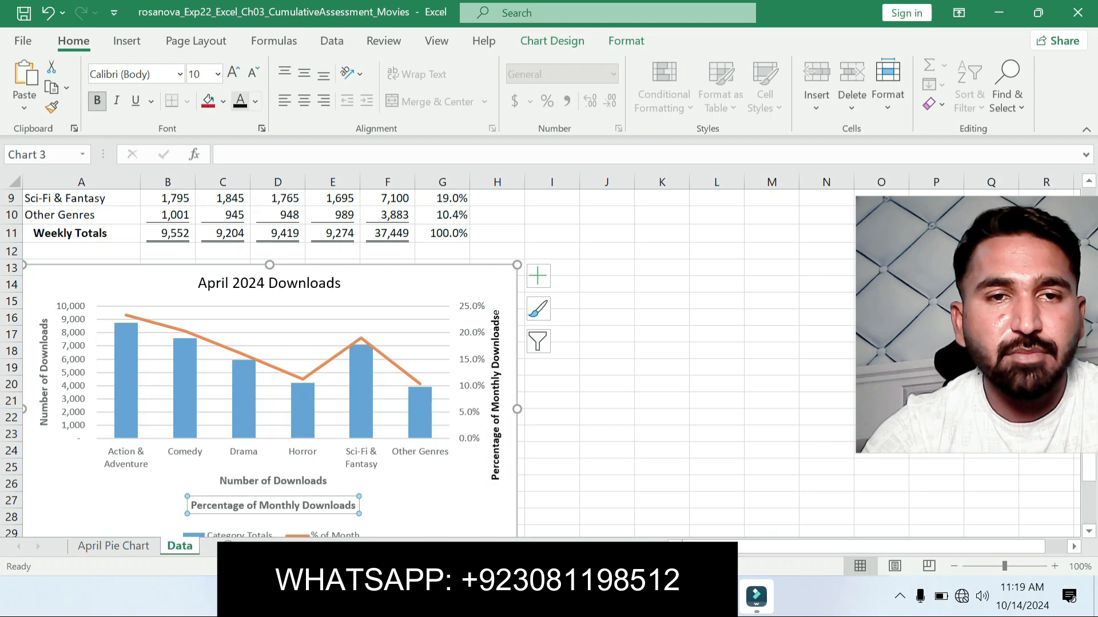
{"action": "left_click", "coordinate": [241, 101]}
{"action": "left_click", "coordinate": [273, 482]}
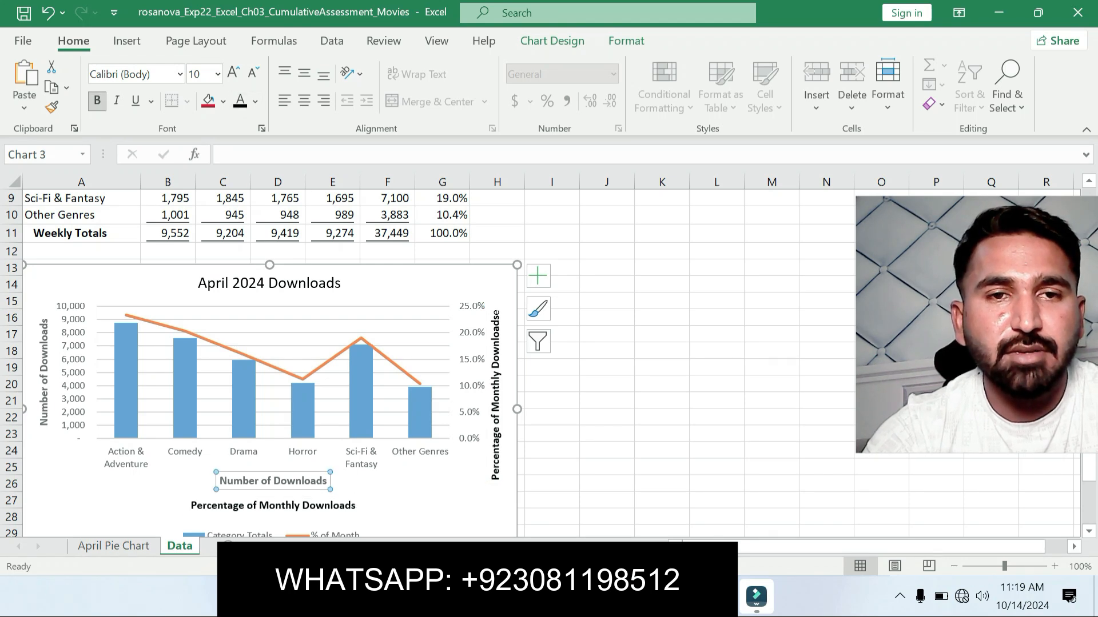
{"action": "left_click", "coordinate": [240, 101]}
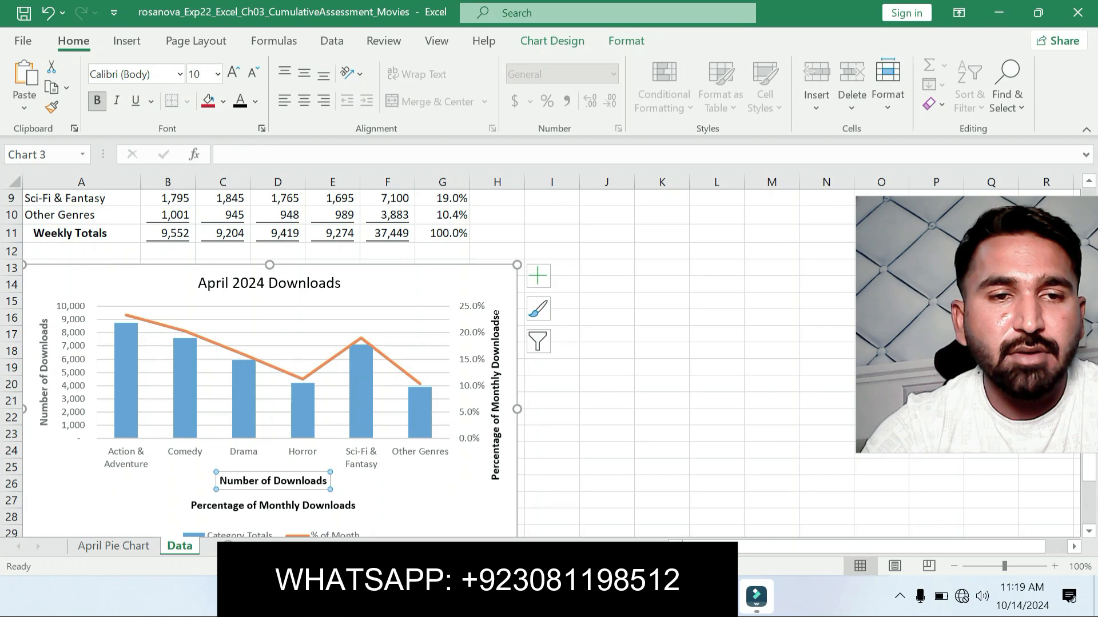
{"action": "left_click", "coordinate": [44, 373]}
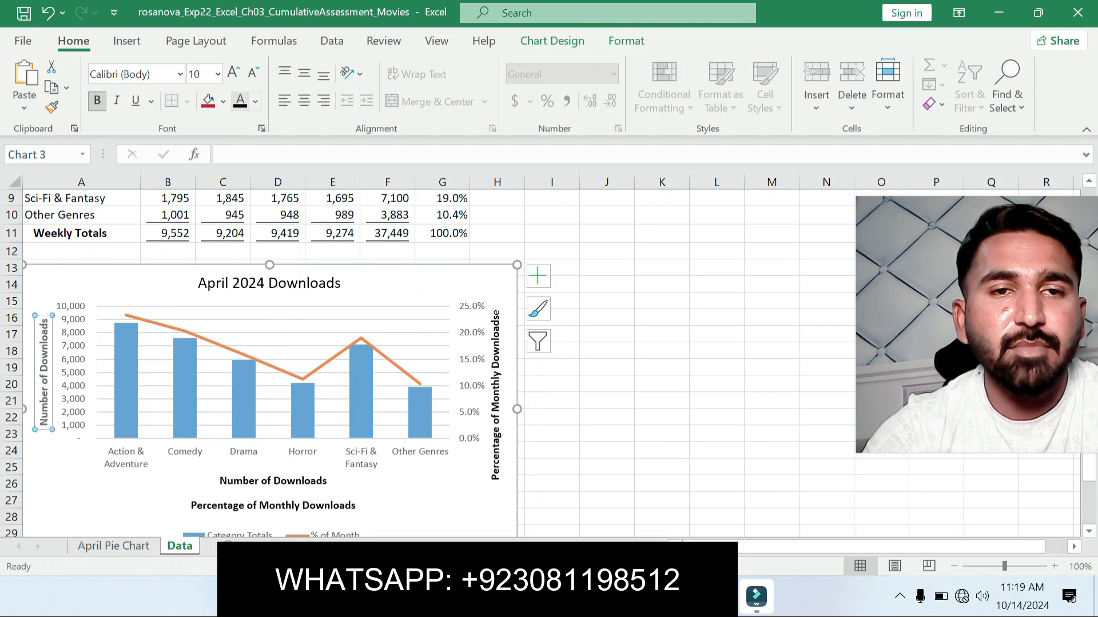
{"action": "left_click", "coordinate": [240, 101]}
{"action": "left_click", "coordinate": [662, 335]}
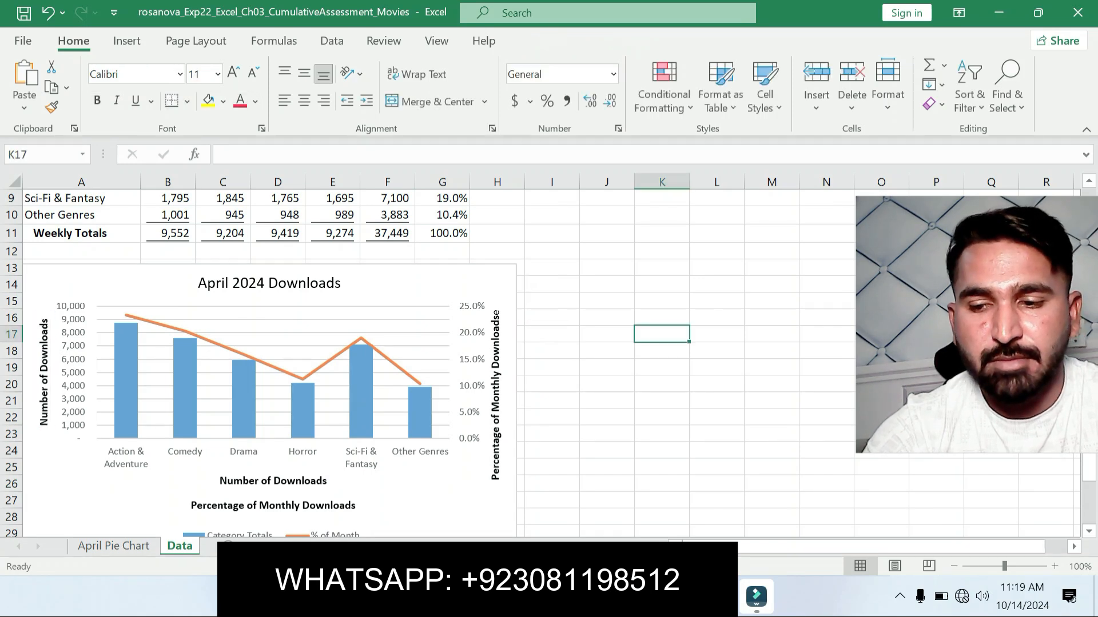
{"action": "left_click", "coordinate": [606, 418]}
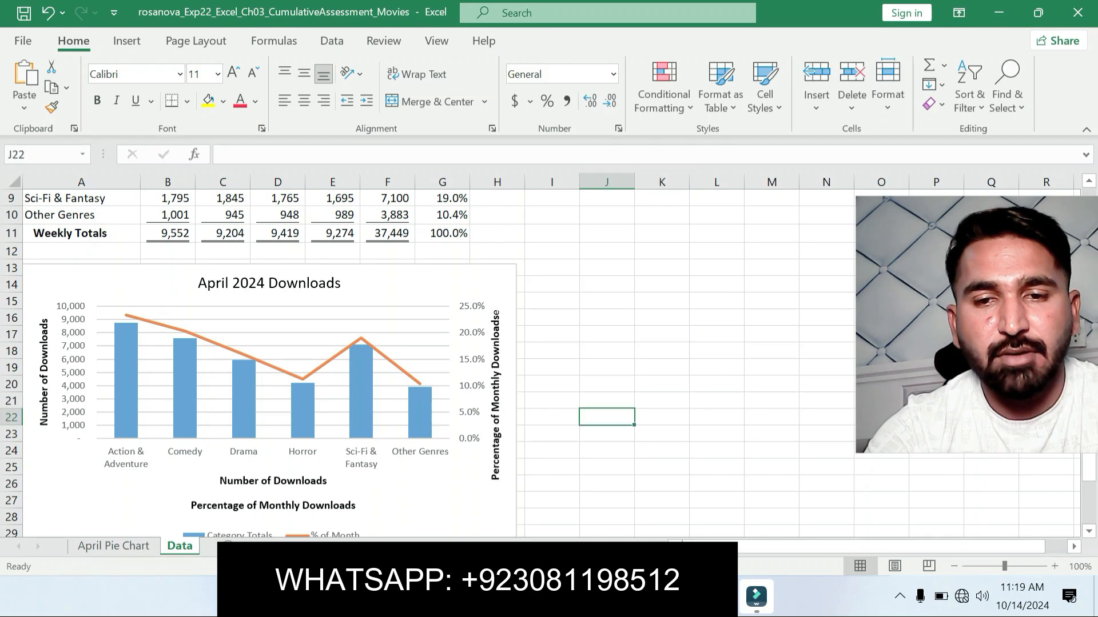
Step: Return to the Word instructions and move the yellow highlight from step 10 to the step 11 legend and decimal places instruction
{"action": "key", "text": "alt+Tab"}
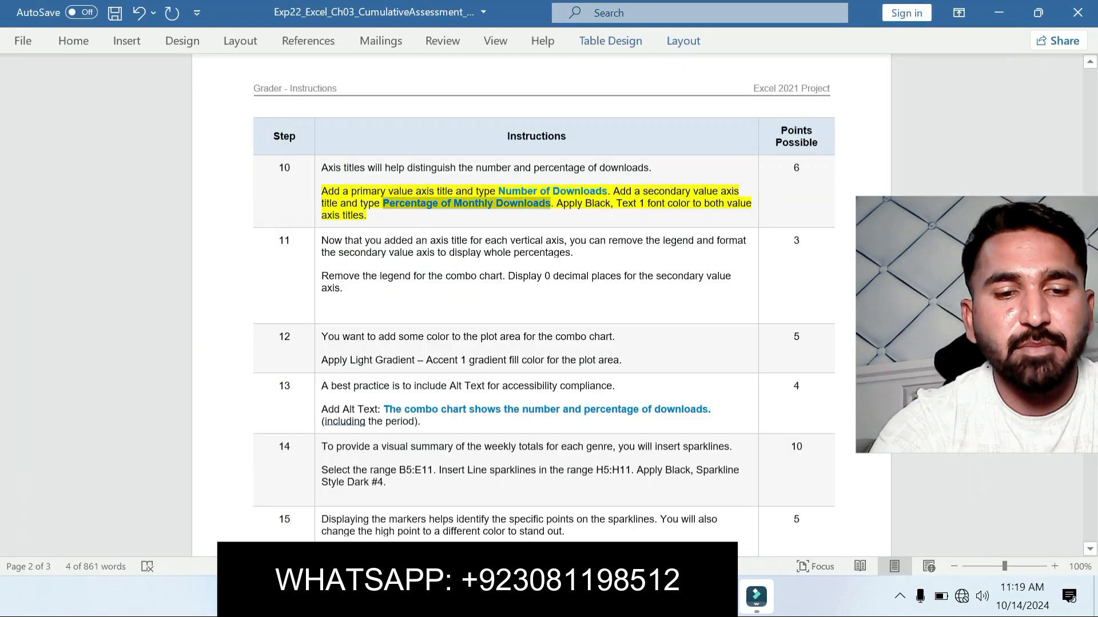
{"action": "key", "text": "ctrl+z"}
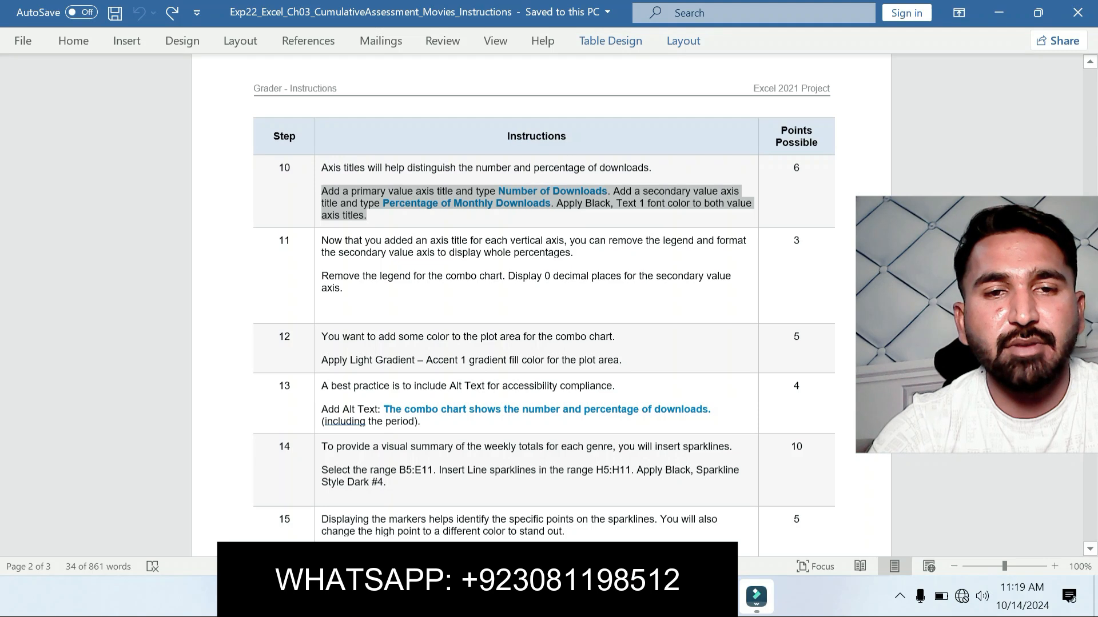
{"action": "left_click_drag", "start_coordinate": [321, 276], "coordinate": [433, 290]}
{"action": "left_click", "coordinate": [515, 256]}
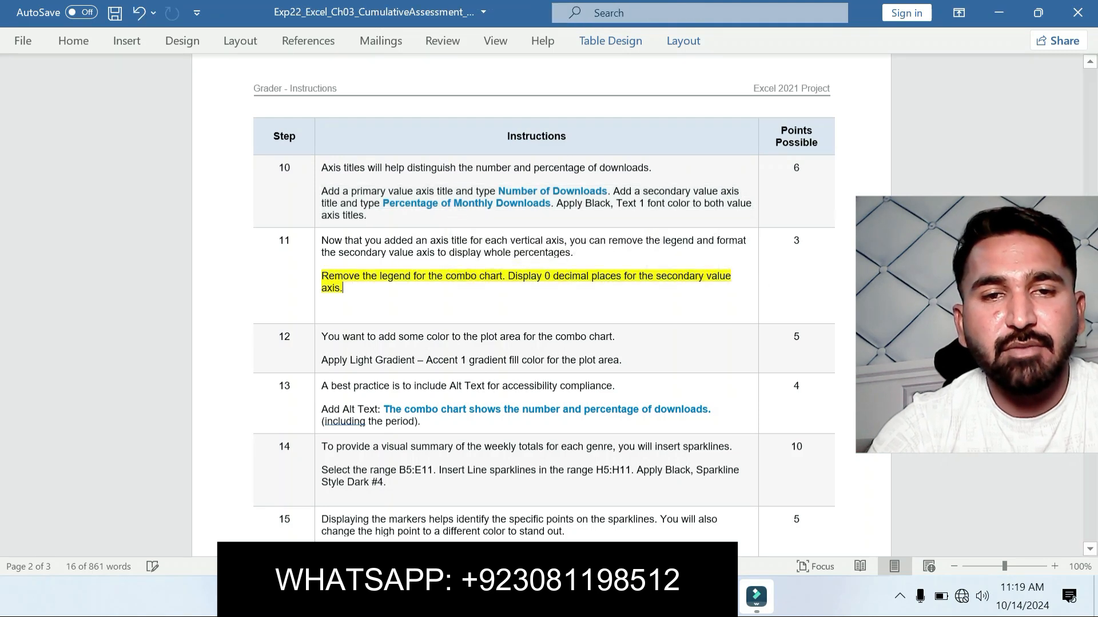
{"action": "key", "text": "Return"}
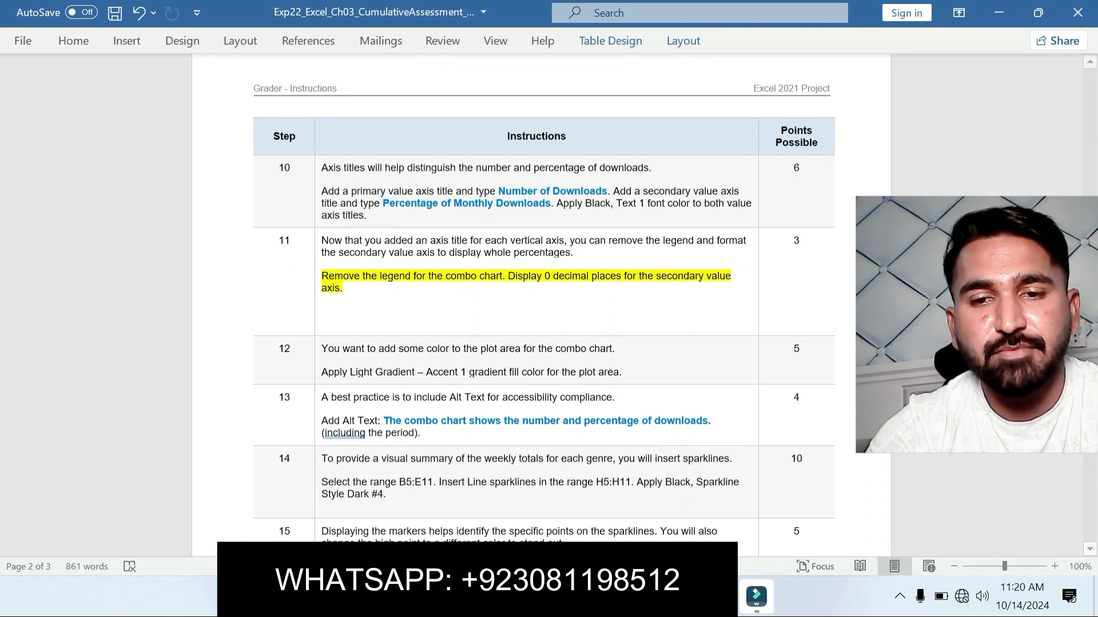
Step: Switch to Excel and remove the legend from the April 2024 Downloads combo chart
{"action": "key", "text": "alt+Tab"}
{"action": "left_click", "coordinate": [458, 275]}
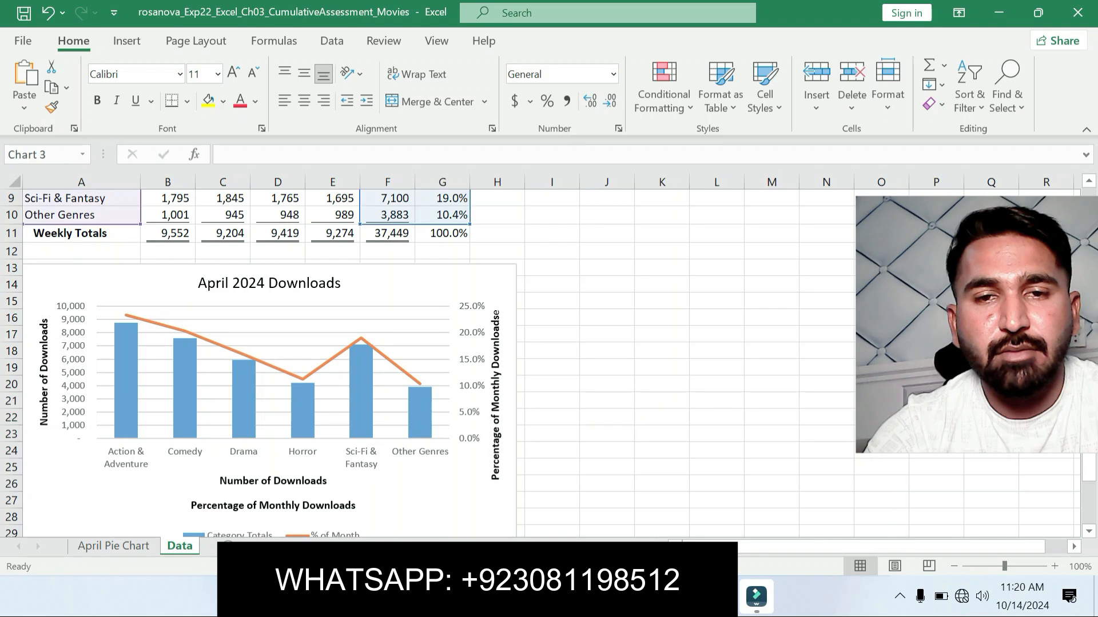
{"action": "left_click", "coordinate": [538, 276]}
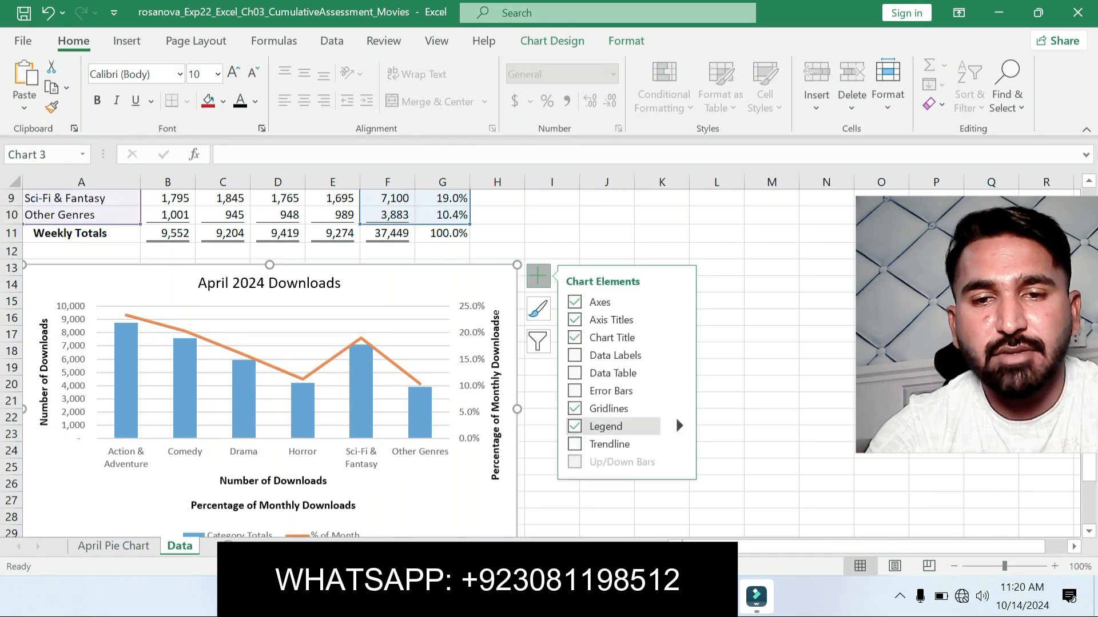
{"action": "left_click", "coordinate": [658, 426]}
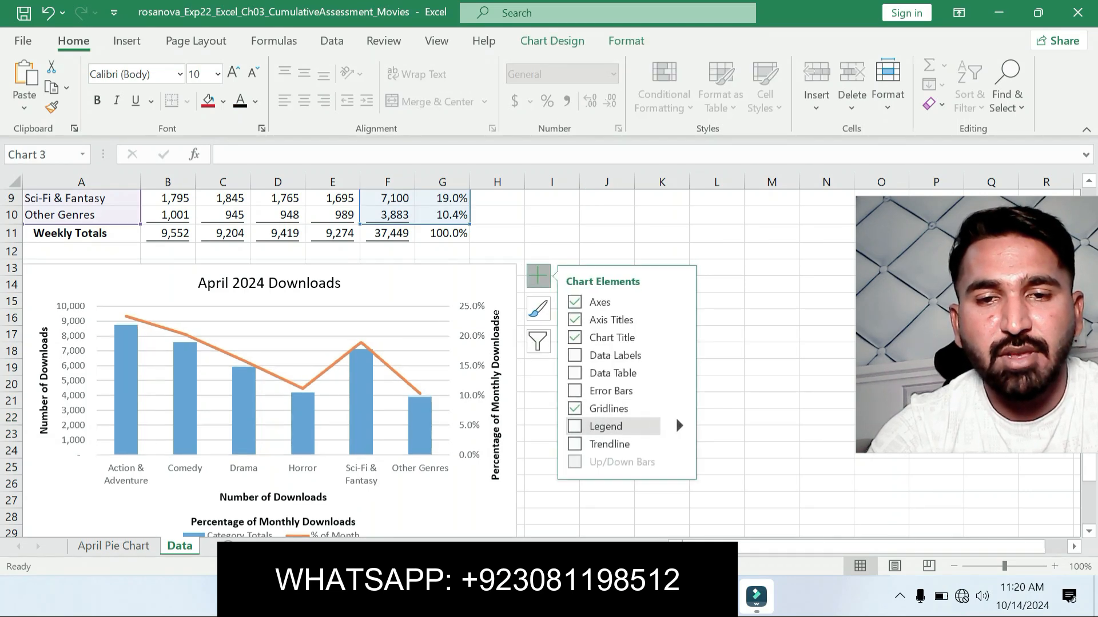
Step: Recheck step 11 in Word, then open the secondary vertical axis's formatting options in Excel and expand its Labels and Number settings
{"action": "left_click", "coordinate": [468, 395]}
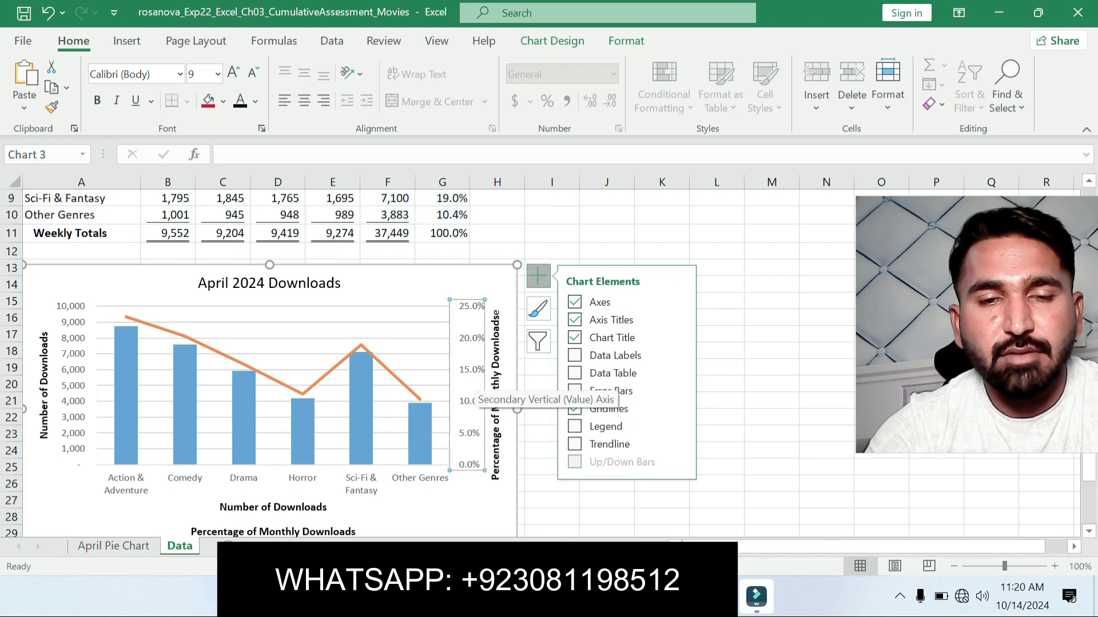
{"action": "key", "text": "alt+Tab"}
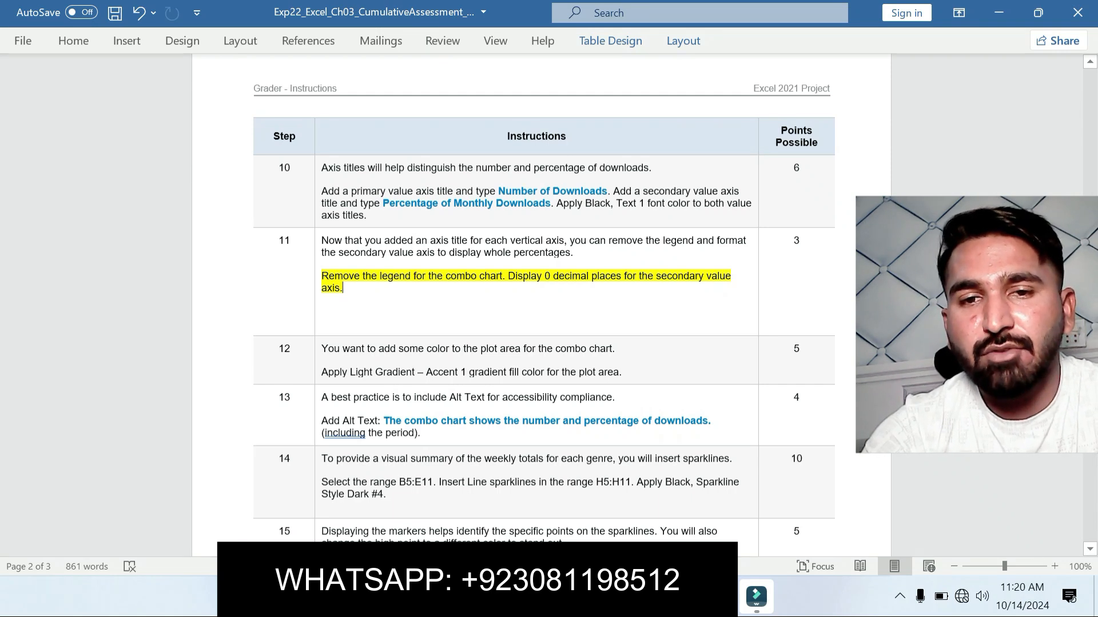
{"action": "key", "text": "alt+Tab"}
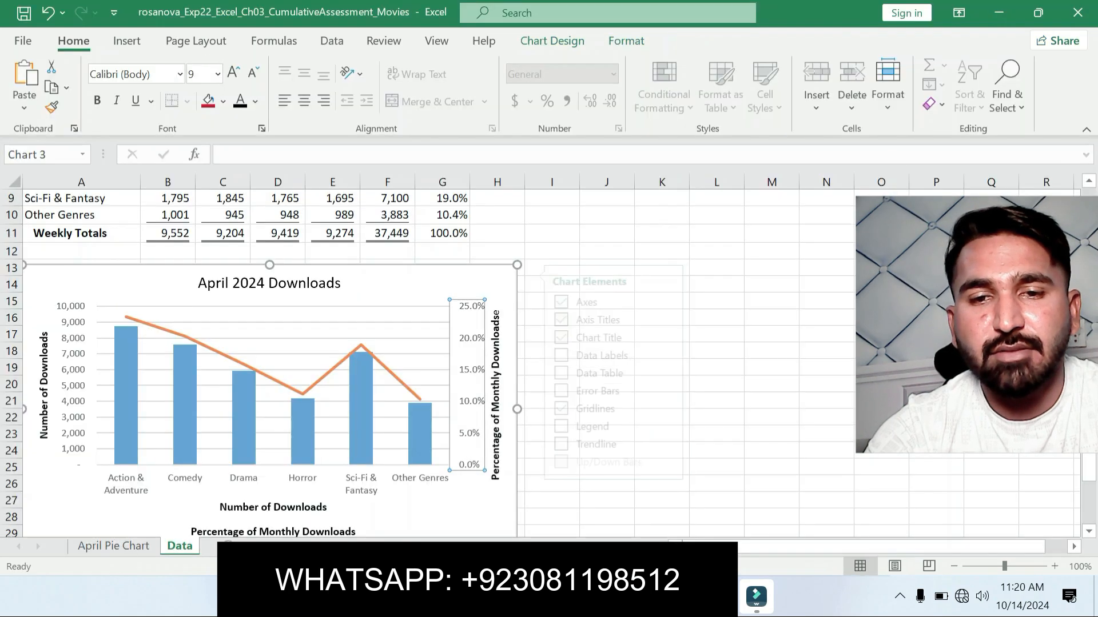
{"action": "right_click", "coordinate": [476, 346]}
{"action": "left_click", "coordinate": [517, 331]}
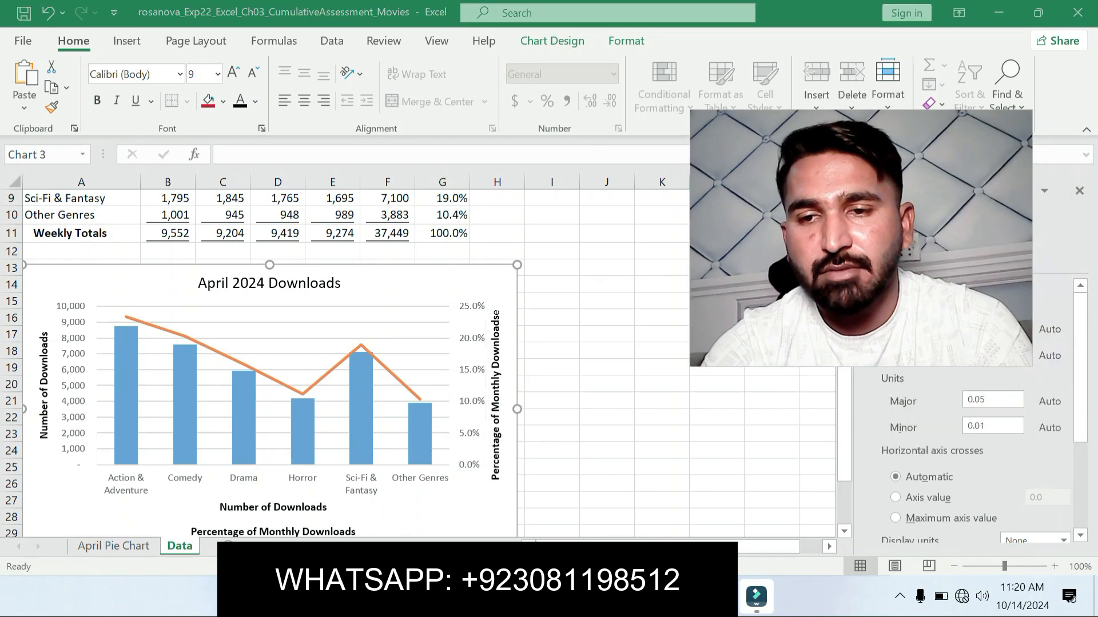
{"action": "scroll", "coordinate": [949, 337], "scroll_direction": "down", "scroll_amount": 2}
{"action": "scroll", "coordinate": [972, 434], "scroll_direction": "down", "scroll_amount": 3}
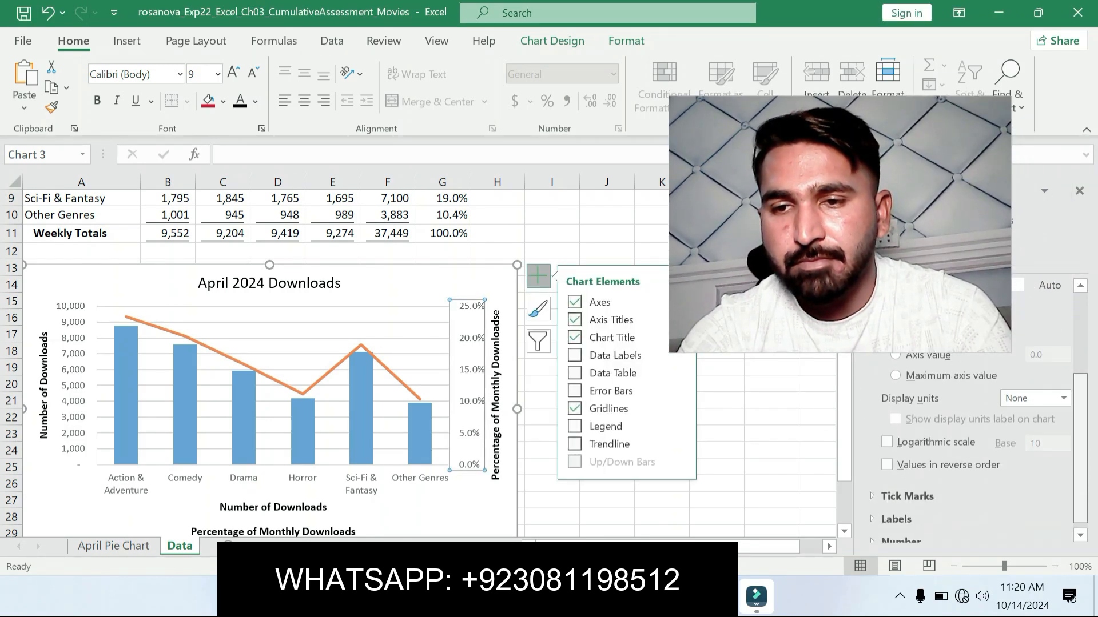
{"action": "left_click", "coordinate": [900, 533]}
{"action": "left_click_drag", "start_coordinate": [1080, 445], "coordinate": [1080, 506]}
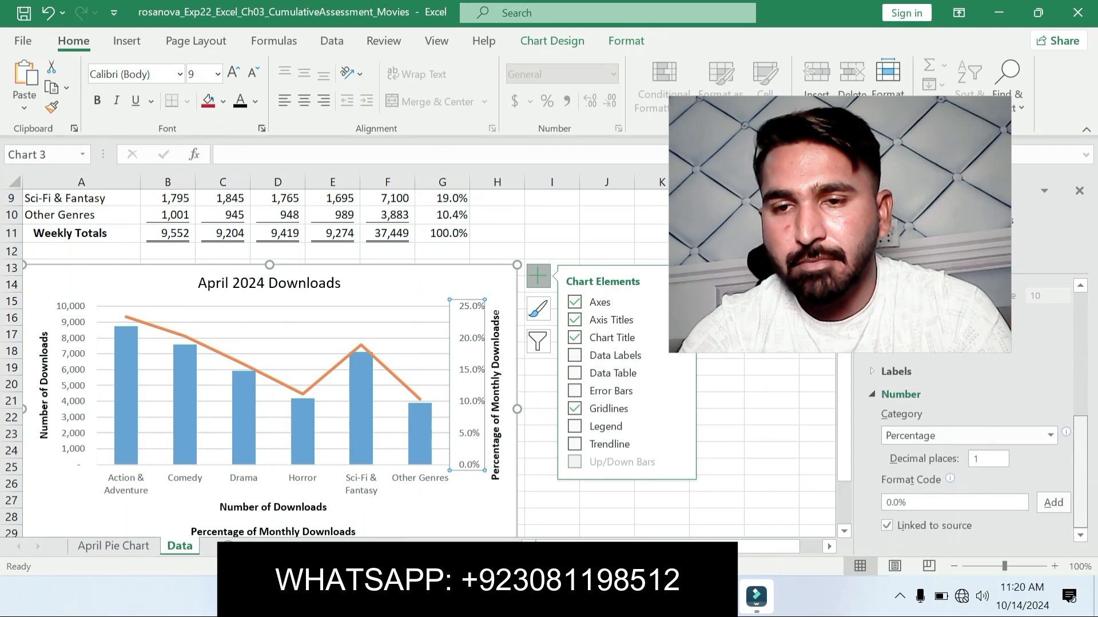
{"action": "left_click", "coordinate": [896, 371]}
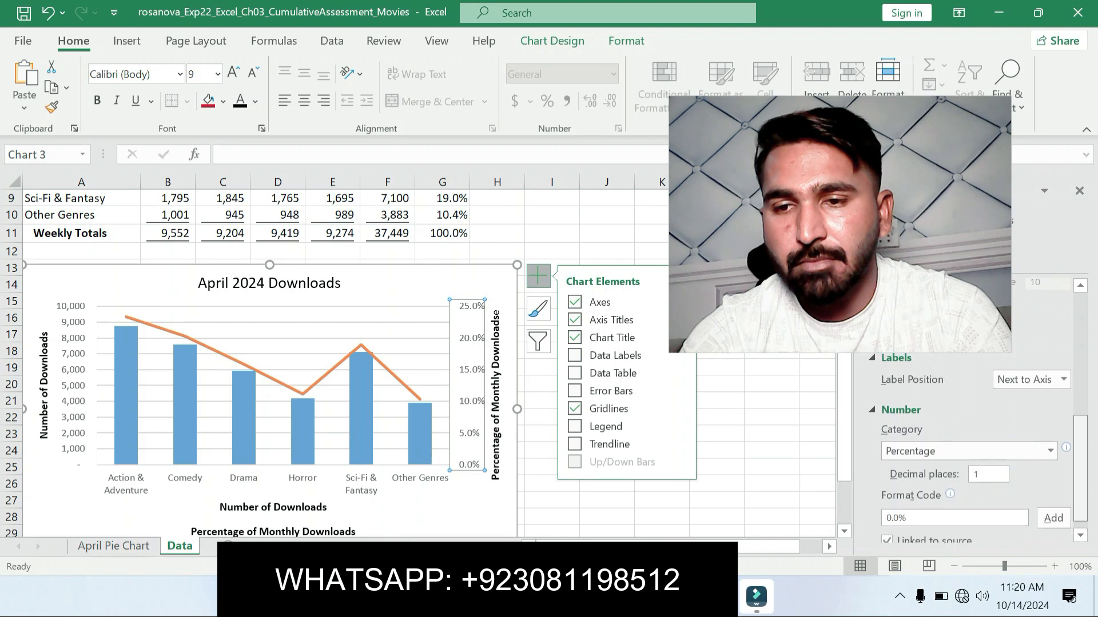
{"action": "scroll", "coordinate": [972, 445], "scroll_direction": "down", "scroll_amount": 1}
{"action": "mouse_move", "coordinate": [1080, 480]}
{"action": "left_mouse_down"}
{"action": "mouse_move", "coordinate": [1080, 452]}
{"action": "mouse_move", "coordinate": [1080, 481]}
{"action": "left_mouse_up"}
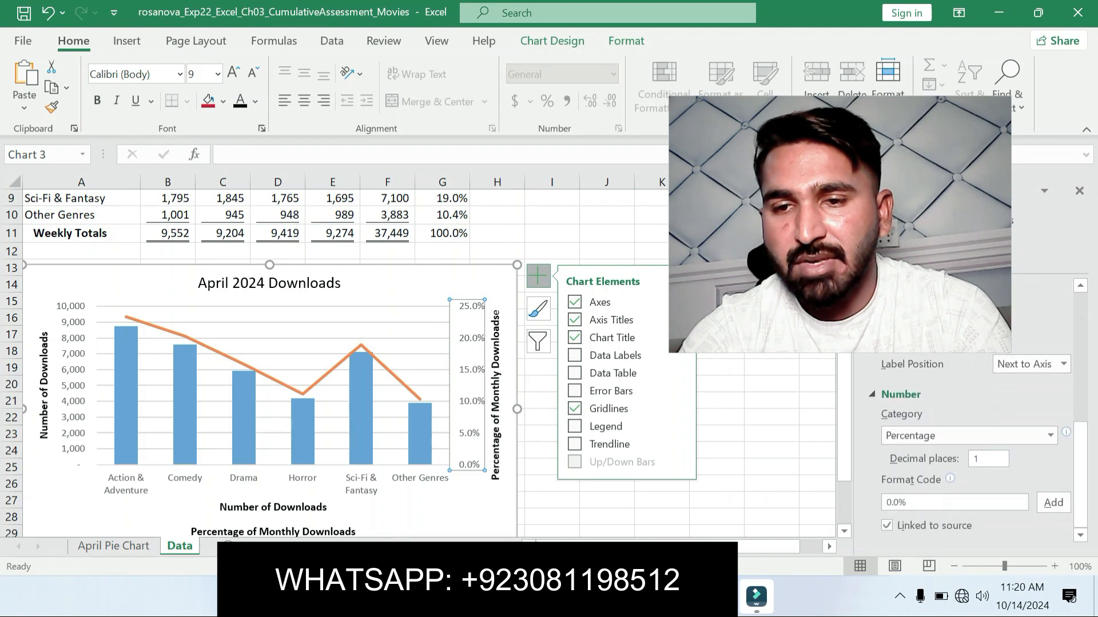
Step: Set the secondary vertical axis's percentage format to 0 decimal places and switch back to the Word instructions
{"action": "left_click", "coordinate": [978, 458]}
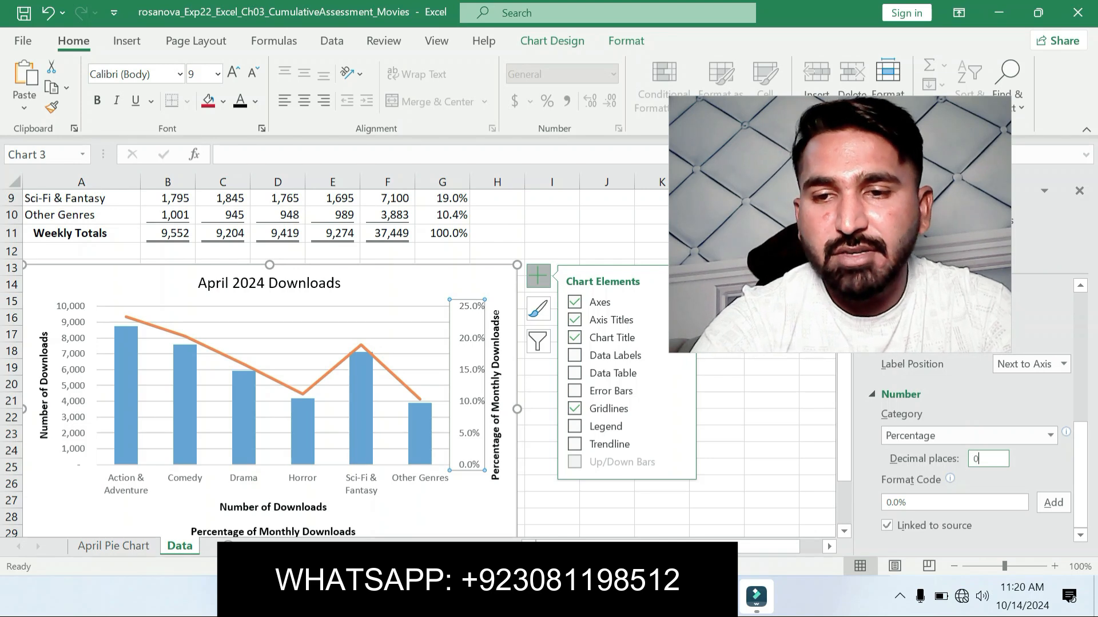
{"action": "type", "text": "0"}
{"action": "key", "text": "Return"}
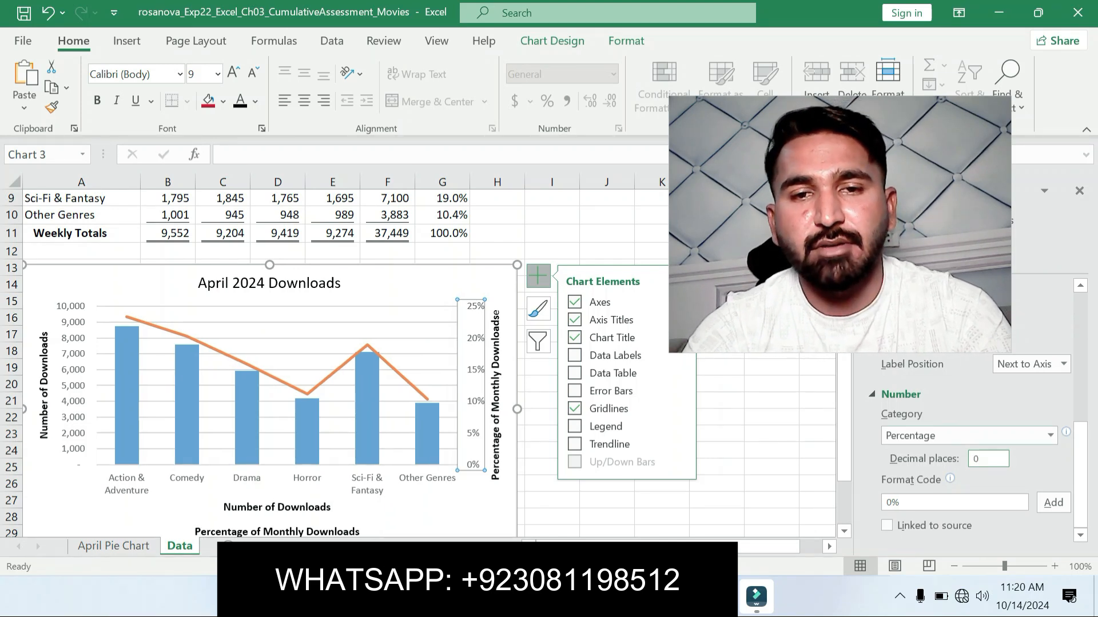
{"action": "key", "text": "alt+Tab"}
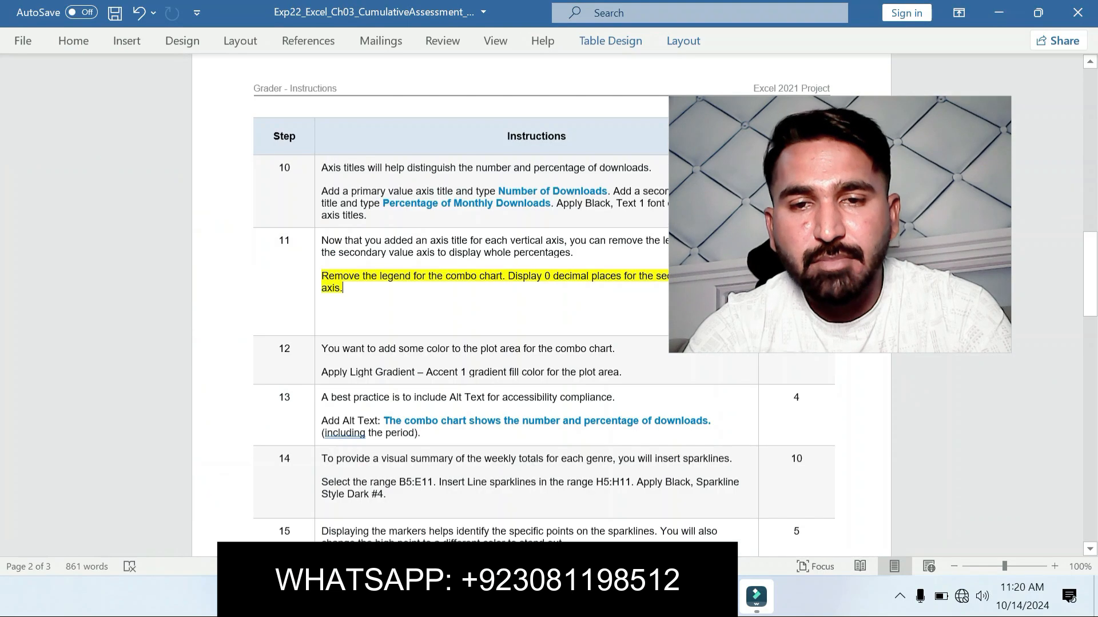
Step: Switch to Excel and close the secondary vertical axis's formatting options
{"action": "key", "text": "alt+Tab"}
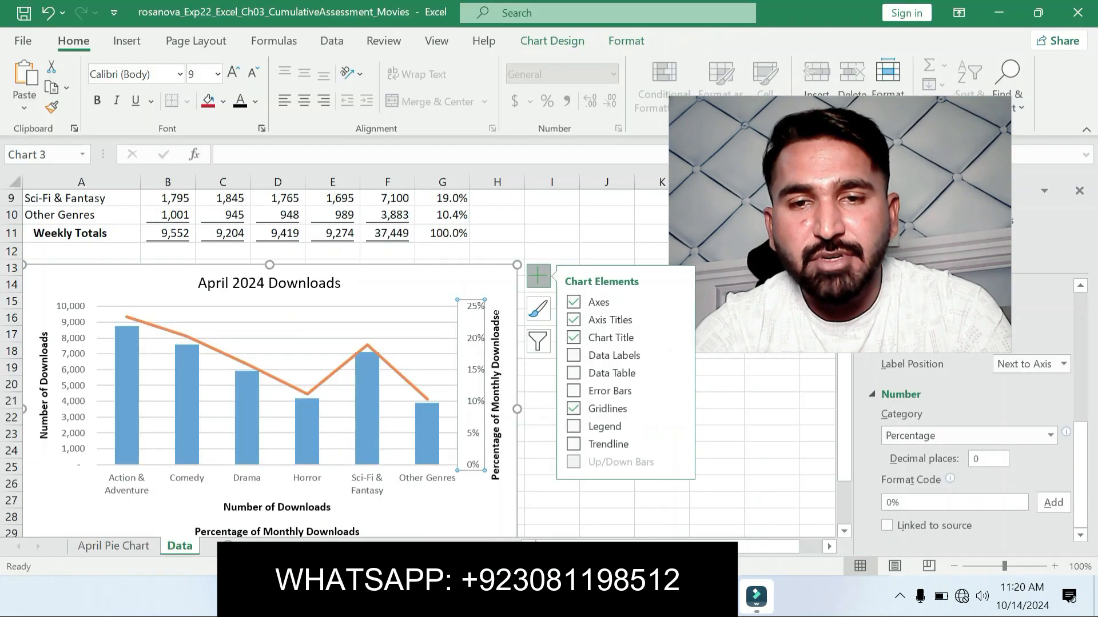
{"action": "left_click_drag", "start_coordinate": [840, 224], "coordinate": [914, 421]}
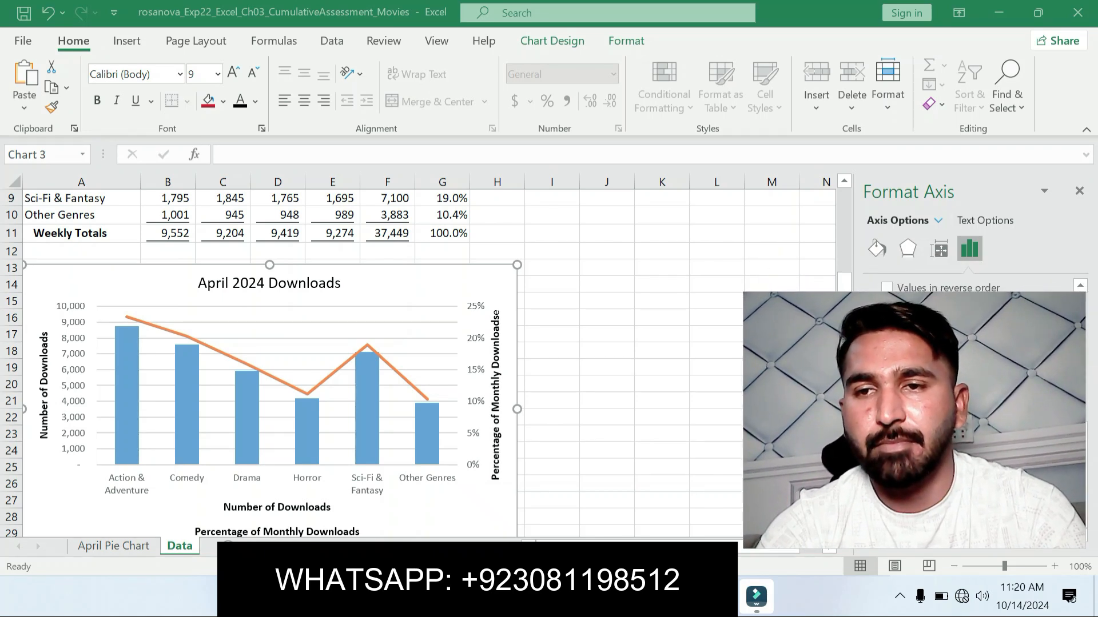
{"action": "key", "text": "alt+Tab"}
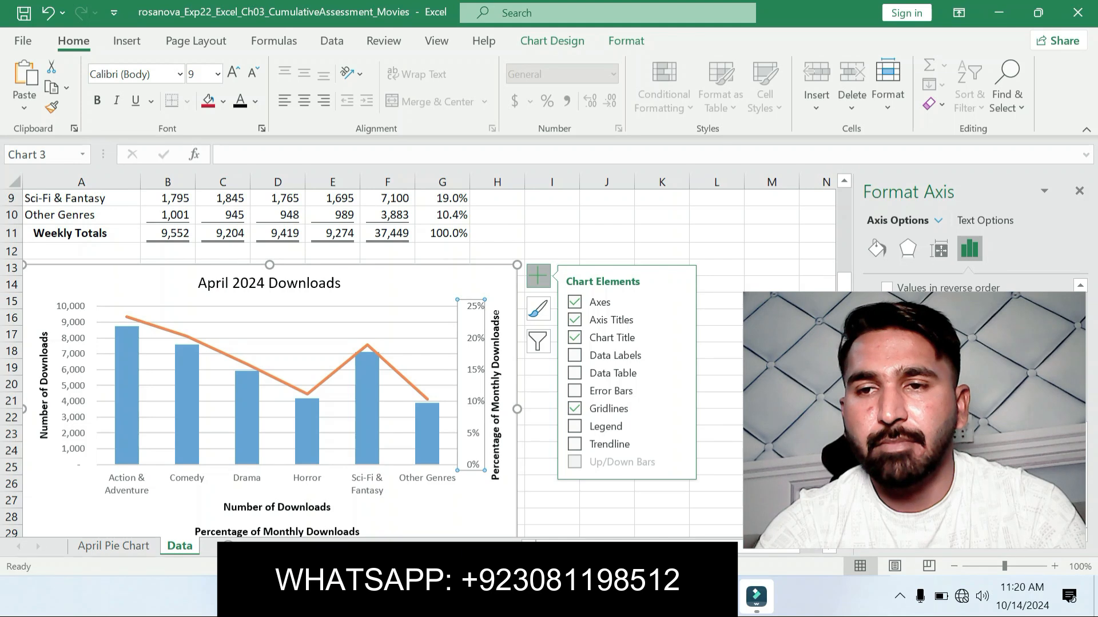
{"action": "left_click", "coordinate": [1079, 191]}
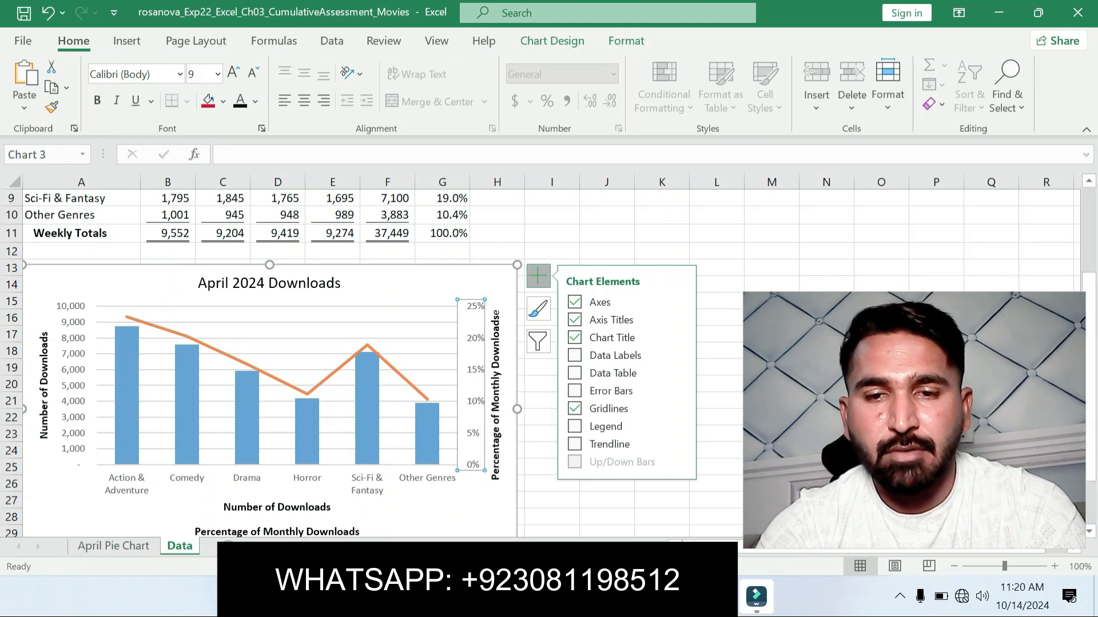
Step: Return to the Word instructions and move the yellow highlight from step 11 to the step 12 plot area gradient instruction
{"action": "key", "text": "alt+Tab"}
{"action": "key", "text": "ctrl+z"}
{"action": "key", "text": "ctrl+z"}
{"action": "key", "text": "ctrl+z"}
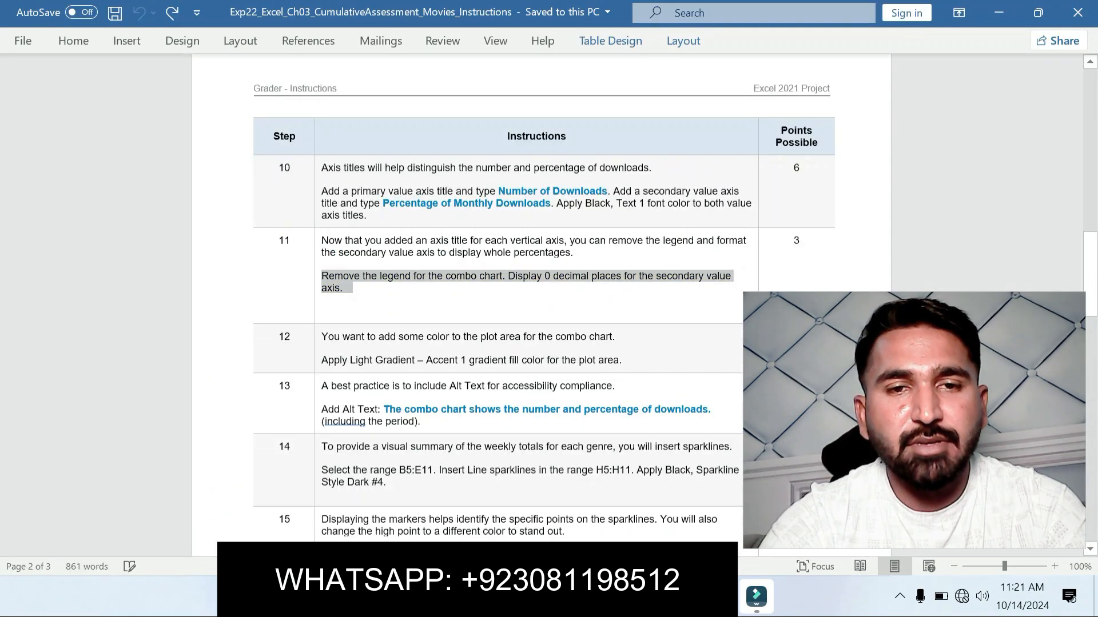
{"action": "left_click_drag", "start_coordinate": [321, 360], "coordinate": [622, 360]}
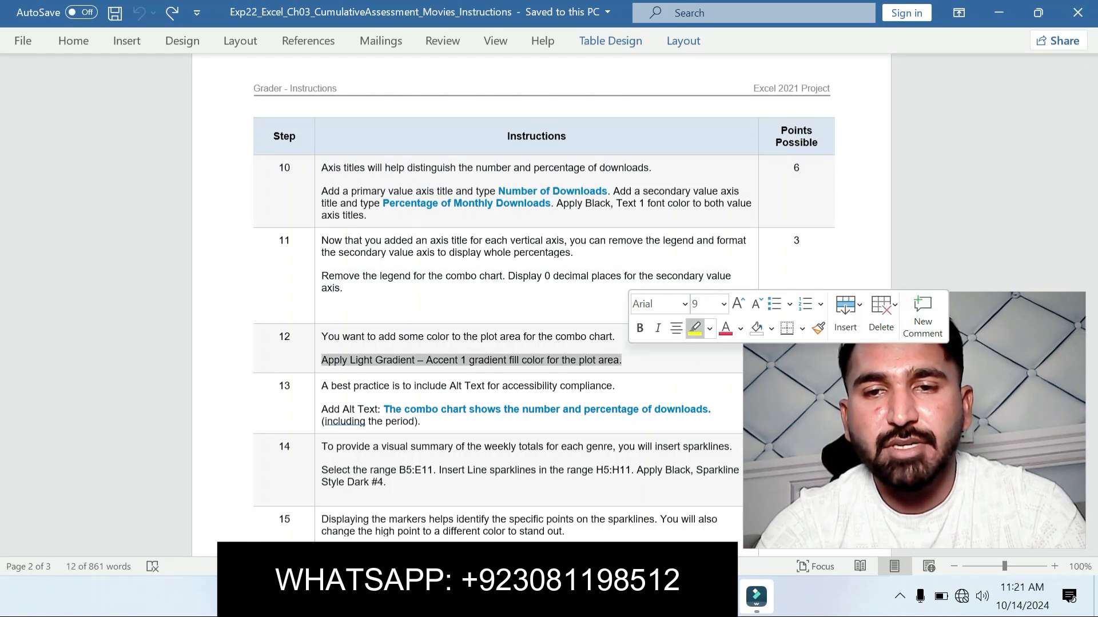
{"action": "left_click", "coordinate": [695, 328]}
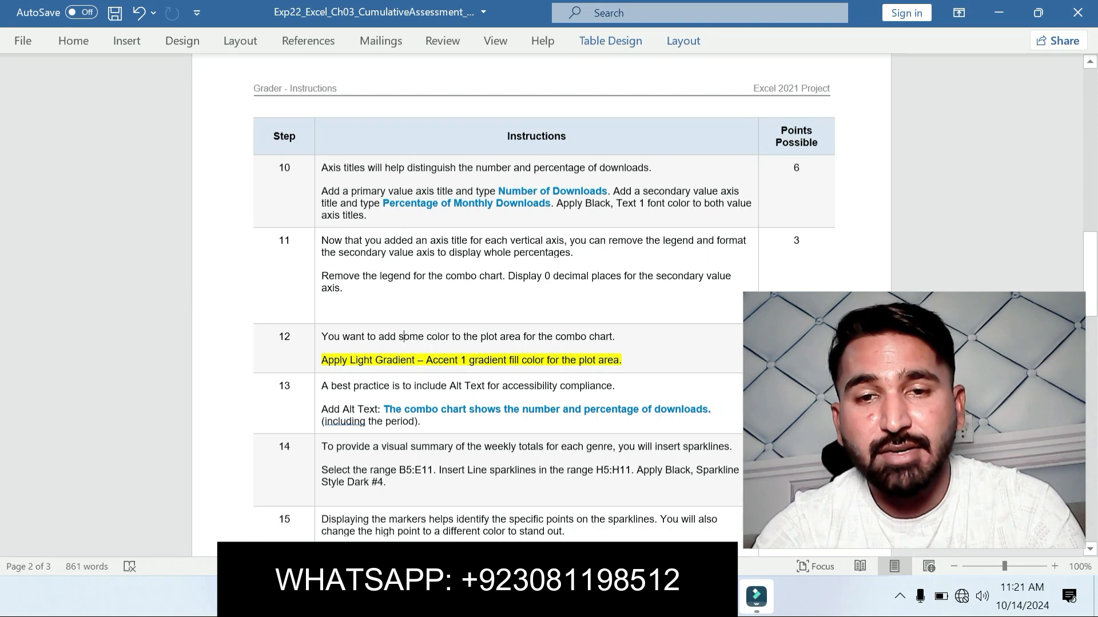
Step: Switch to Excel and set the April 2024 Downloads combo chart's plot area to a gradient fill
{"action": "key", "text": "alt+Tab"}
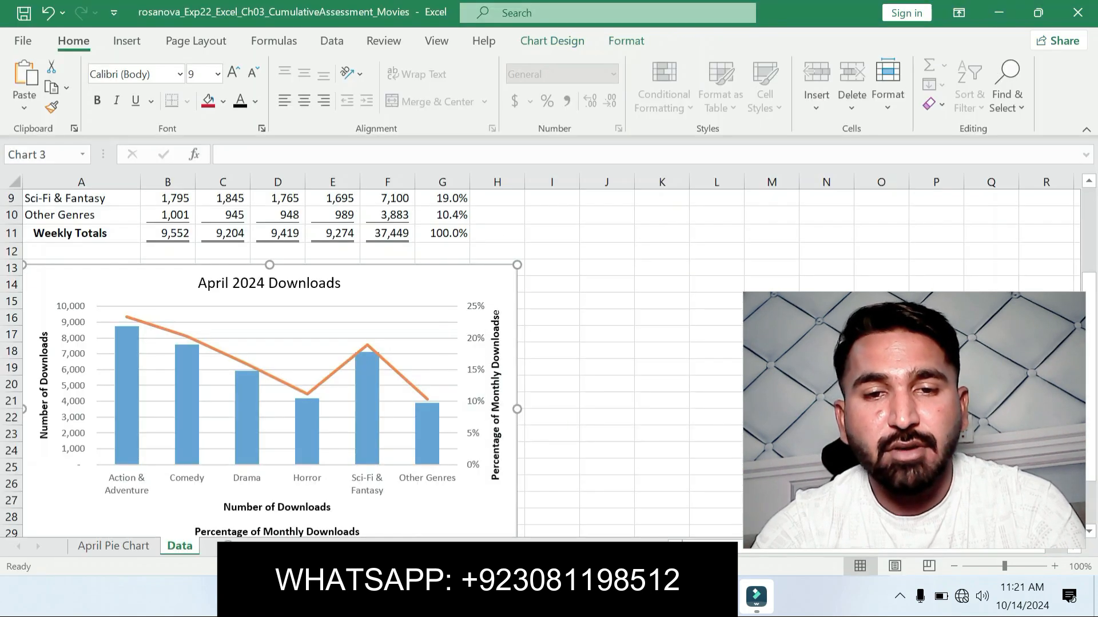
{"action": "left_click", "coordinate": [538, 276]}
{"action": "right_click", "coordinate": [334, 333]}
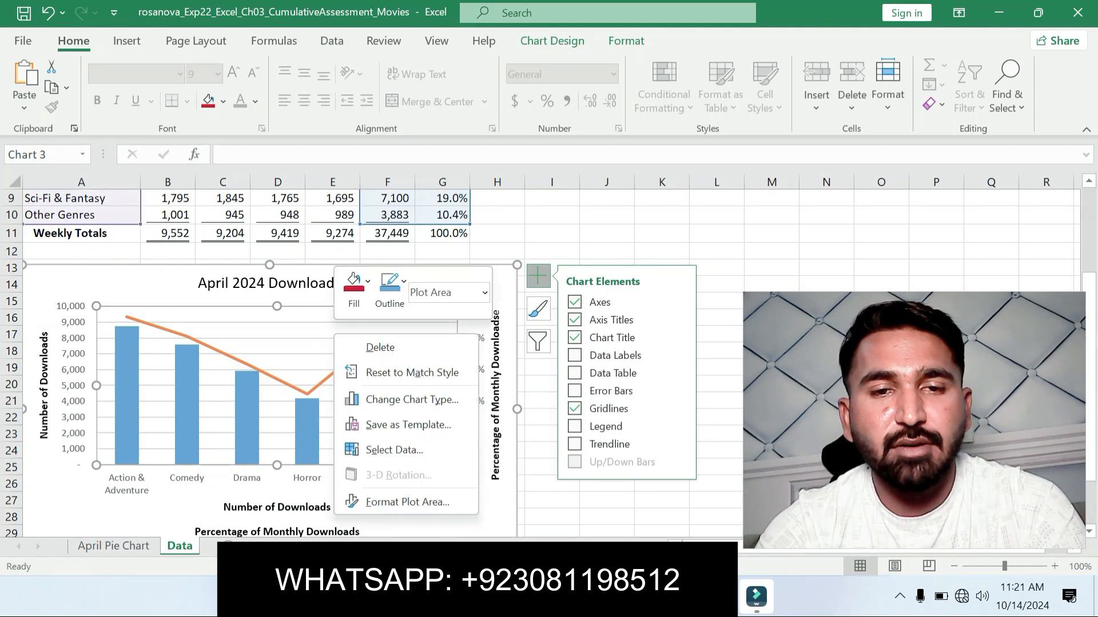
{"action": "left_click", "coordinate": [407, 502]}
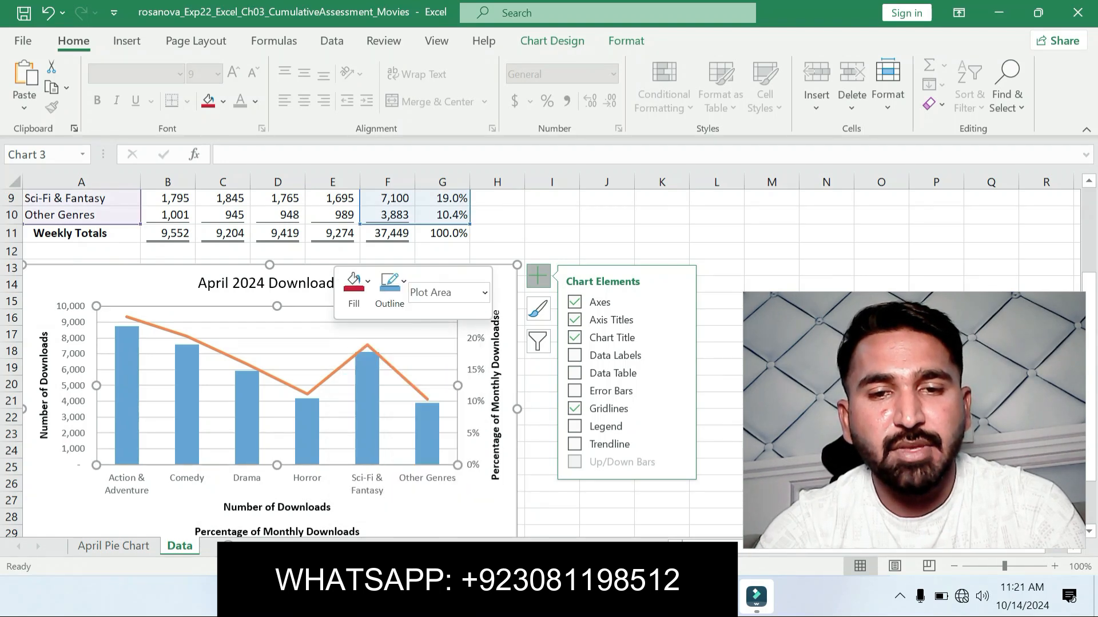
{"action": "left_click_drag", "start_coordinate": [909, 421], "coordinate": [600, 340]}
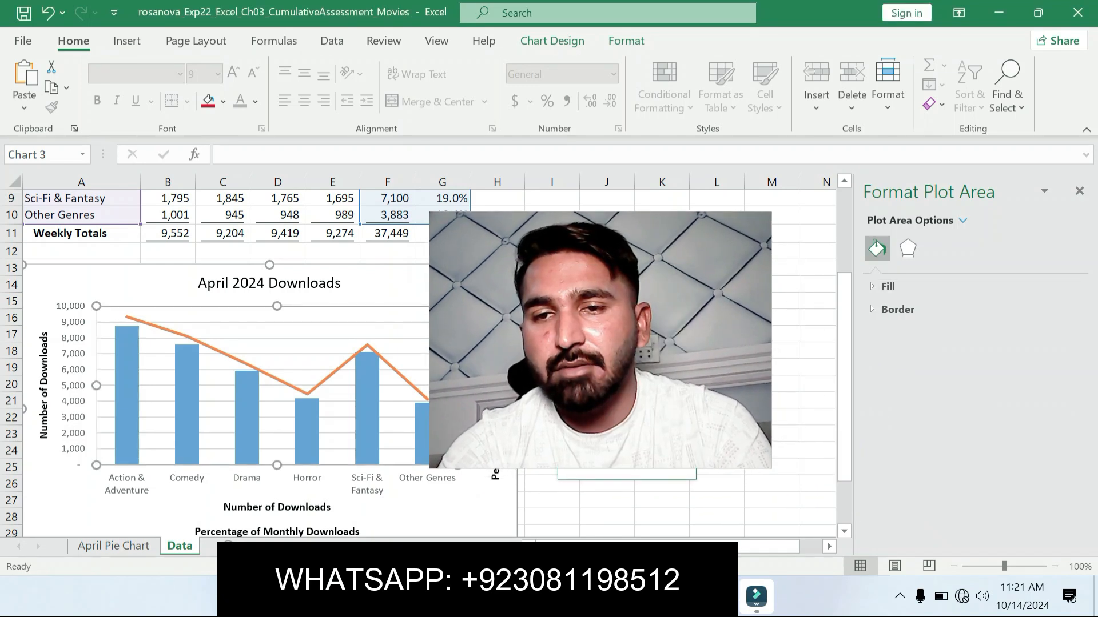
{"action": "left_click", "coordinate": [888, 286]}
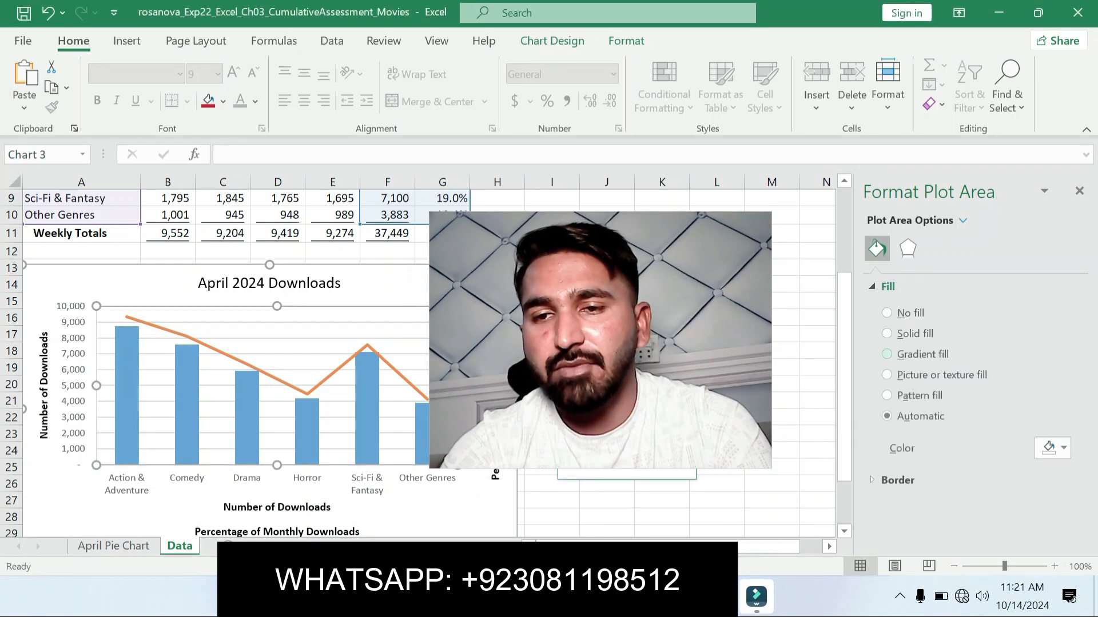
{"action": "left_click", "coordinate": [887, 354]}
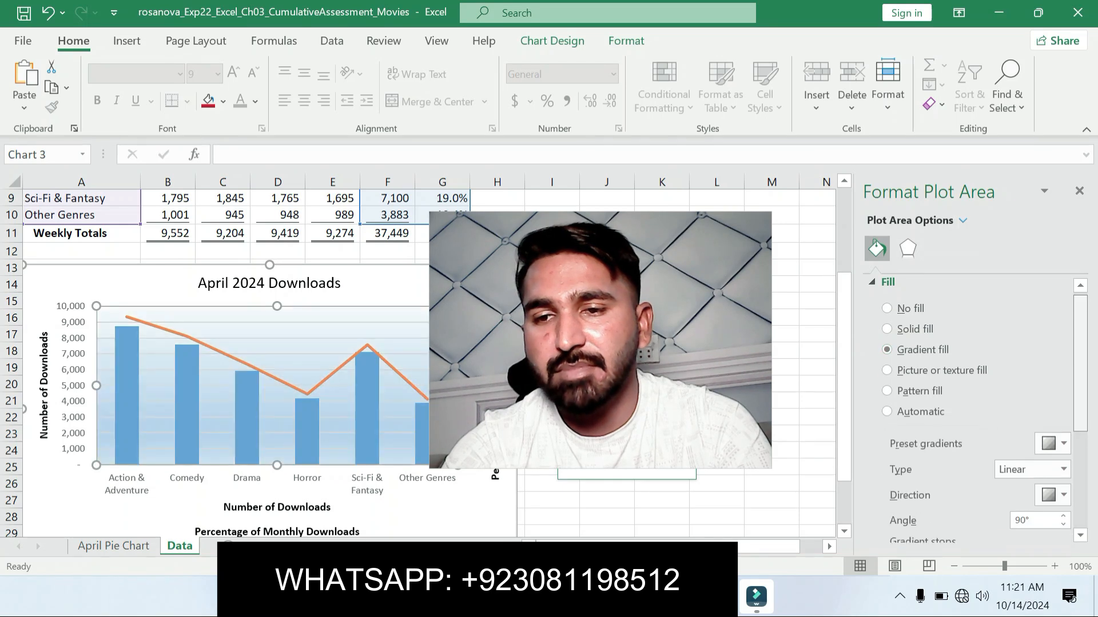
Step: Apply the preset Light Gradient - Accent 1 to the plot area and close its formatting options
{"action": "scroll", "coordinate": [972, 400], "scroll_direction": "down", "scroll_amount": 1}
{"action": "left_click", "coordinate": [1063, 408]}
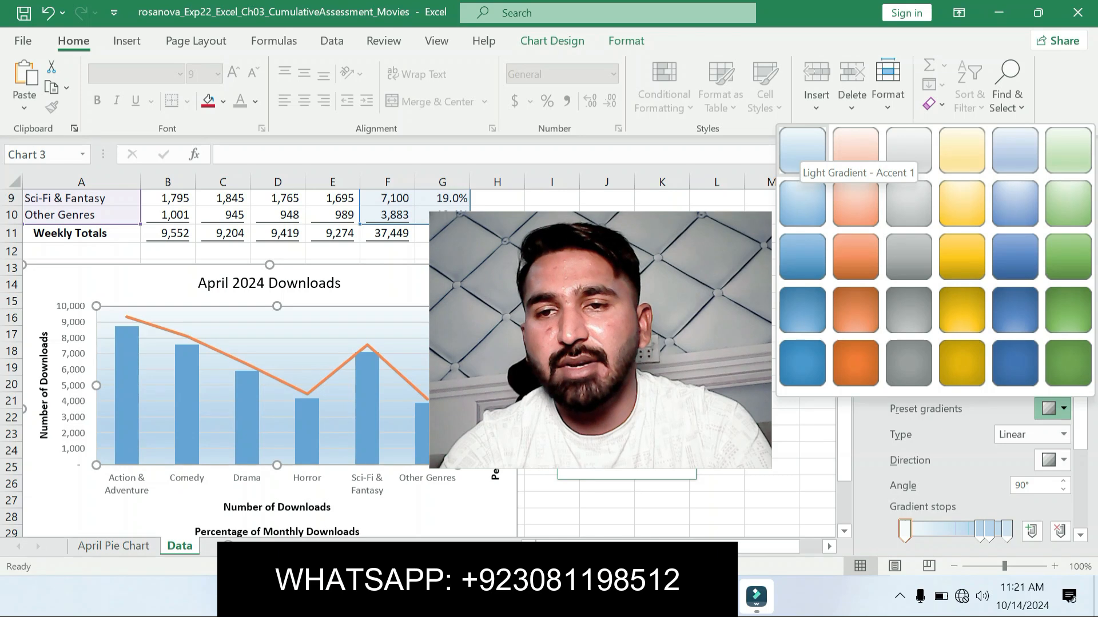
{"action": "left_click", "coordinate": [802, 150]}
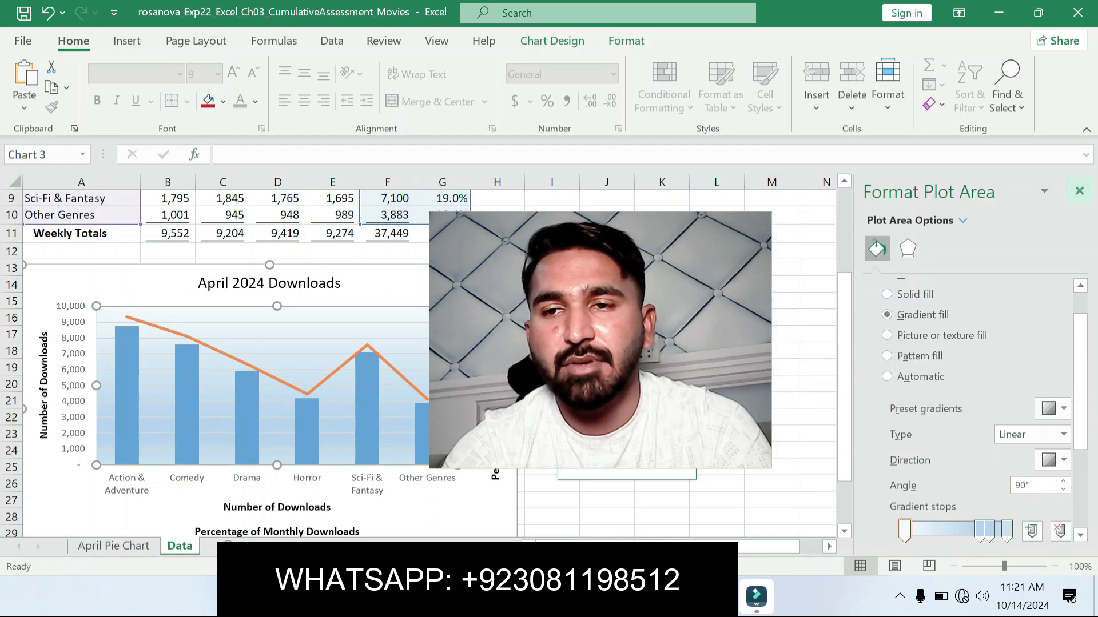
{"action": "left_click", "coordinate": [1079, 191]}
{"action": "left_click_drag", "start_coordinate": [606, 343], "coordinate": [910, 399]}
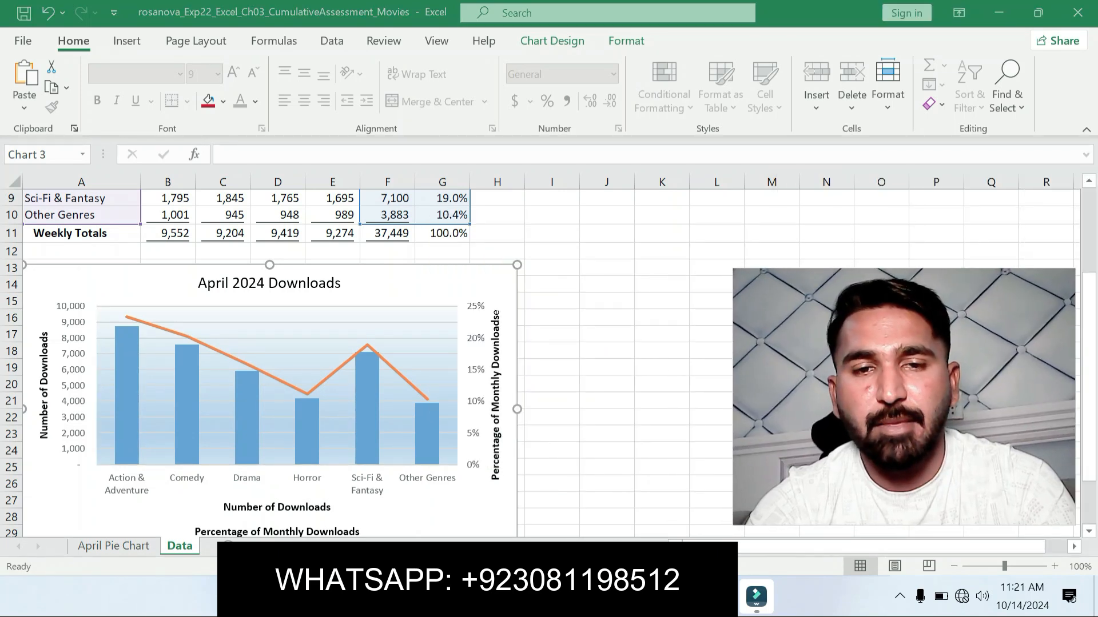
Step: Return to the Word instructions and move the yellow highlight from step 12 to the step 13 Alt Text instruction
{"action": "key", "text": "alt+Tab"}
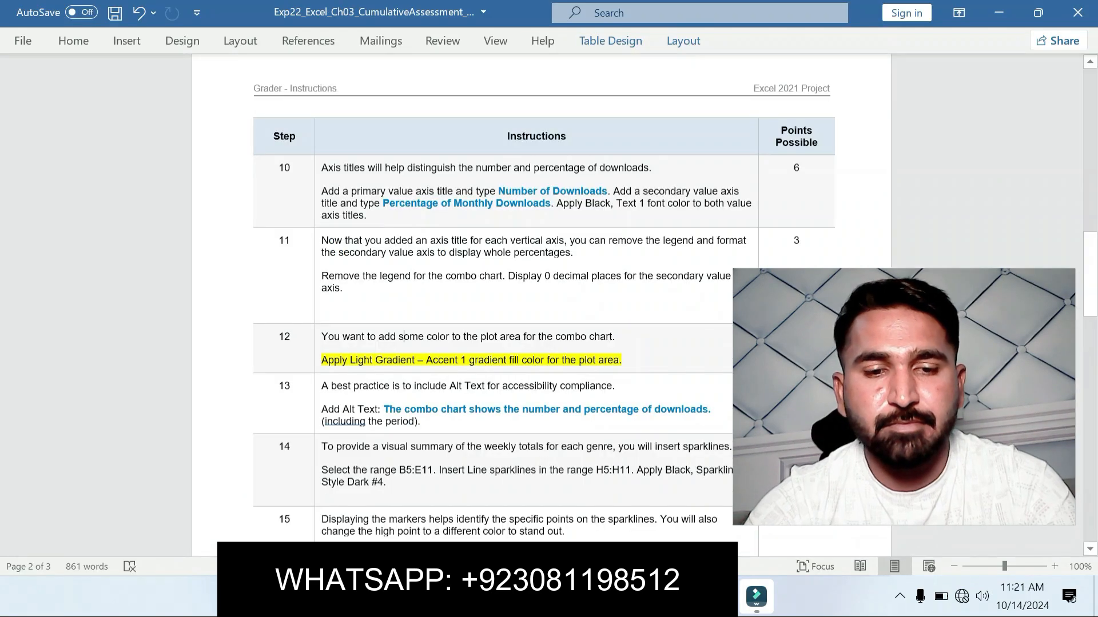
{"action": "key", "text": "ctrl+z"}
{"action": "left_click", "coordinate": [421, 387]}
{"action": "left_click_drag", "start_coordinate": [321, 409], "coordinate": [422, 422]}
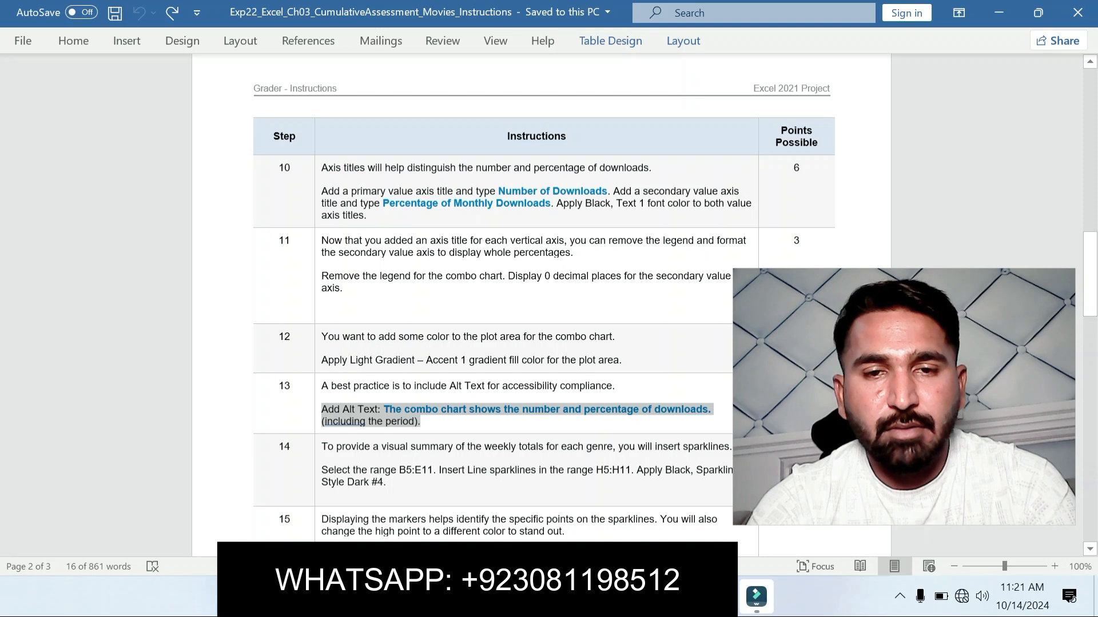
{"action": "left_click", "coordinate": [426, 422]}
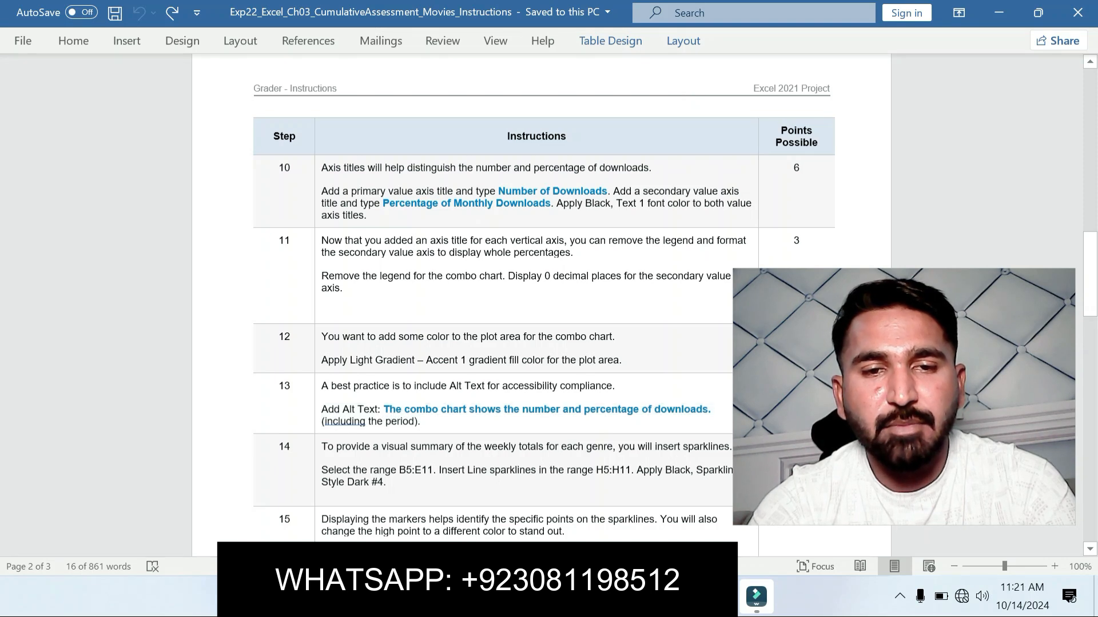
{"action": "left_click_drag", "start_coordinate": [322, 410], "coordinate": [429, 422]}
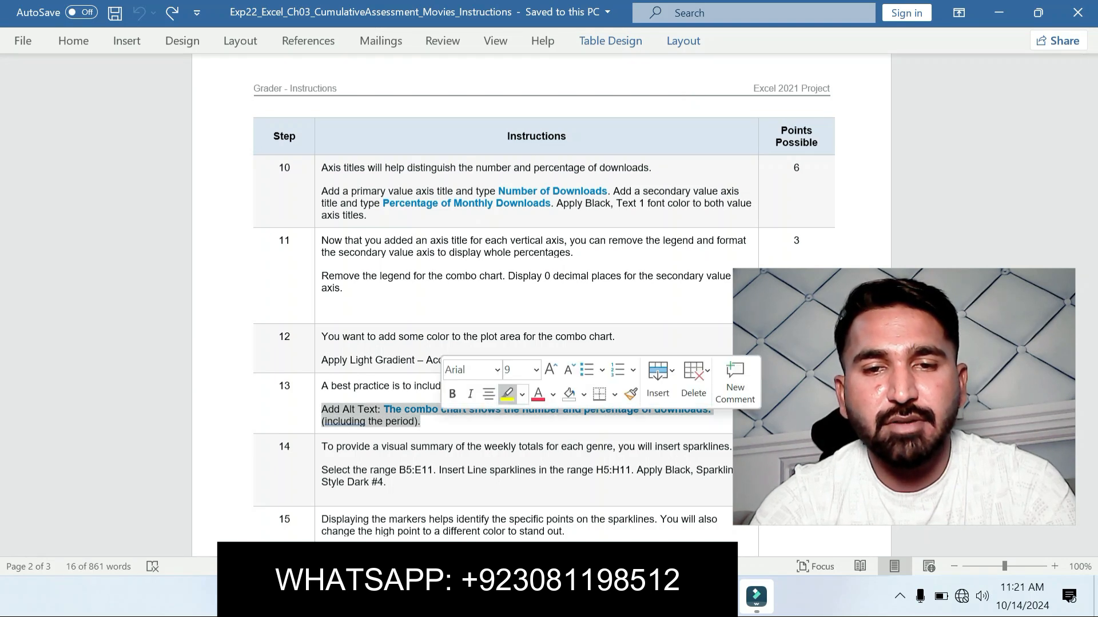
{"action": "left_click", "coordinate": [507, 394]}
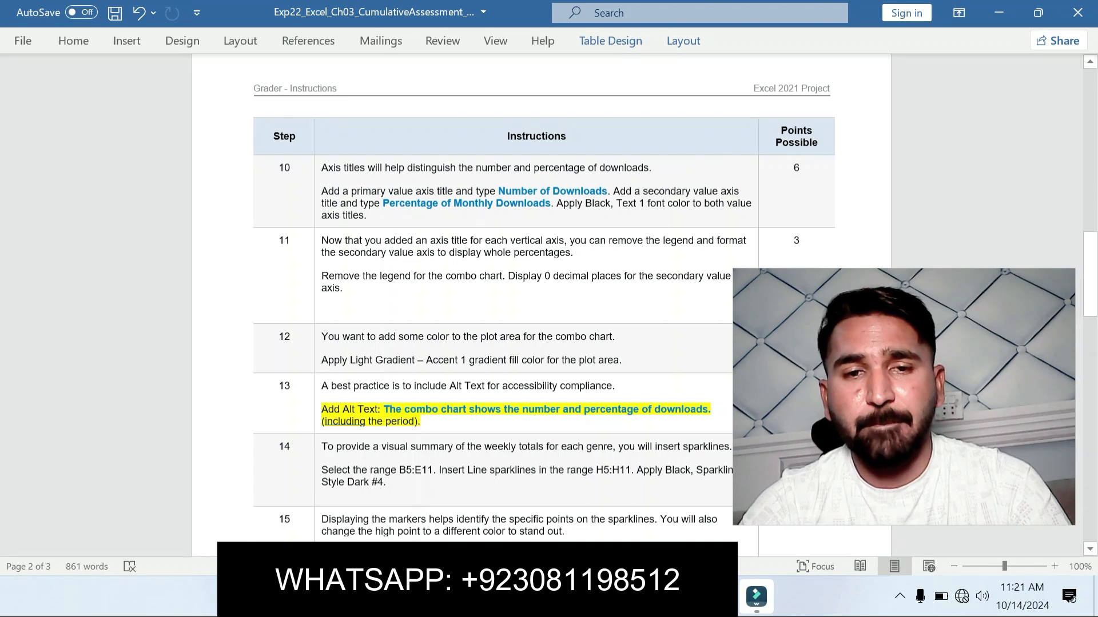
Step: Copy the blue alt text sentence from step 13, then open the combo chart's alt text for editing in Excel
{"action": "left_click_drag", "start_coordinate": [384, 409], "coordinate": [712, 409]}
{"action": "key", "text": "ctrl+c"}
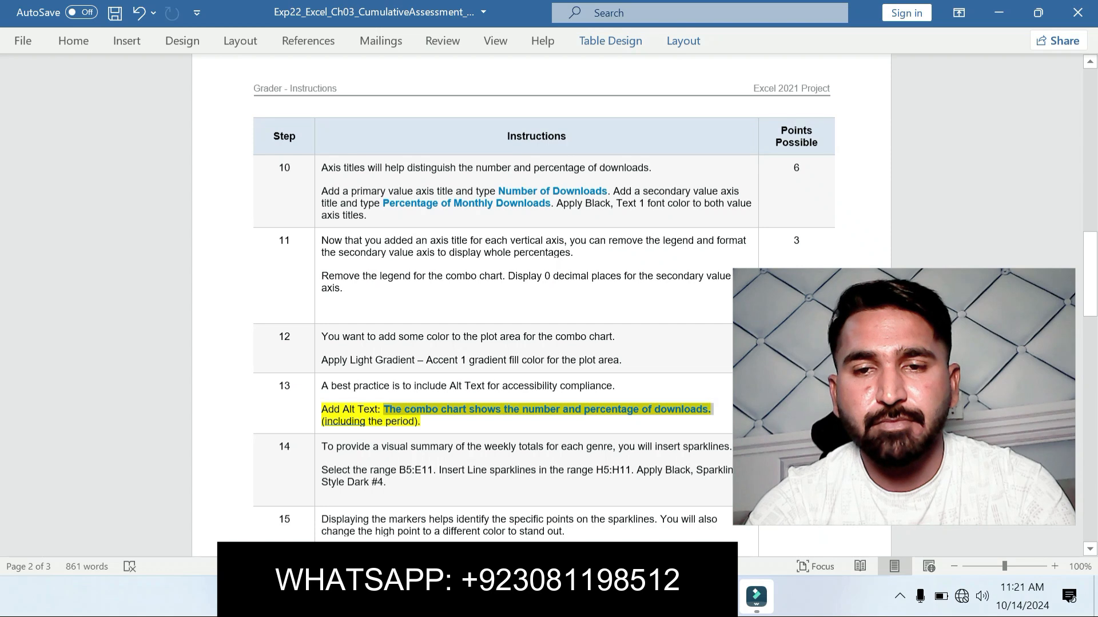
{"action": "left_click", "coordinate": [718, 596]}
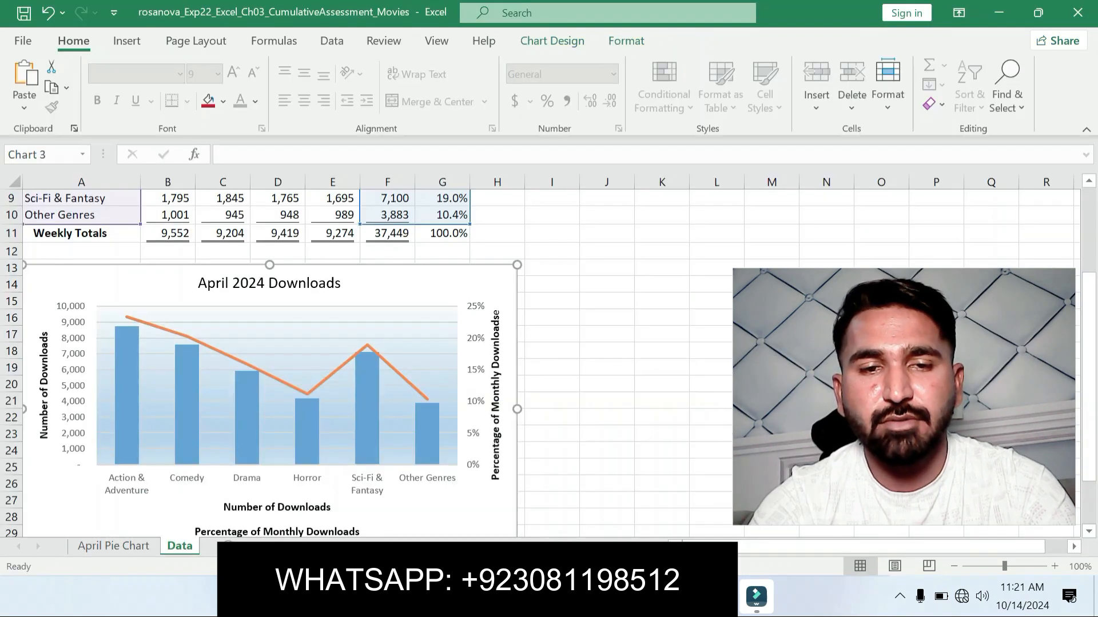
{"action": "left_click", "coordinate": [451, 284]}
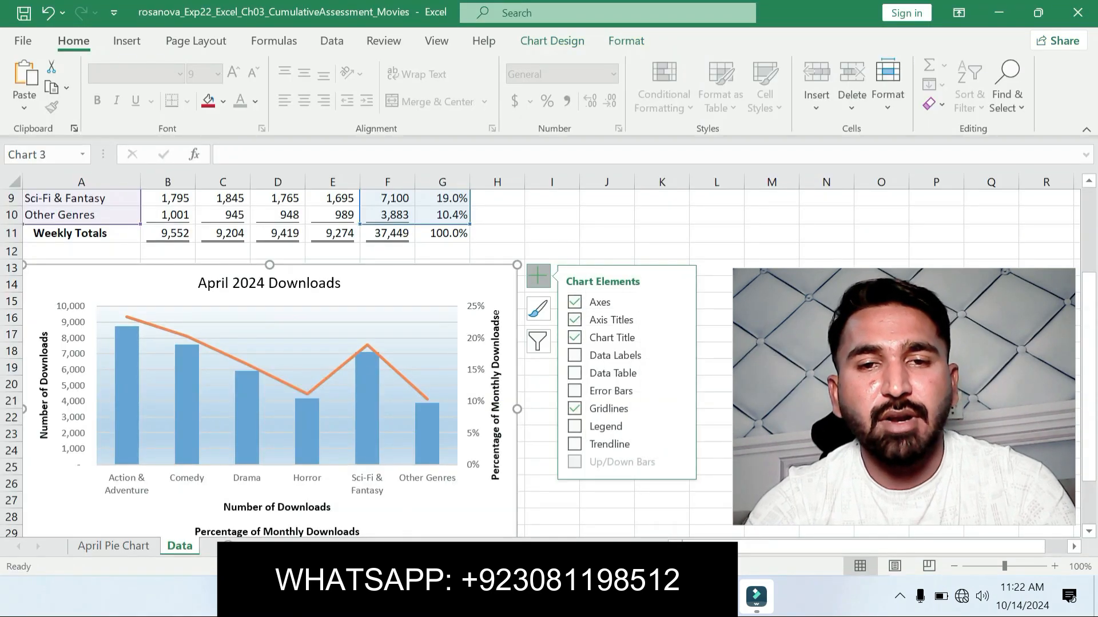
{"action": "right_click", "coordinate": [451, 284]}
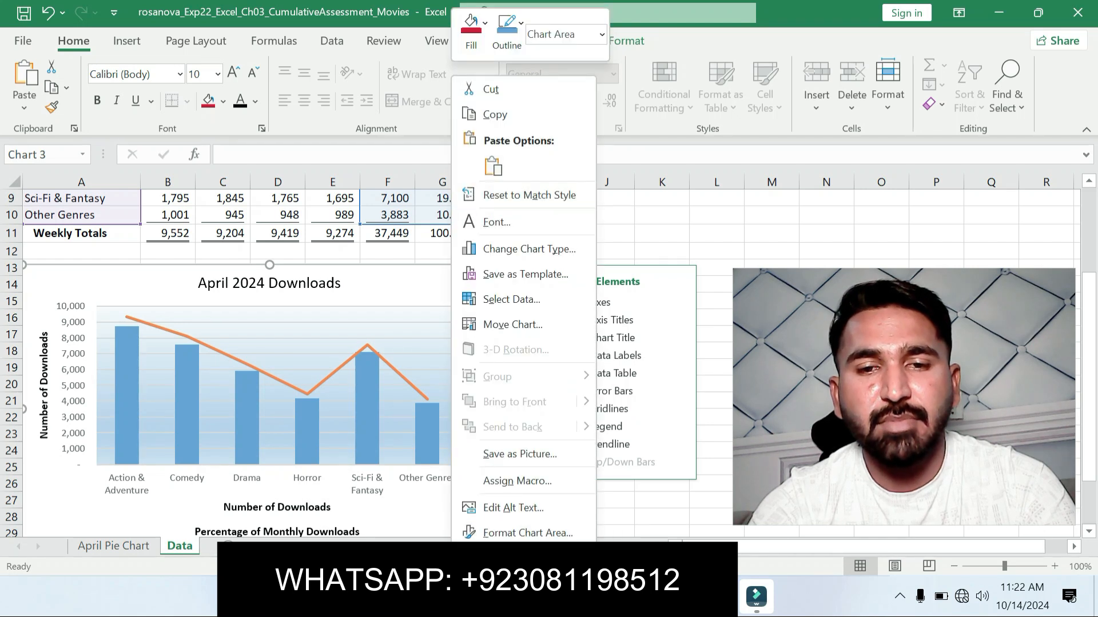
{"action": "left_click", "coordinate": [513, 508]}
Step: Paste "The combo chart shows the number and percentage of downloads." as the chart's alt text, add a line break and close the alt text editor
{"action": "left_click_drag", "start_coordinate": [849, 405], "coordinate": [707, 400]}
{"action": "left_click", "coordinate": [985, 387]}
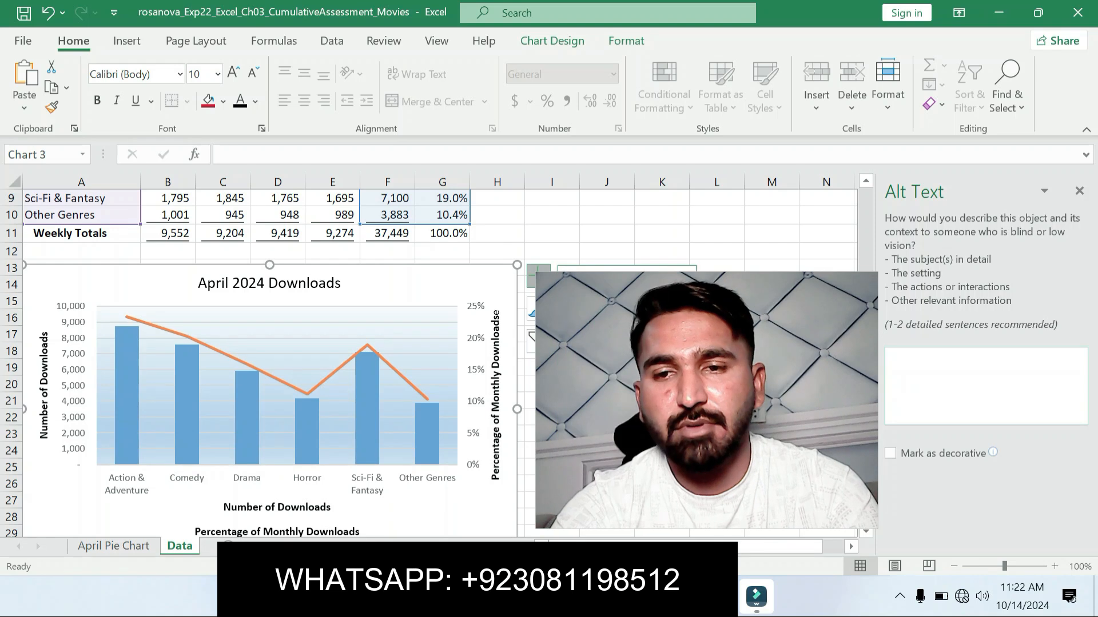
{"action": "key", "text": "ctrl+v"}
{"action": "key", "text": "ctrl+z"}
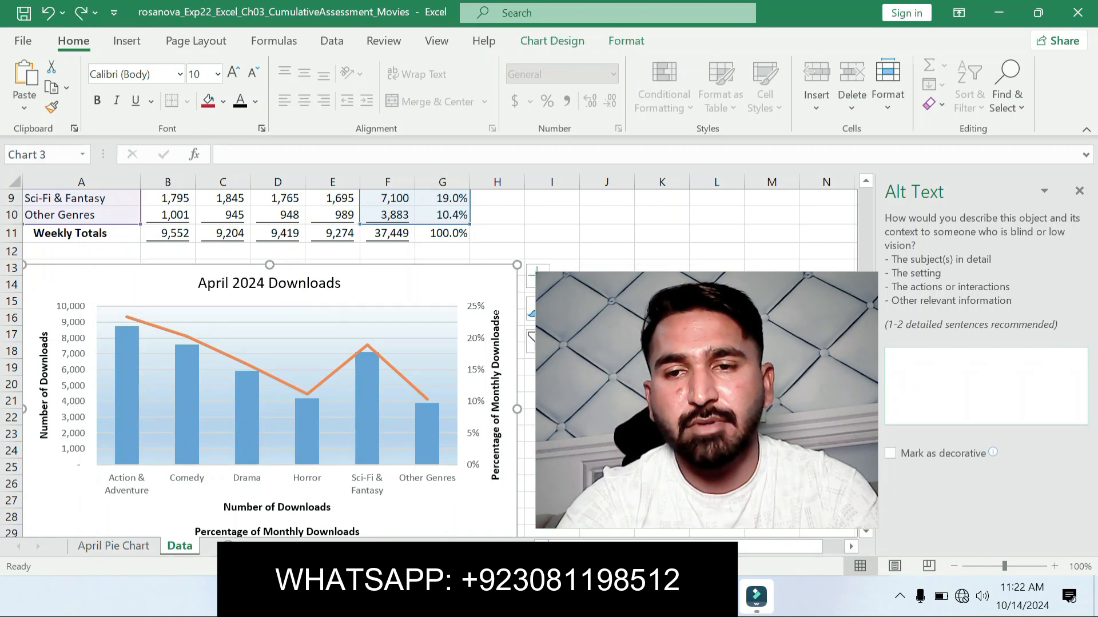
{"action": "left_click", "coordinate": [986, 387]}
{"action": "key", "text": "ctrl+v"}
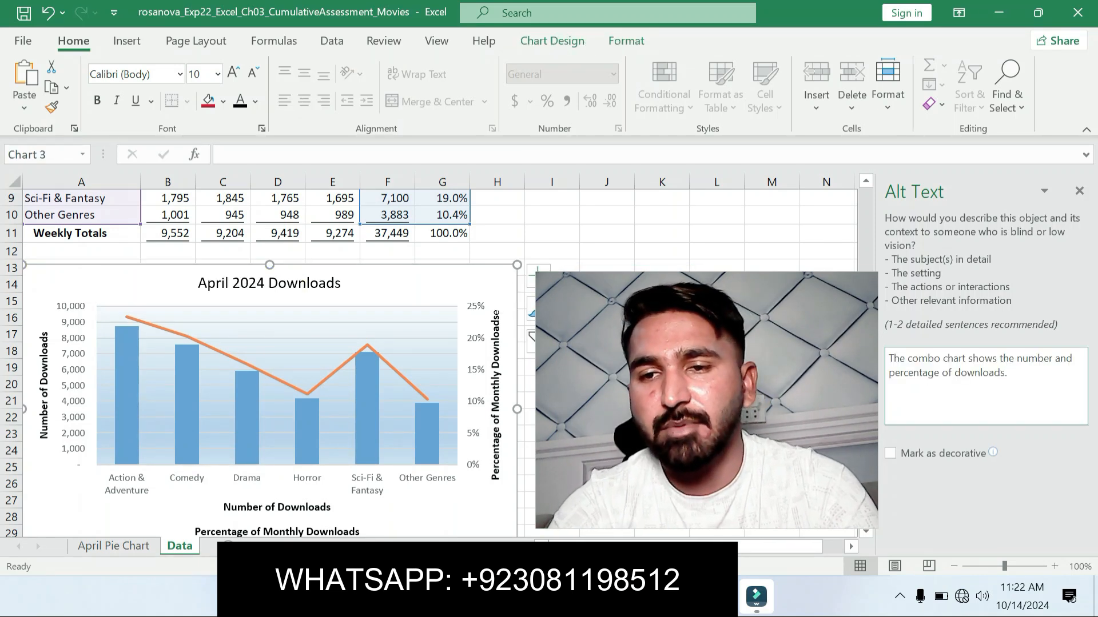
{"action": "key", "text": "Return"}
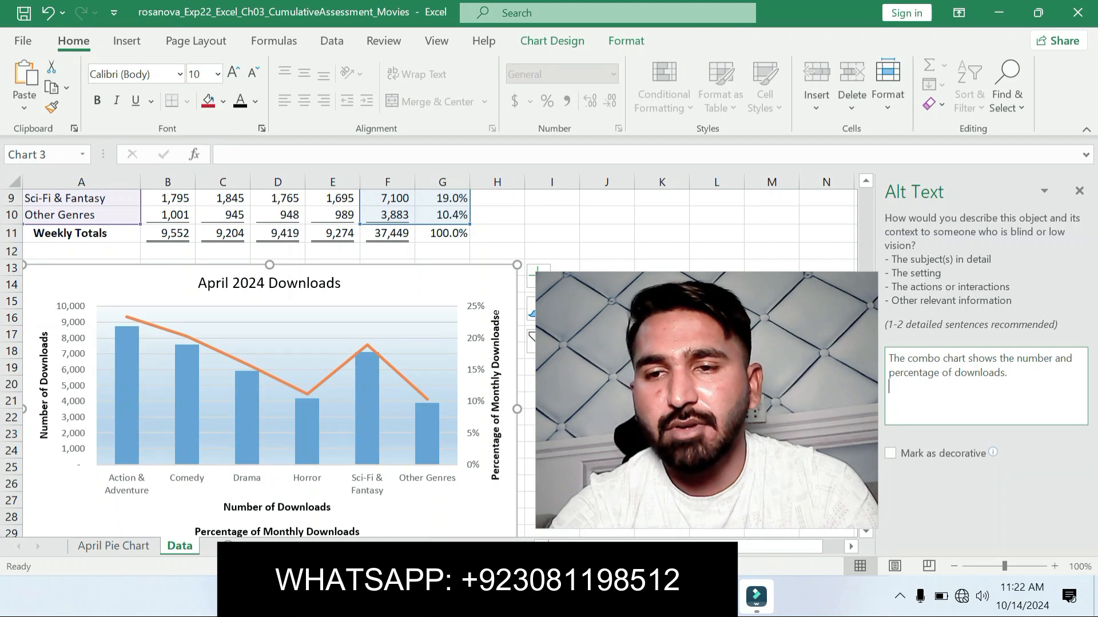
{"action": "left_click", "coordinate": [1079, 191]}
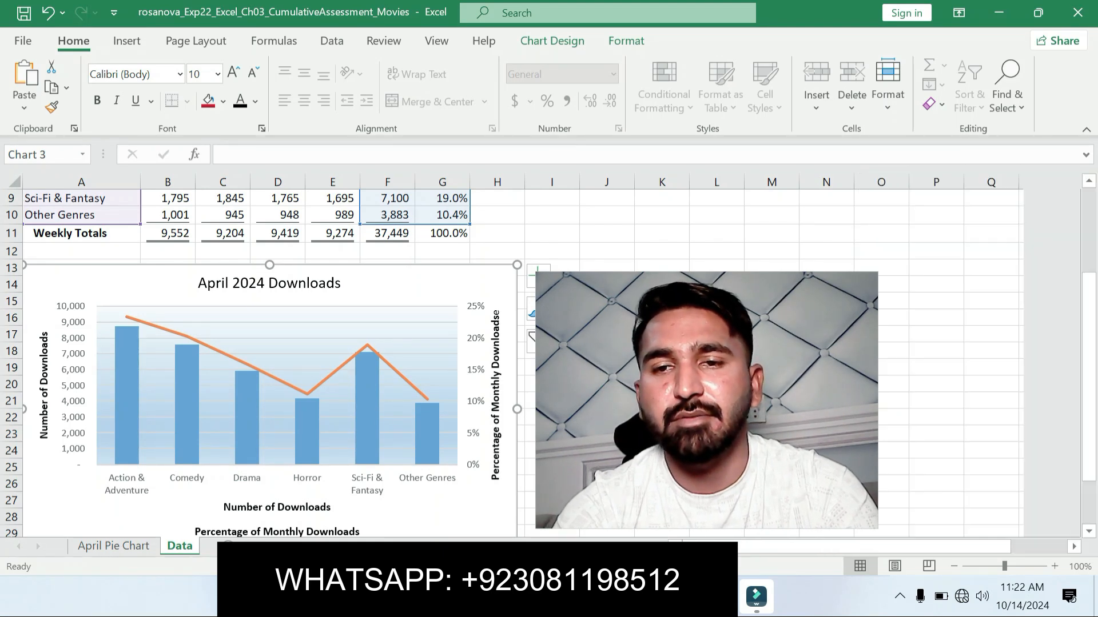
{"action": "left_click_drag", "start_coordinate": [706, 400], "coordinate": [905, 410]}
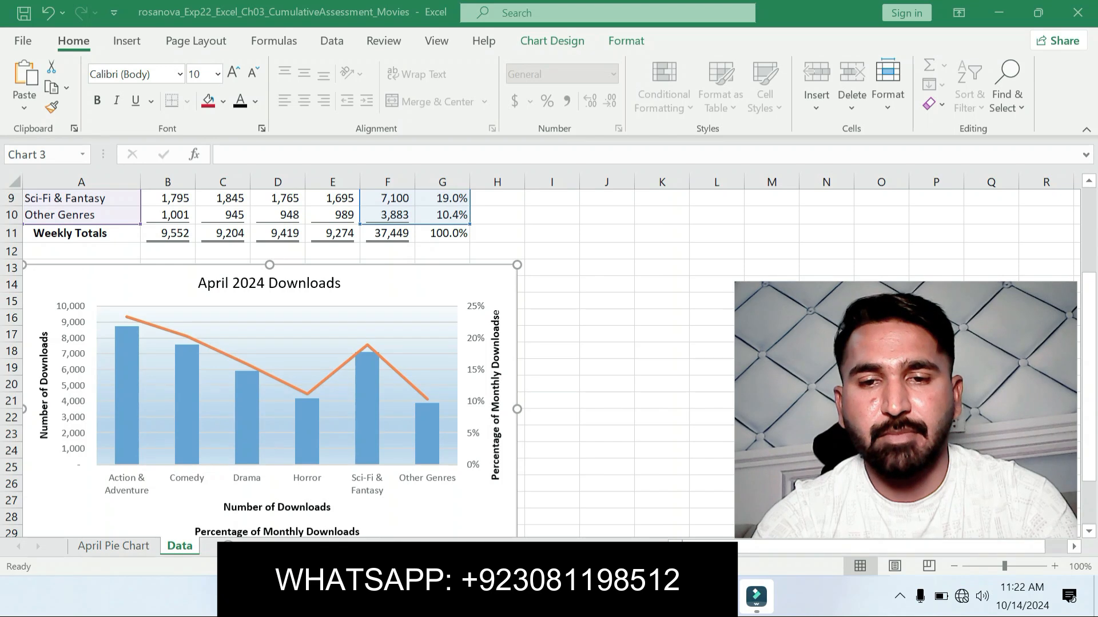
Step: Return to the Word instructions and move the yellow highlight from step 13 to the step 14 sparklines instruction
{"action": "key", "text": "alt+Tab"}
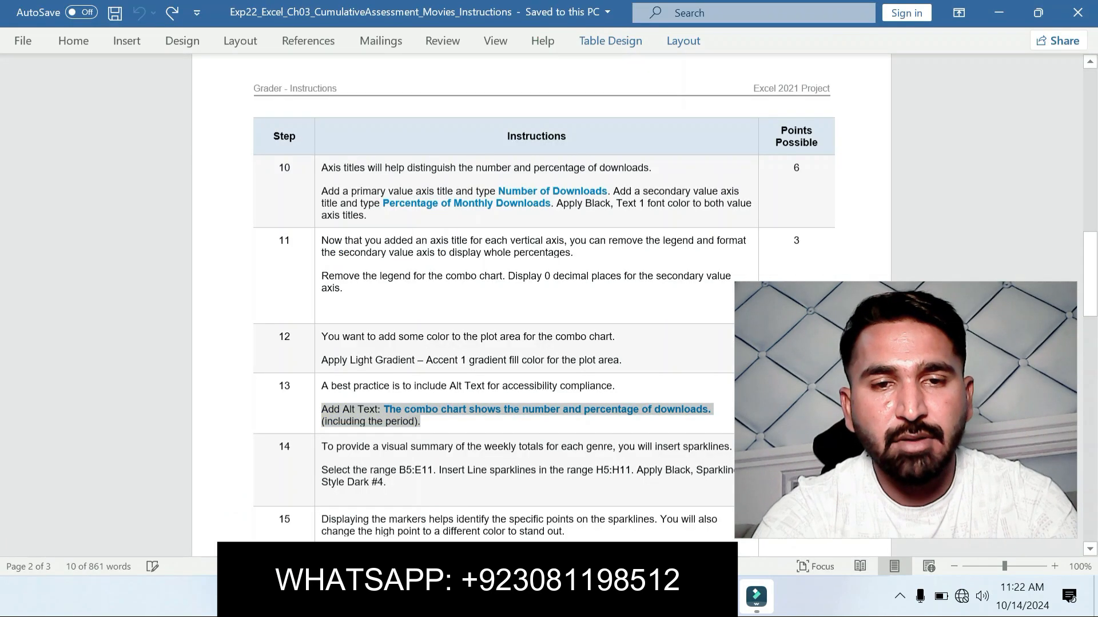
{"action": "left_click", "coordinate": [422, 422]}
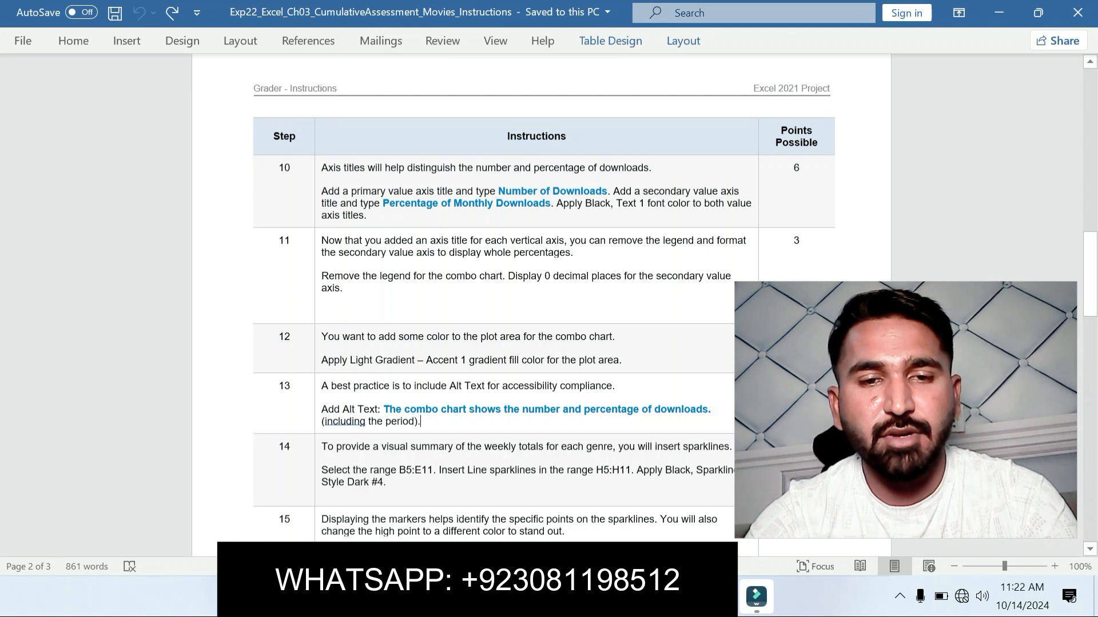
{"action": "left_click_drag", "start_coordinate": [321, 470], "coordinate": [388, 483]}
{"action": "left_click", "coordinate": [477, 460]}
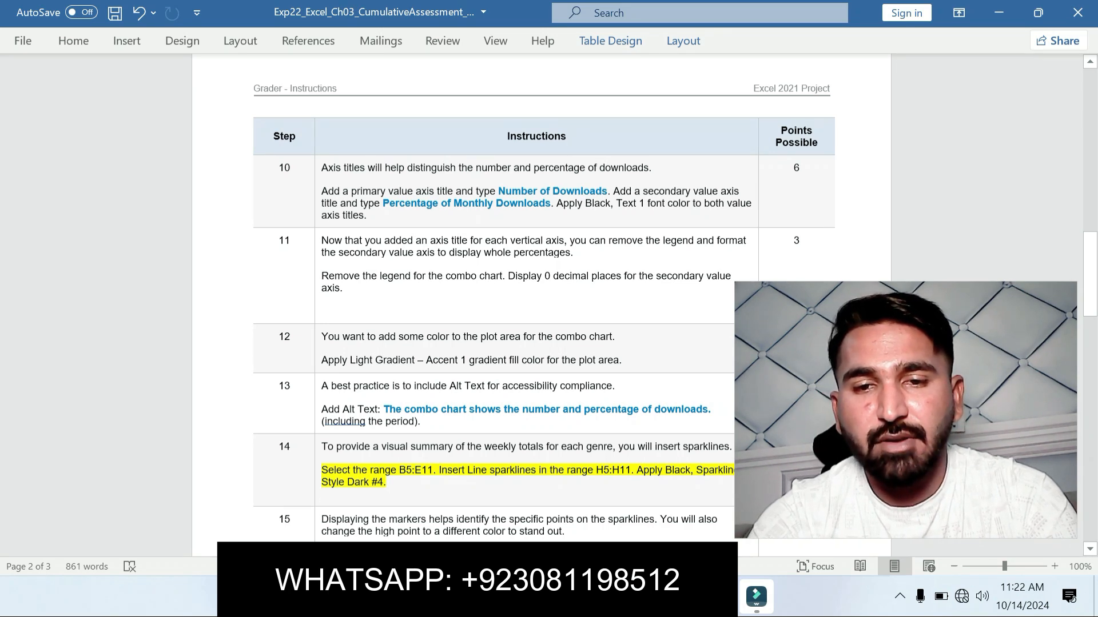
{"action": "left_click_drag", "start_coordinate": [1090, 269], "coordinate": [1090, 330]}
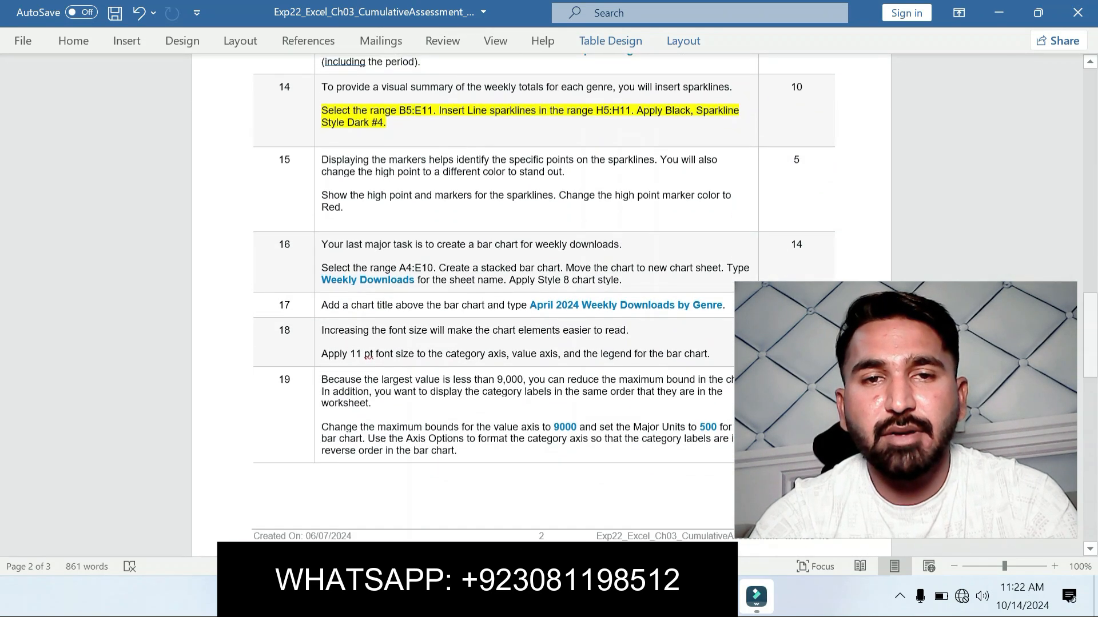
Step: Copy the data range reference B5:E11 from step 14 and select that range on the Data sheet in Excel
{"action": "left_click_drag", "start_coordinate": [371, 110], "coordinate": [433, 110]}
{"action": "key", "text": "ctrl+c"}
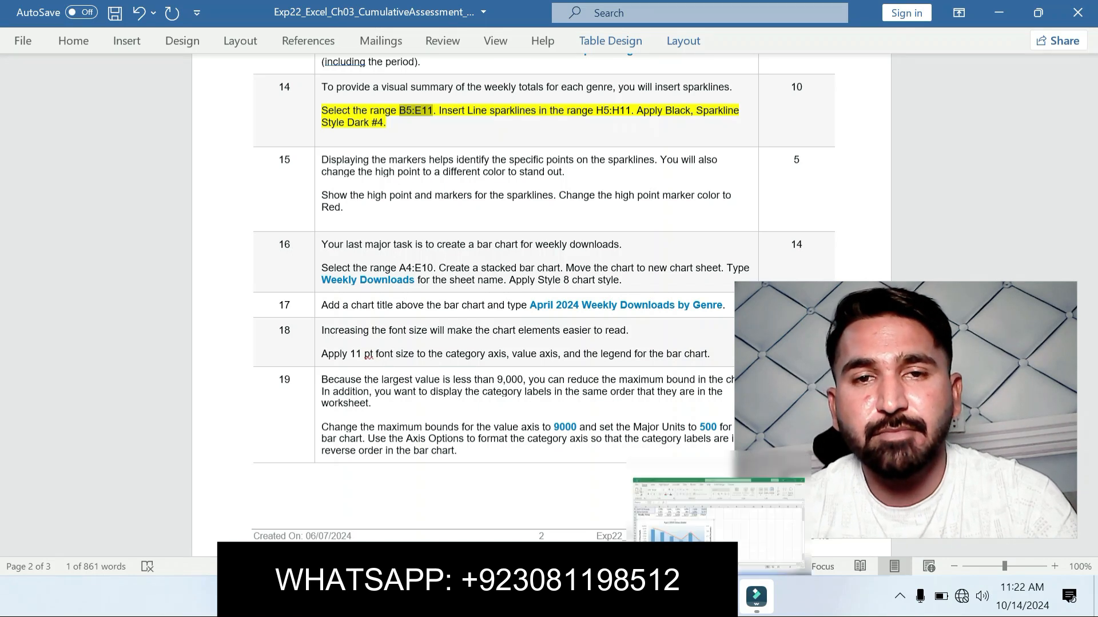
{"action": "left_click", "coordinate": [719, 596]}
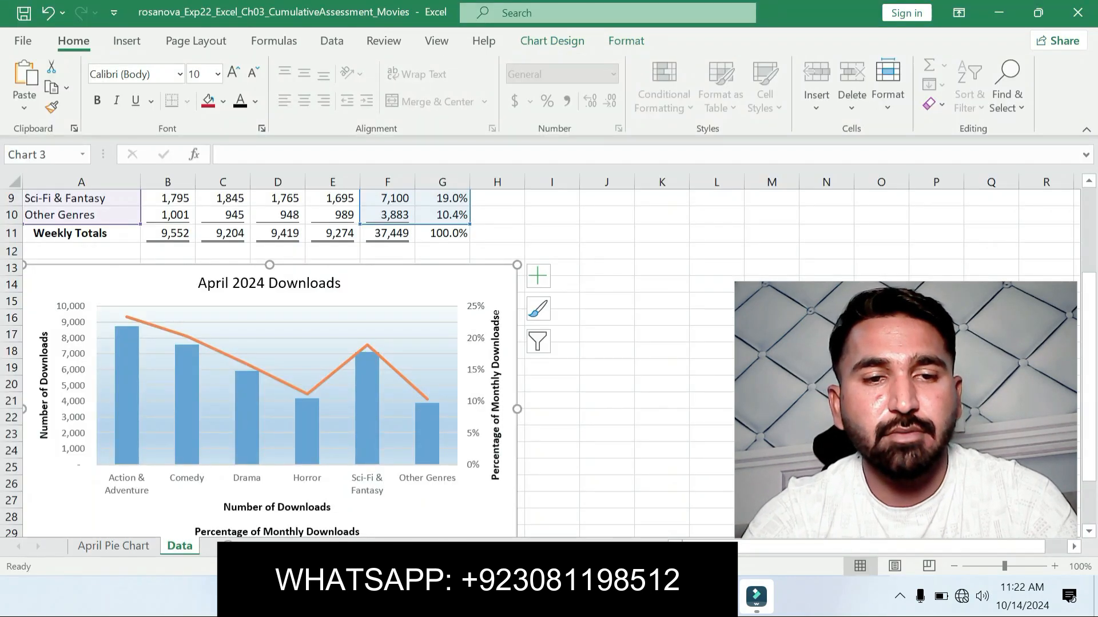
{"action": "left_click", "coordinate": [32, 155]}
{"action": "key", "text": "ctrl+v"}
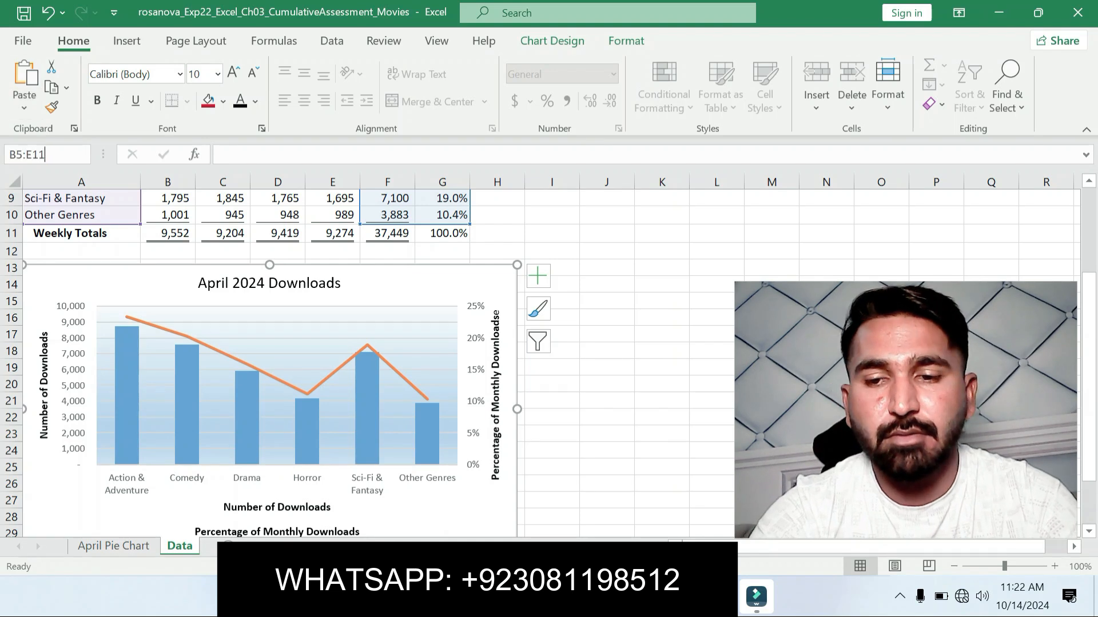
{"action": "key", "text": "Return"}
Step: Mark the location range H5:H11 in Word's step 14, then add cells H5:H11 to the existing selection in Excel
{"action": "key", "text": "alt+Tab"}
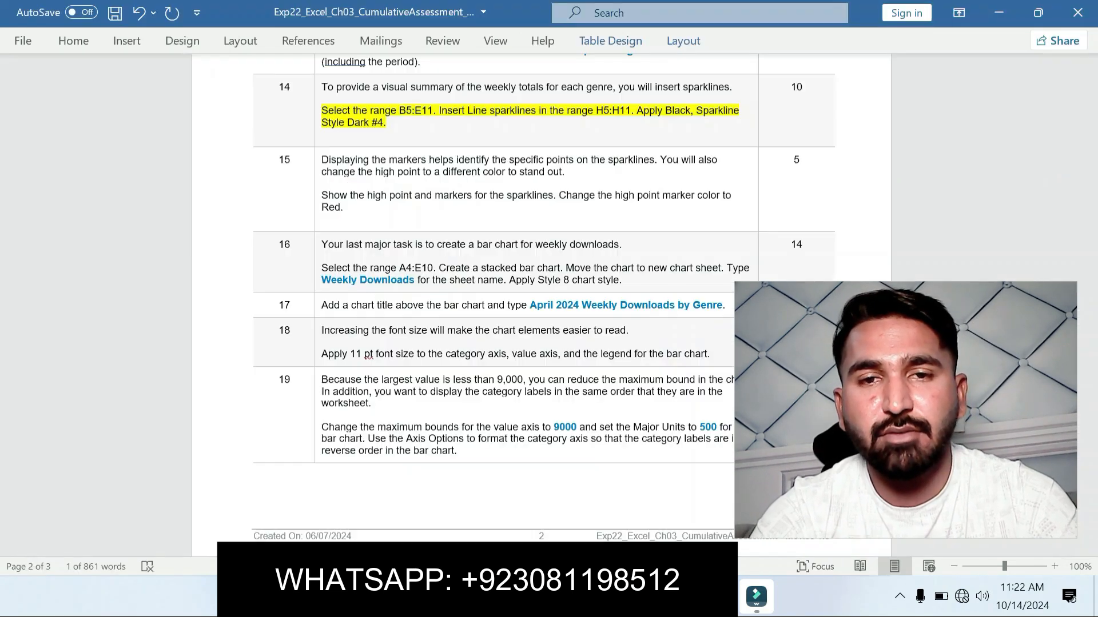
{"action": "left_click_drag", "start_coordinate": [595, 111], "coordinate": [631, 111]}
{"action": "key", "text": "ctrl+c"}
{"action": "key", "text": "alt+Tab"}
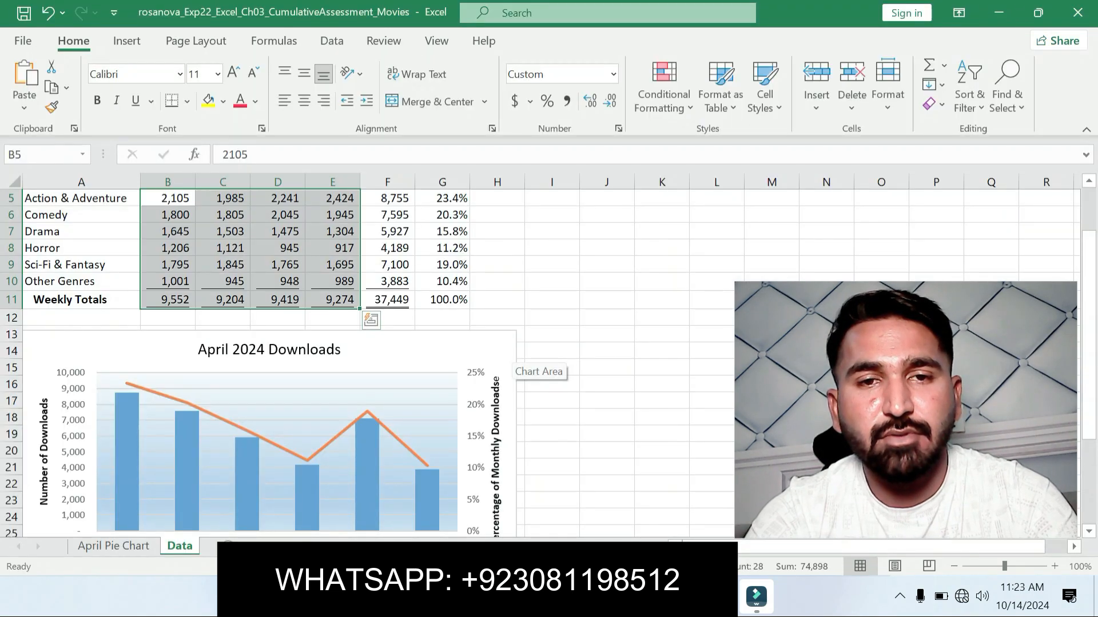
{"action": "left_click", "coordinate": [497, 198], "text": "ctrl"}
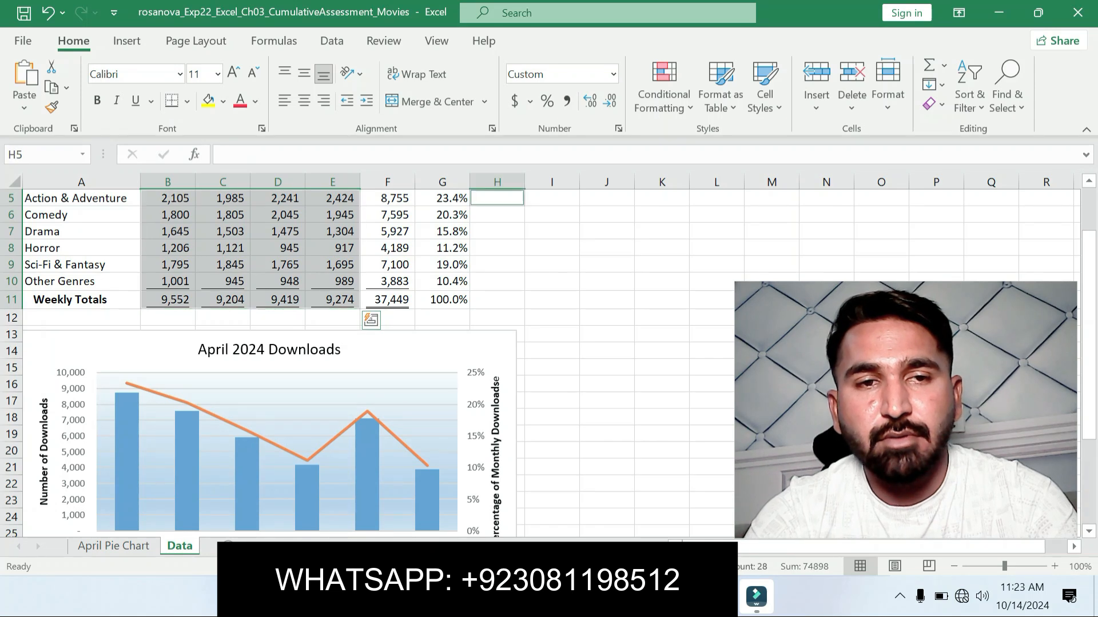
{"action": "left_click_drag", "start_coordinate": [497, 199], "coordinate": [497, 300]}
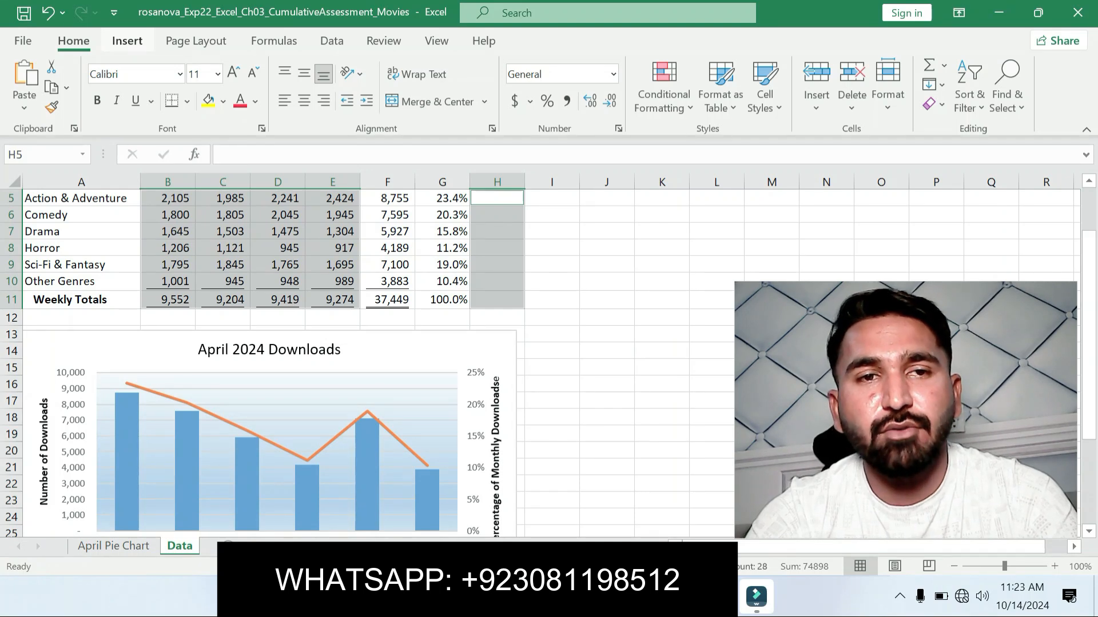
{"action": "left_click", "coordinate": [127, 41]}
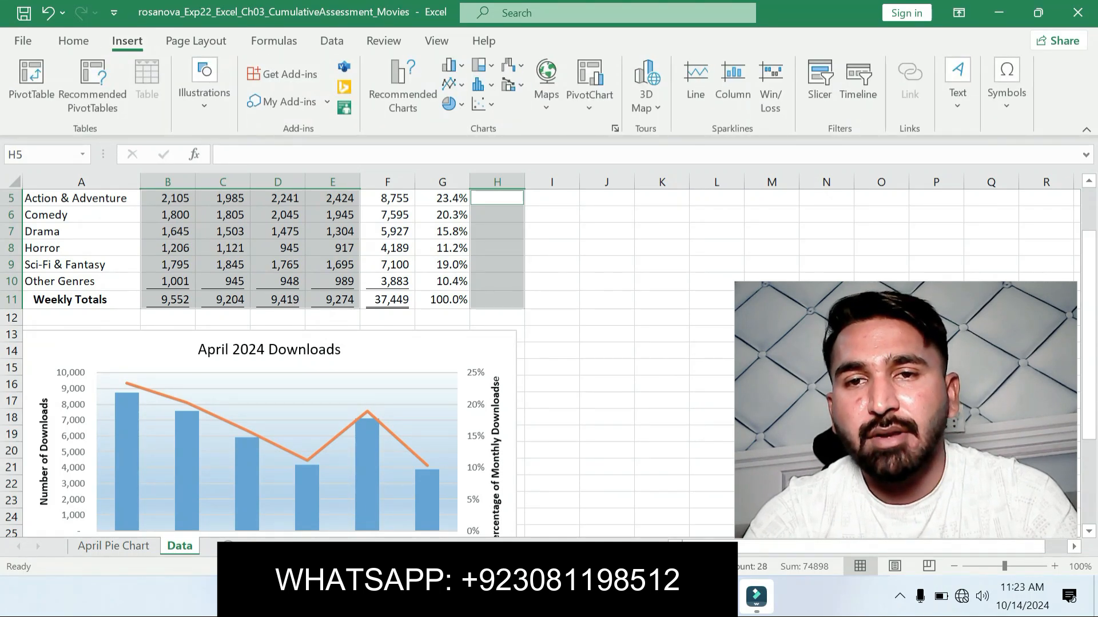
{"action": "left_click", "coordinate": [695, 80]}
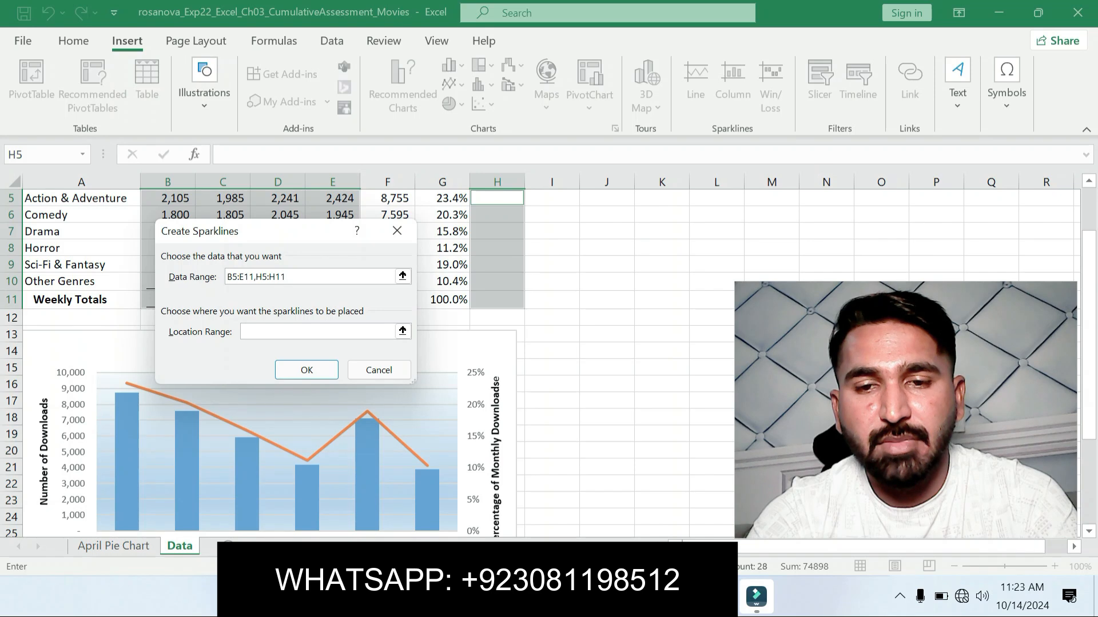
{"action": "key", "text": "alt+Tab"}
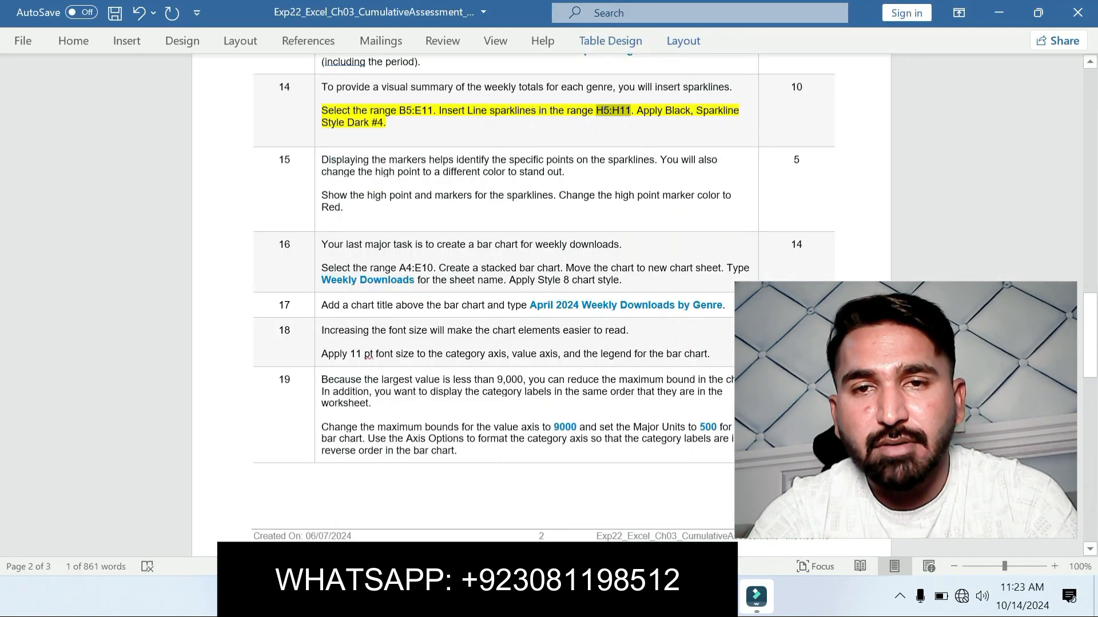
{"action": "key", "text": "alt+Tab"}
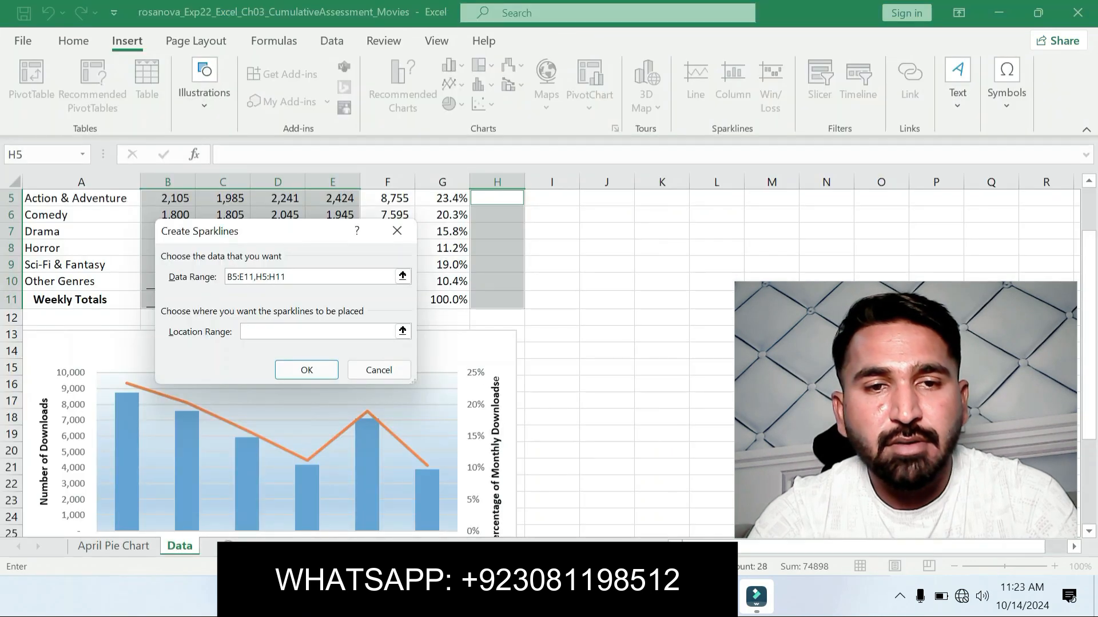
{"action": "type", "text": "B5:E11"}
{"action": "left_click", "coordinate": [307, 370]}
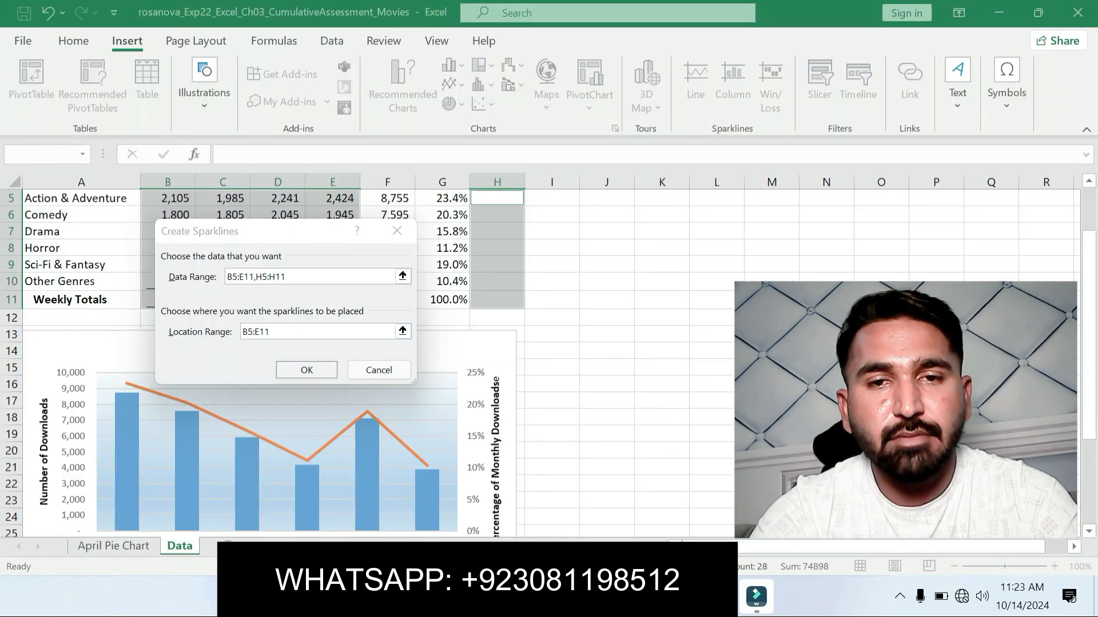
{"action": "key", "text": "Return"}
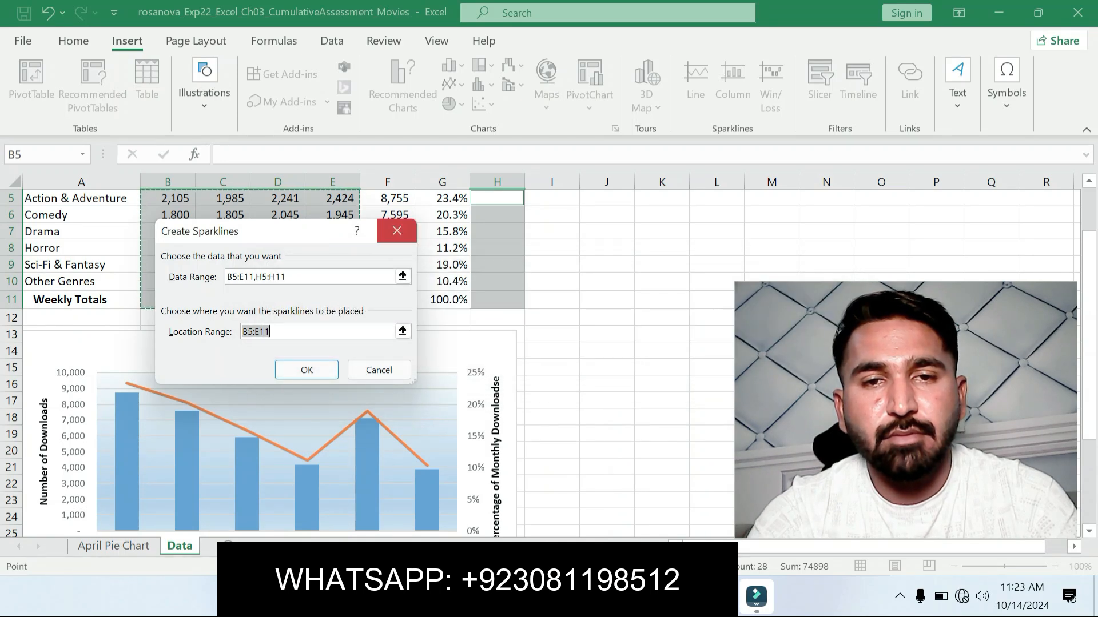
{"action": "left_click", "coordinate": [396, 231]}
{"action": "left_click", "coordinate": [552, 334]}
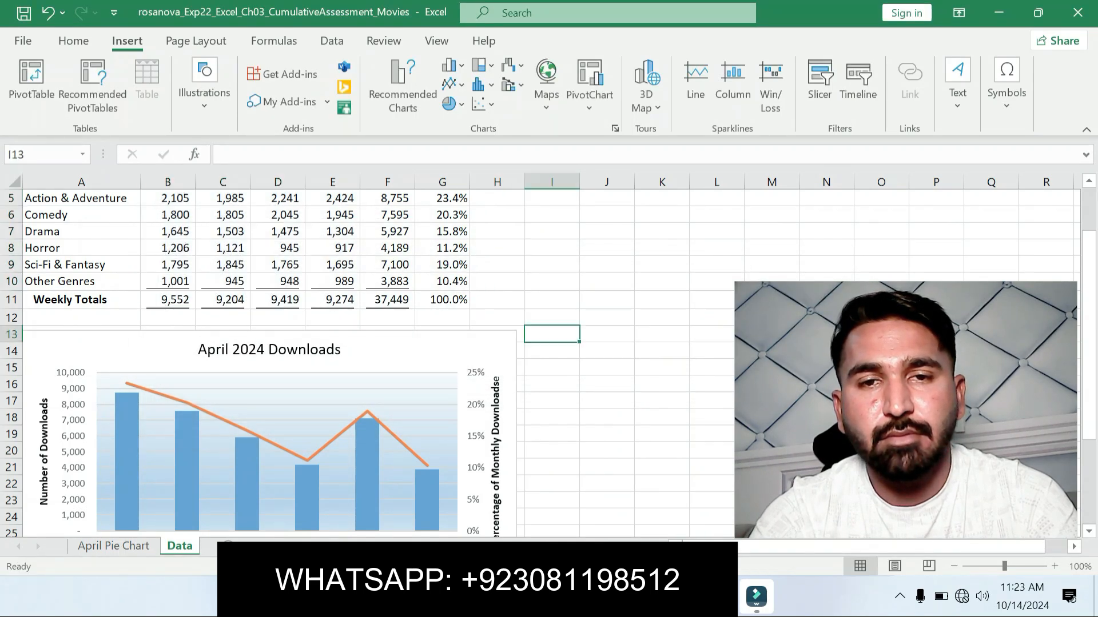
Step: Copy the location range H5:H11 from step 14 in Word and select only that range on Excel's Data sheet
{"action": "key", "text": "alt+Tab"}
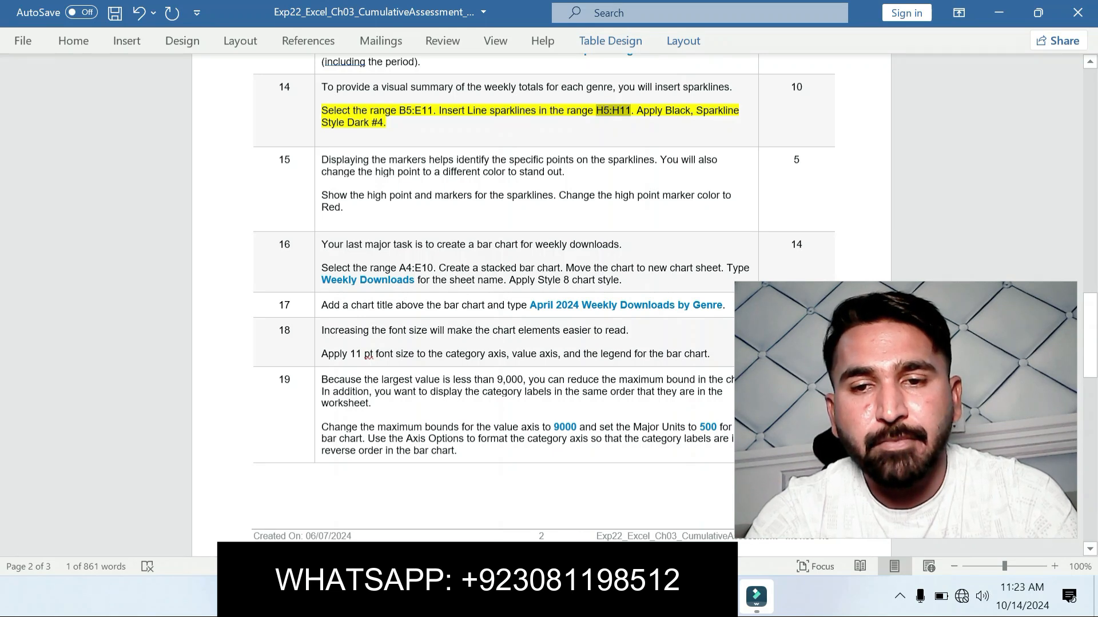
{"action": "key", "text": "alt+Tab"}
{"action": "left_click", "coordinate": [40, 154]}
{"action": "key", "text": "ctrl+v"}
{"action": "key", "text": "Return"}
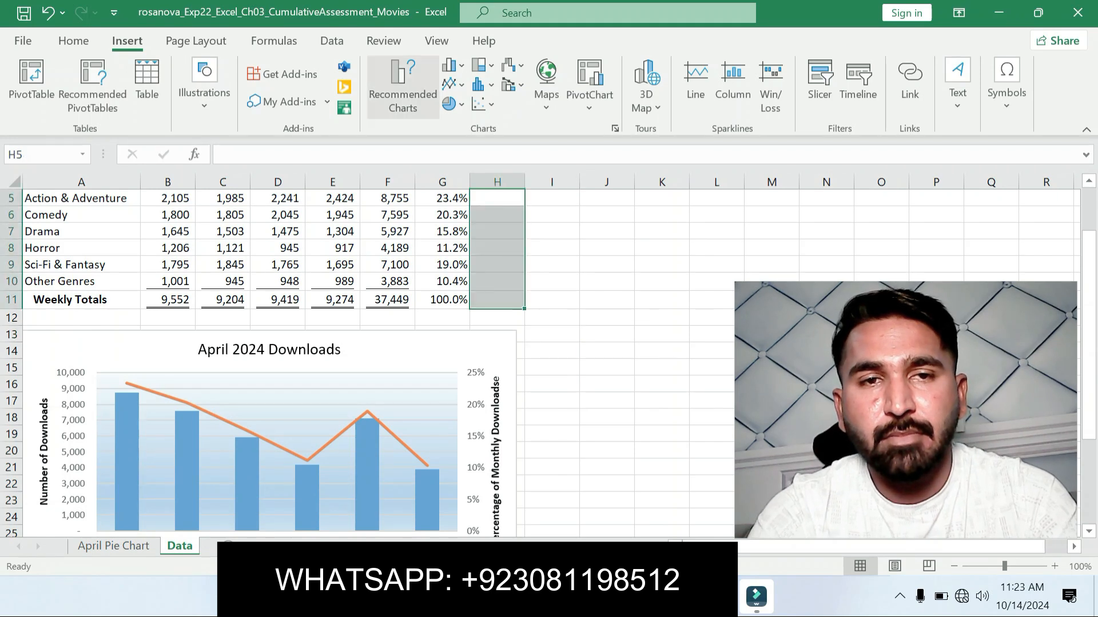
Step: Insert Line sparklines in H5:H11, using the data range B5:E11 copied from step 14 in Word
{"action": "left_click", "coordinate": [696, 86]}
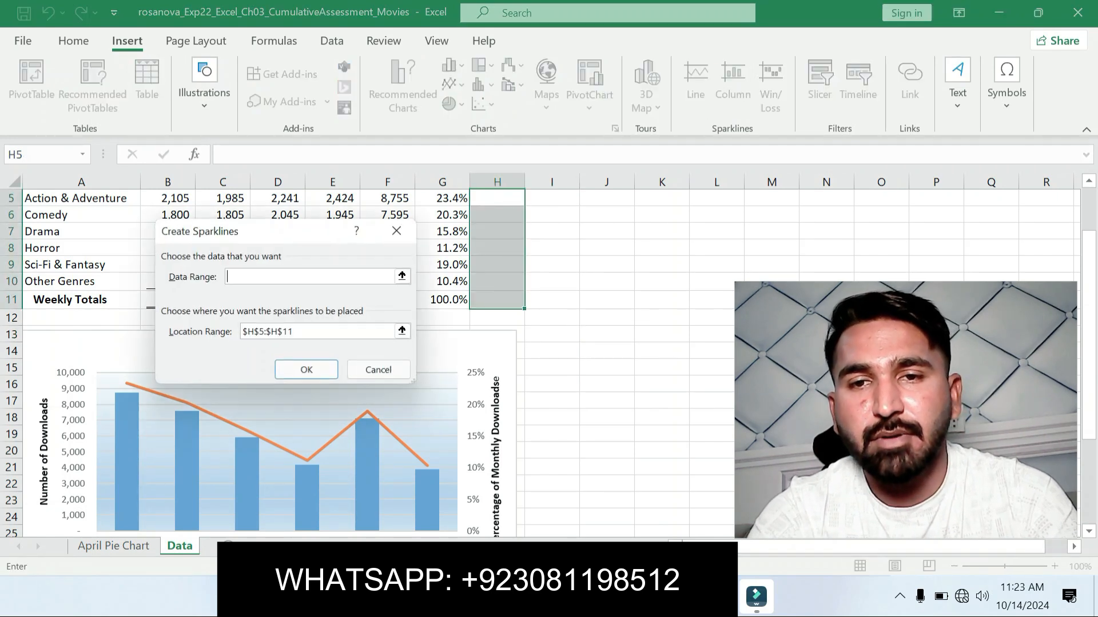
{"action": "key", "text": "alt+Tab"}
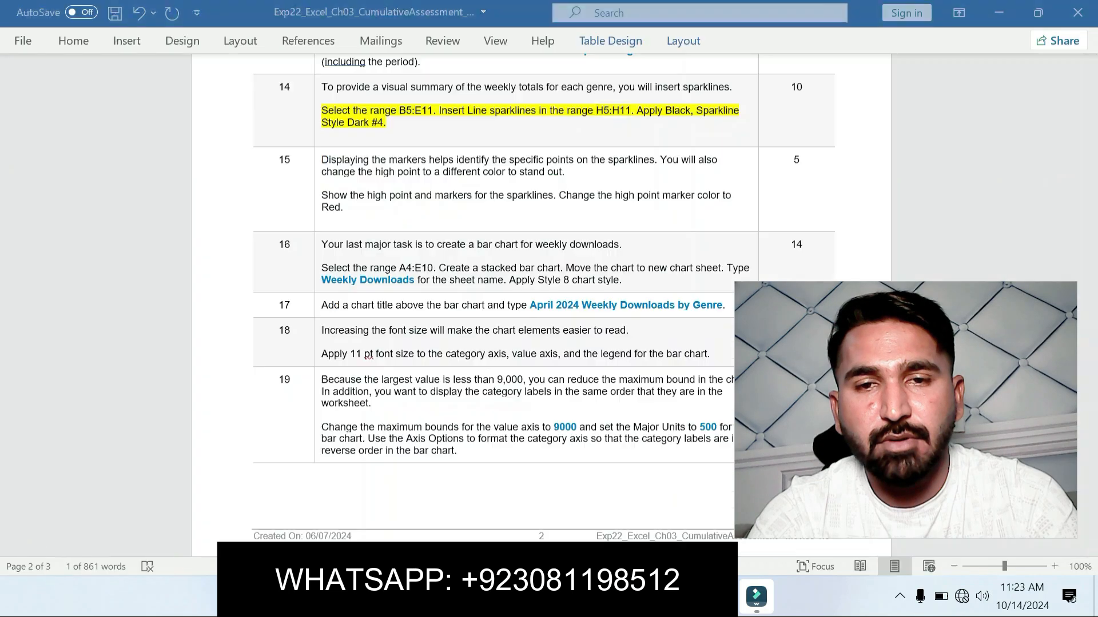
{"action": "left_click_drag", "start_coordinate": [399, 111], "coordinate": [433, 111]}
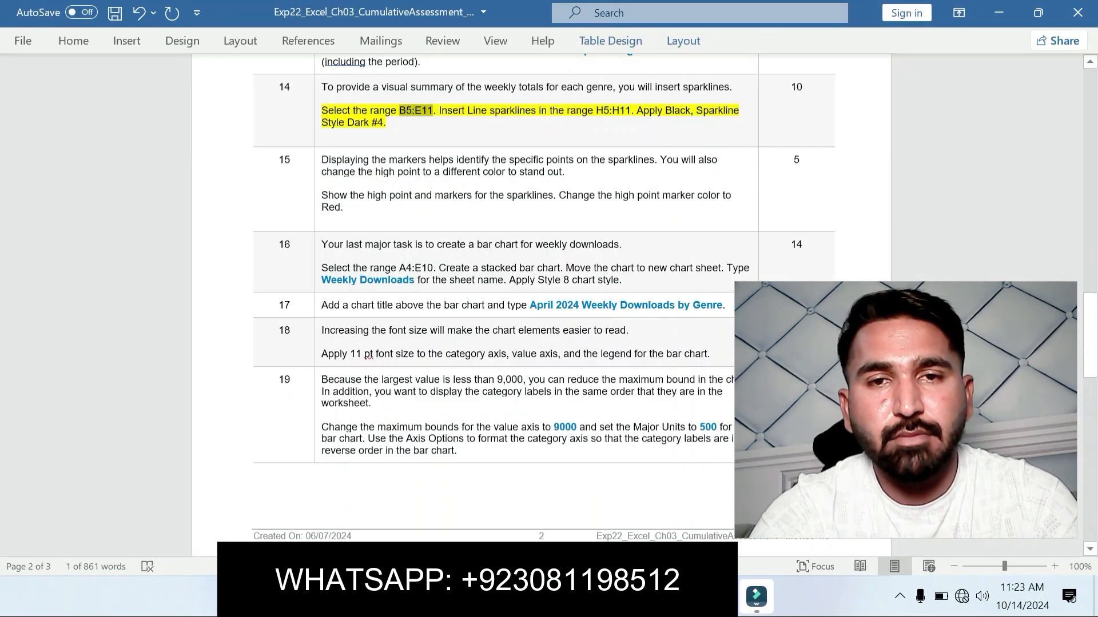
{"action": "key", "text": "ctrl+c"}
{"action": "key", "text": "alt+Tab"}
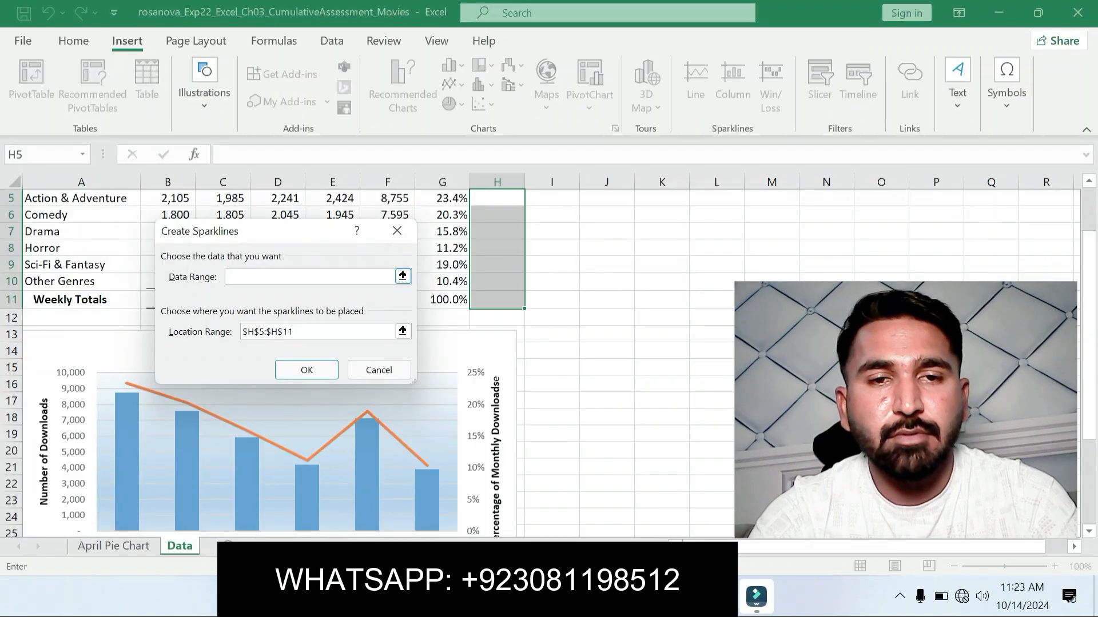
{"action": "key", "text": "ctrl+v"}
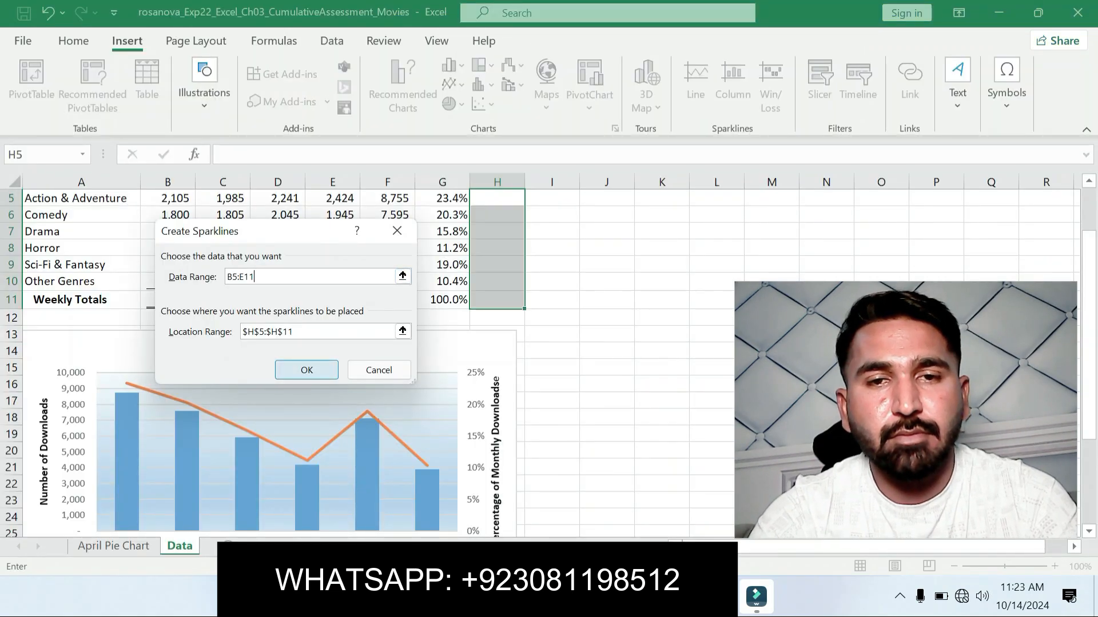
{"action": "key", "text": "Return"}
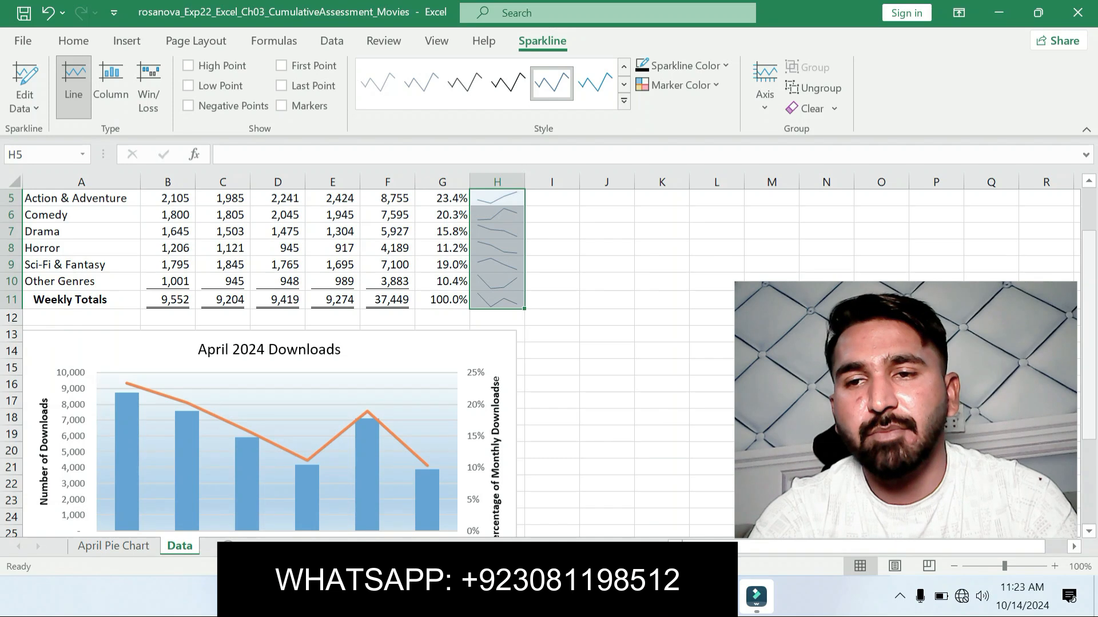
Step: Check the style required in step 14 and apply Black, Sparkline Style Dark #4 to the sparklines in H5:H11
{"action": "scroll", "coordinate": [537, 363], "scroll_direction": "up", "scroll_amount": 1}
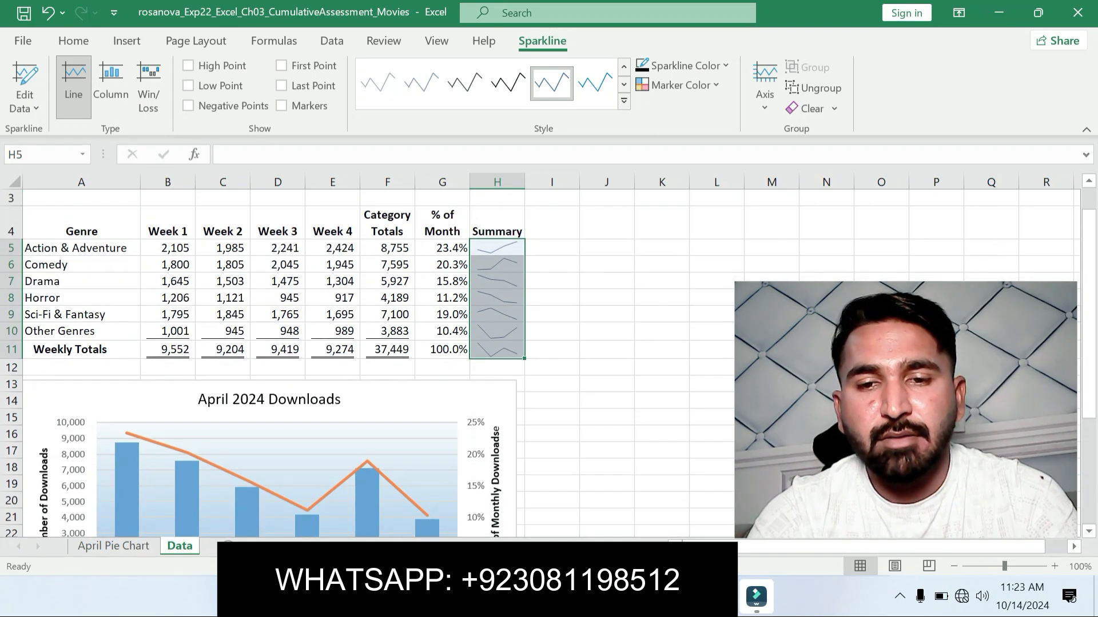
{"action": "key", "text": "alt+Tab"}
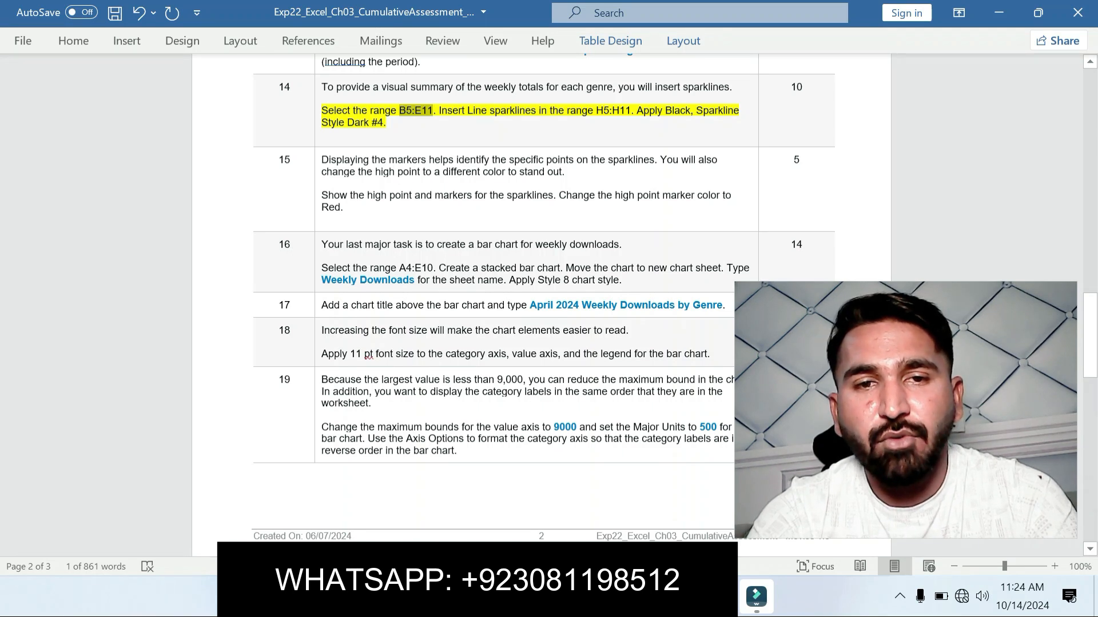
{"action": "key", "text": "alt+Tab"}
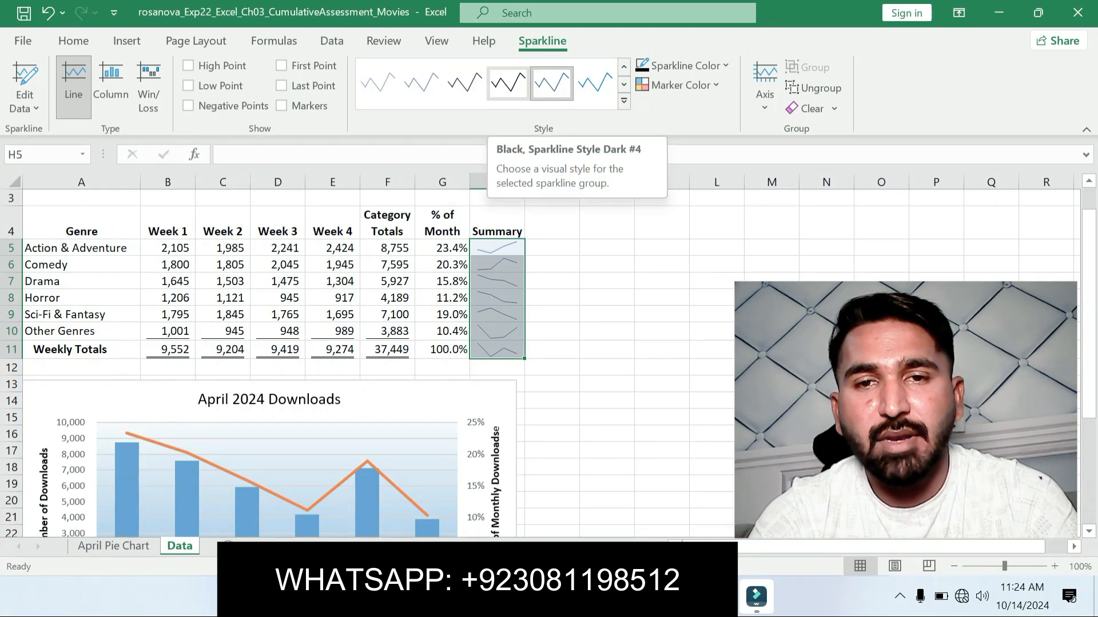
{"action": "left_click", "coordinate": [508, 83]}
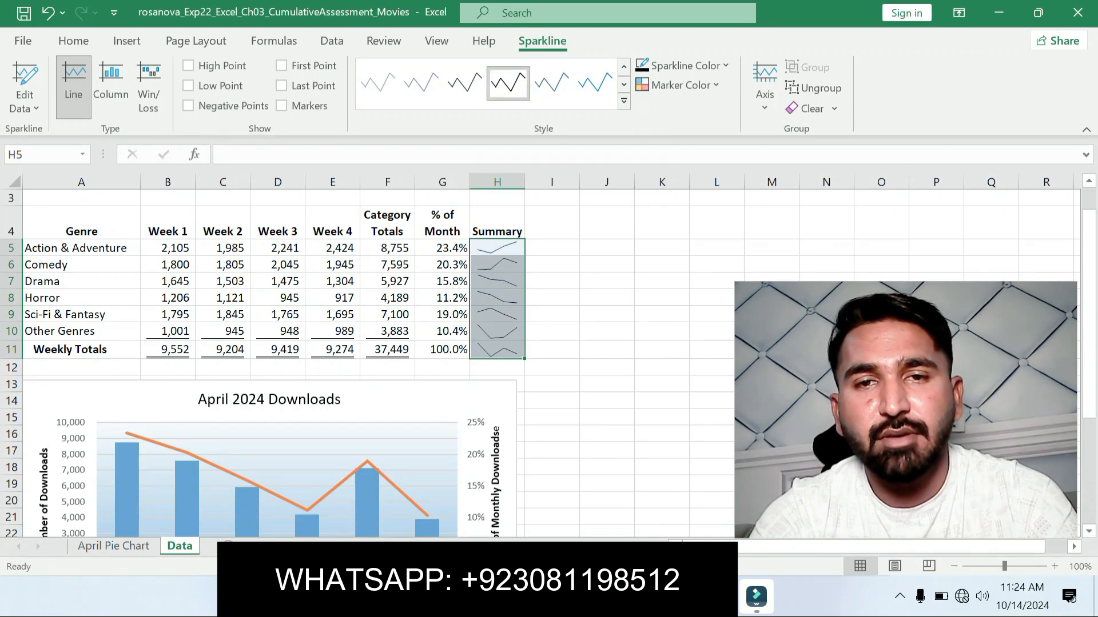
{"action": "left_click", "coordinate": [607, 297]}
Step: Check the Word instructions, then select the sparkline group through cell H7 in Excel and show its sparkline options
{"action": "key", "text": "alt+Tab"}
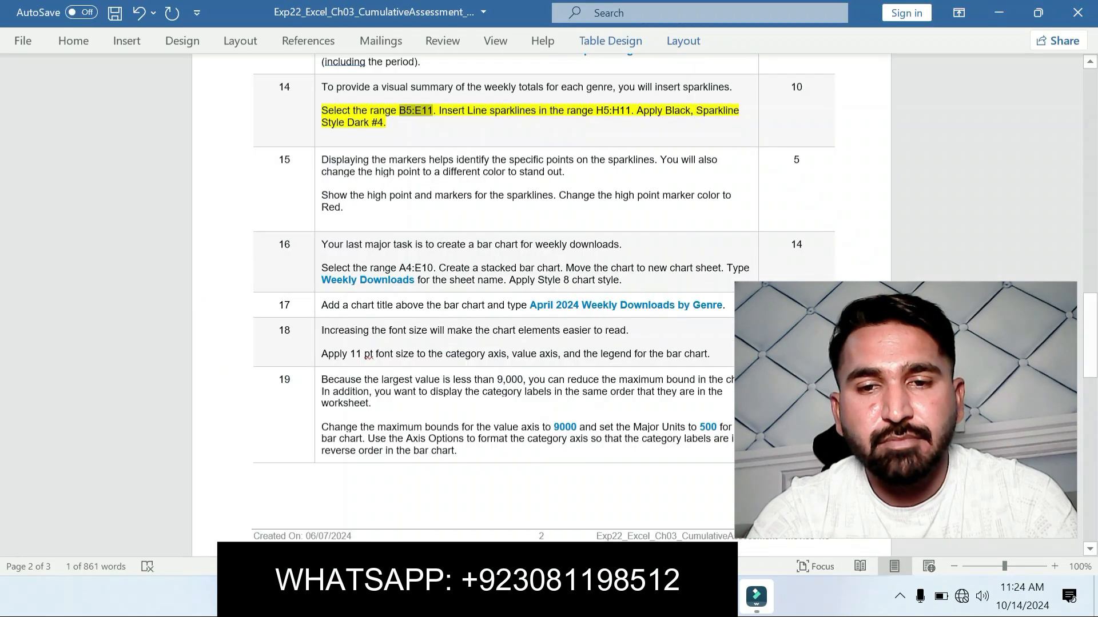
{"action": "key", "text": "alt+Tab"}
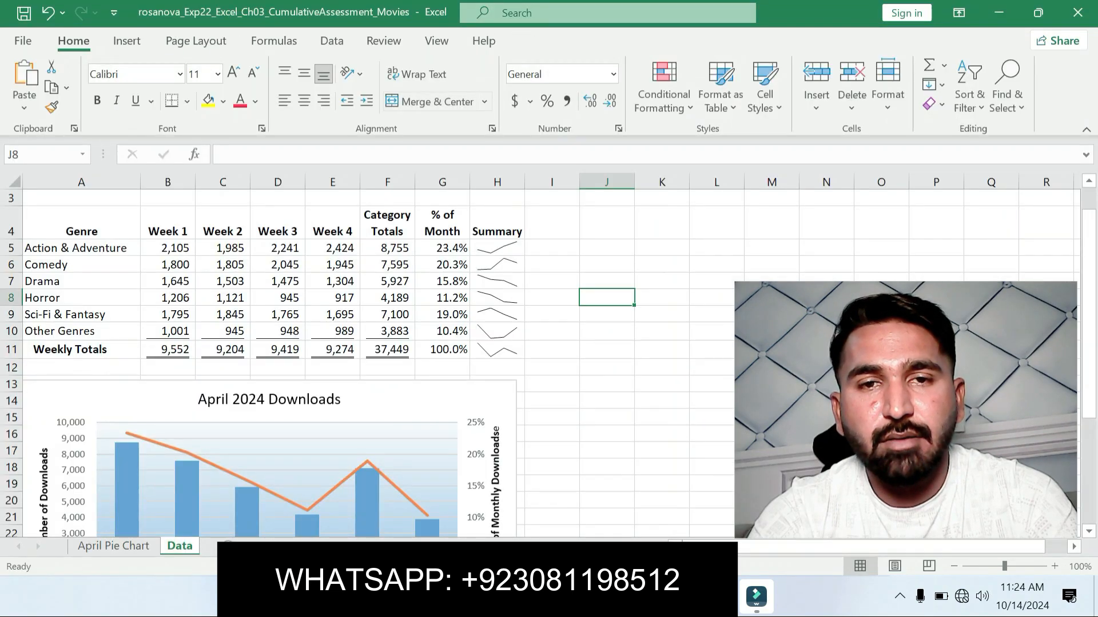
{"action": "left_click", "coordinate": [497, 281]}
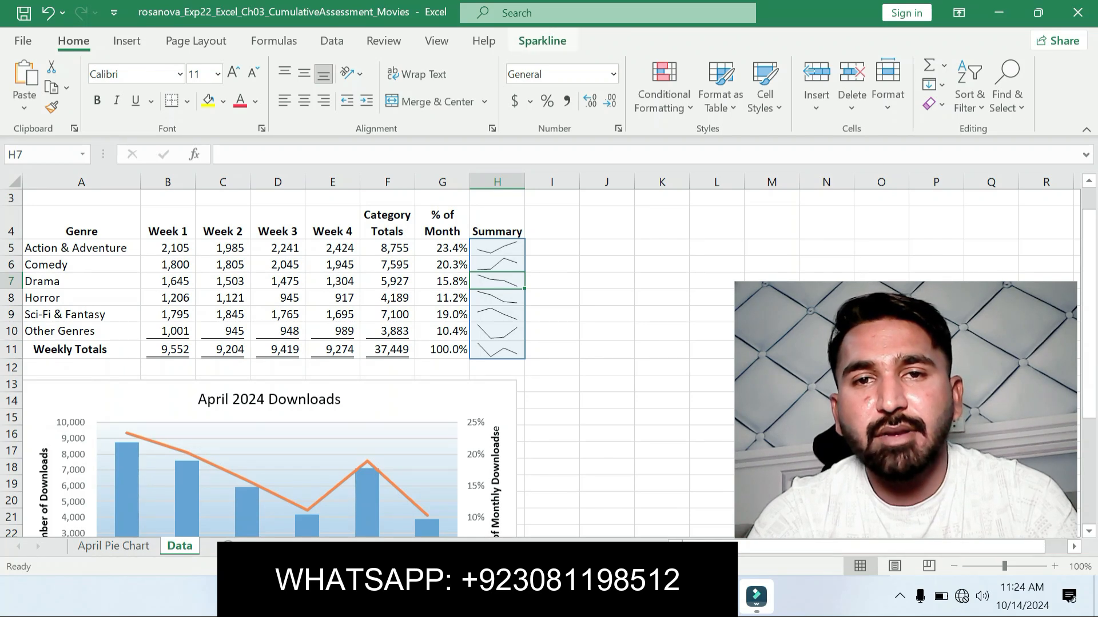
{"action": "left_click", "coordinate": [542, 41]}
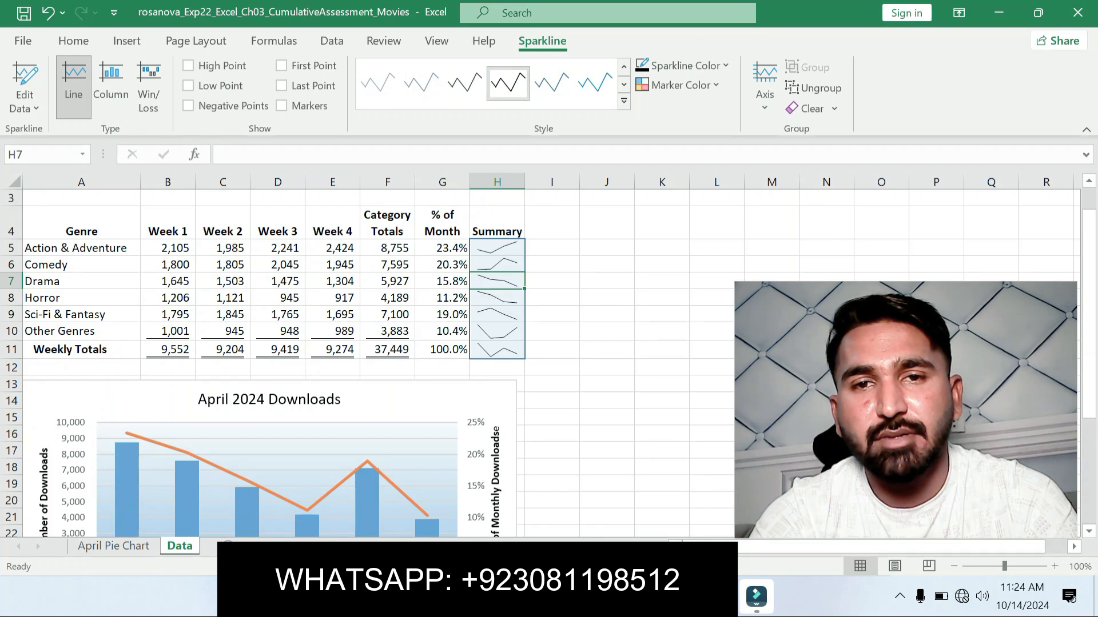
Step: Move the yellow highlight in Word from step 14 to the step 15 high point and markers instruction, then return to Excel
{"action": "key", "text": "alt+Tab"}
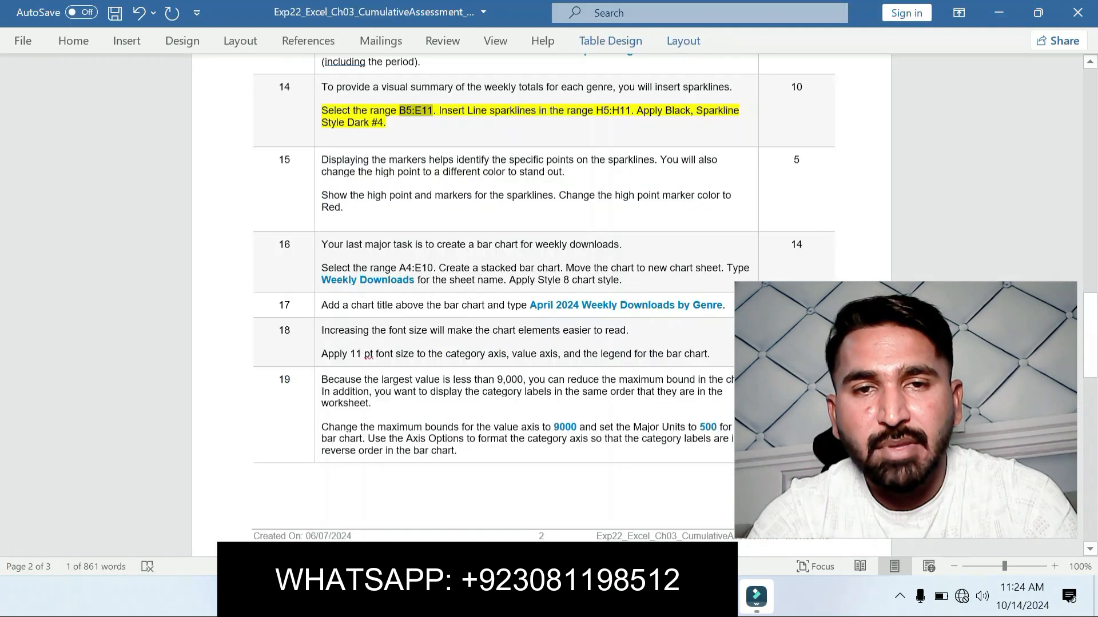
{"action": "key", "text": "ctrl+z"}
{"action": "left_click", "coordinate": [344, 207]}
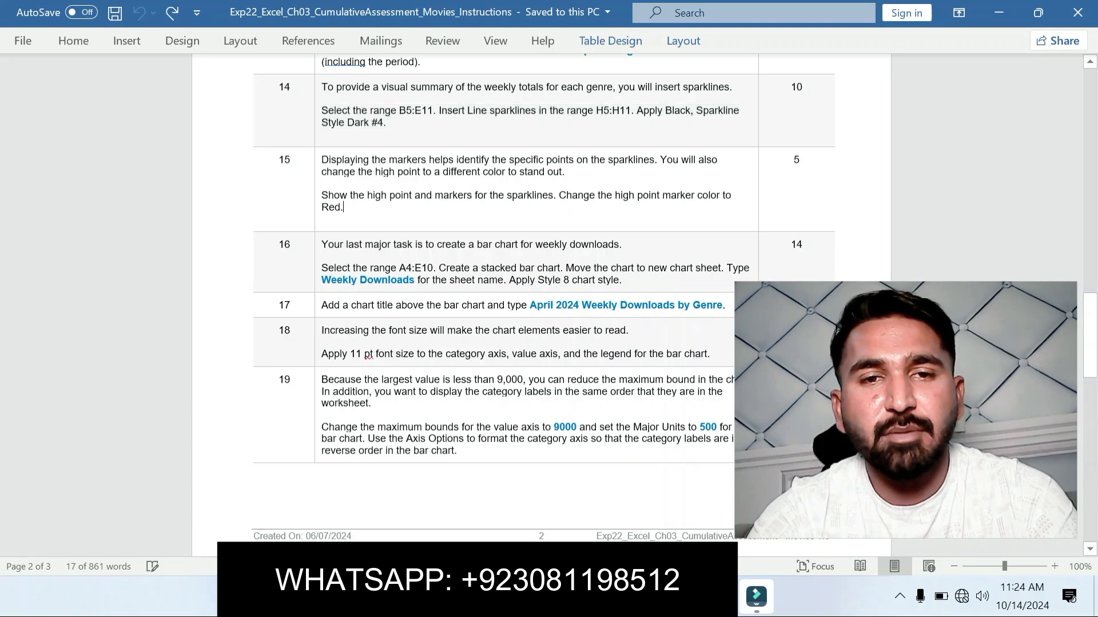
{"action": "triple_click", "coordinate": [343, 207]}
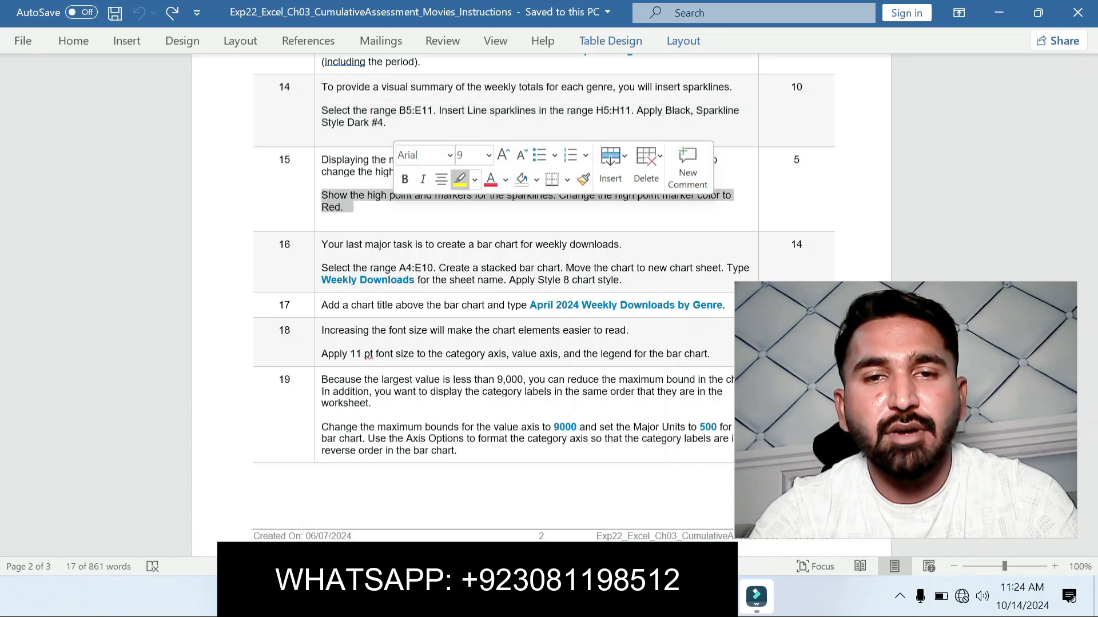
{"action": "left_click", "coordinate": [459, 180]}
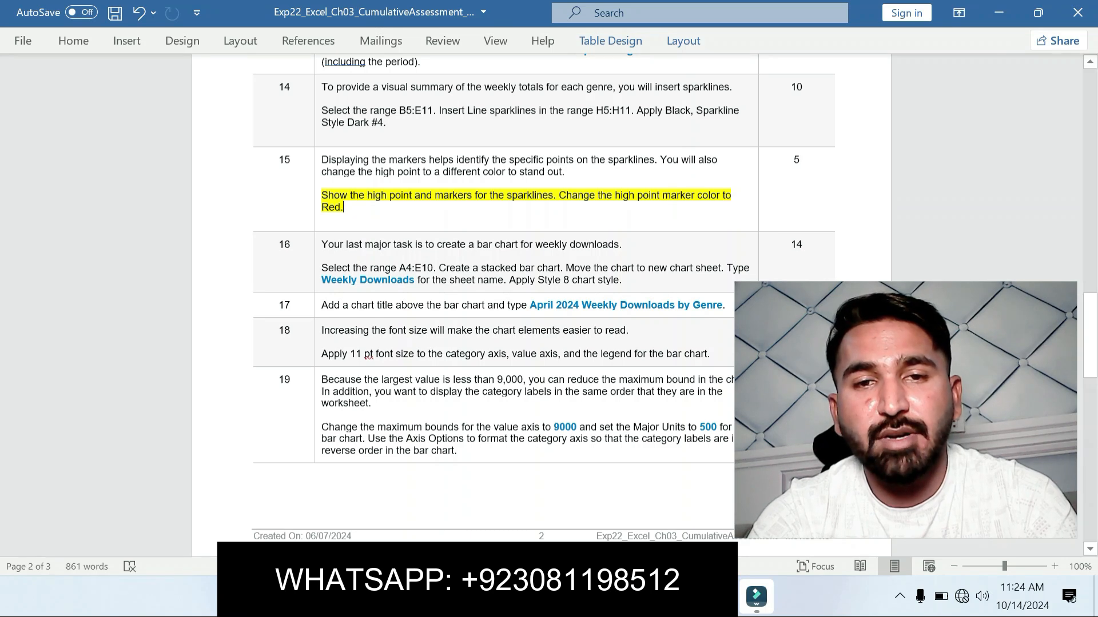
{"action": "key", "text": "alt+Tab"}
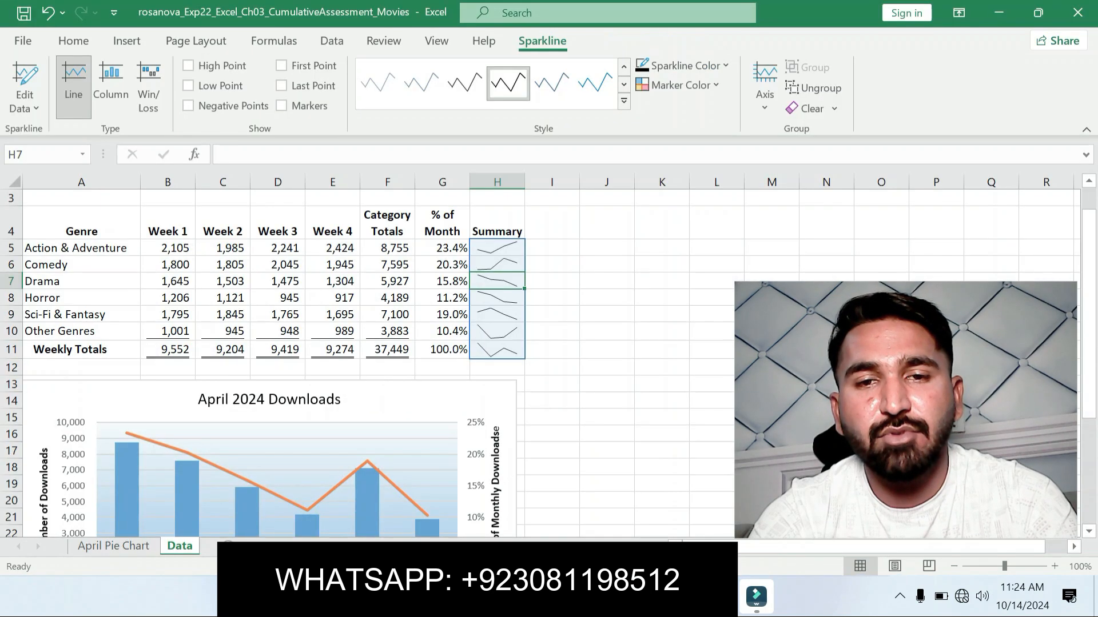
Step: Show the high point and markers on the sparkline group in H5:H11
{"action": "left_click", "coordinate": [497, 265]}
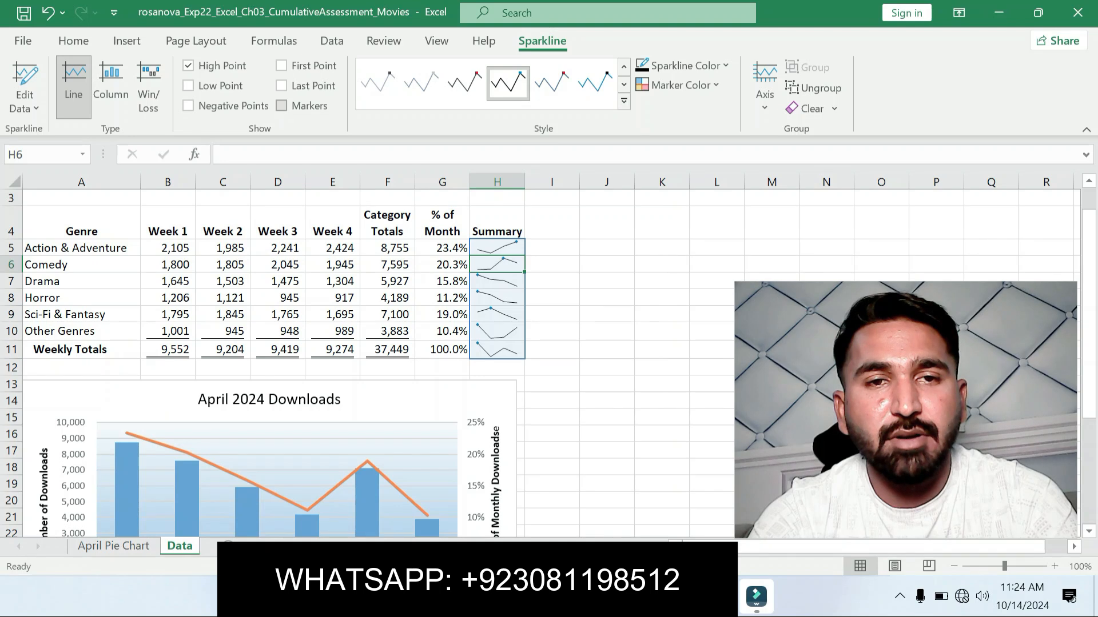
{"action": "left_click", "coordinate": [281, 106]}
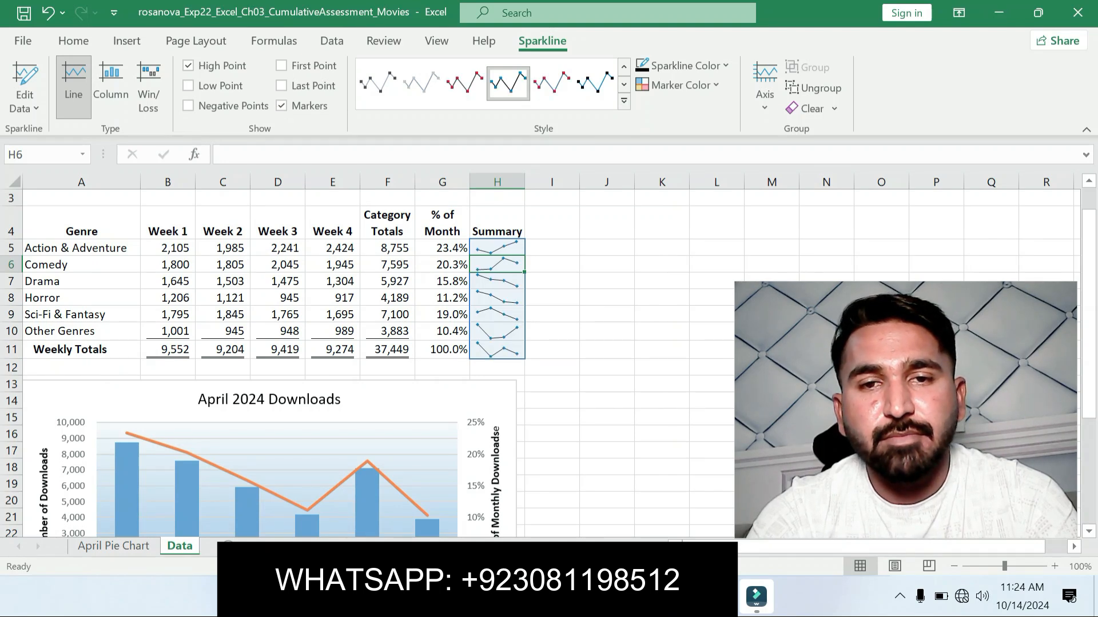
Step: Check the step 15 color instruction in Word, then set the Markers color of the sparklines in H5:H11 to Red in Excel
{"action": "key", "text": "alt+Tab"}
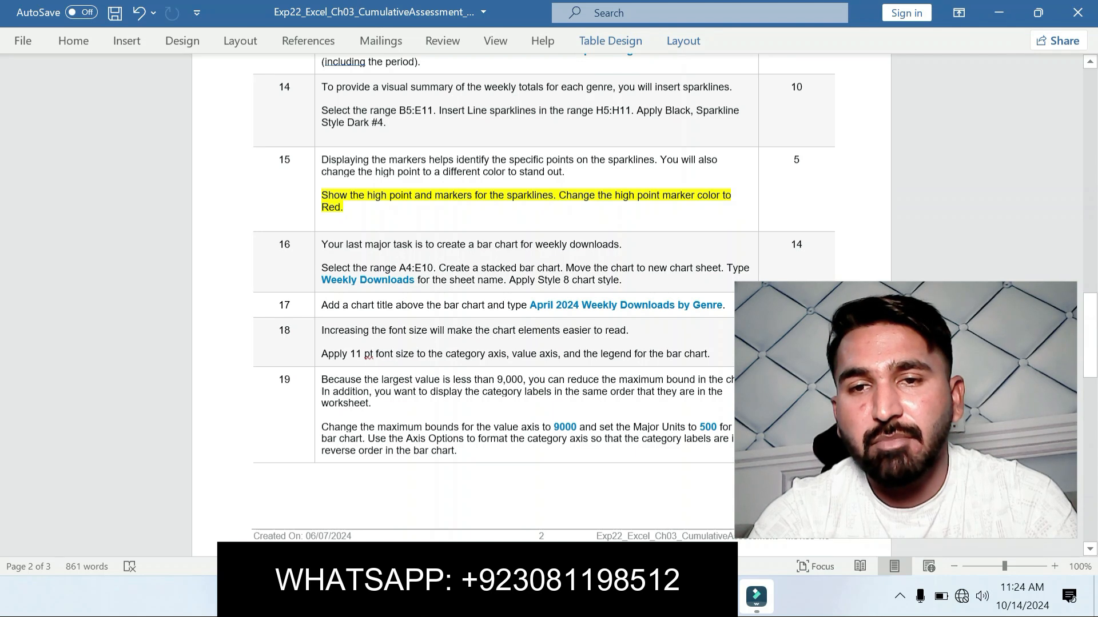
{"action": "key", "text": "alt+Tab"}
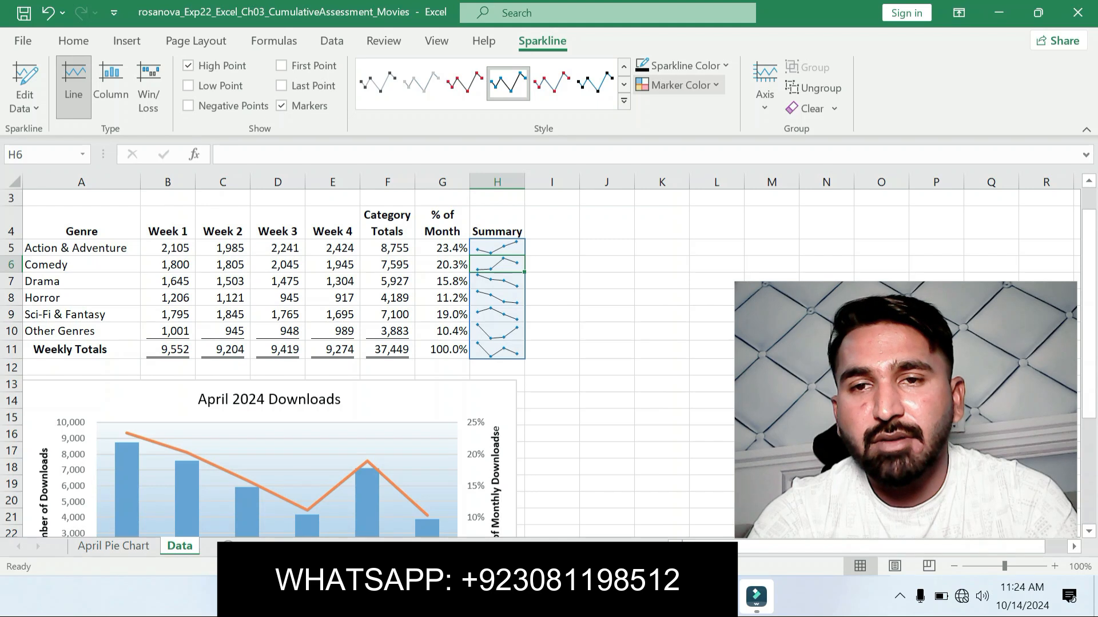
{"action": "left_click", "coordinate": [679, 85]}
{"action": "mouse_move", "coordinate": [684, 133]}
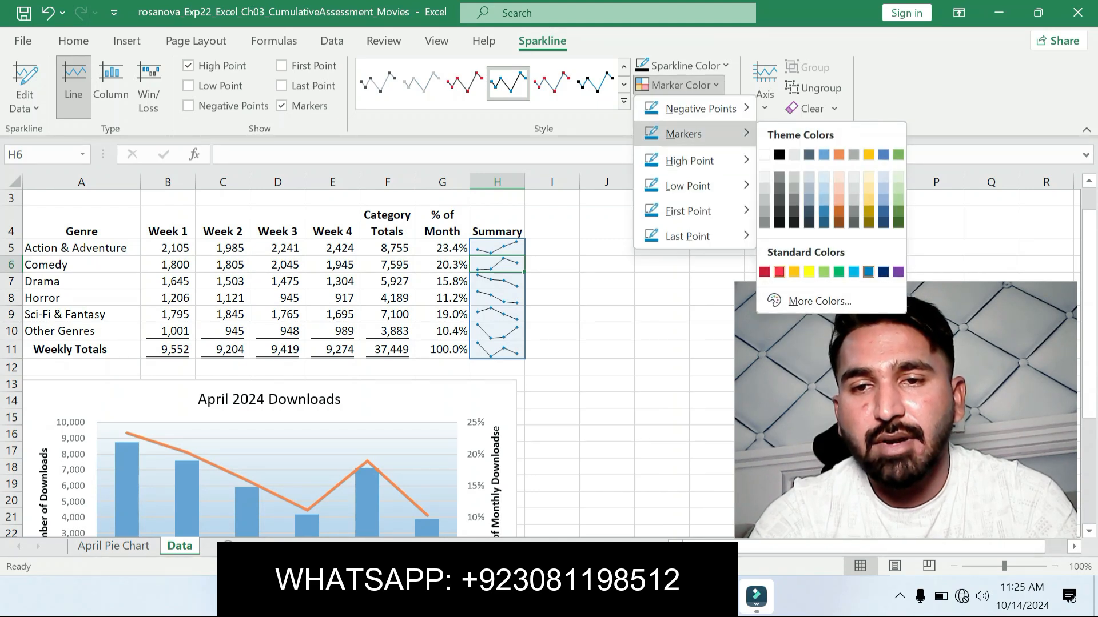
{"action": "left_click", "coordinate": [780, 272]}
{"action": "left_click", "coordinate": [607, 349]}
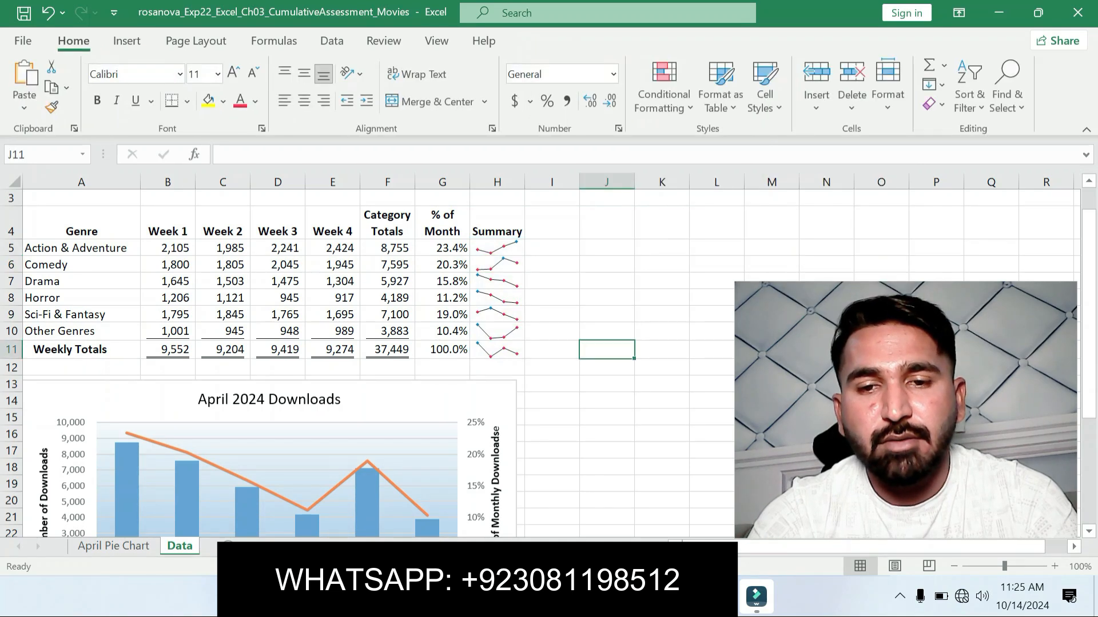
Step: Switch to the Word instructions and go back to the project description at the start of the document
{"action": "key", "text": "alt+Tab"}
{"action": "left_click_drag", "start_coordinate": [1089, 336], "coordinate": [1090, 111]}
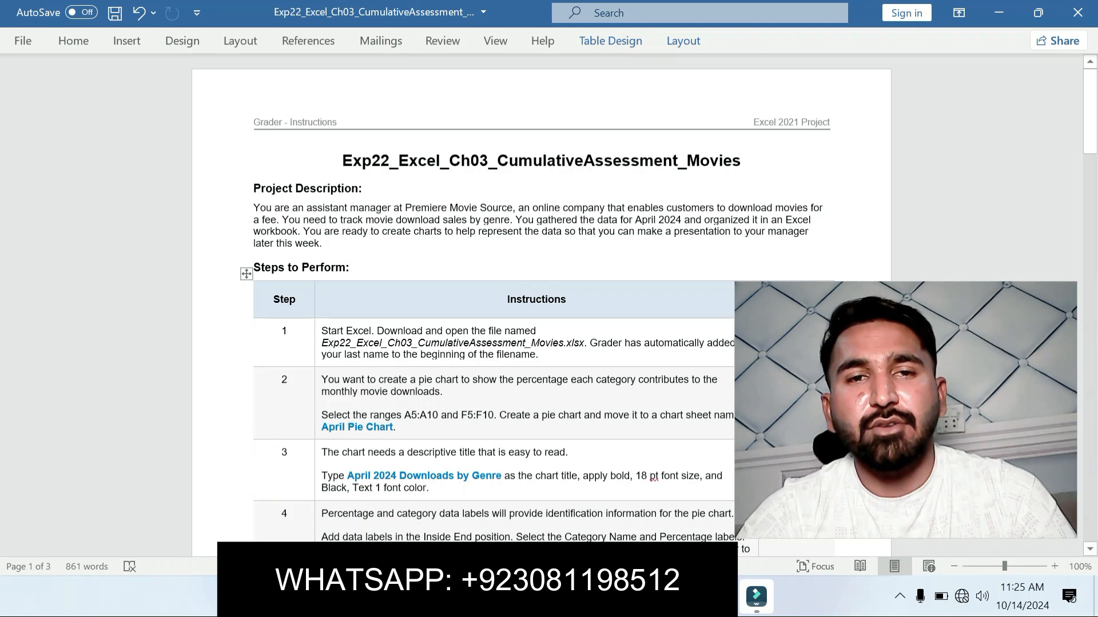